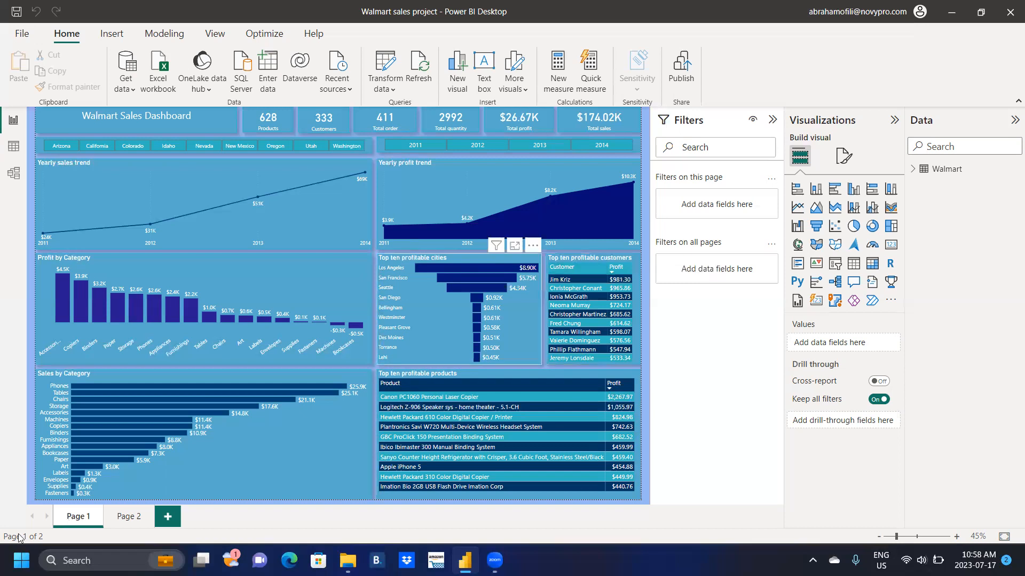
# Step: Launch a new Power BI Desktop session and dismiss its start screen to get a blank report
pyautogui.click(21, 560)
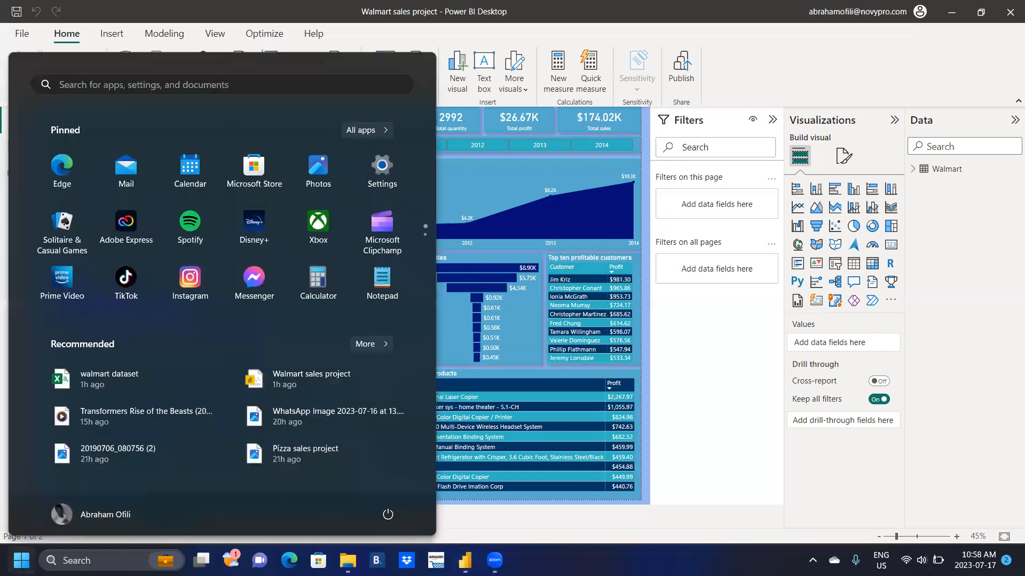
pyautogui.click(367, 133)
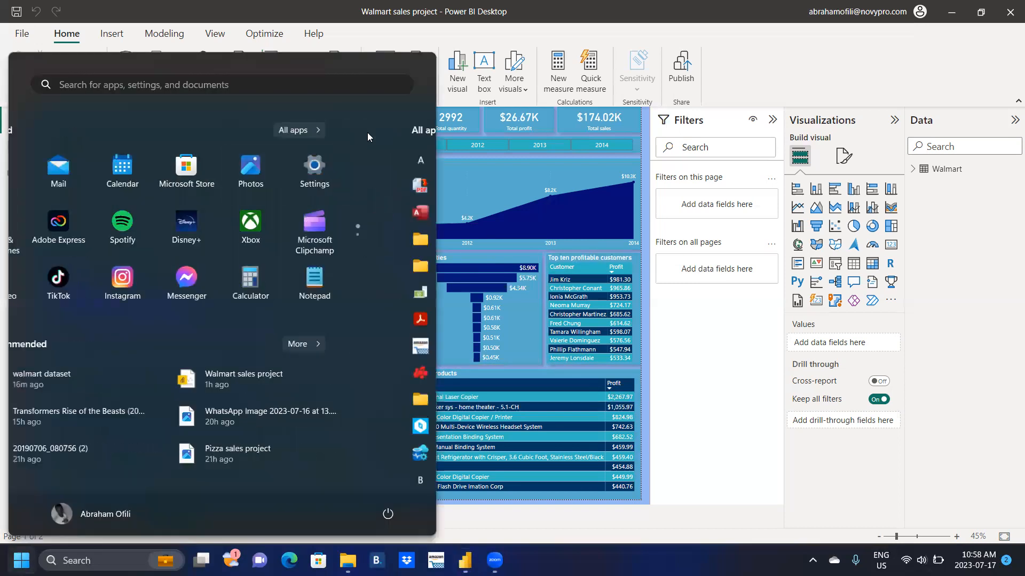
pyautogui.moveTo(432, 176); pyautogui.dragTo(410, 372)
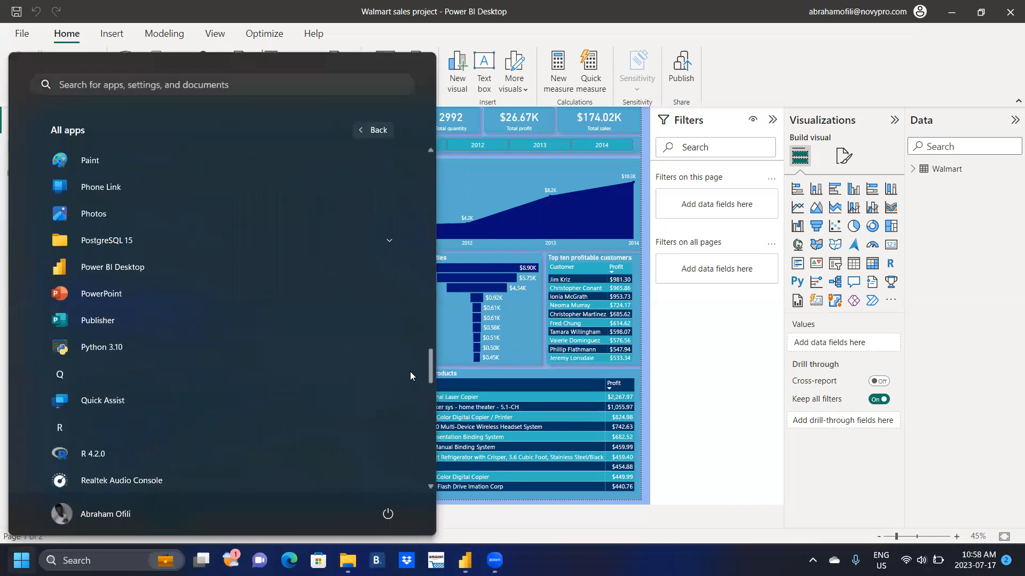
pyautogui.click(281, 259)
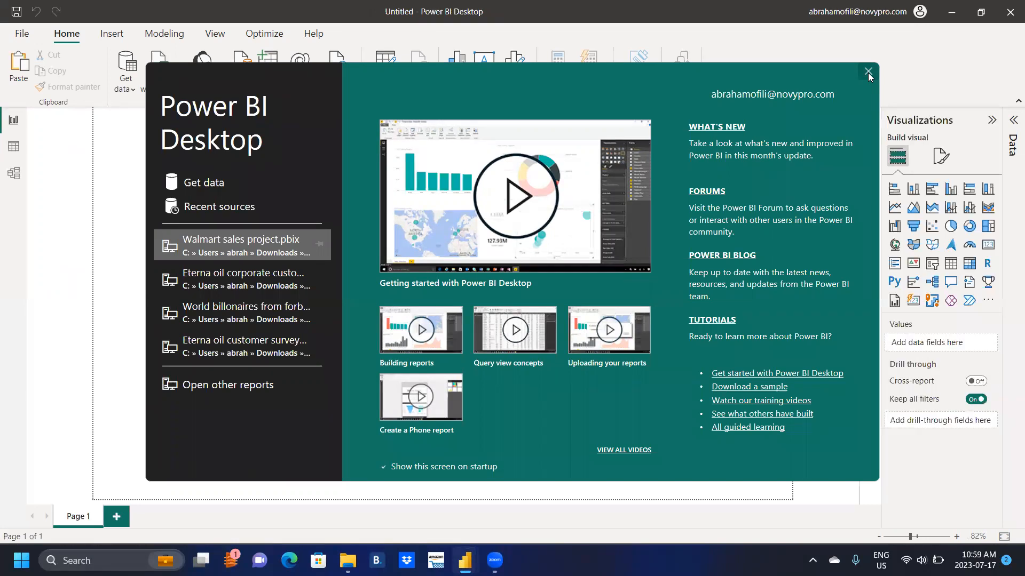
pyautogui.click(867, 73)
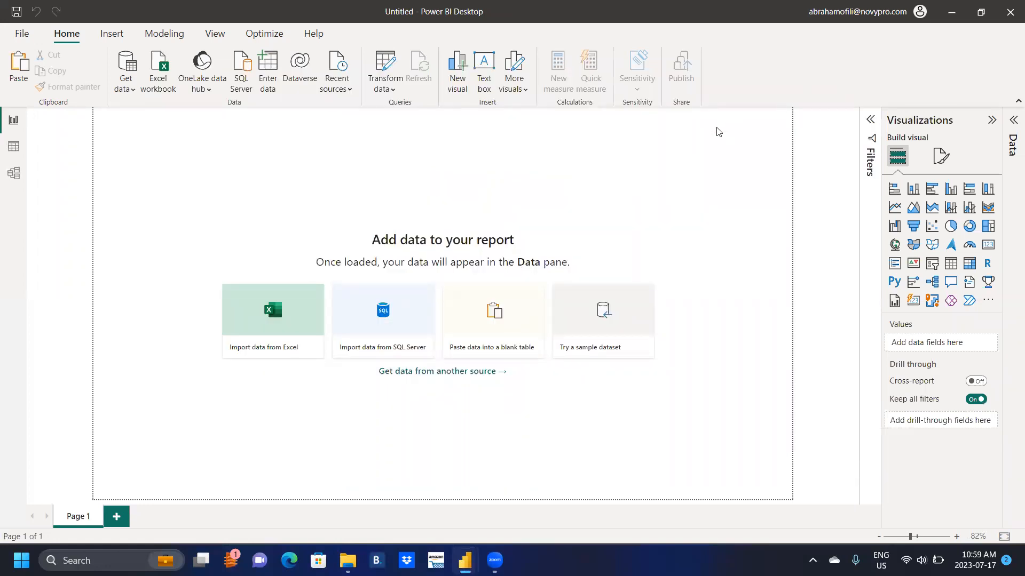
# Step: Import the text/CSV file walmart dataset from the Walmart sales folder and load it into the report
pyautogui.click(132, 91)
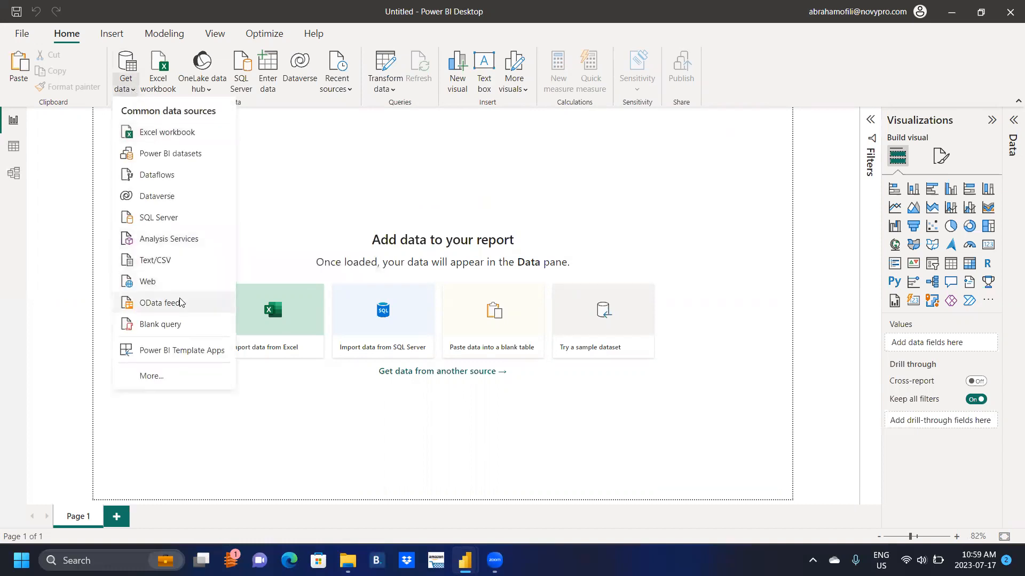
pyautogui.click(181, 263)
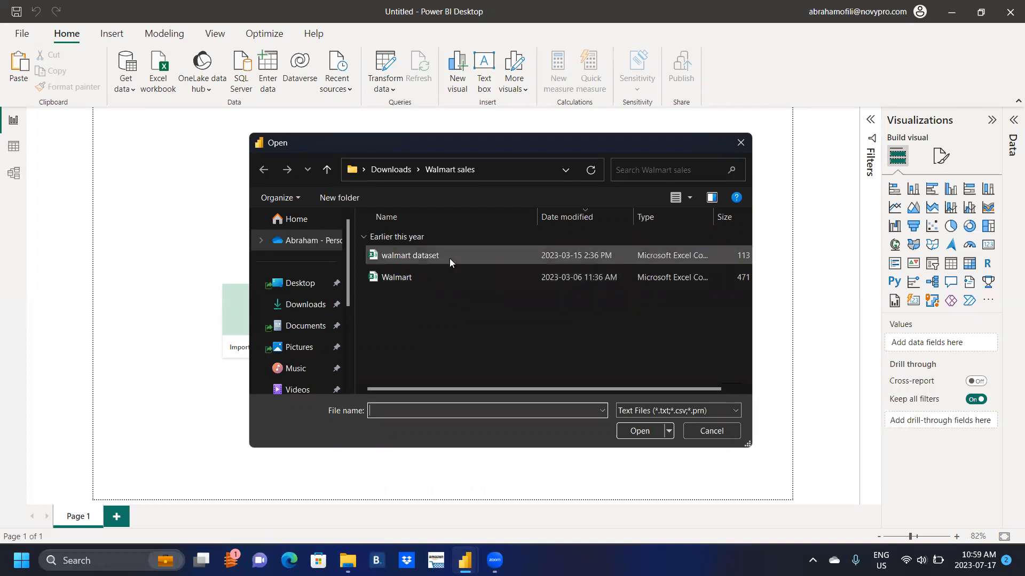
pyautogui.click(449, 258)
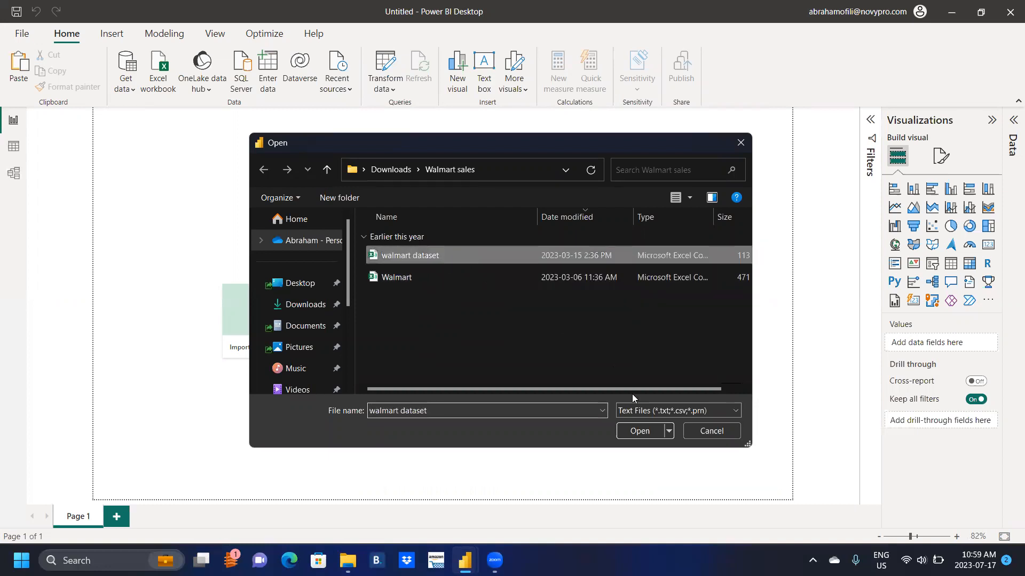
pyautogui.click(643, 432)
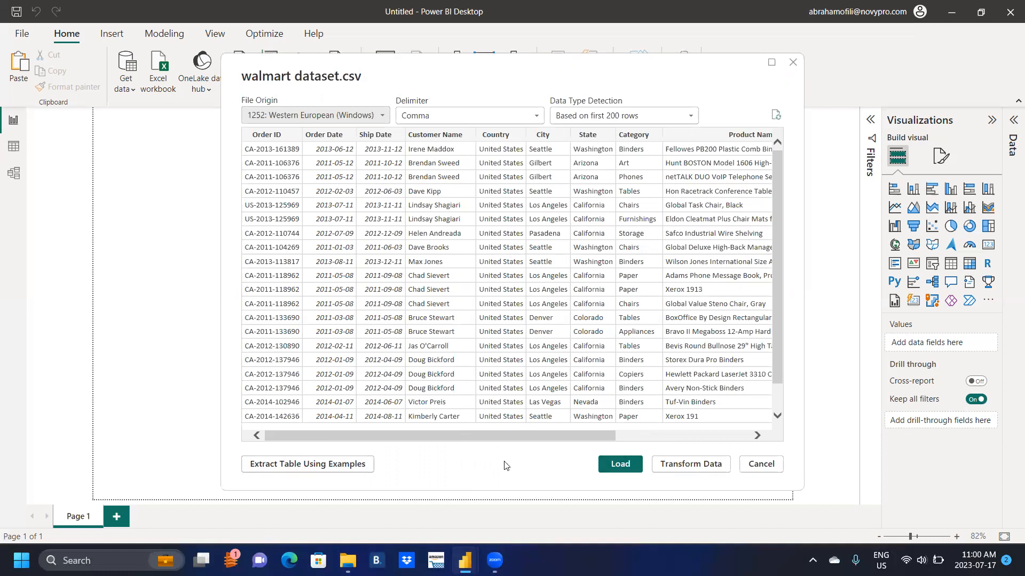
pyautogui.moveTo(614, 436); pyautogui.dragTo(377, 450)
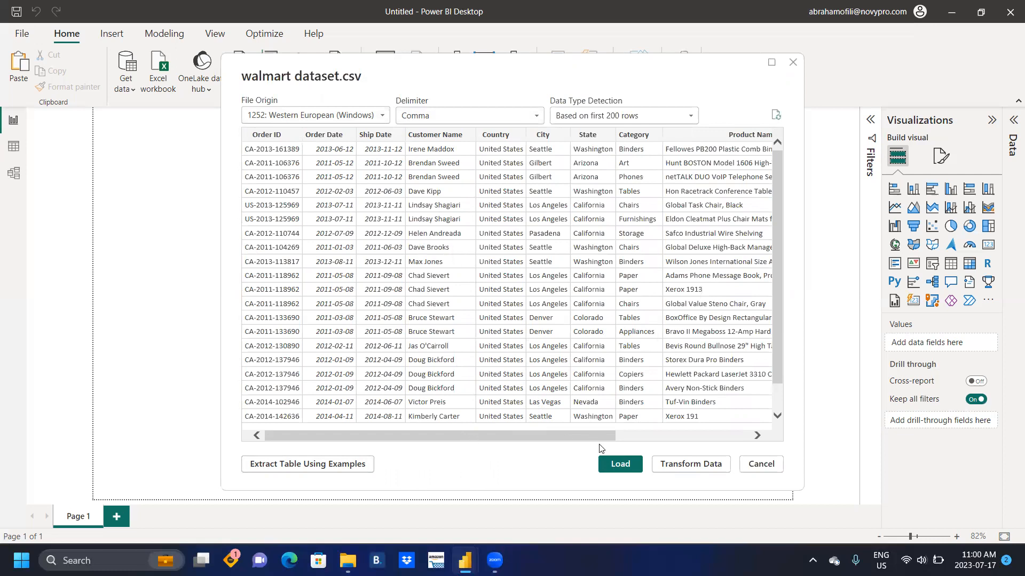
pyautogui.click(620, 465)
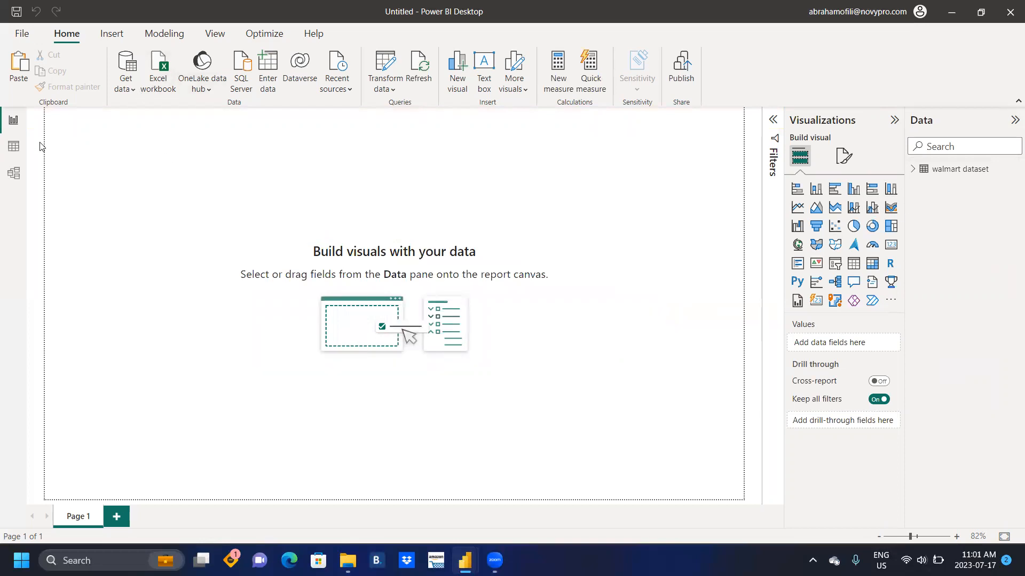
# Step: Examine the columns of the walmart dataset table from Order ID through Profit, and return to the report canvas
pyautogui.click(8, 152)
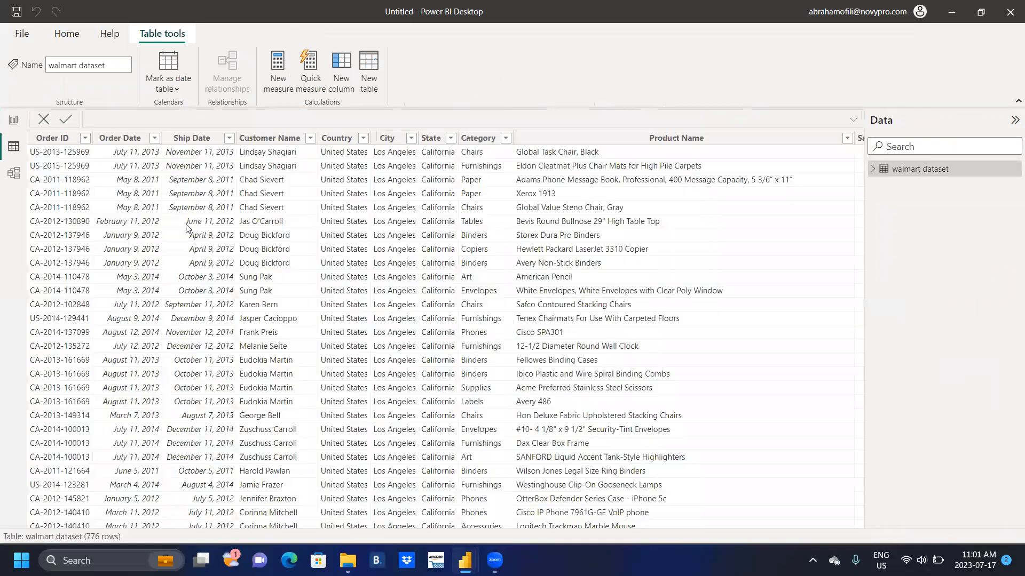
pyautogui.click(66, 139)
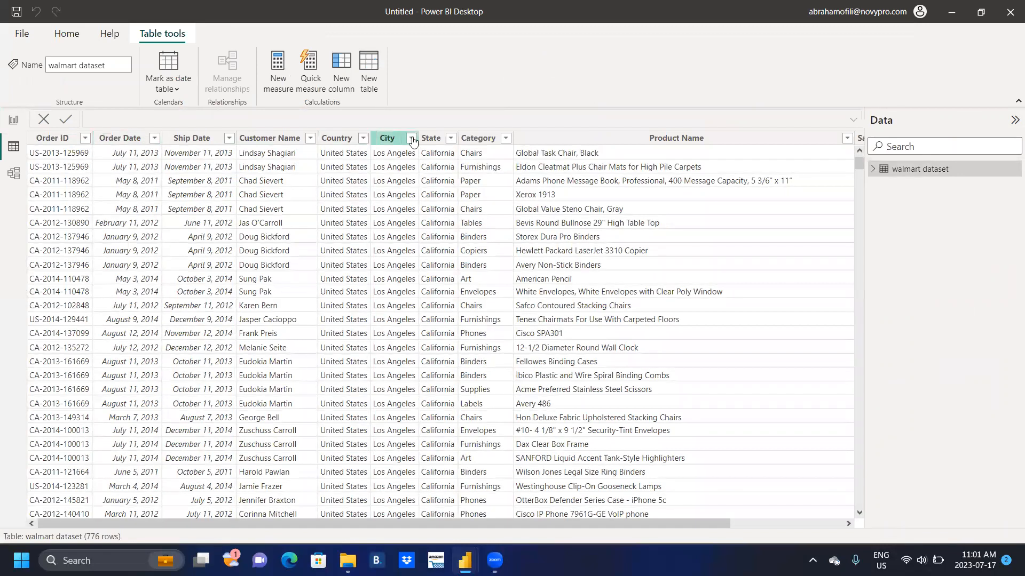
pyautogui.click(614, 139)
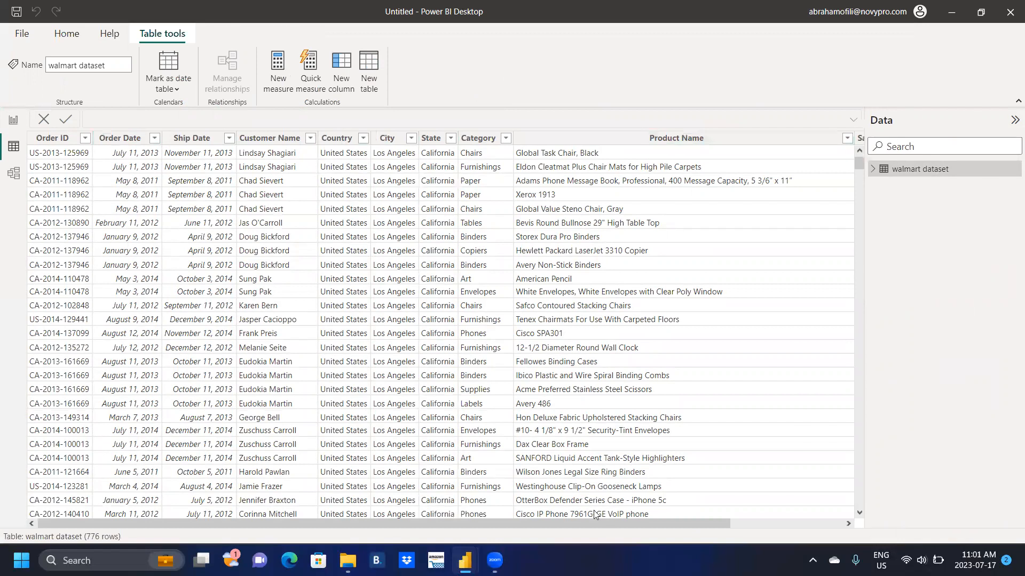
pyautogui.moveTo(592, 524); pyautogui.dragTo(715, 524)
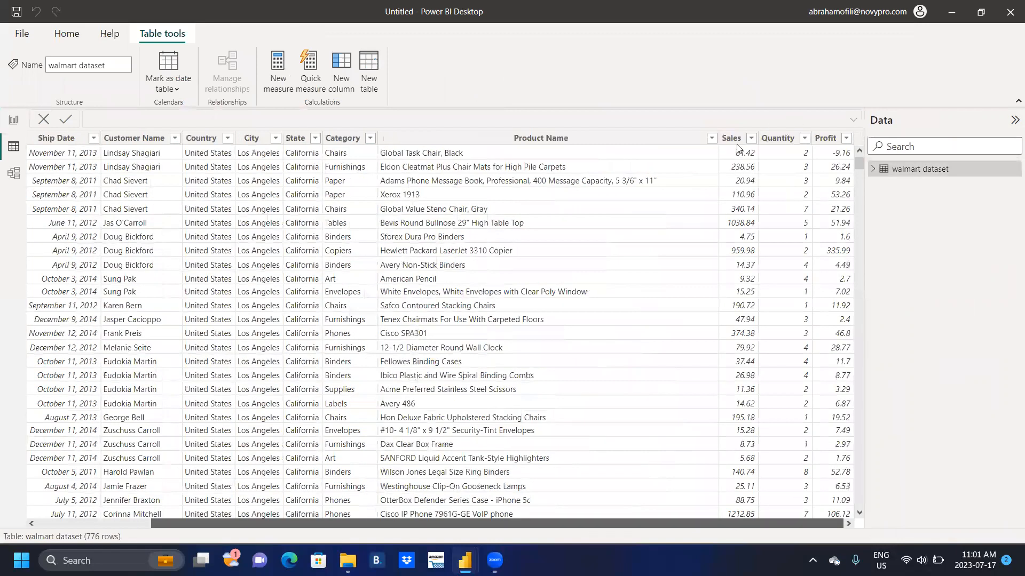
pyautogui.click(14, 119)
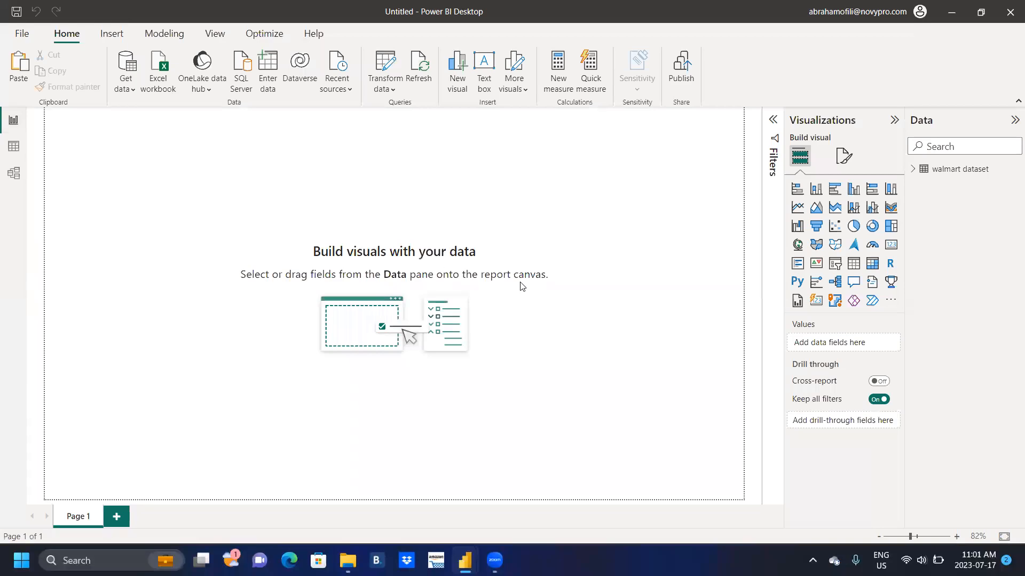
# Step: Create a measure in the walmart dataset table: Total sales = SUM('walmart dataset'[Sales])
pyautogui.click(913, 170)
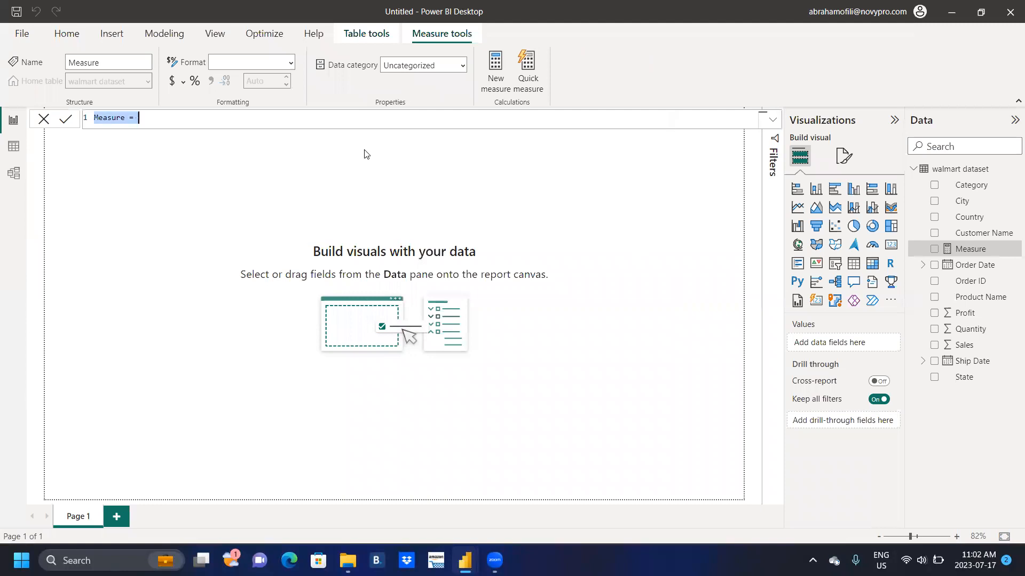
pyautogui.click(127, 117)
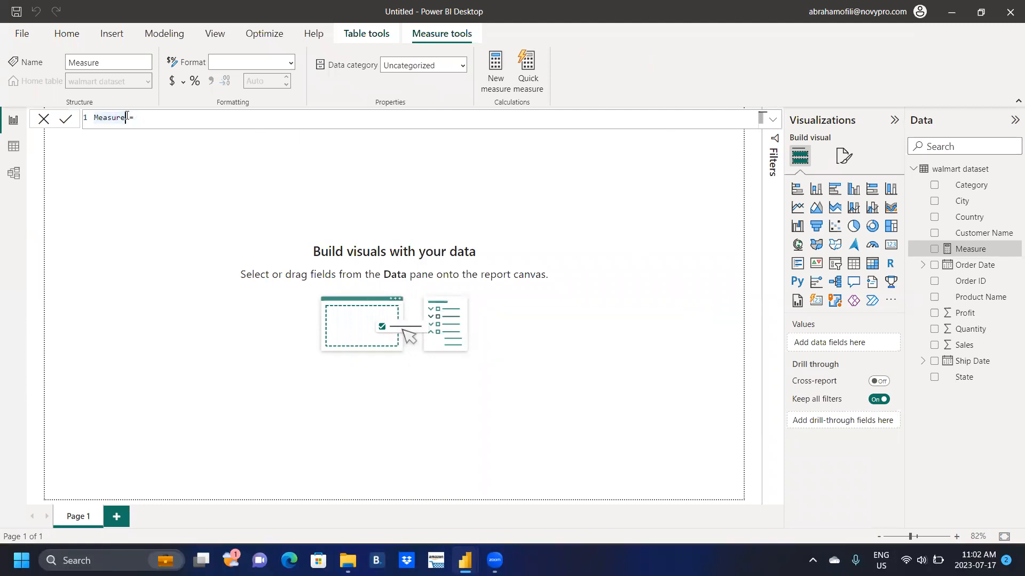
pyautogui.press('BackSpace')
pyautogui.press('BackSpace')
pyautogui.press('BackSpace')
pyautogui.press('BackSpace')
pyautogui.press('BackSpace')
pyautogui.press('BackSpace')
pyautogui.press('BackSpace')
pyautogui.write('Total sales =sum')
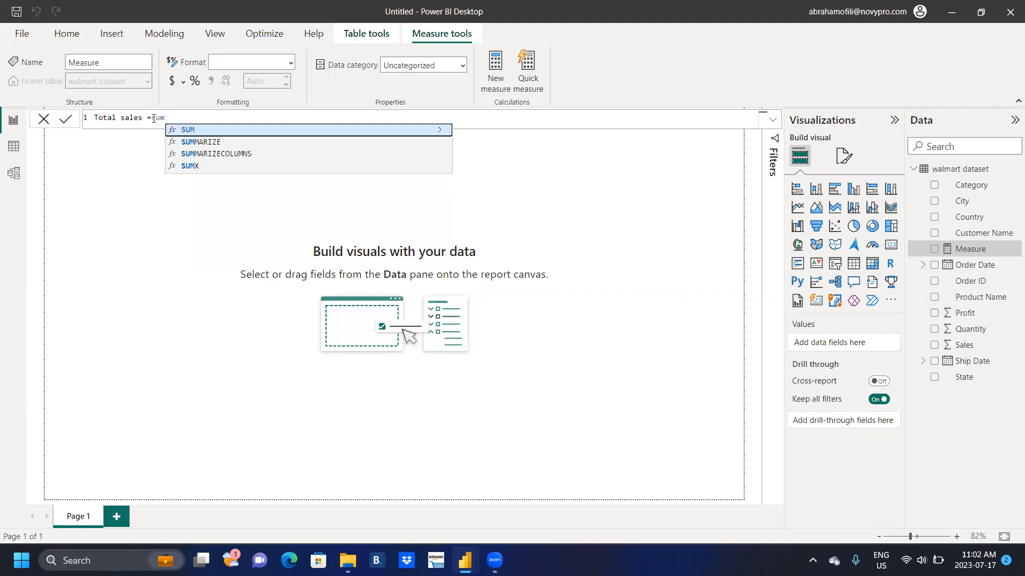
pyautogui.press('Tab')
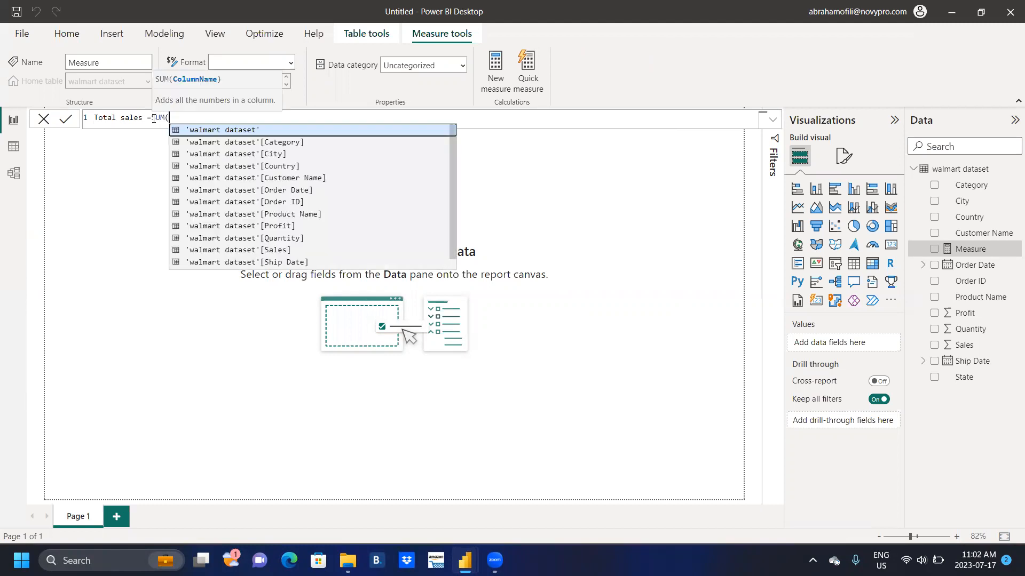
pyautogui.click(297, 255)
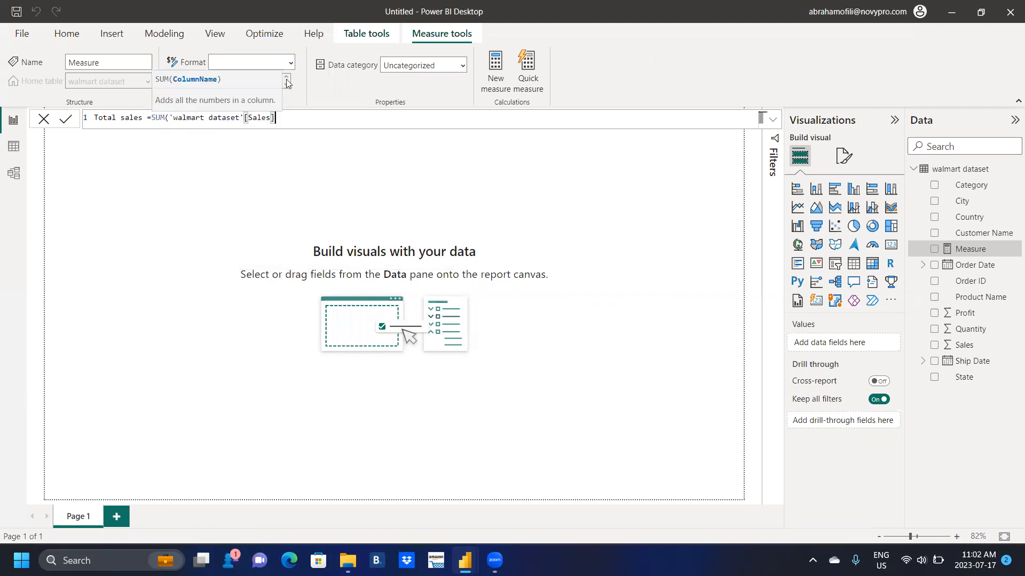
pyautogui.write(')')
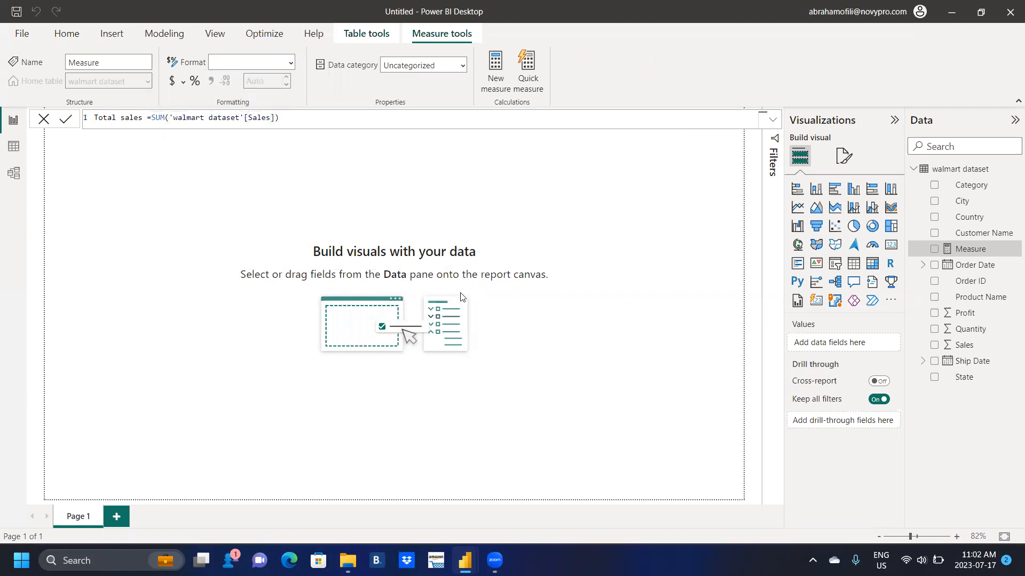
pyautogui.press('Return')
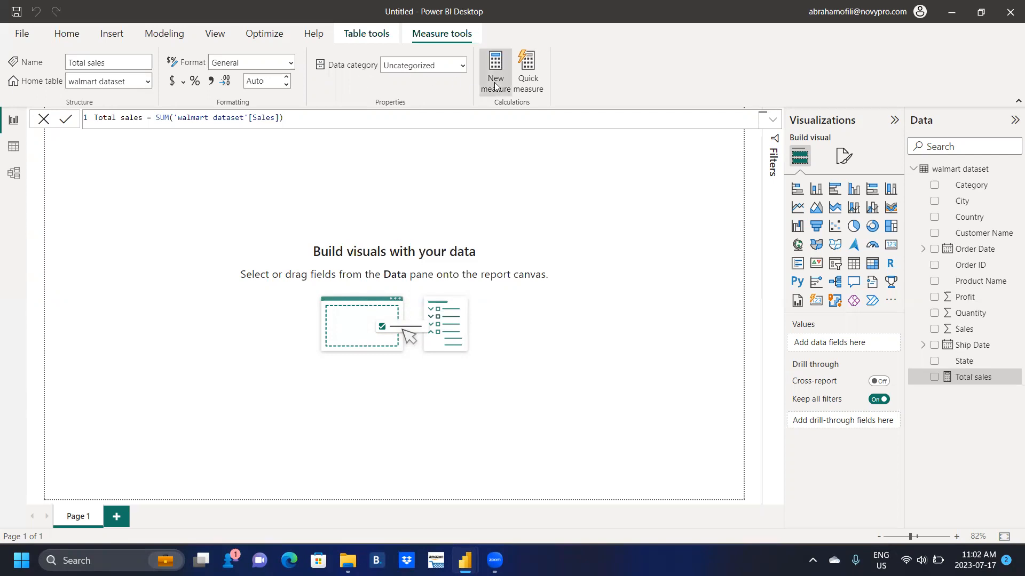
# Step: Add a new measure defined as Total profit = SUM('walmart dataset'[Profit])
pyautogui.click(126, 117)
pyautogui.press('BackSpace')
pyautogui.press('BackSpace')
pyautogui.press('BackSpace')
pyautogui.press('BackSpace')
pyautogui.press('BackSpace')
pyautogui.press('BackSpace')
pyautogui.press('BackSpace')
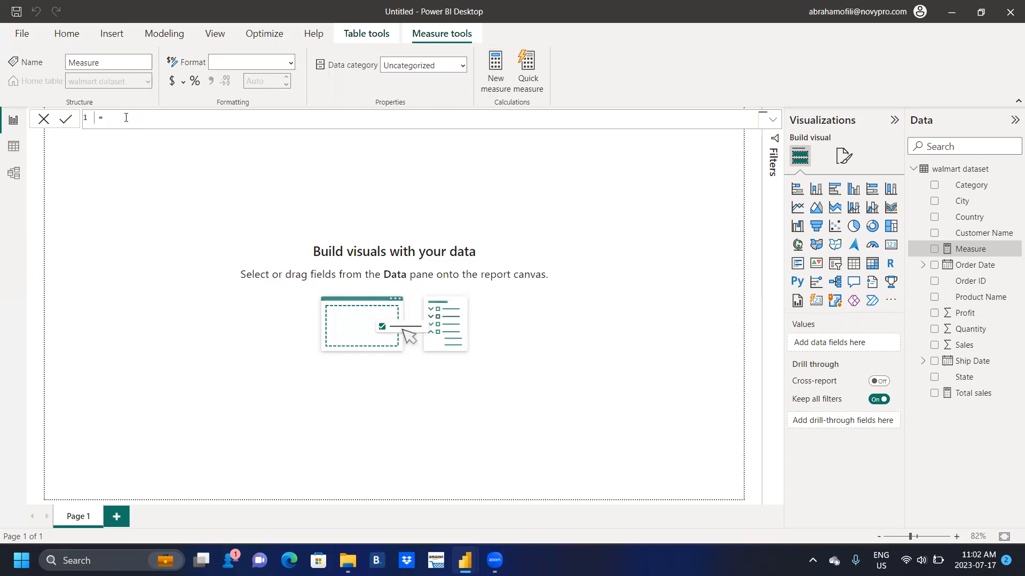
pyautogui.write('Total profit')
pyautogui.click(166, 119)
pyautogui.write('SUM(')
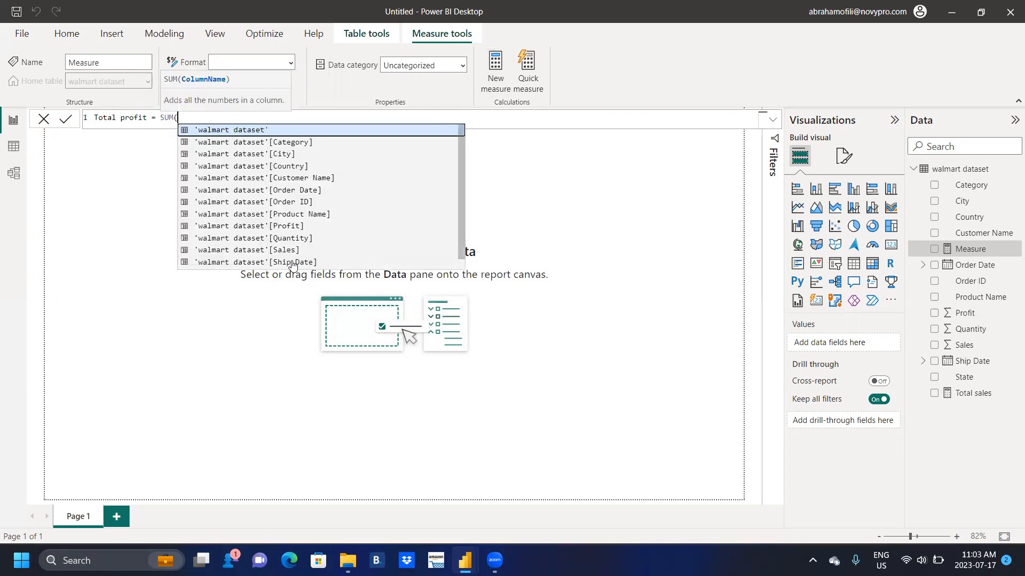
pyautogui.click(306, 226)
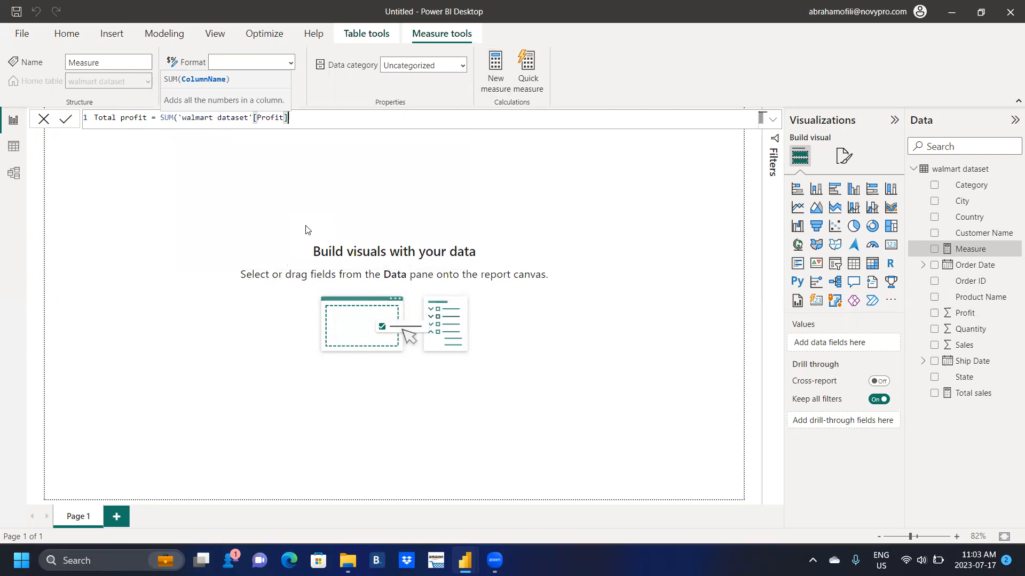
pyautogui.write(')')
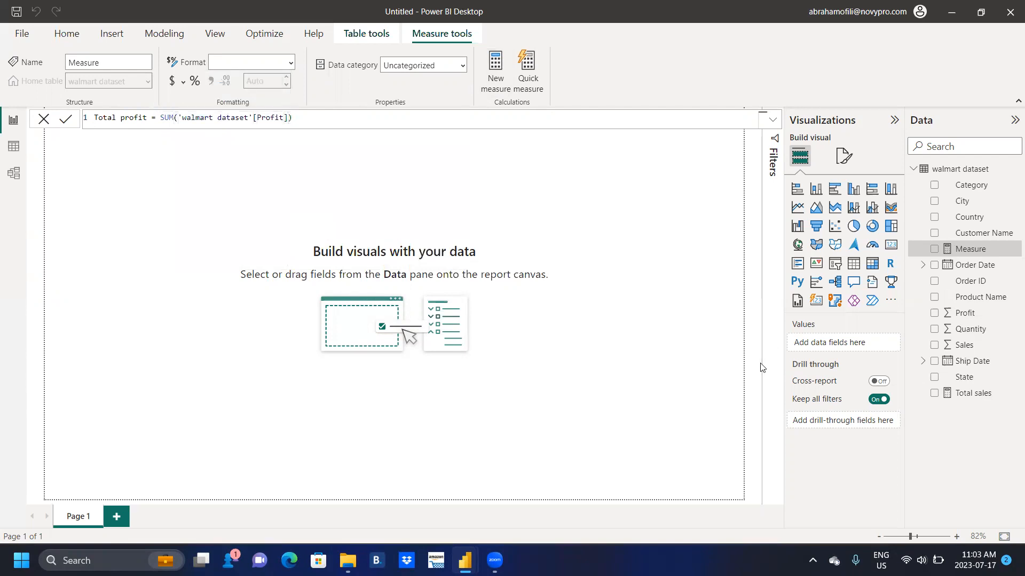
pyautogui.press('Return')
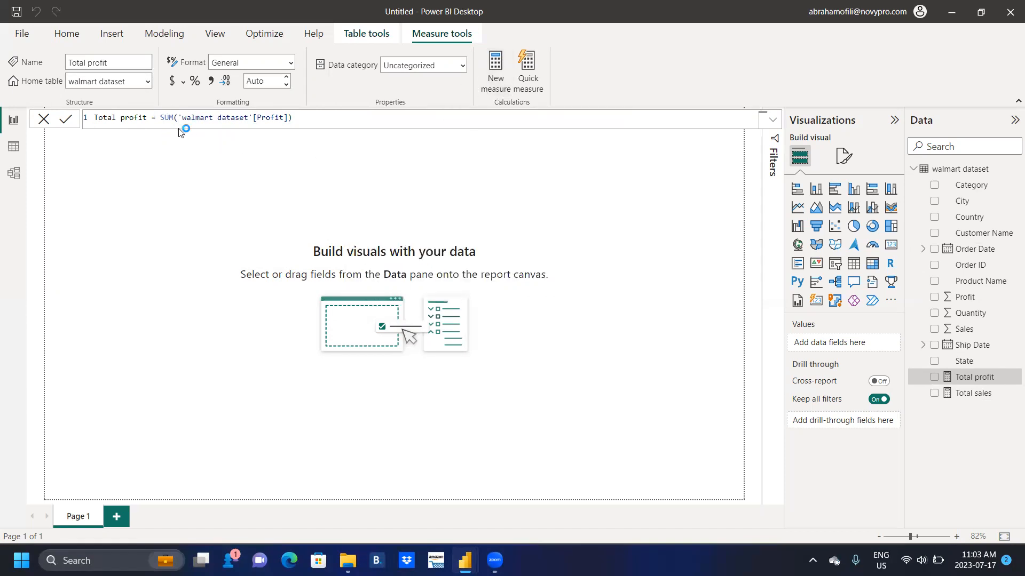
# Step: Add a new measure defined as Total quantity = SUM('walmart dataset'[Quantity])
pyautogui.click(126, 118)
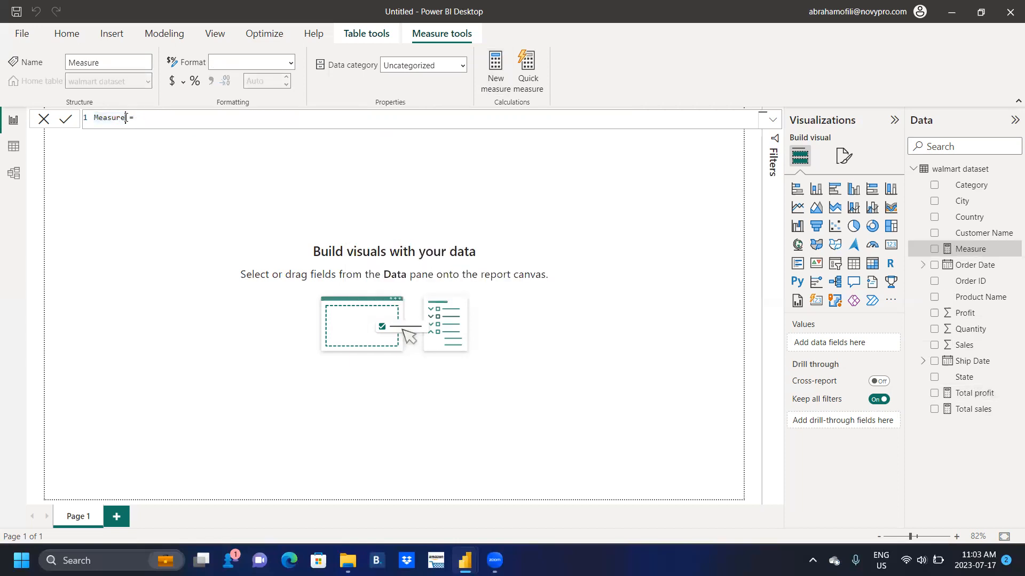
pyautogui.press('BackSpace')
pyautogui.press('BackSpace')
pyautogui.press('BackSpace')
pyautogui.press('BackSpace')
pyautogui.press('BackSpace')
pyautogui.press('BackSpace')
pyautogui.press('BackSpace')
pyautogui.write('Total quantity')
pyautogui.press('BackSpace')
pyautogui.write('SUM(')
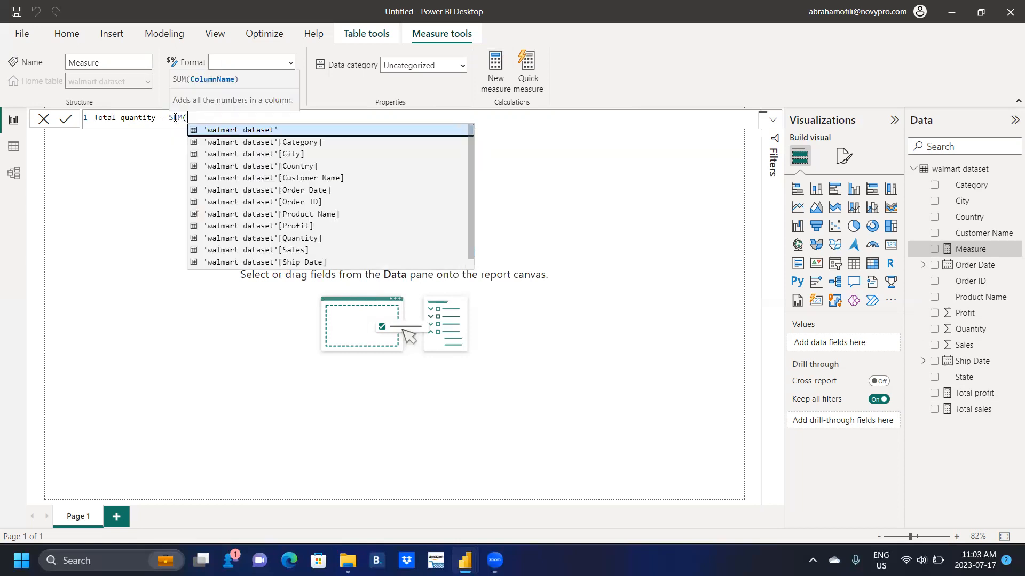
pyautogui.click(305, 238)
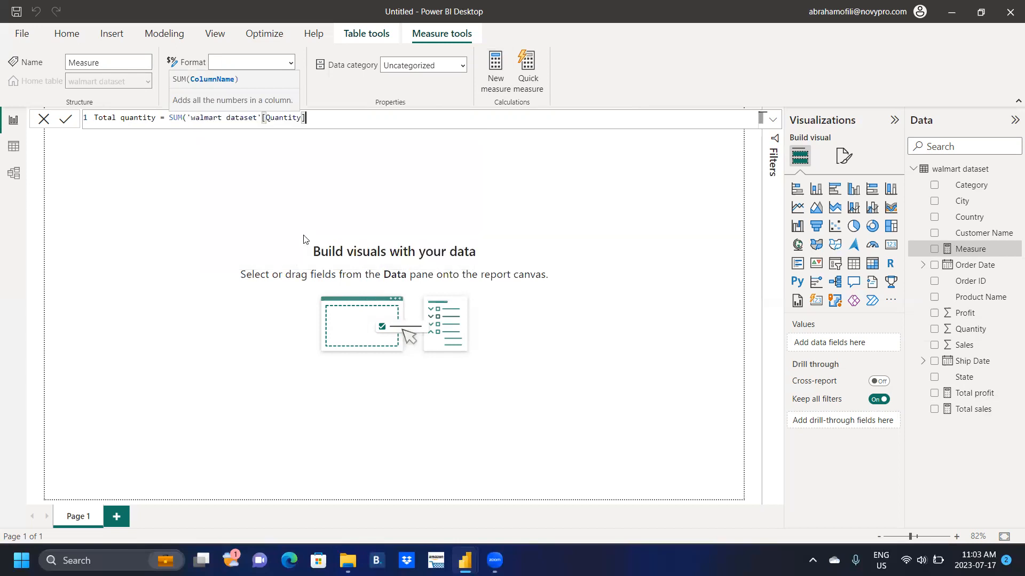
pyautogui.write(')')
pyautogui.press('Return')
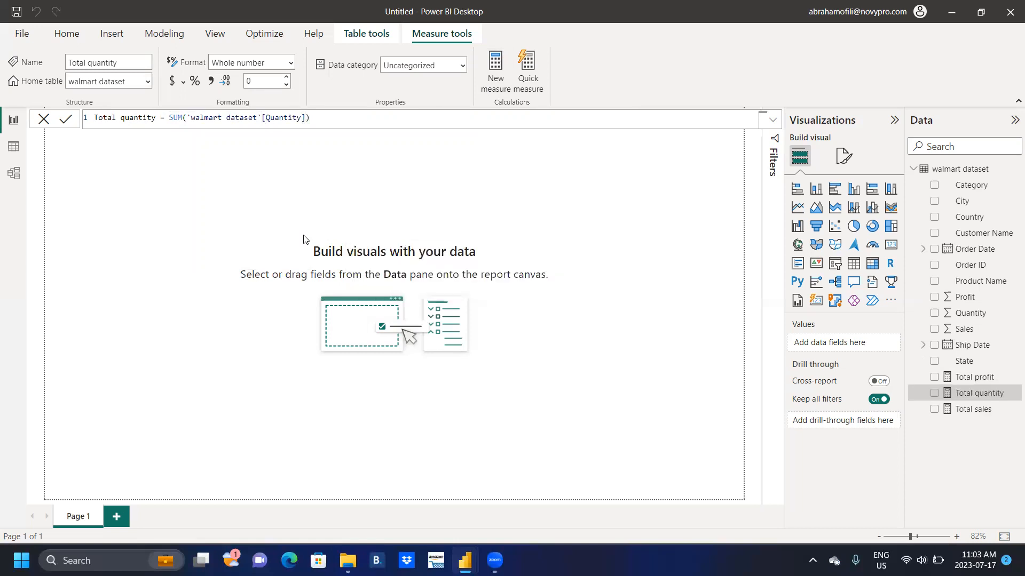
# Step: Add a new measure defined as Total orders = COUNT('walmart dataset'[Order ID])
pyautogui.click(488, 91)
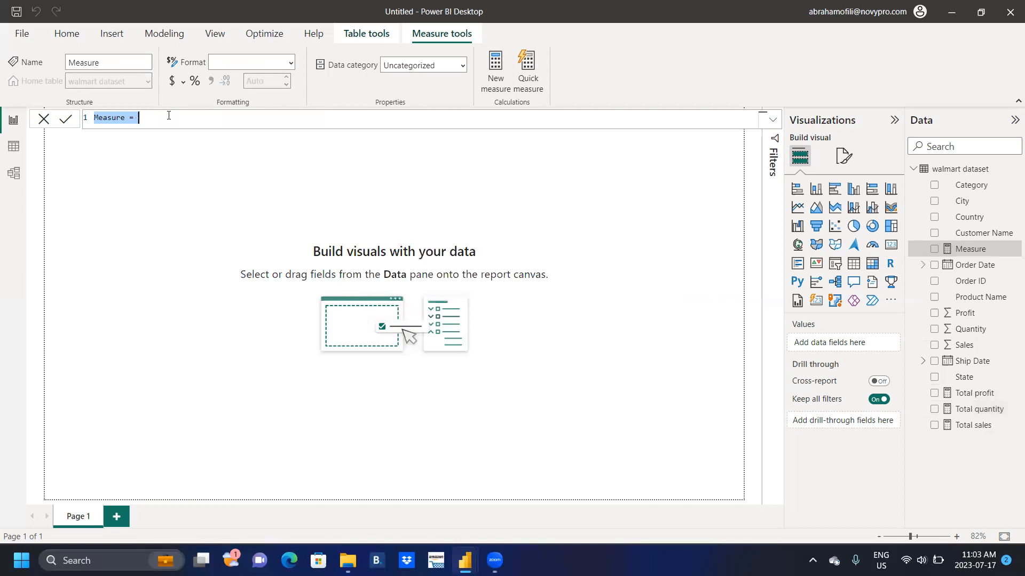
pyautogui.click(127, 121)
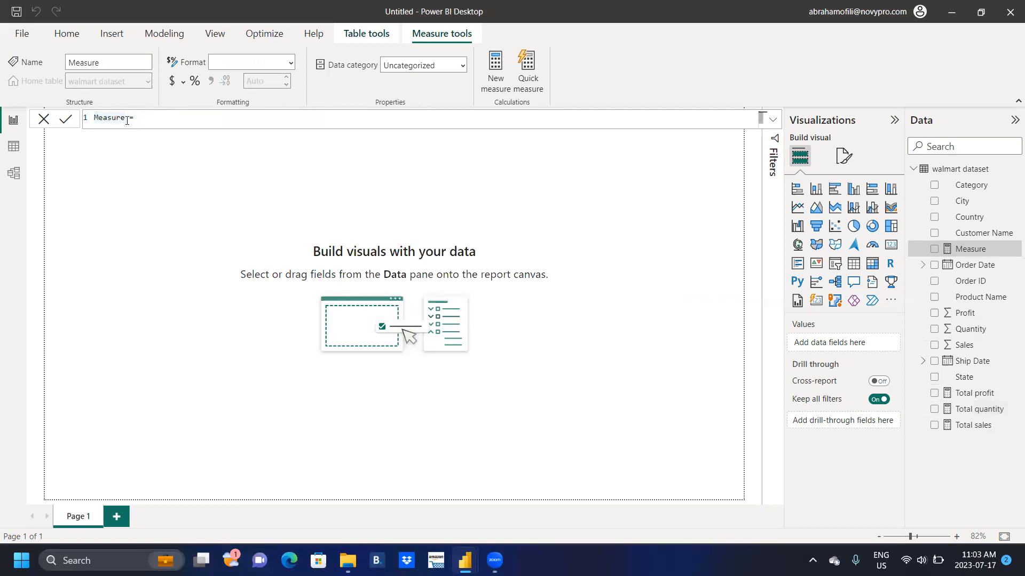
pyautogui.press('BackSpace')
pyautogui.press('BackSpace')
pyautogui.press('BackSpace')
pyautogui.press('BackSpace')
pyautogui.press('BackSpace')
pyautogui.press('BackSpace')
pyautogui.press('BackSpace')
pyautogui.write('Total orders')
pyautogui.doubleClick(116, 118)
pyautogui.write('count')
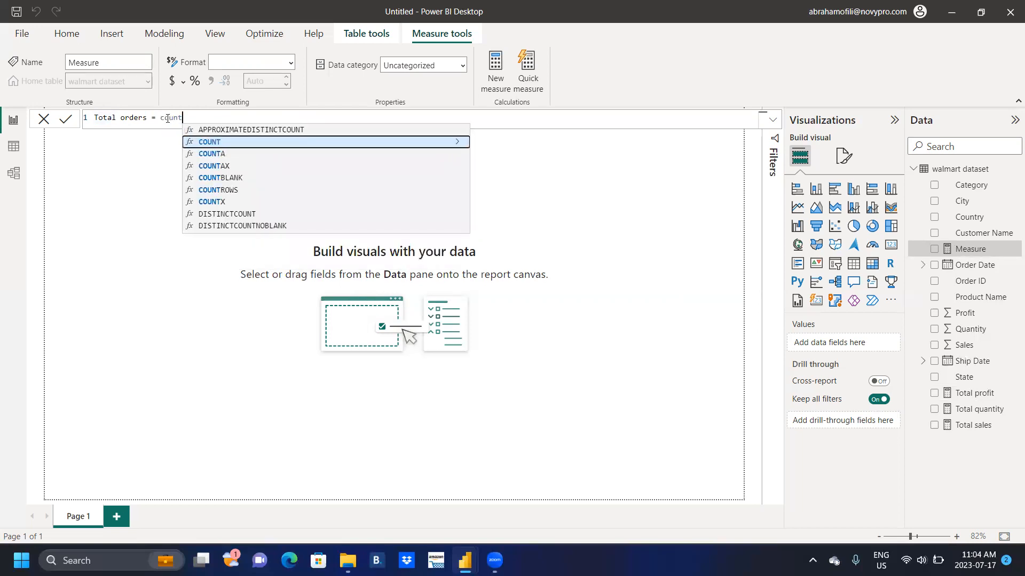
pyautogui.press('Tab')
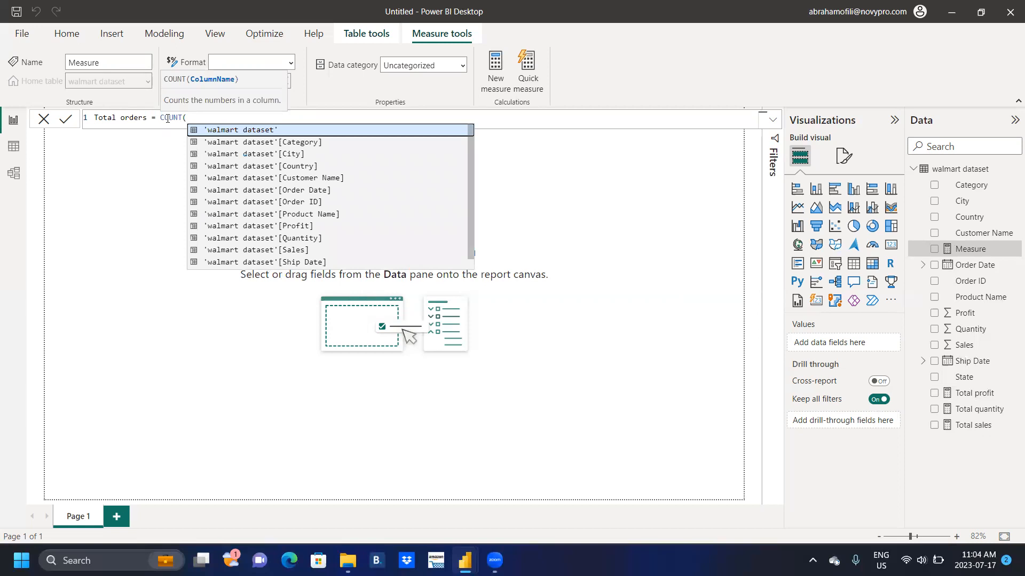
pyautogui.click(308, 202)
pyautogui.write(')')
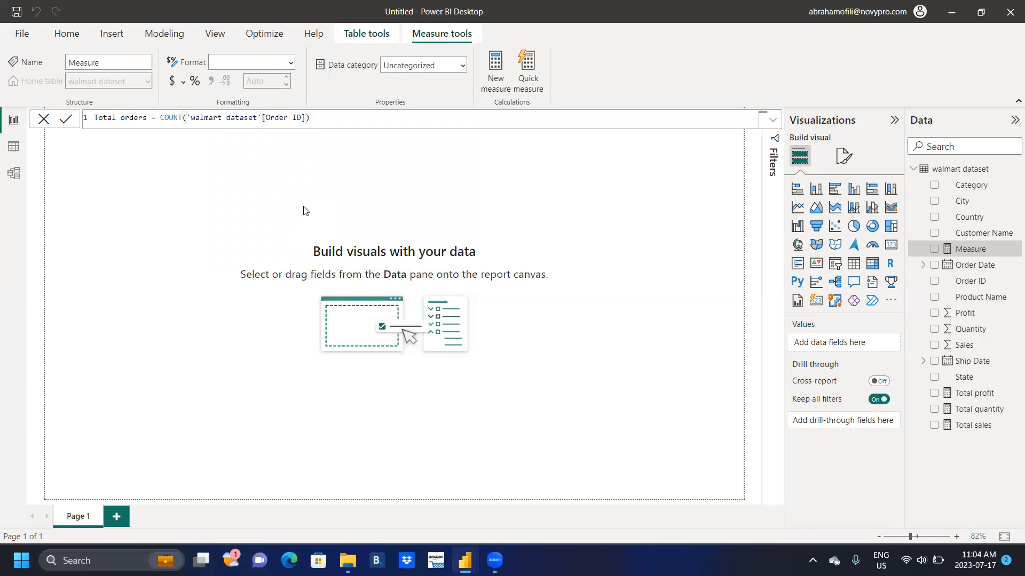
pyautogui.press('Return')
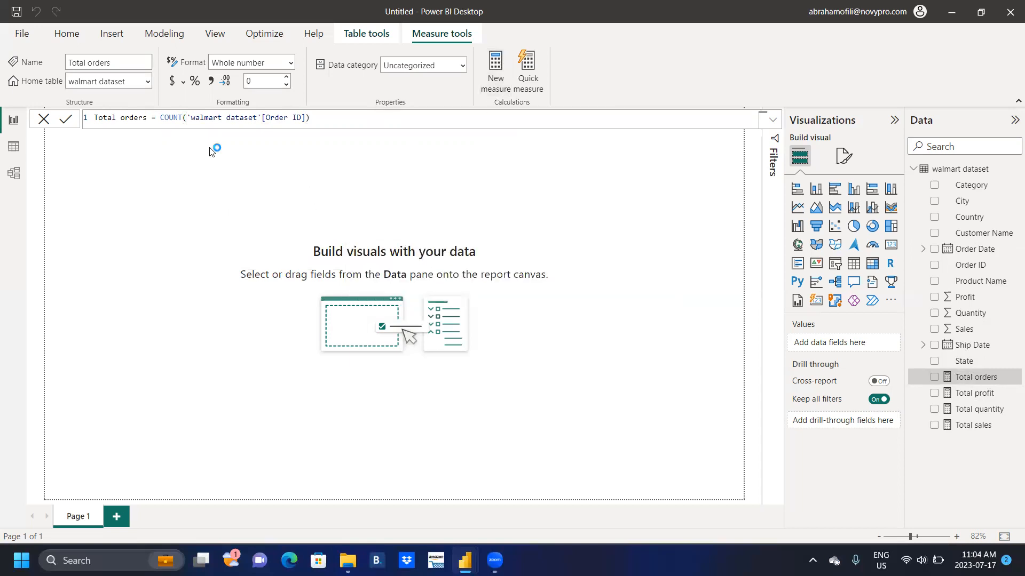
# Step: Add a new measure defined as total customers = DISTINCTCOUNT('walmart dataset'[Customer Name])
pyautogui.click(127, 115)
pyautogui.press('BackSpace')
pyautogui.press('BackSpace')
pyautogui.press('BackSpace')
pyautogui.press('BackSpace')
pyautogui.press('BackSpace')
pyautogui.press('BackSpace')
pyautogui.press('BackSpace')
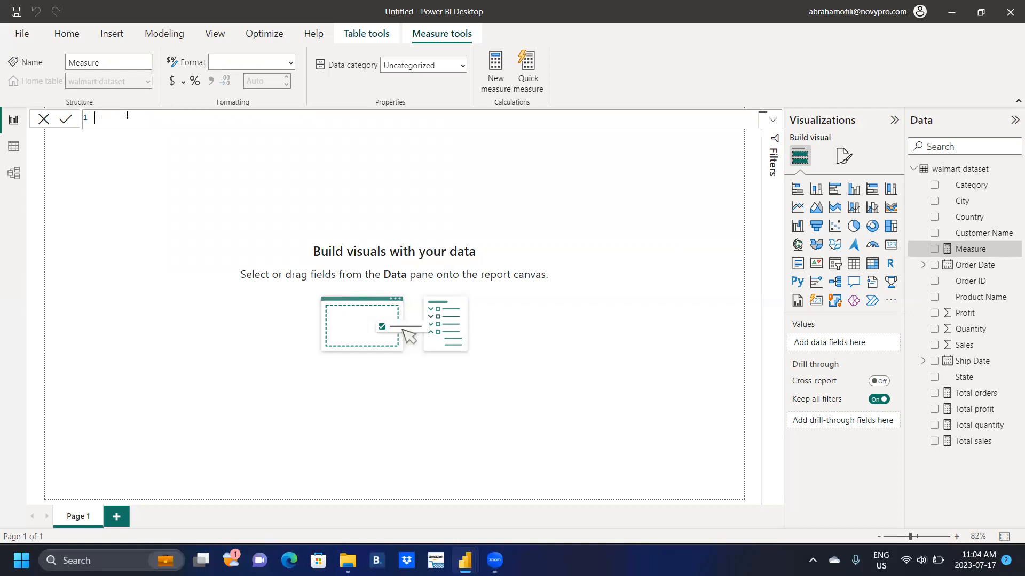
pyautogui.write('toal')
pyautogui.press('BackSpace')
pyautogui.press('BackSpace')
pyautogui.press('BackSpace')
pyautogui.write('tal customers')
pyautogui.write('c')
pyautogui.press('BackSpace')
pyautogui.write('distinct')
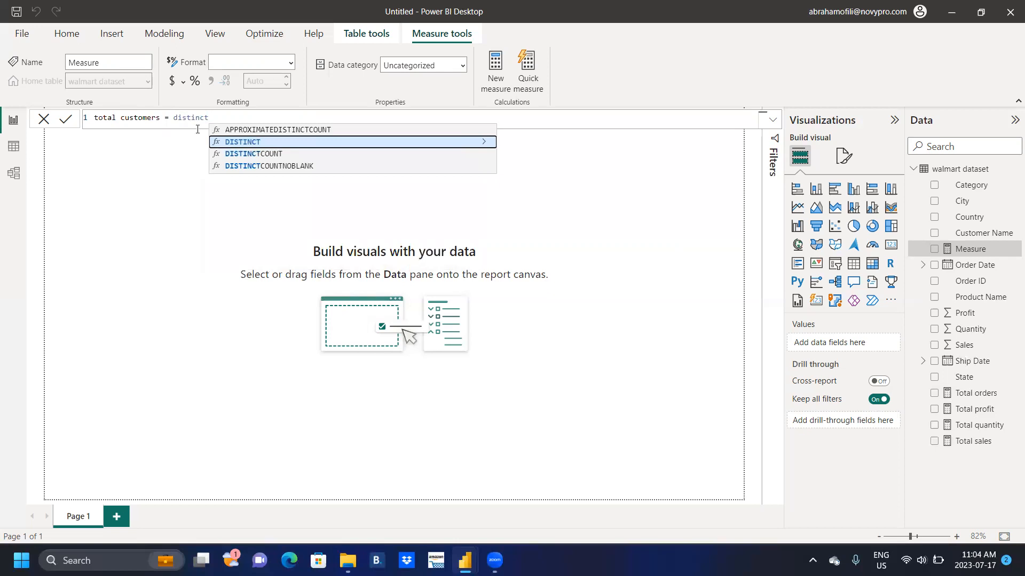
pyautogui.doubleClick(274, 155)
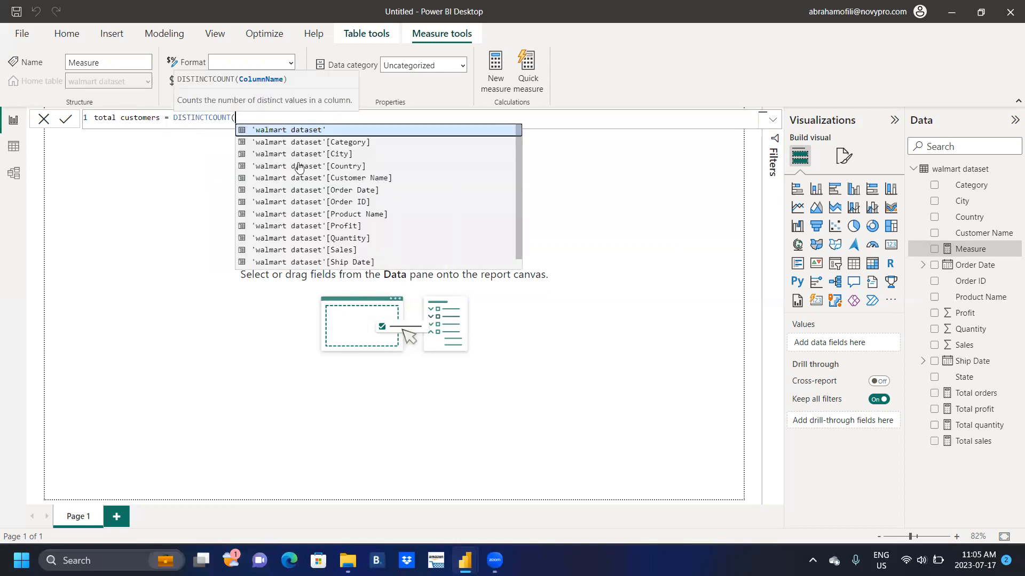
pyautogui.doubleClick(324, 180)
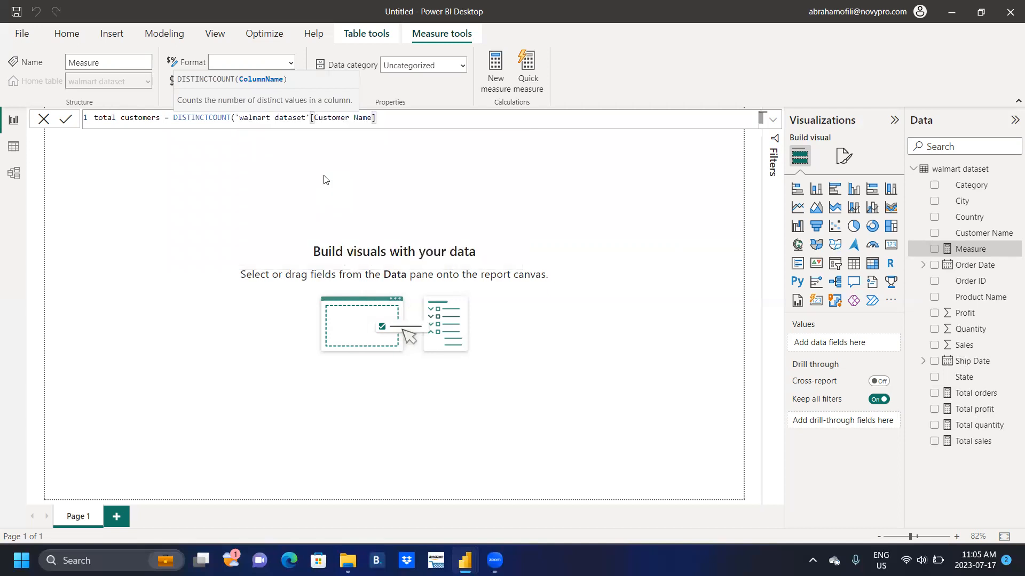
pyautogui.write(')')
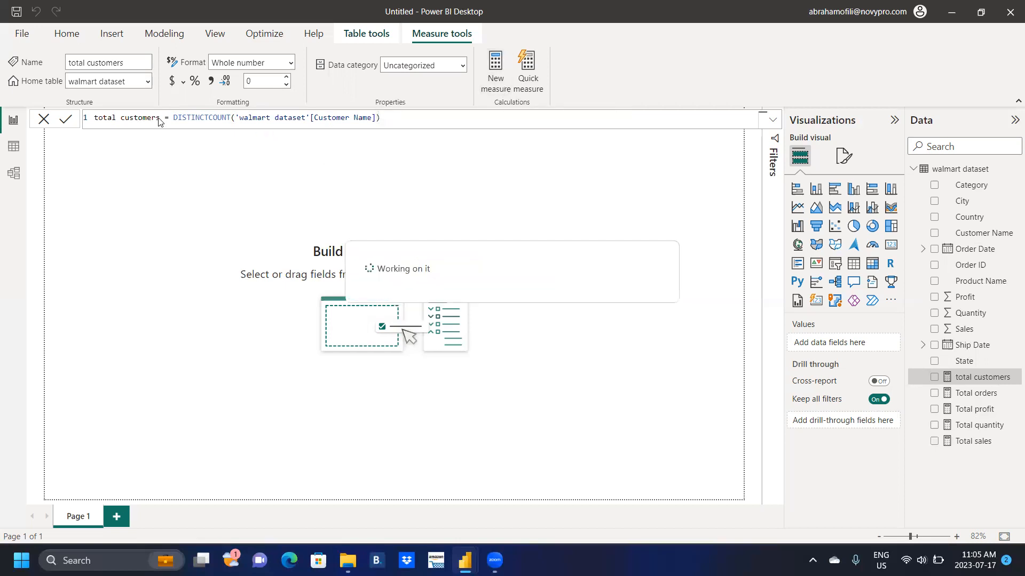
# Step: Add a new measure defined as Total products = DISTINCTCOUNT('walmart dataset'[Product Name])
pyautogui.click(127, 118)
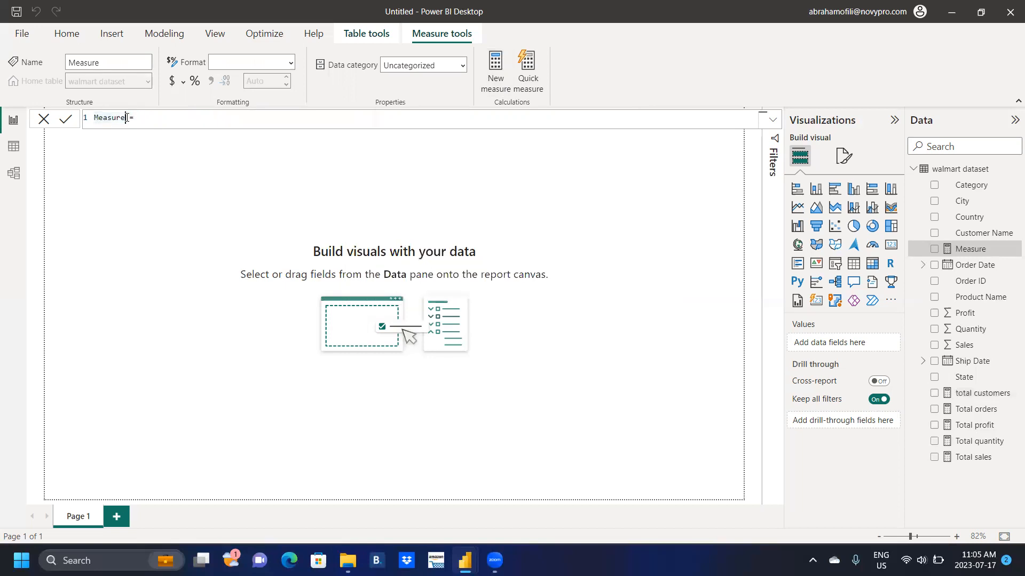
pyautogui.press('BackSpace')
pyautogui.press('BackSpace')
pyautogui.press('BackSpace')
pyautogui.press('BackSpace')
pyautogui.press('BackSpace')
pyautogui.press('BackSpace')
pyautogui.press('BackSpace')
pyautogui.write('total')
pyautogui.press('BackSpace')
pyautogui.press('BackSpace')
pyautogui.press('BackSpace')
pyautogui.write('Total products')
pyautogui.click(440, 127)
pyautogui.write('dis')
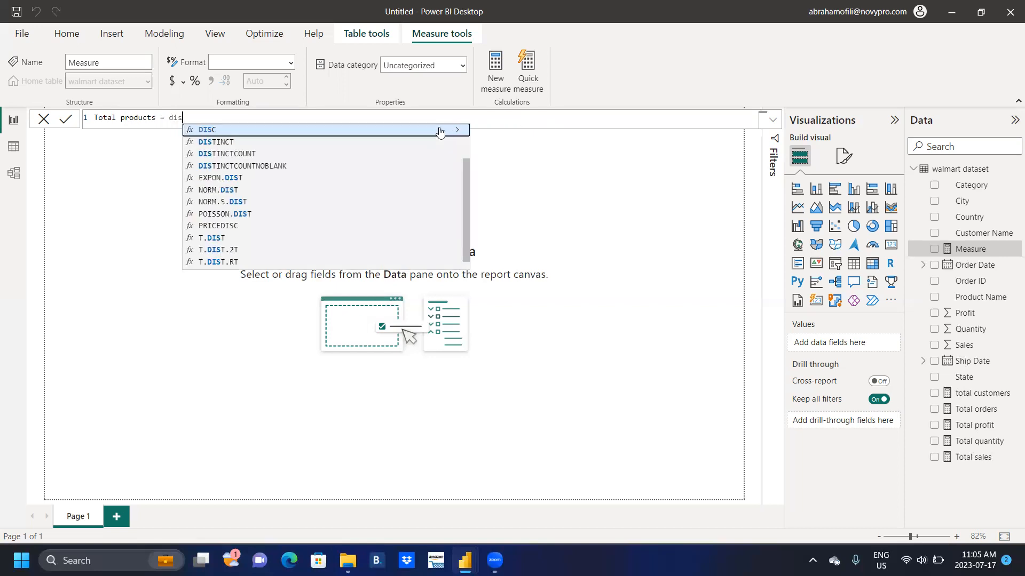
pyautogui.click(368, 155)
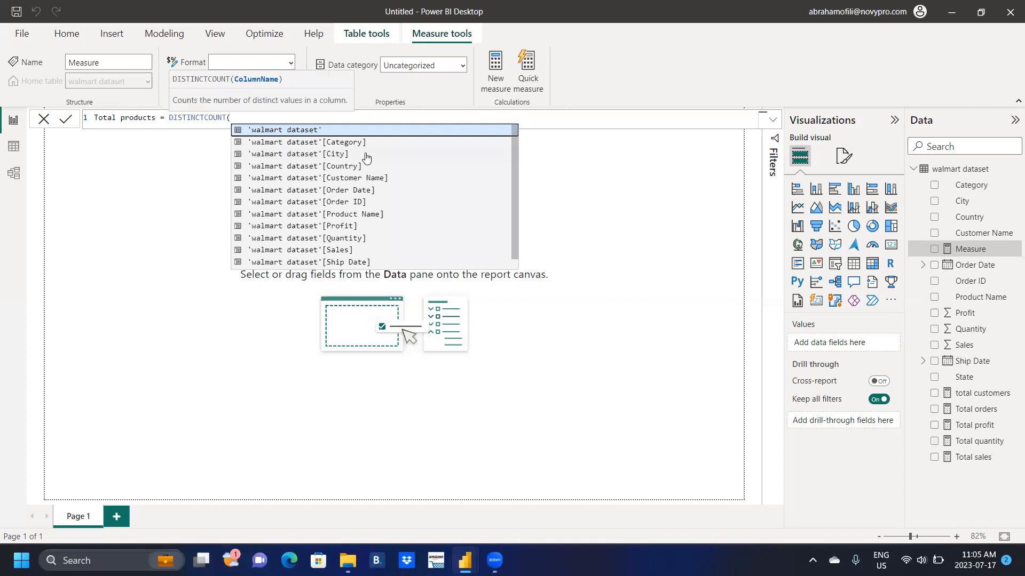
pyautogui.click(368, 214)
pyautogui.write(')')
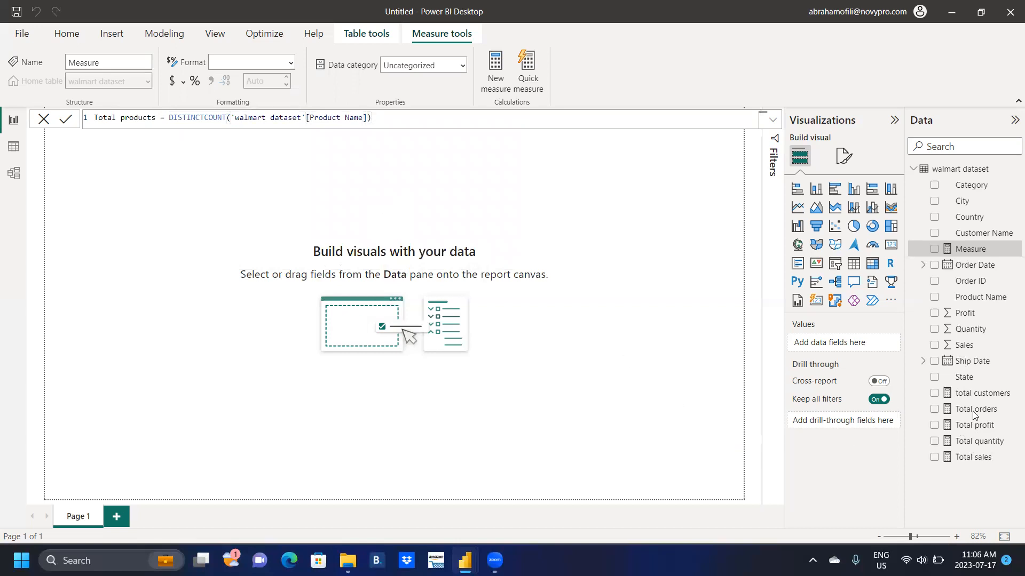
pyautogui.press('Return')
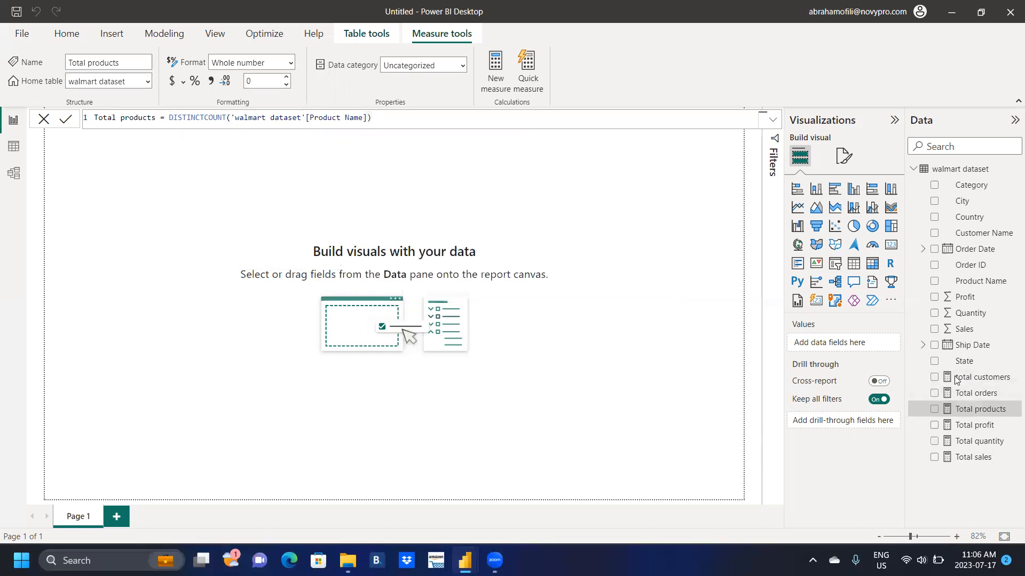
# Step: Rename the total customers measure as Total customers with a capital T, and close the formula editor
pyautogui.rightClick(962, 378)
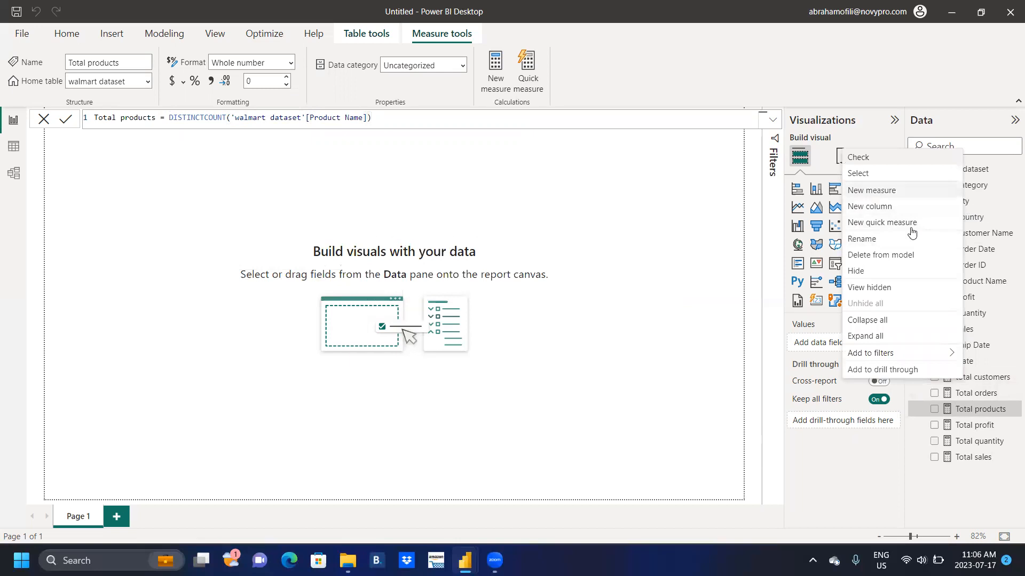
pyautogui.click(906, 241)
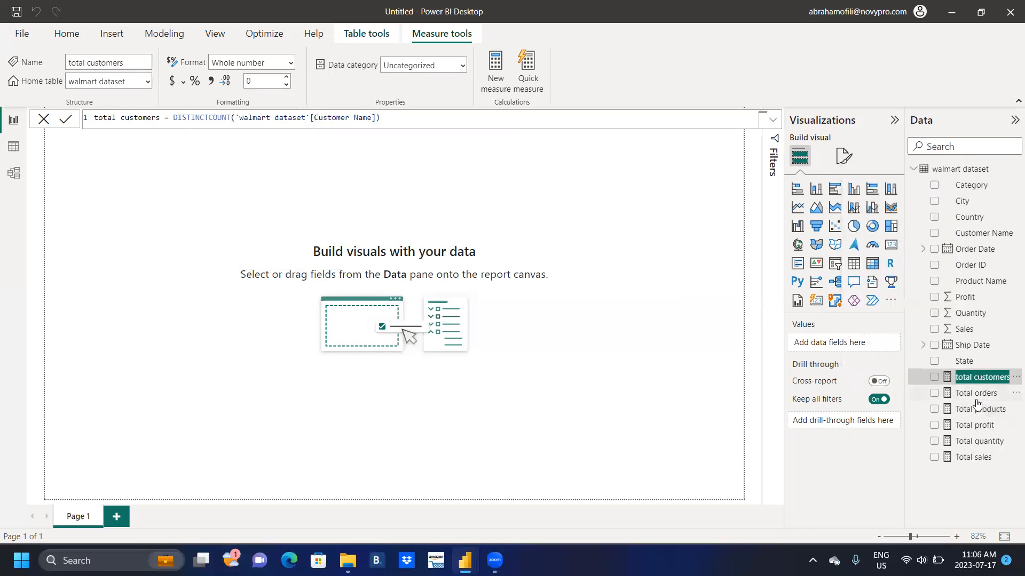
pyautogui.click(958, 376)
pyautogui.press('BackSpace')
pyautogui.write('T')
pyautogui.press('Tab')
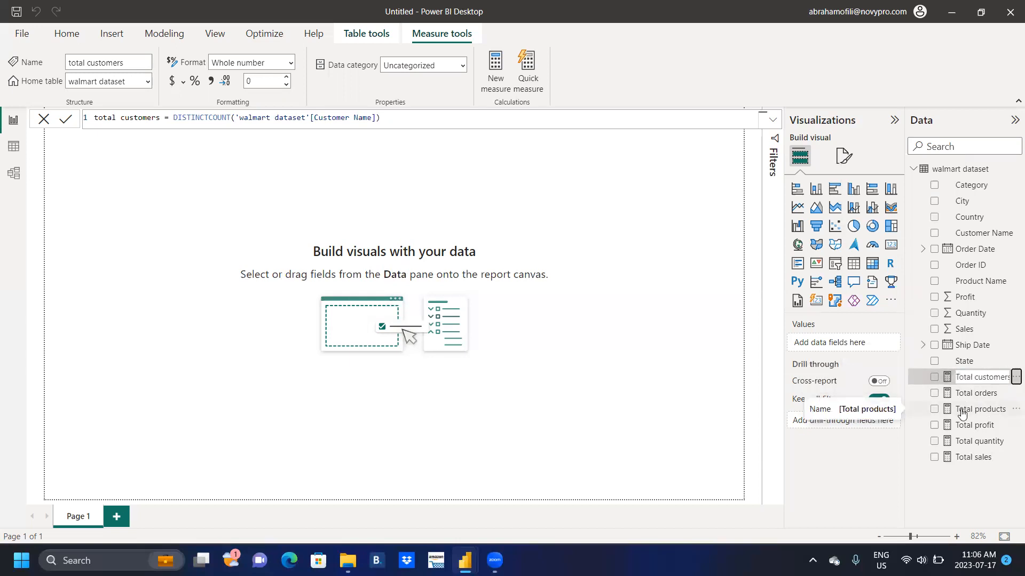
pyautogui.click(1008, 494)
pyautogui.click(43, 121)
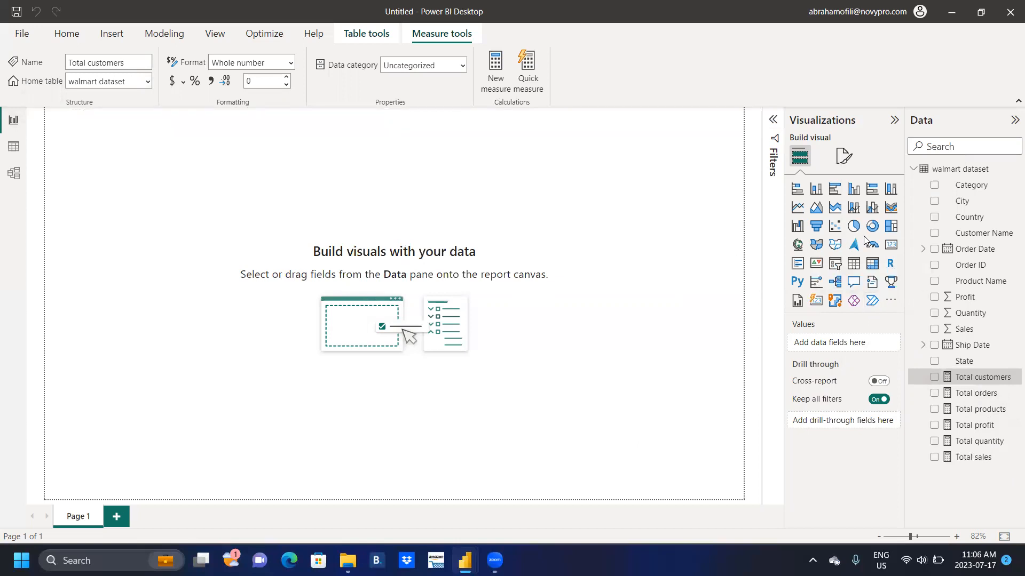
# Step: Set the report page's canvas type to Custom with a height of 1500 px and a width of 2000 px
pyautogui.click(842, 155)
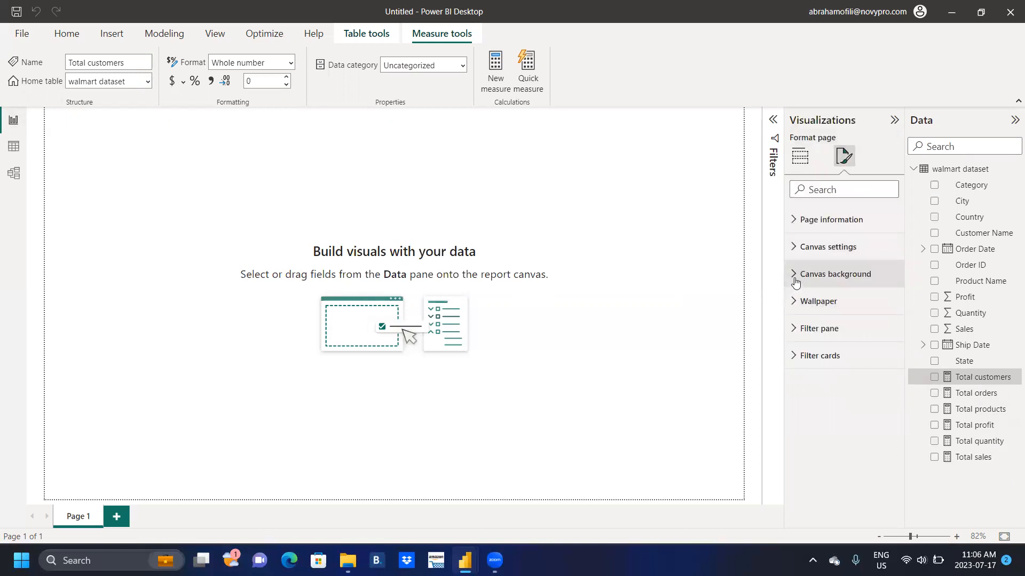
pyautogui.click(795, 249)
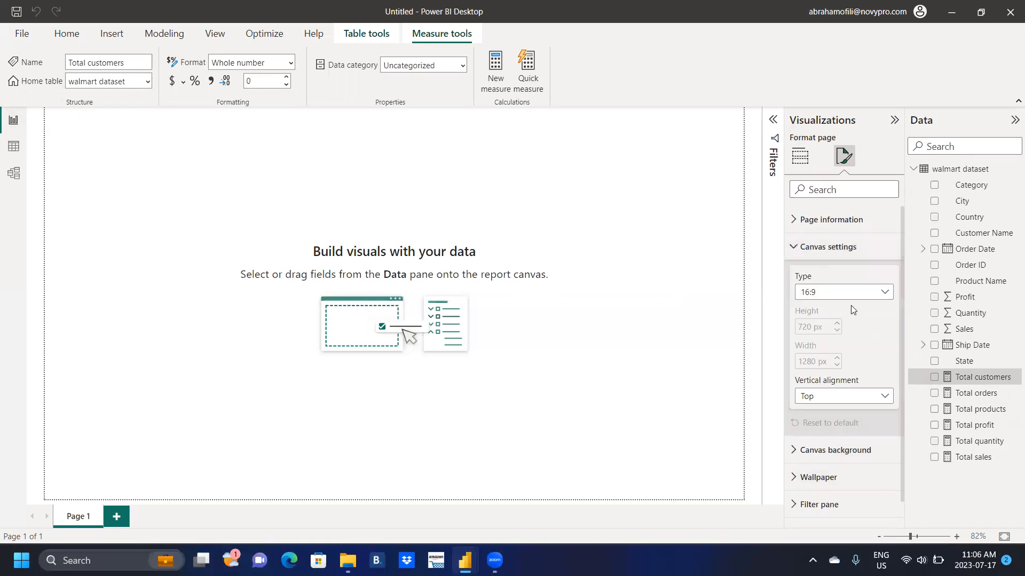
pyautogui.click(885, 292)
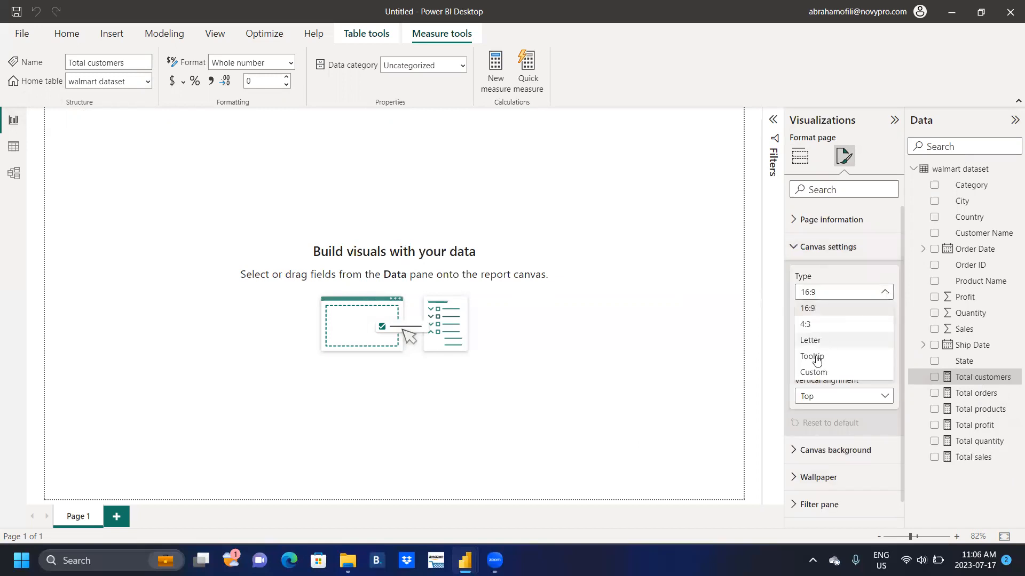
pyautogui.click(810, 372)
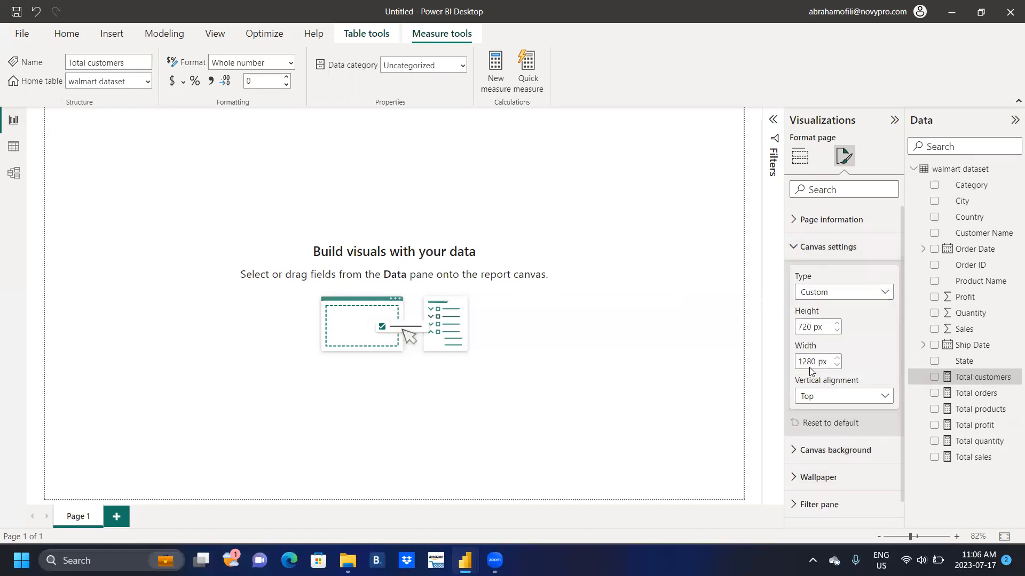
pyautogui.doubleClick(810, 327)
pyautogui.write('1500')
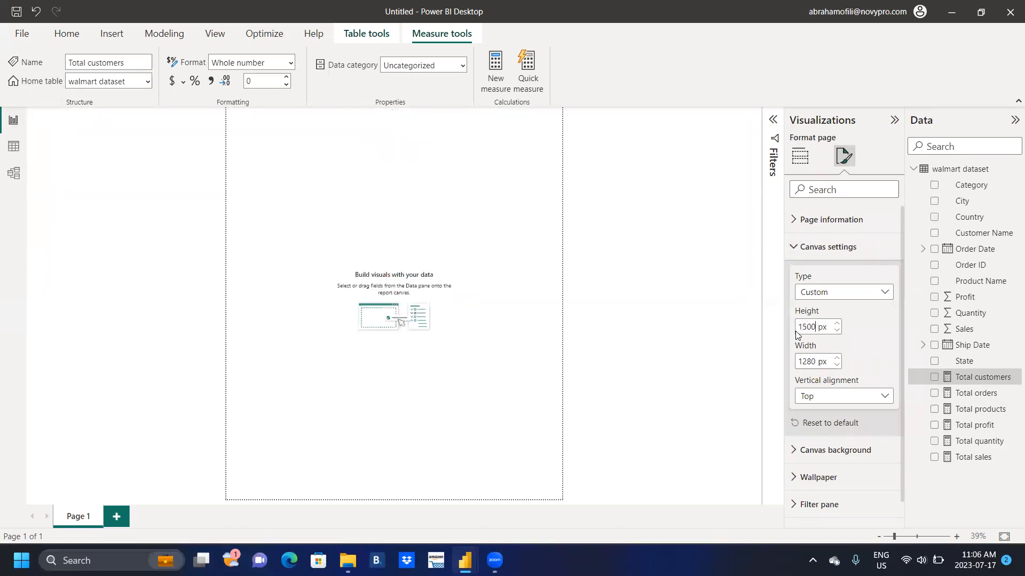
pyautogui.doubleClick(815, 362)
pyautogui.write('200')
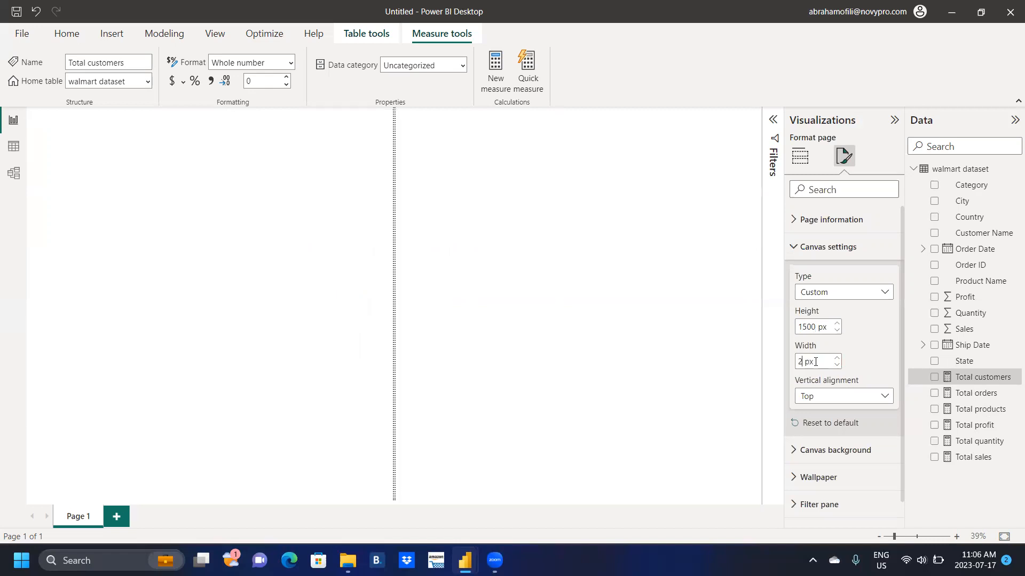
pyautogui.write('0')
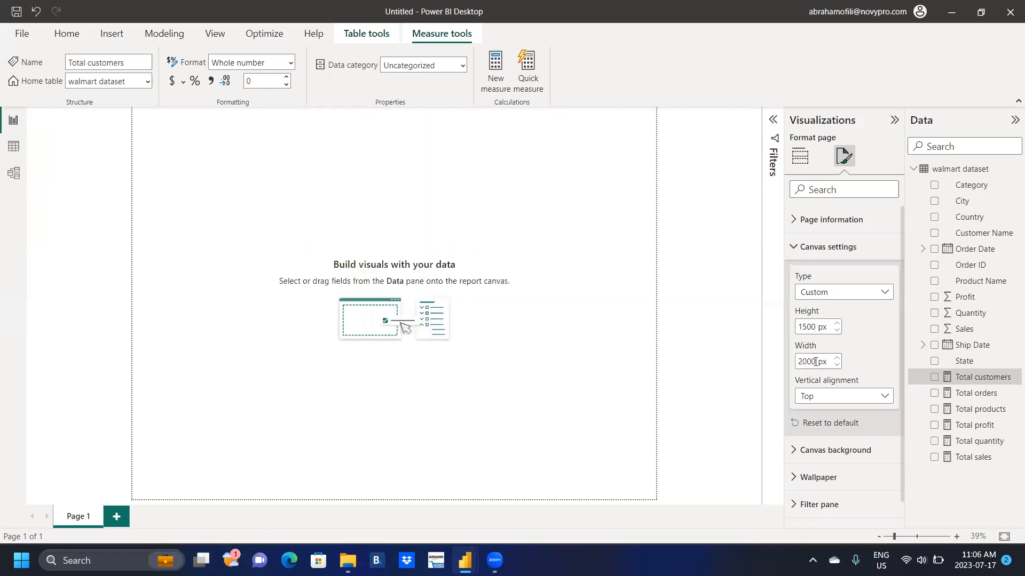
pyautogui.press('Tab')
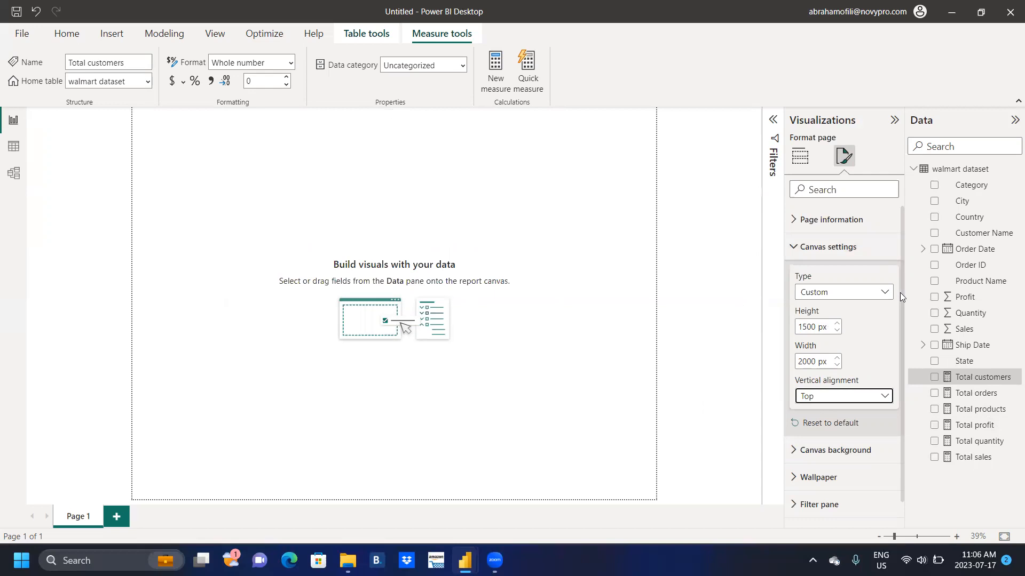
# Step: Set the page wallpaper color to light blue #a0d1ff (Theme color 1, 60% lighter)
pyautogui.scroll(-1, 902, 300)
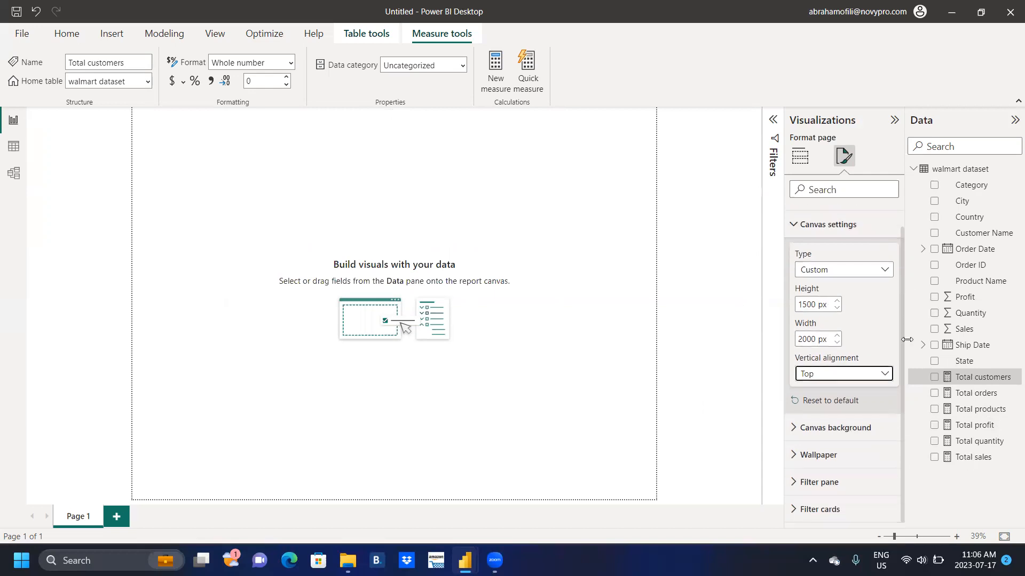
pyautogui.click(797, 455)
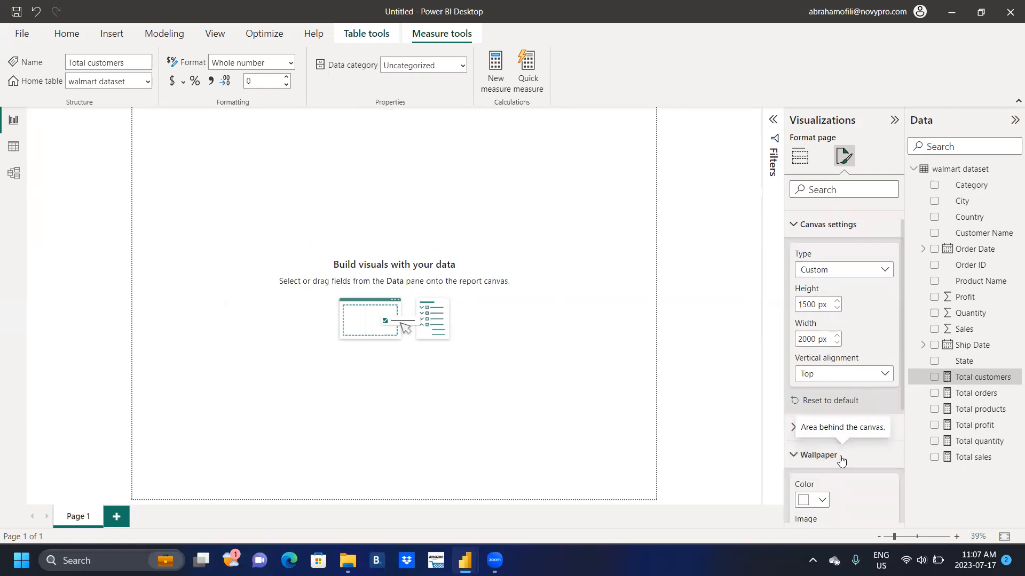
pyautogui.scroll(-5, 901, 369)
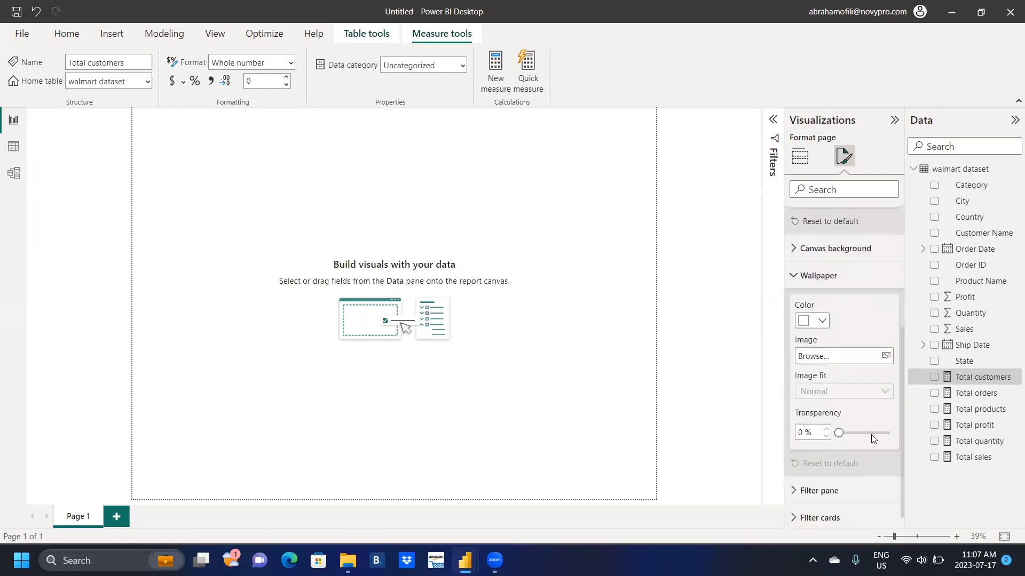
pyautogui.click(822, 322)
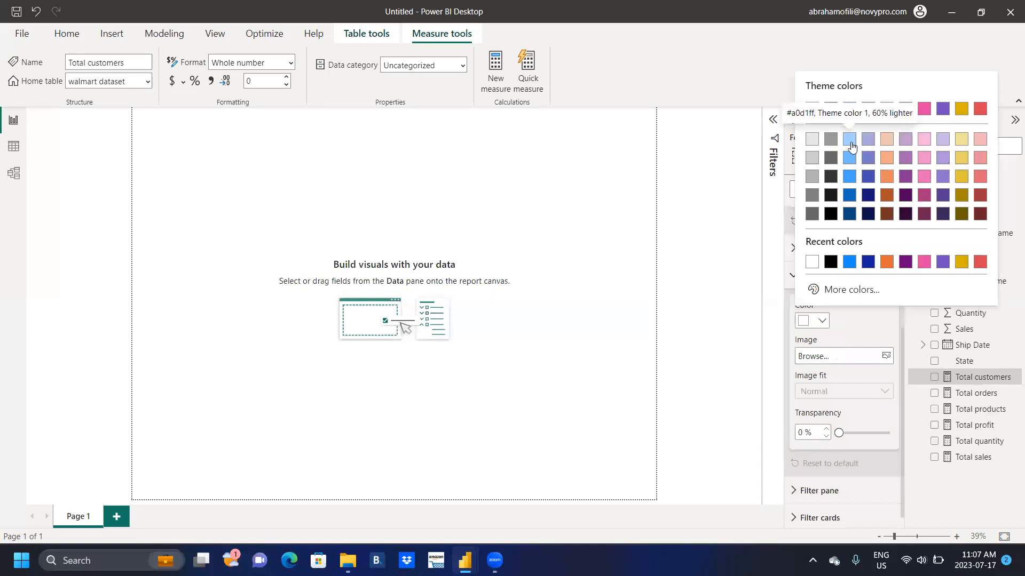
pyautogui.click(849, 139)
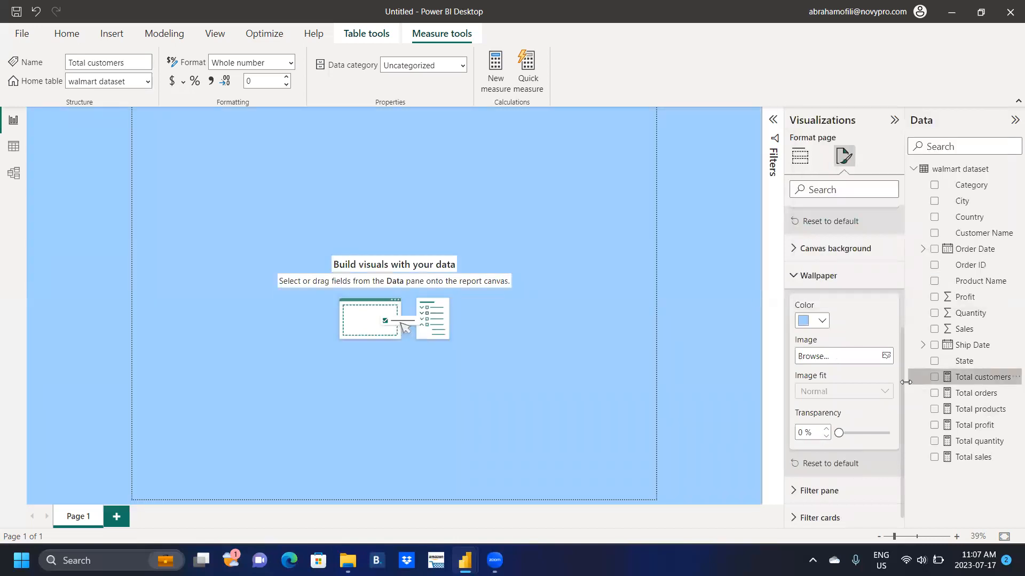
# Step: Add an empty card visual to the page and place it in the upper-right corner of the canvas
pyautogui.click(670, 421)
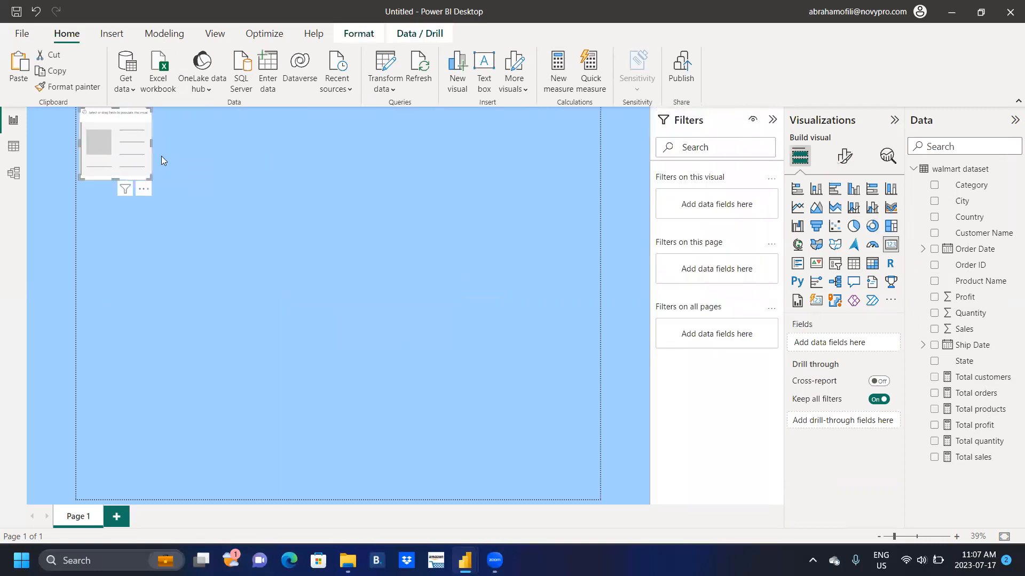
pyautogui.moveTo(133, 118); pyautogui.dragTo(577, 129)
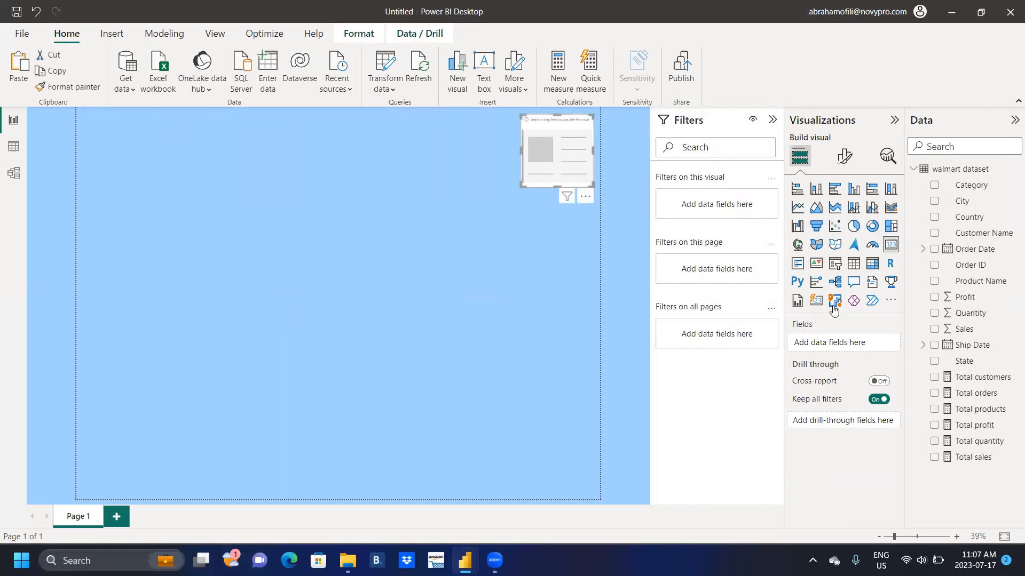
# Step: Show the Total sales measure in the card and set the card's background to a medium blue theme color
pyautogui.click(933, 458)
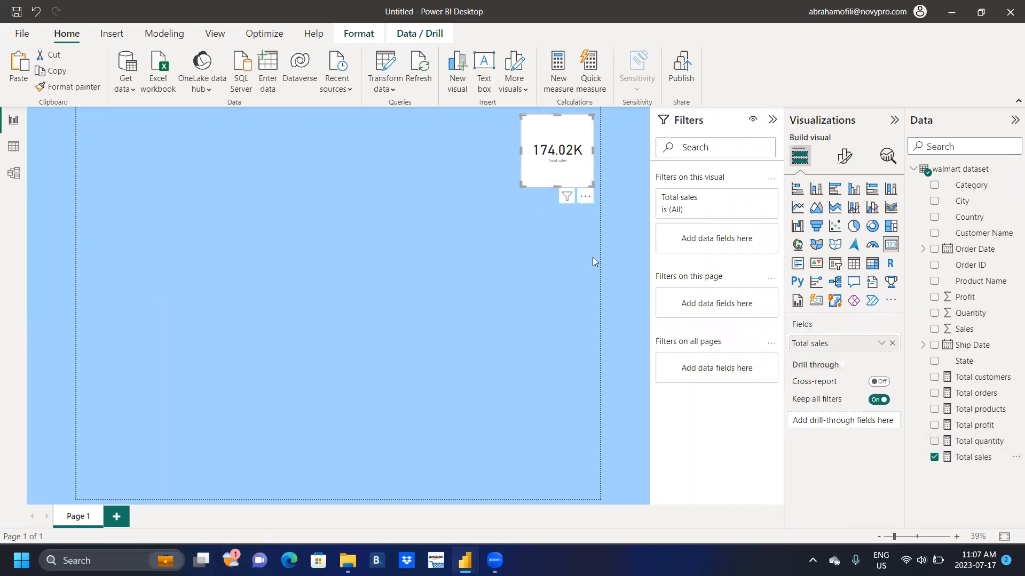
pyautogui.click(844, 157)
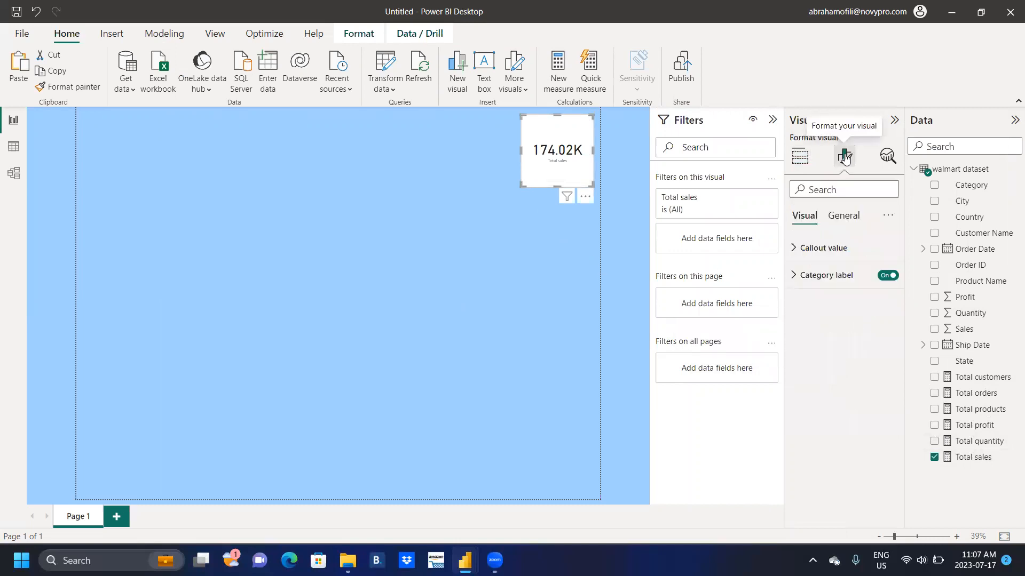
pyautogui.click(792, 276)
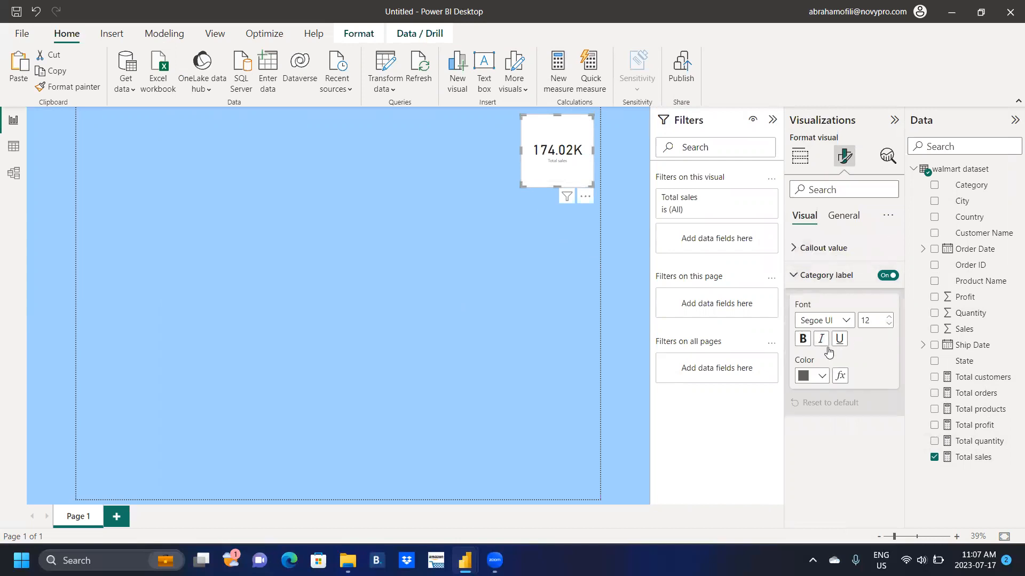
pyautogui.click(845, 215)
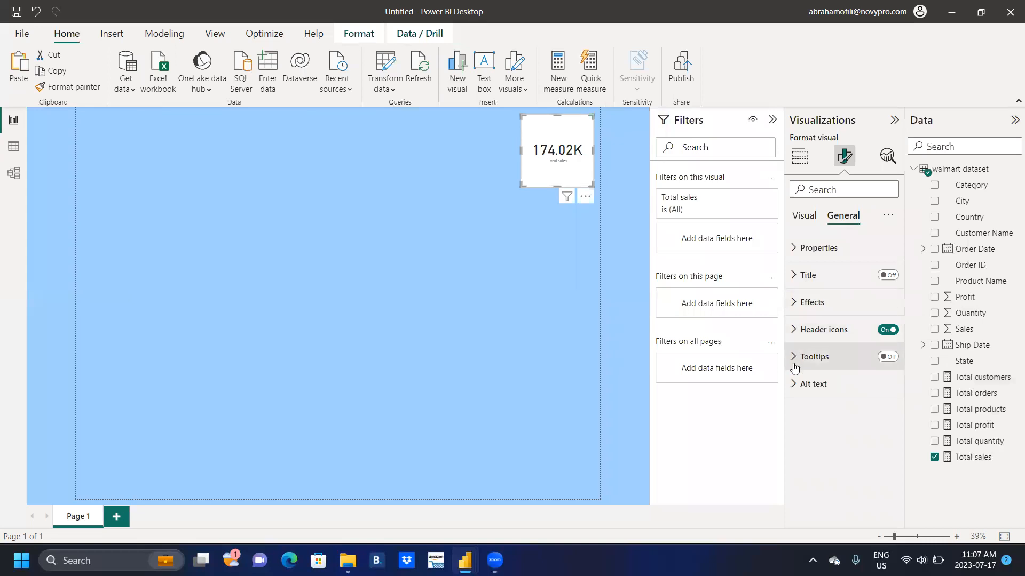
pyautogui.click(792, 302)
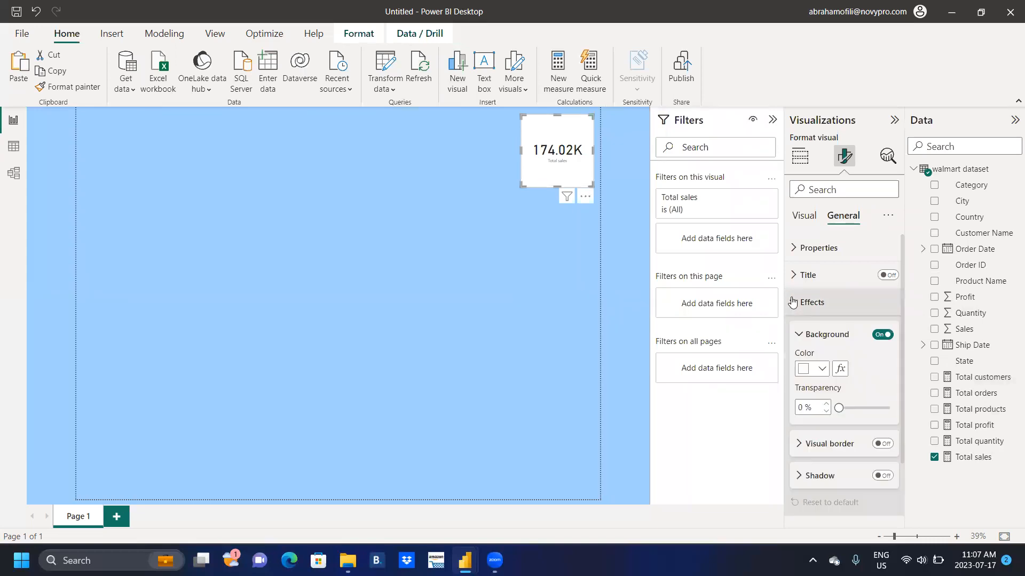
pyautogui.click(822, 370)
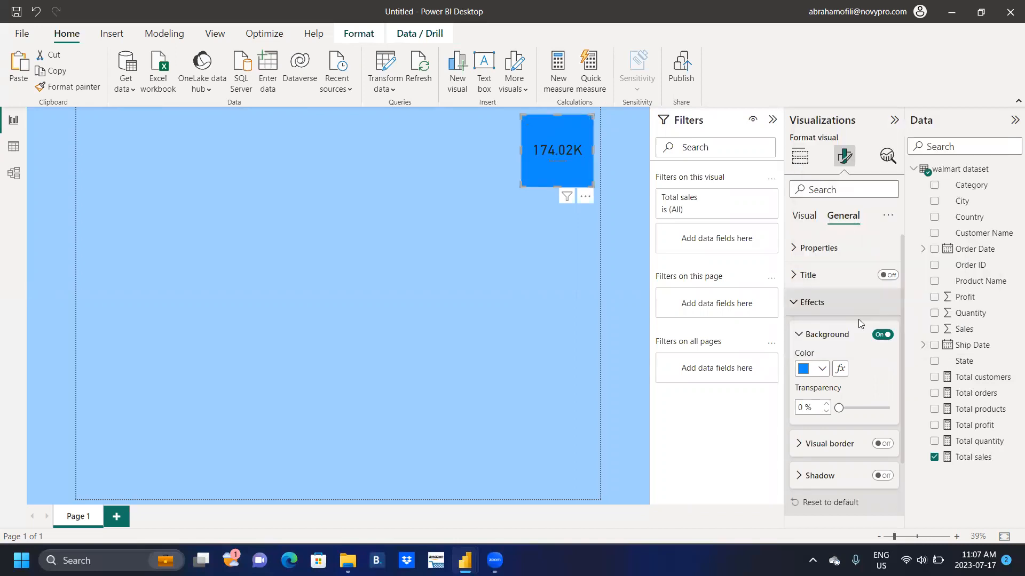
pyautogui.click(822, 370)
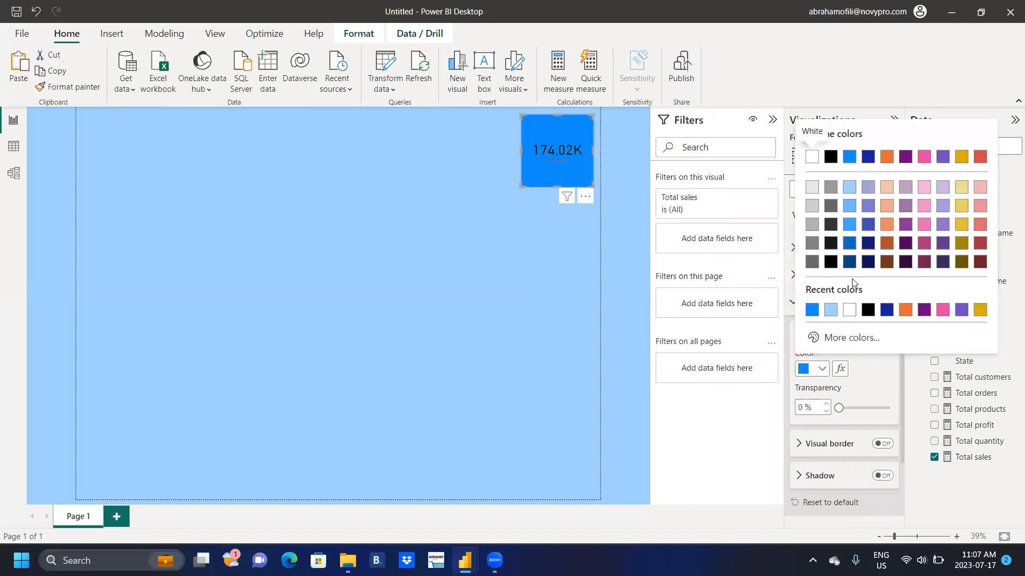
pyautogui.click(849, 224)
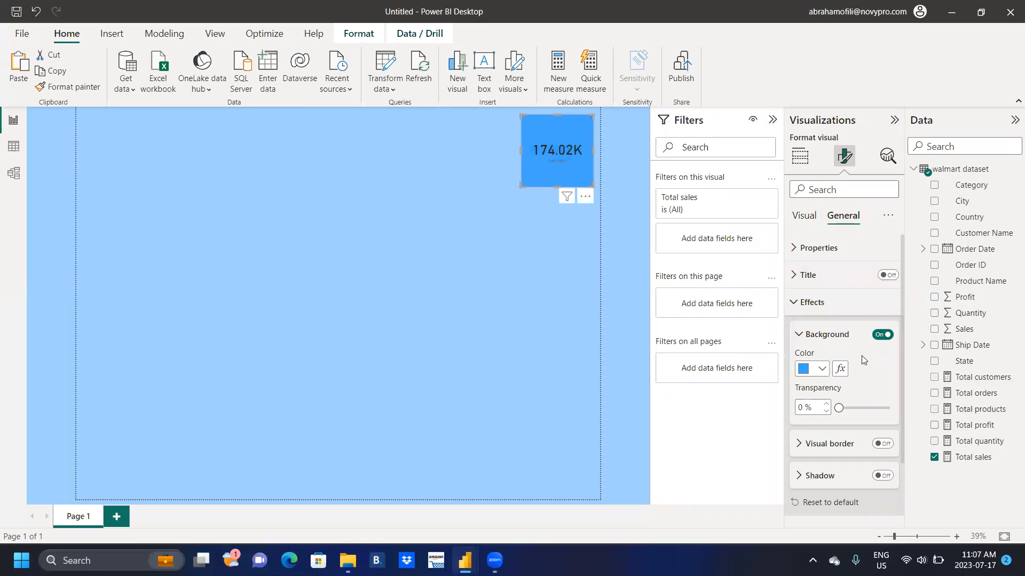
# Step: Give the Total sales card a shadow and a visual border in the same medium blue with 15 px rounded corners
pyautogui.click(802, 220)
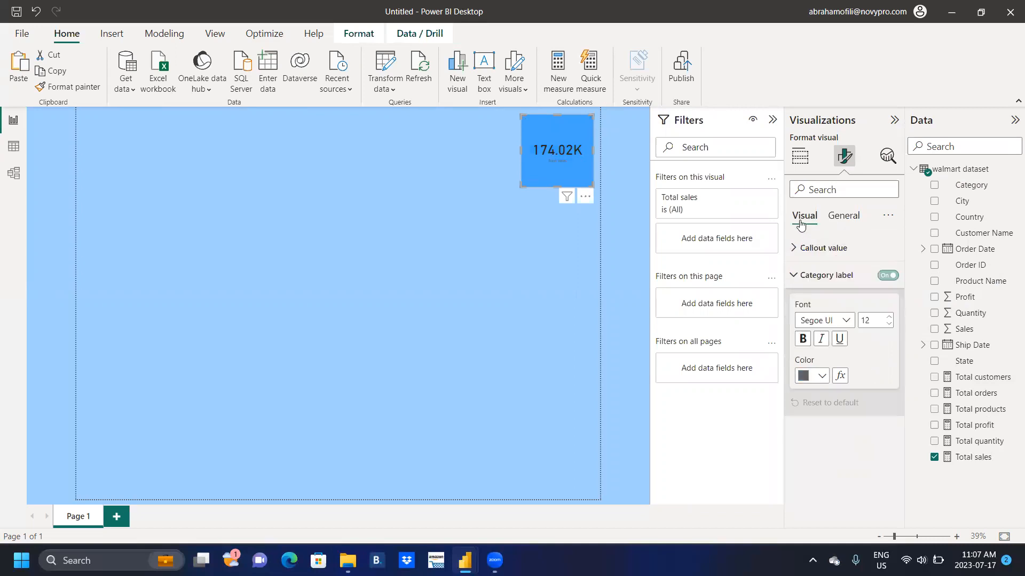
pyautogui.click(845, 218)
pyautogui.click(881, 444)
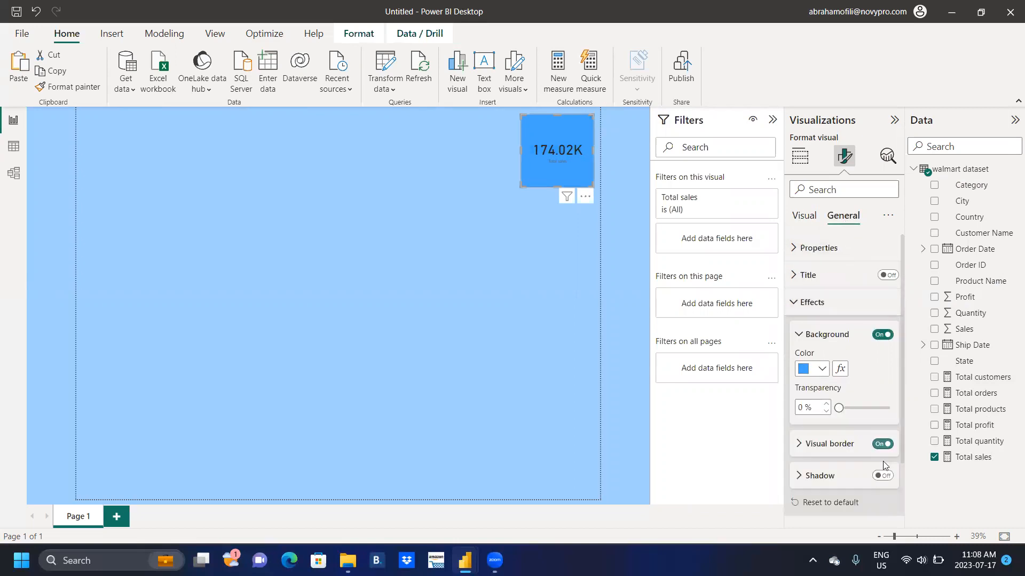
pyautogui.click(800, 444)
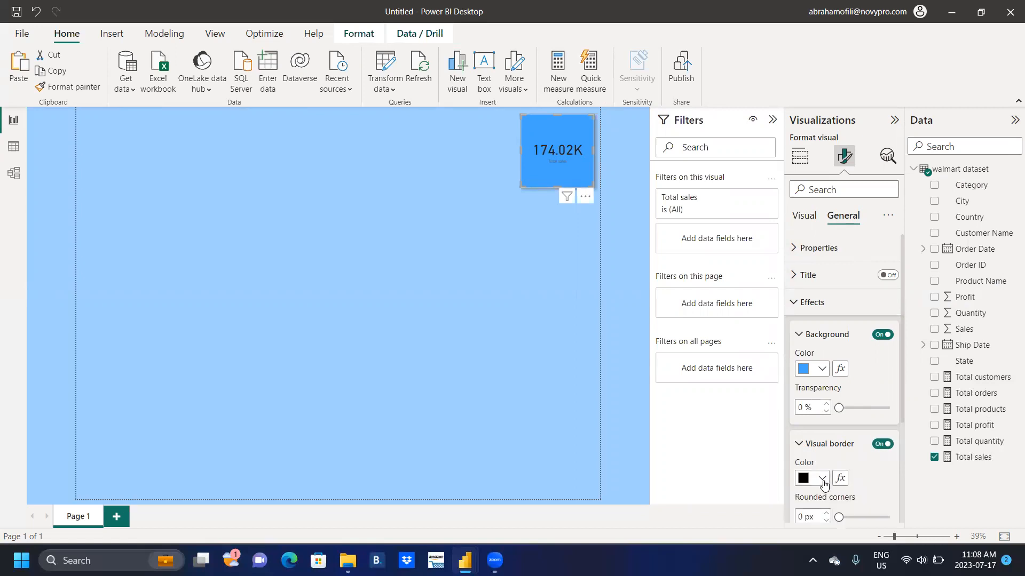
pyautogui.click(822, 479)
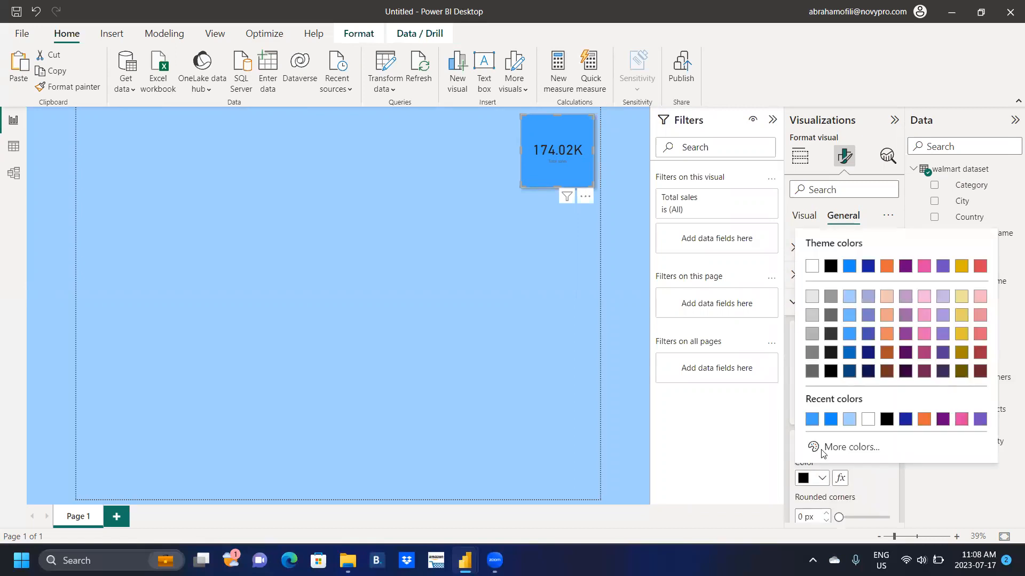
pyautogui.click(811, 419)
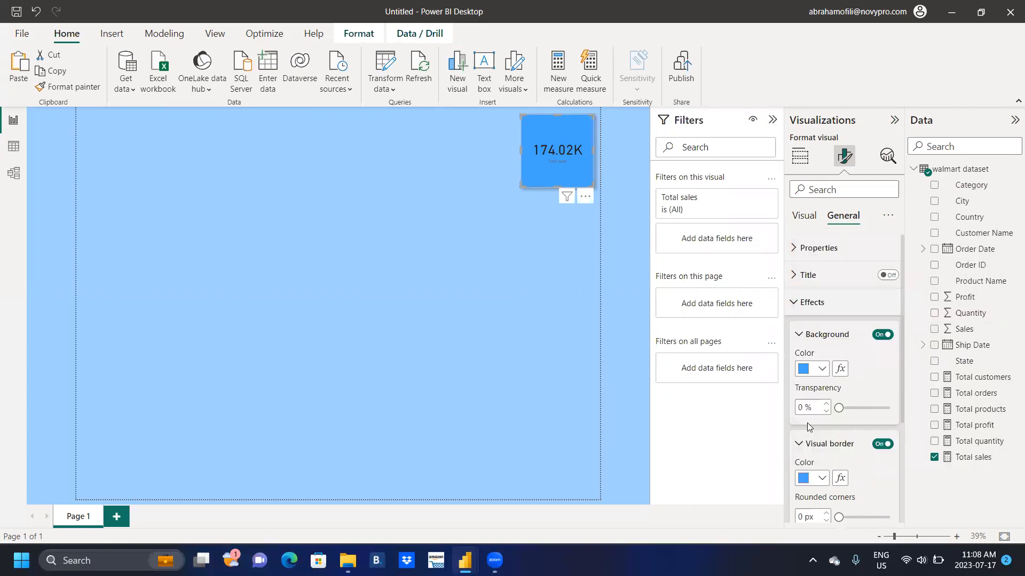
pyautogui.click(864, 519)
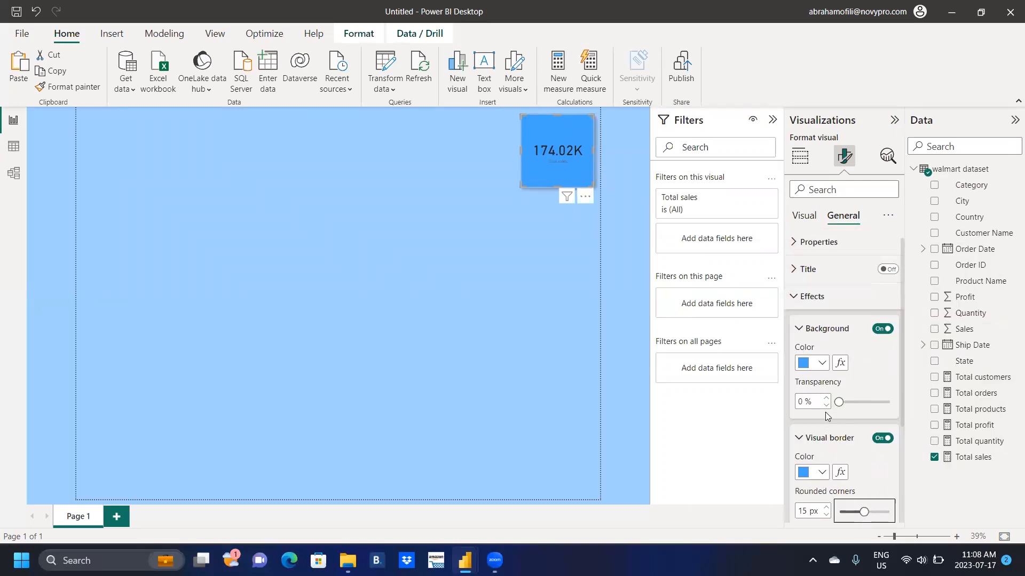
# Step: Set the Total sales card's category label to white with a font size of 14
pyautogui.click(802, 218)
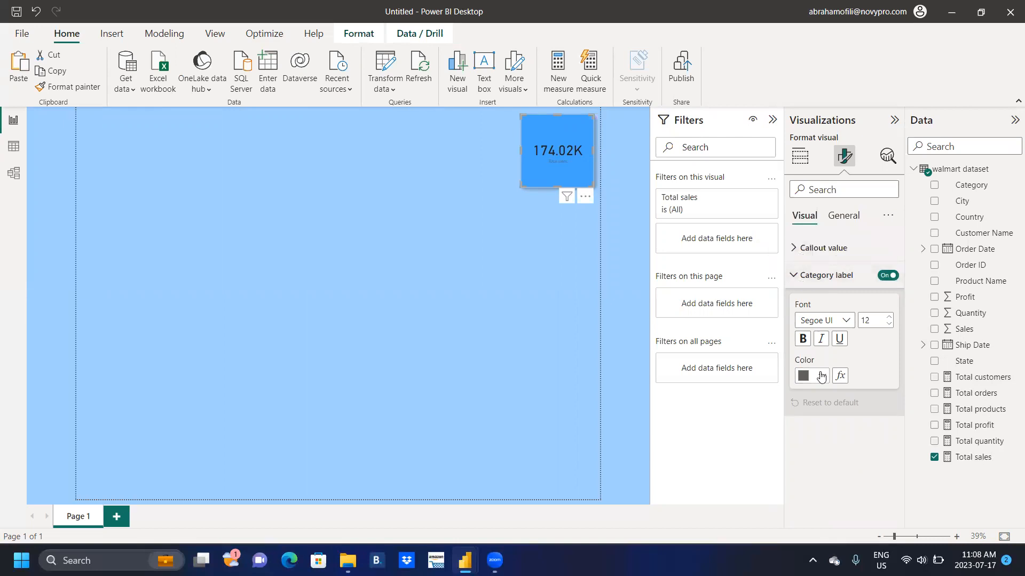
pyautogui.click(820, 377)
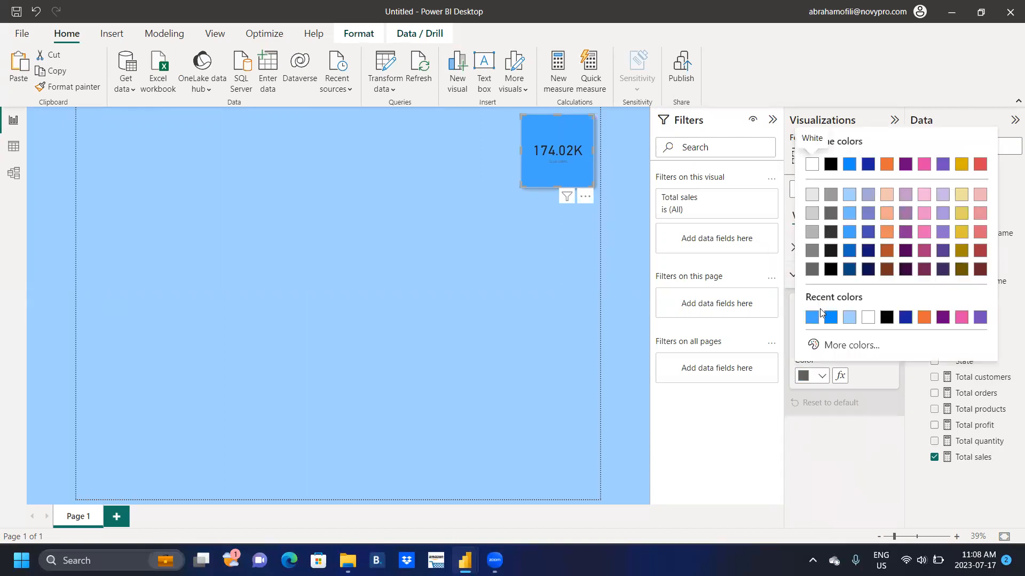
pyautogui.click(867, 319)
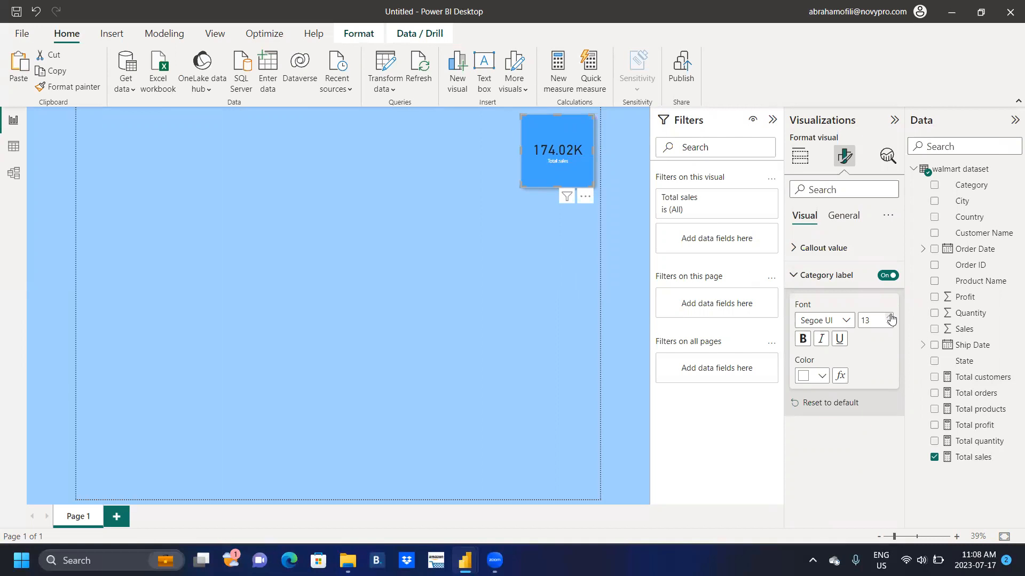
pyautogui.click(889, 317)
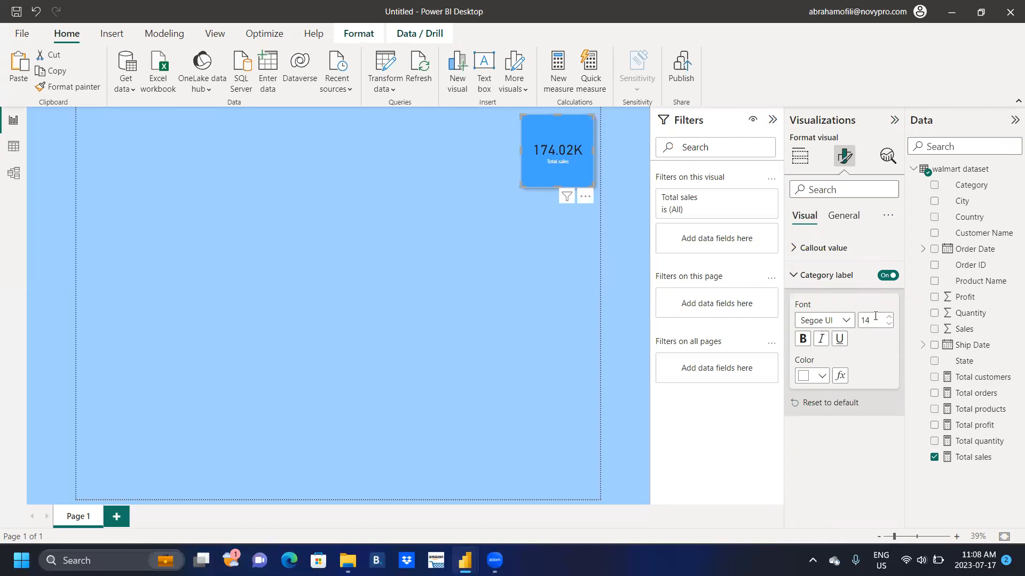
# Step: Set the Total sales card's callout value color to white and reduce the card to about half its height
pyautogui.click(792, 251)
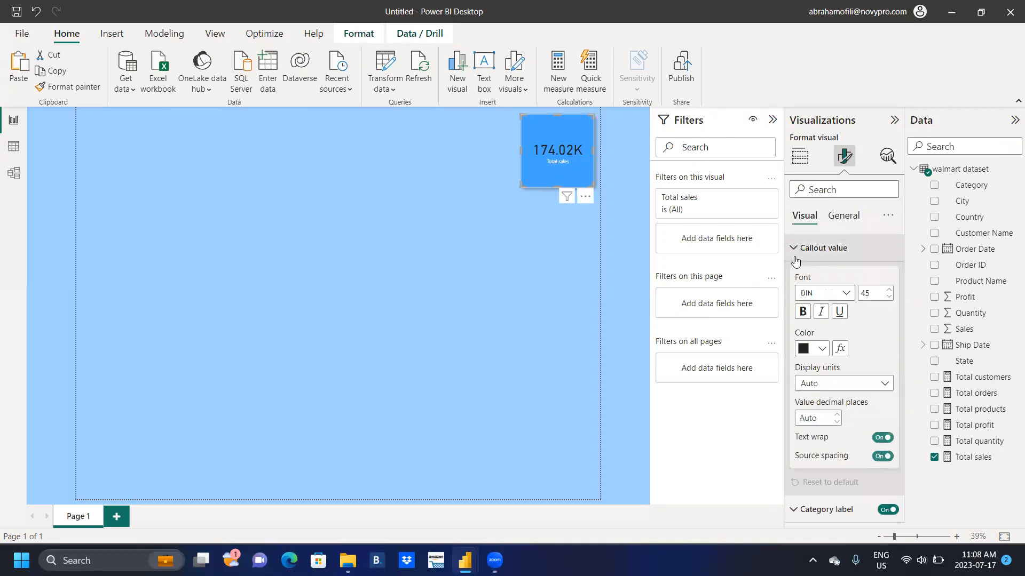
pyautogui.click(822, 352)
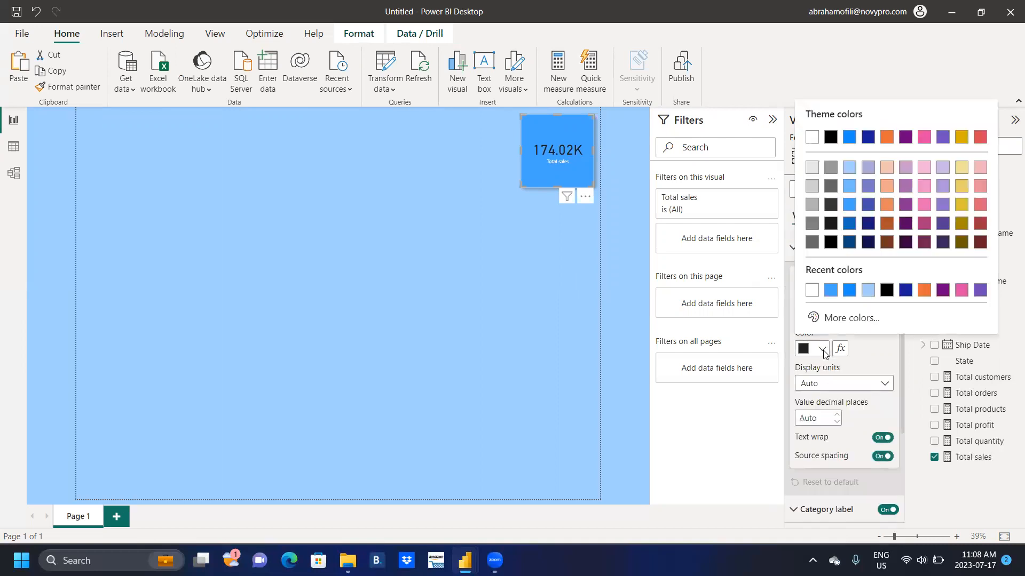
pyautogui.click(812, 289)
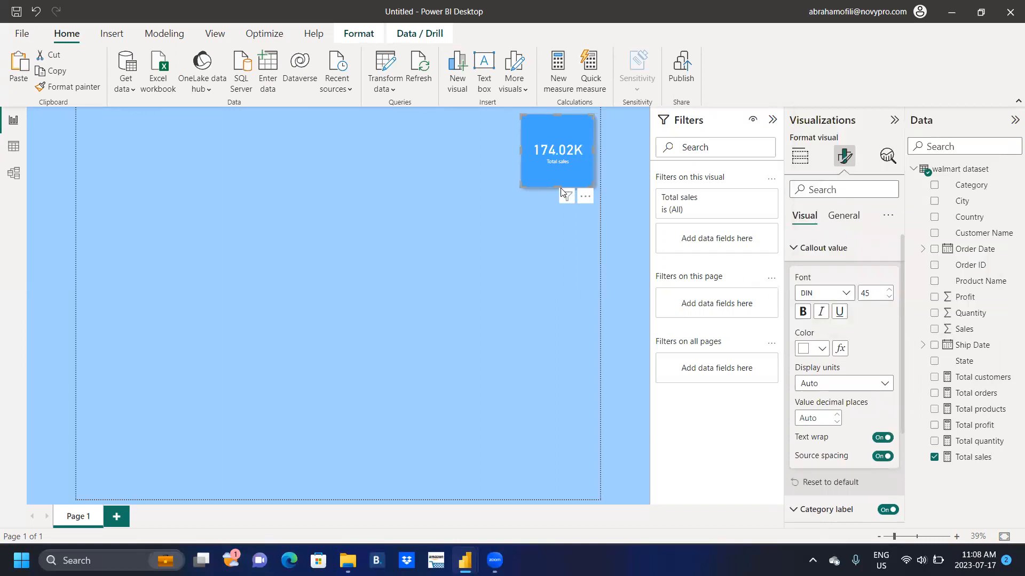
pyautogui.moveTo(556, 187)
pyautogui.mouseDown()
pyautogui.moveTo(556, 176)
pyautogui.moveTo(556, 184)
pyautogui.mouseUp()
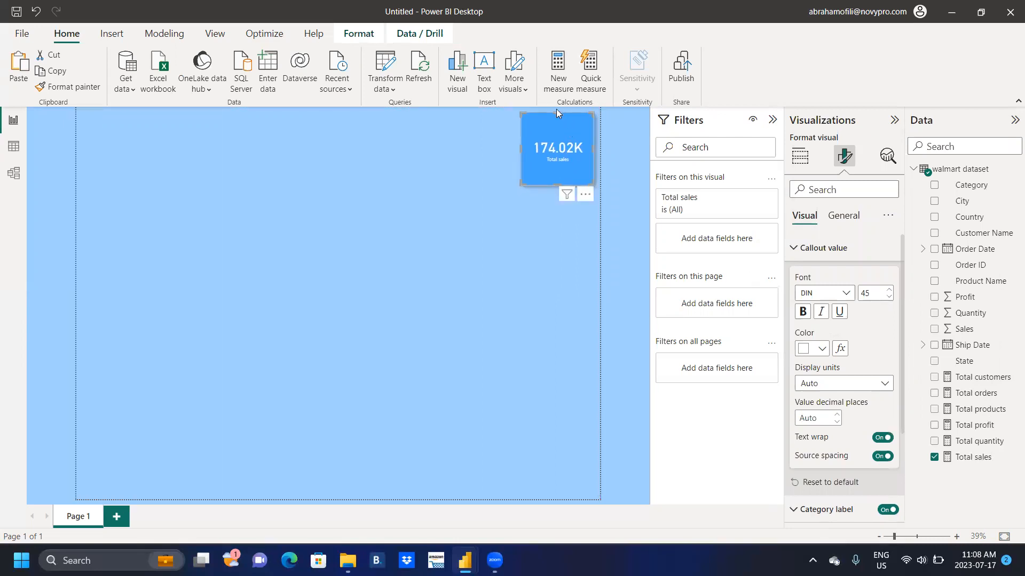
pyautogui.moveTo(556, 110)
pyautogui.mouseDown()
pyautogui.moveTo(555, 160)
pyautogui.moveTo(555, 128)
pyautogui.mouseUp()
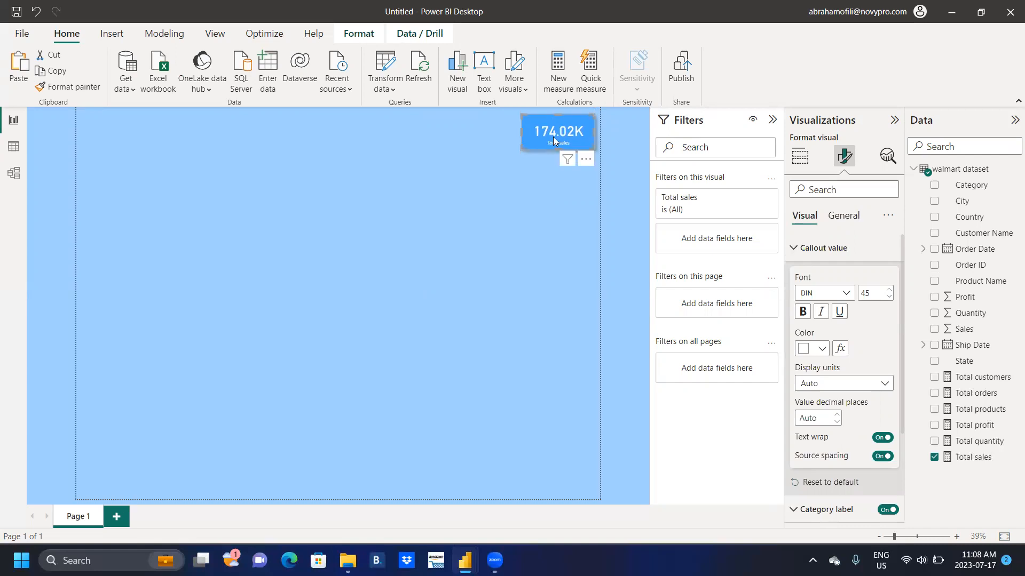
# Step: Duplicate the Total sales card, place the copy just left of it, and replace its measure with Total profit
pyautogui.click(474, 136)
pyautogui.hotkey('ctrl', 'v')
pyautogui.moveTo(547, 134); pyautogui.dragTo(461, 131)
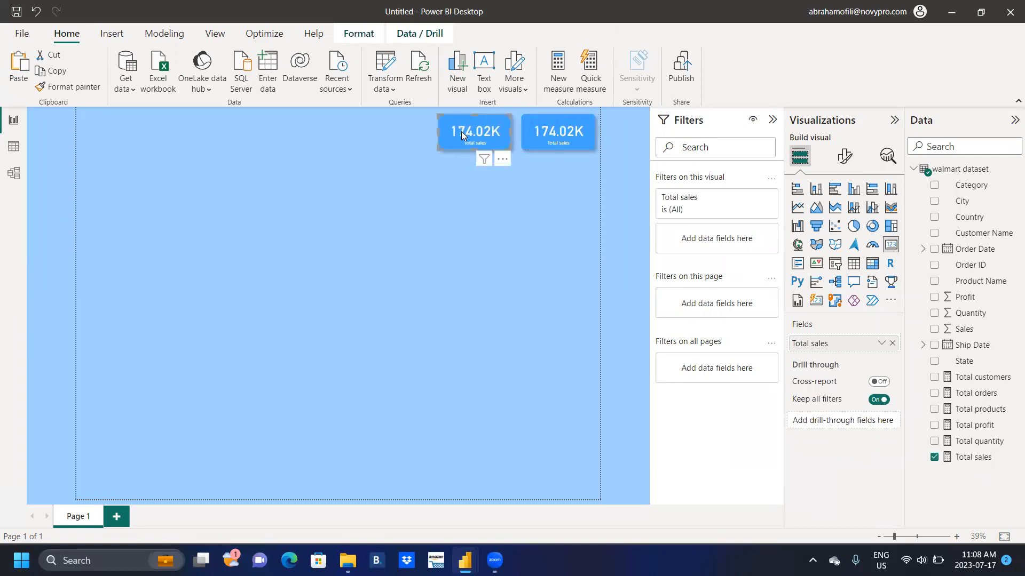
pyautogui.click(933, 457)
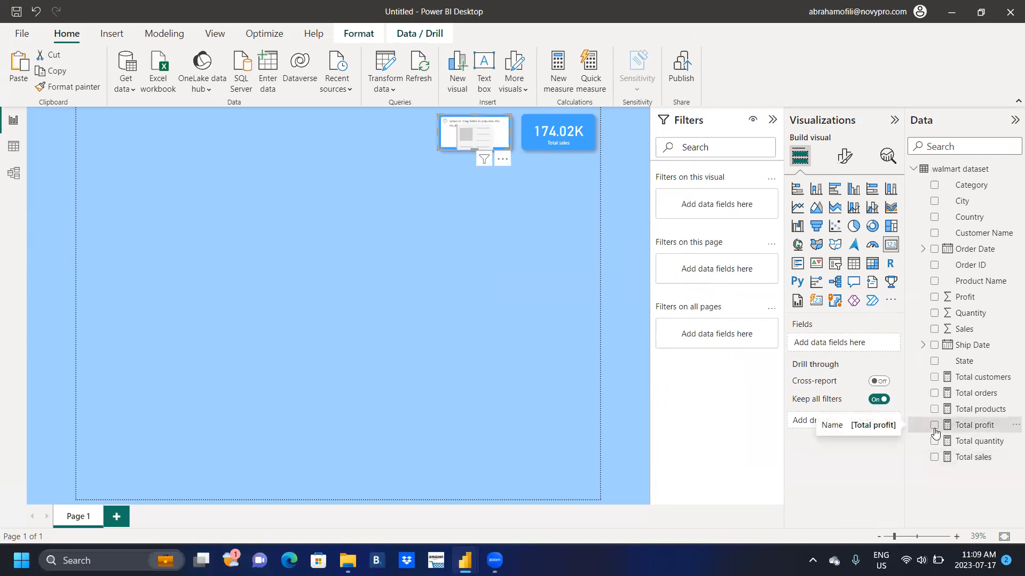
pyautogui.click(934, 425)
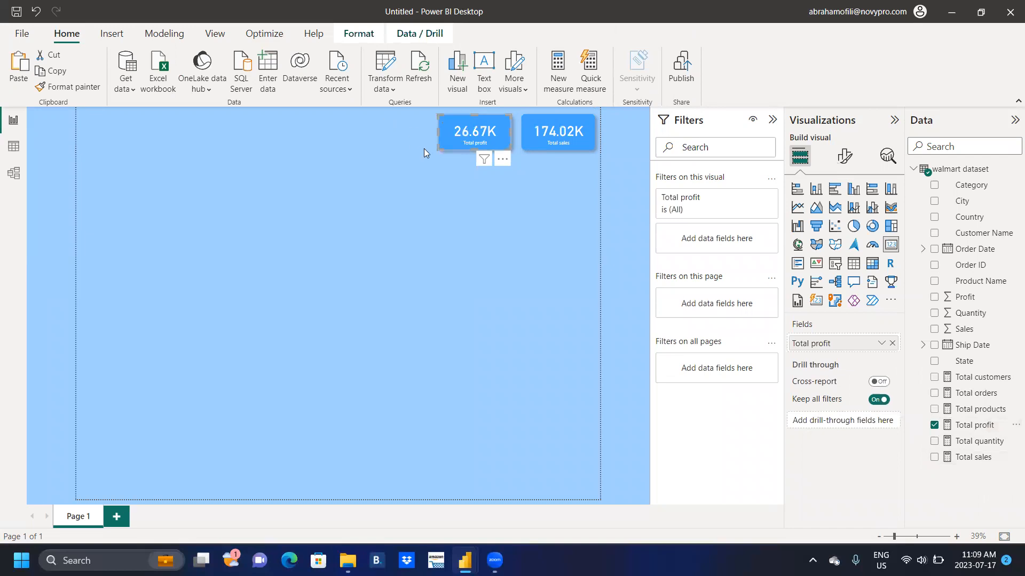
# Step: Paste another card copy left of the Total profit card, replace its measure with Total quantity, and close the formula editor
pyautogui.click(394, 137)
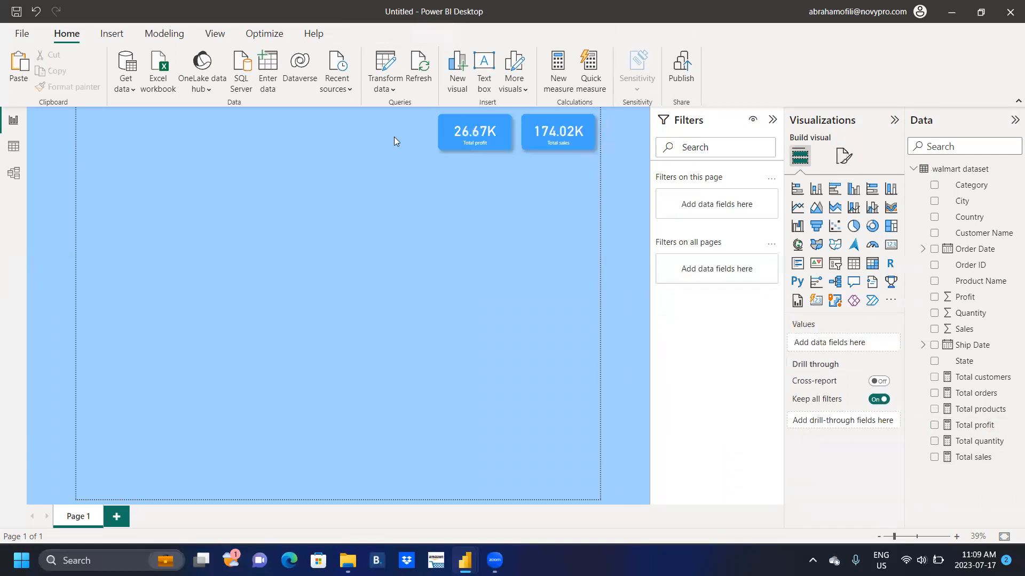
pyautogui.click(534, 142)
pyautogui.moveTo(550, 138); pyautogui.dragTo(385, 140)
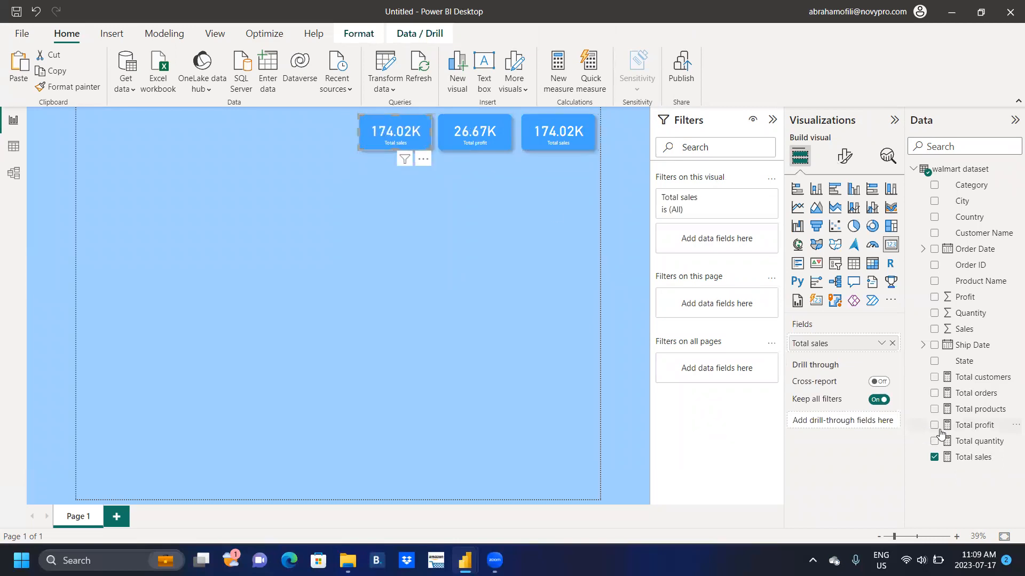
pyautogui.click(933, 457)
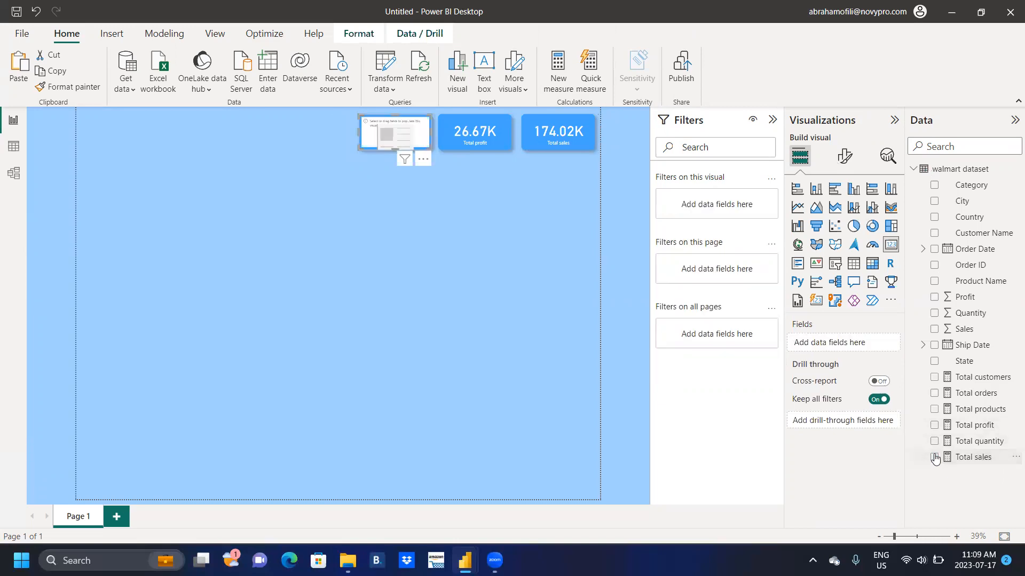
pyautogui.click(932, 447)
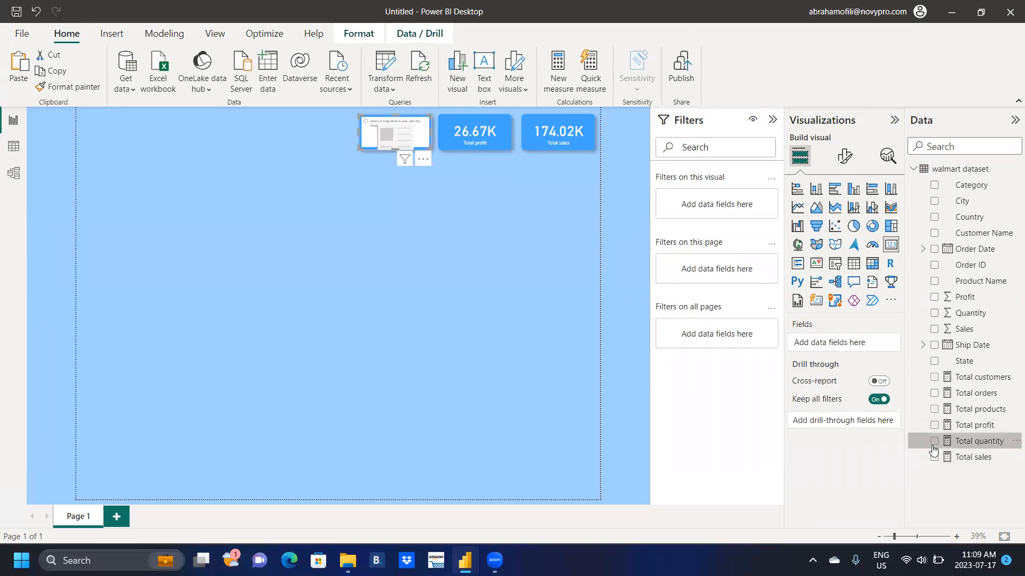
pyautogui.click(934, 442)
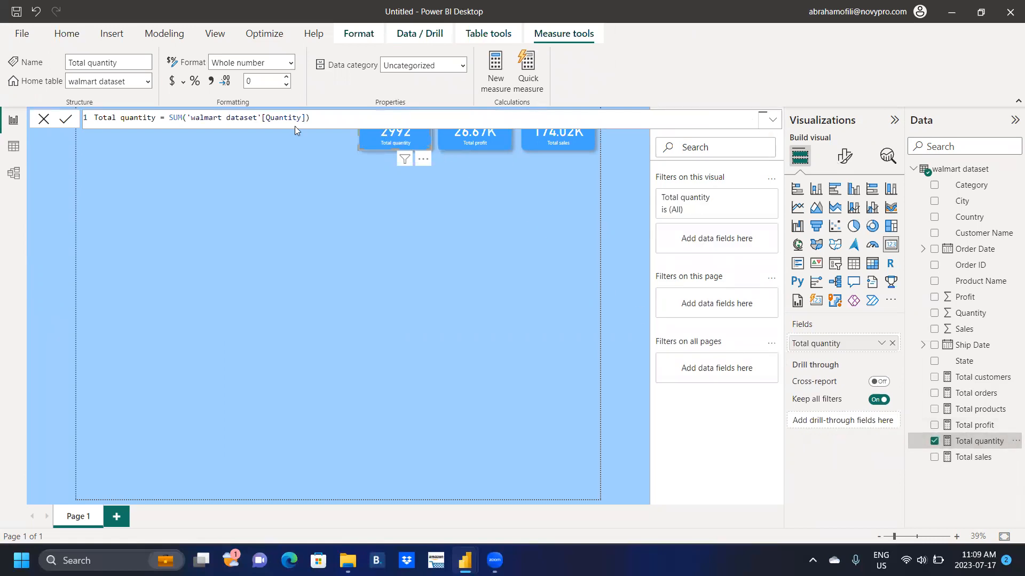
pyautogui.click(44, 119)
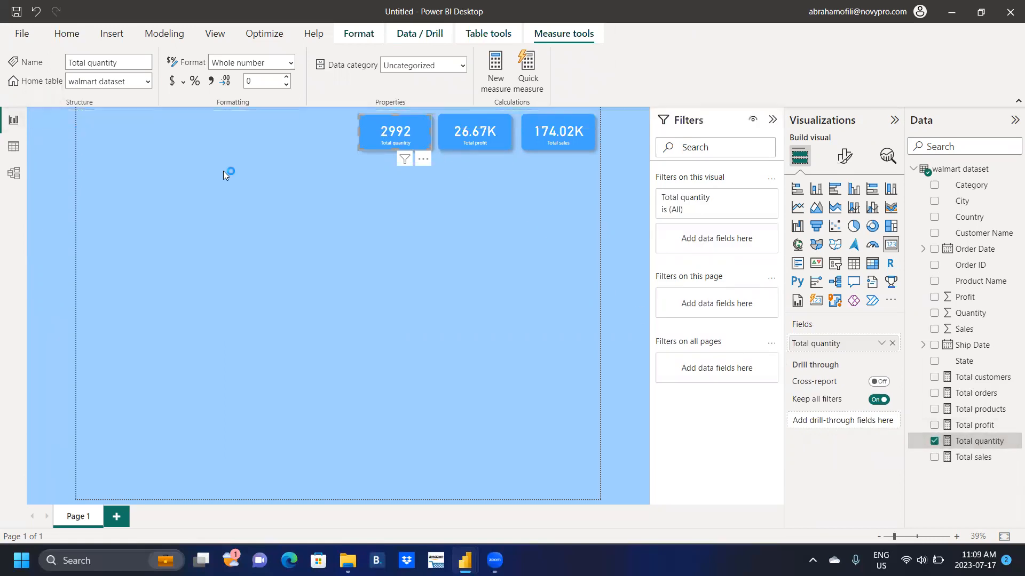
# Step: Paste another card copy left of the Total quantity card, replace its measure with Total orders, and narrow it slightly from its left edge
pyautogui.click(355, 160)
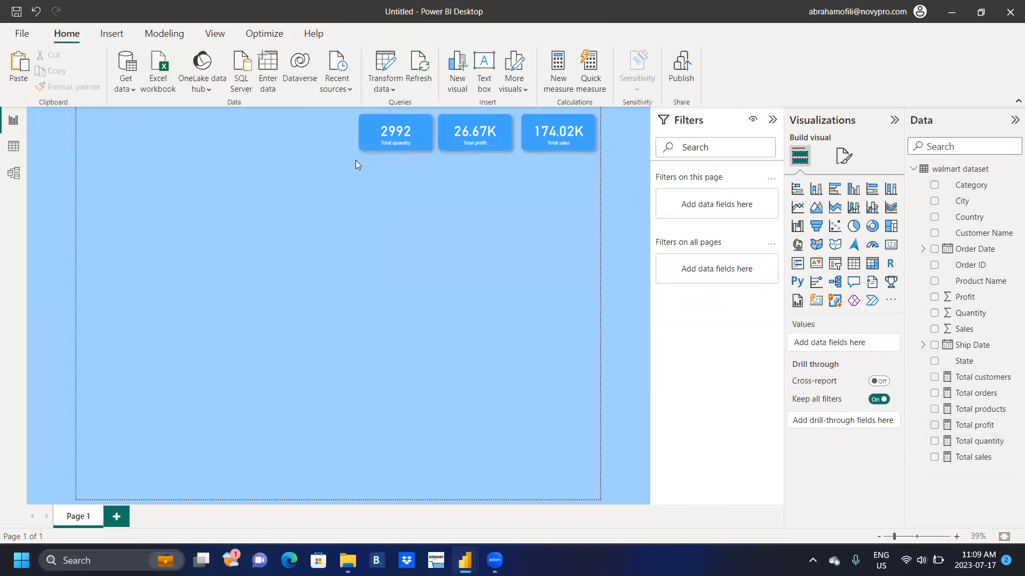
pyautogui.hotkey('ctrl', 'v')
pyautogui.moveTo(573, 128); pyautogui.dragTo(324, 127)
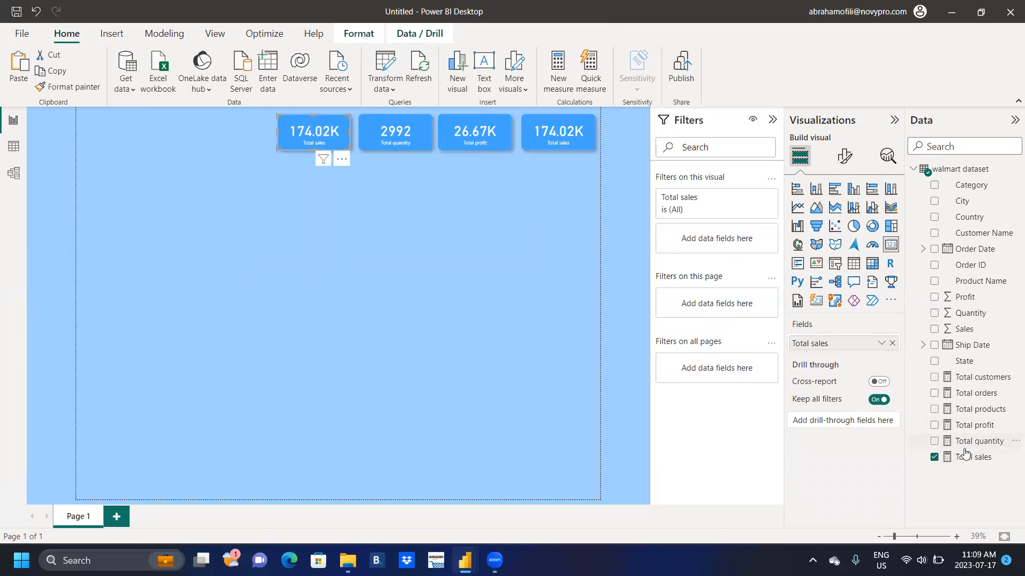
pyautogui.click(934, 457)
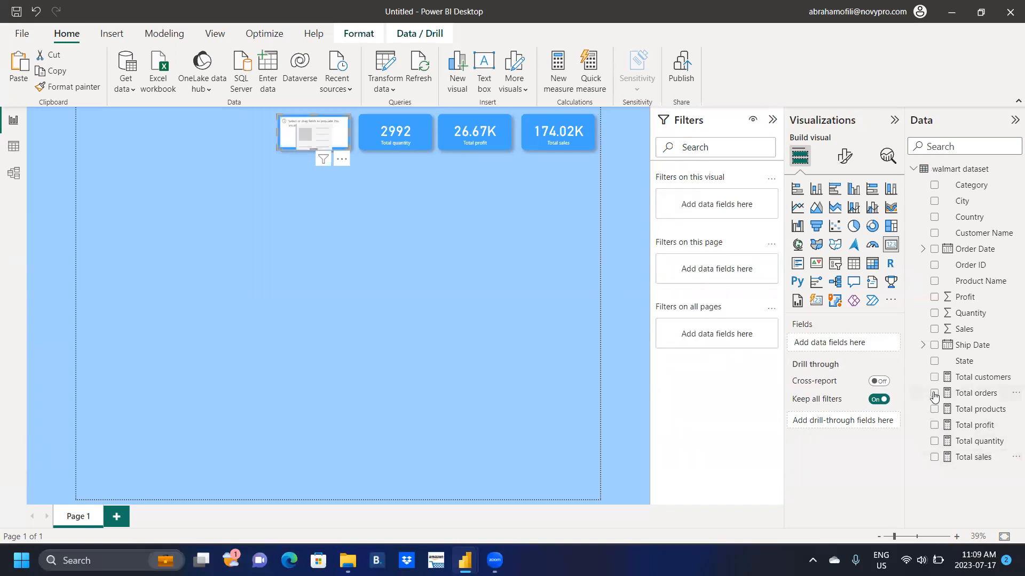
pyautogui.click(934, 393)
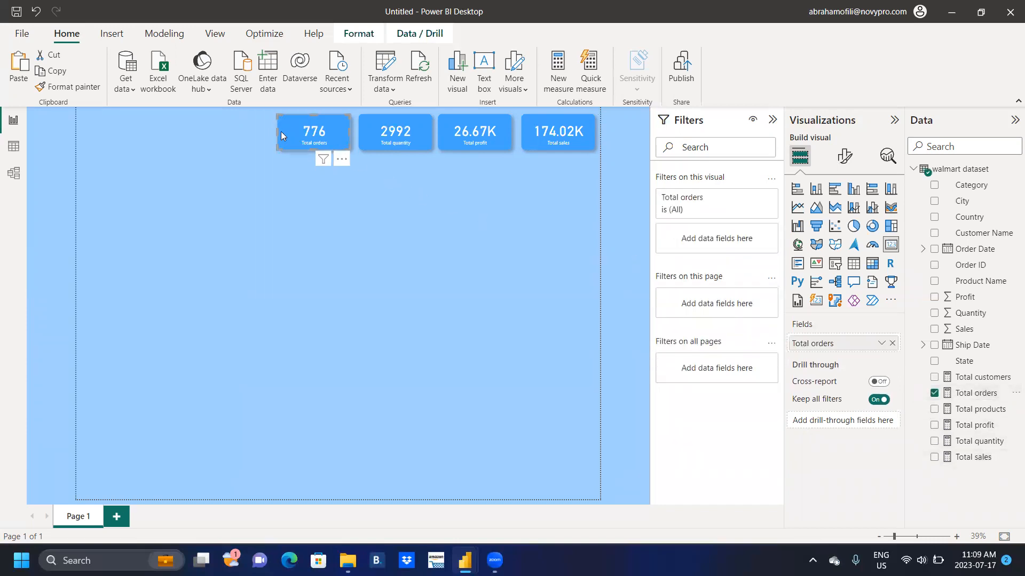
pyautogui.moveTo(281, 131); pyautogui.dragTo(283, 131)
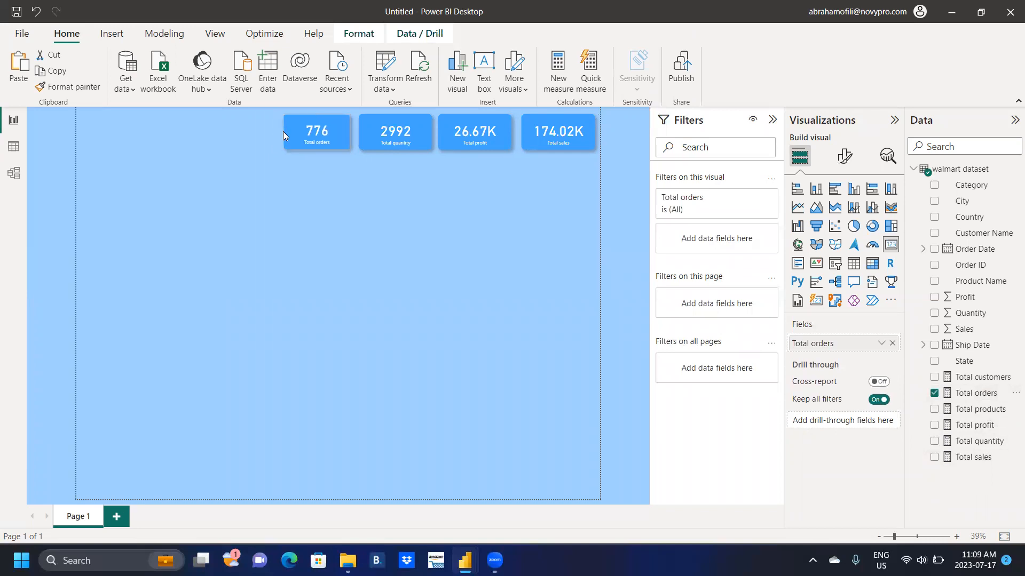
# Step: In the Walmart sales project report, switch the Total order card's aggregation to Count, and return to the untitled report
pyautogui.moveTo(465, 561)
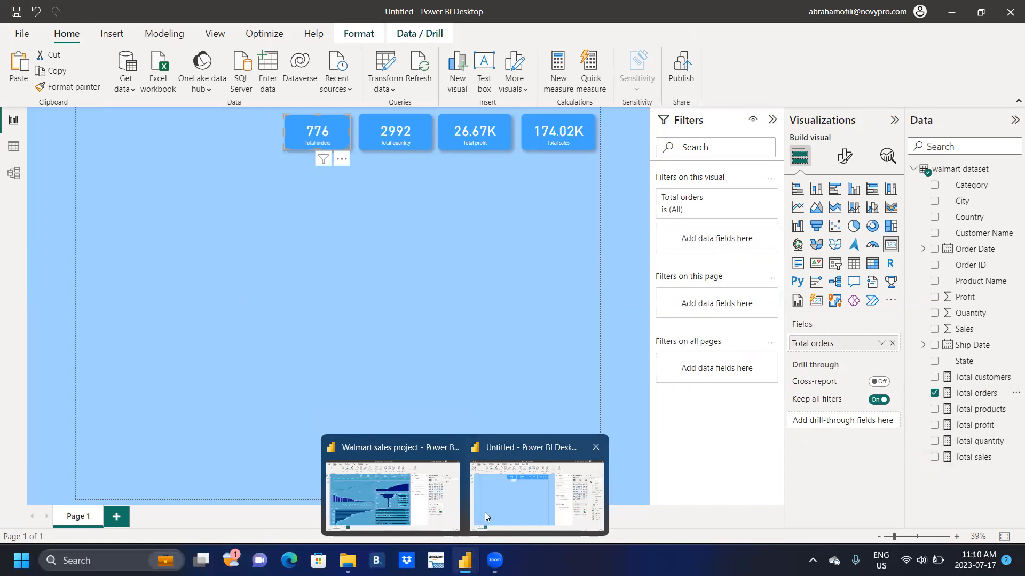
pyautogui.click(425, 515)
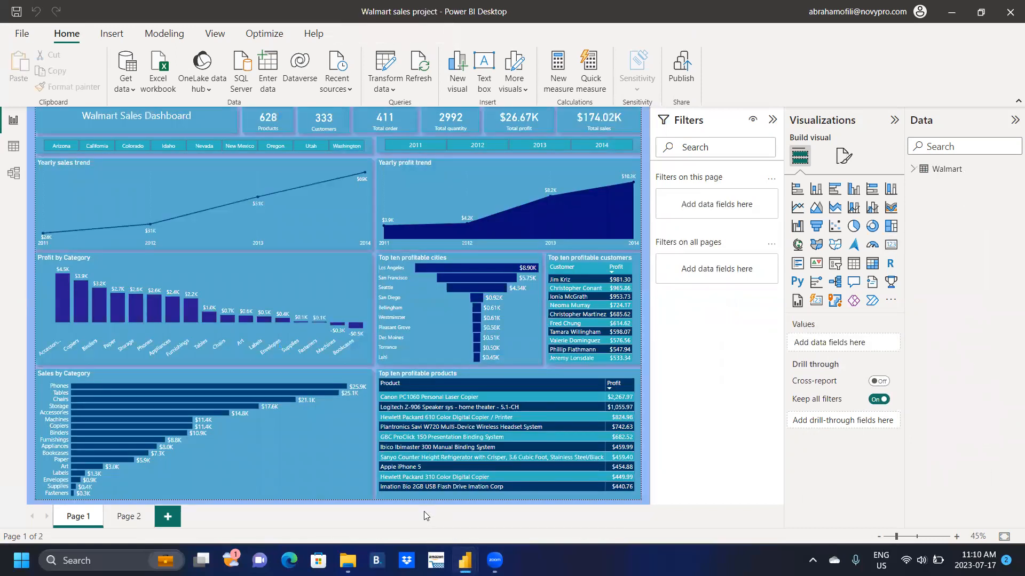
pyautogui.click(374, 131)
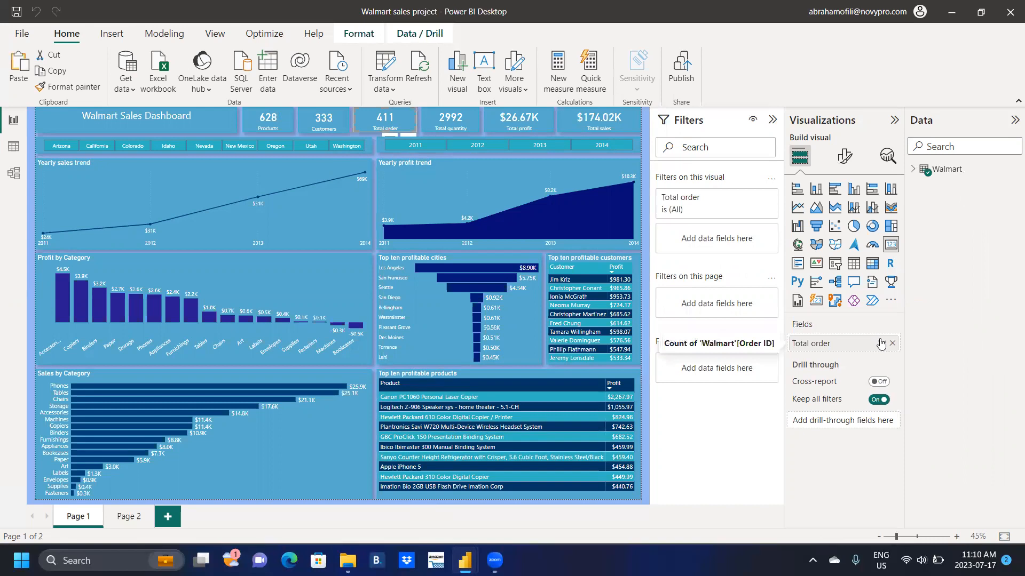
pyautogui.click(881, 343)
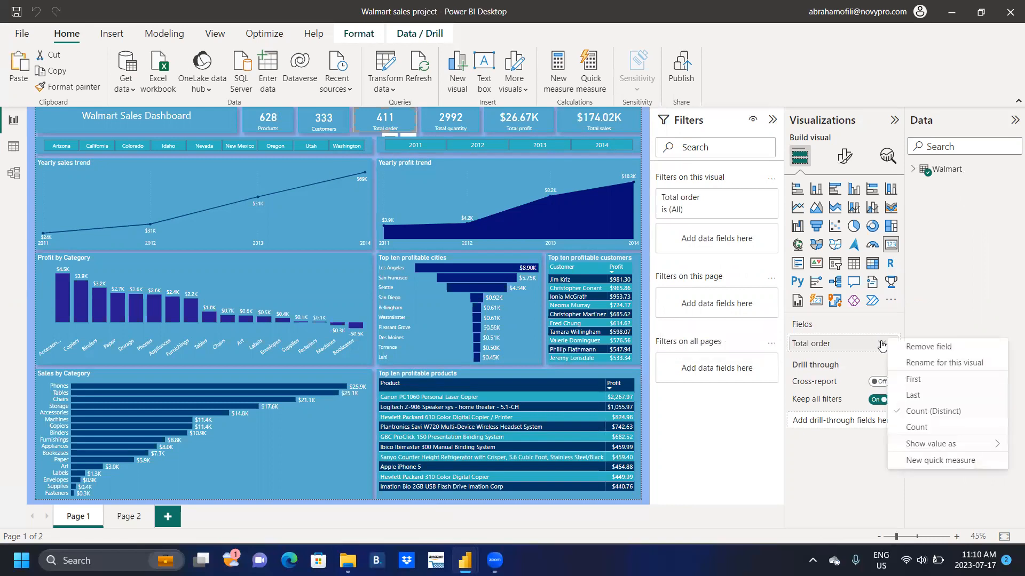
pyautogui.click(926, 431)
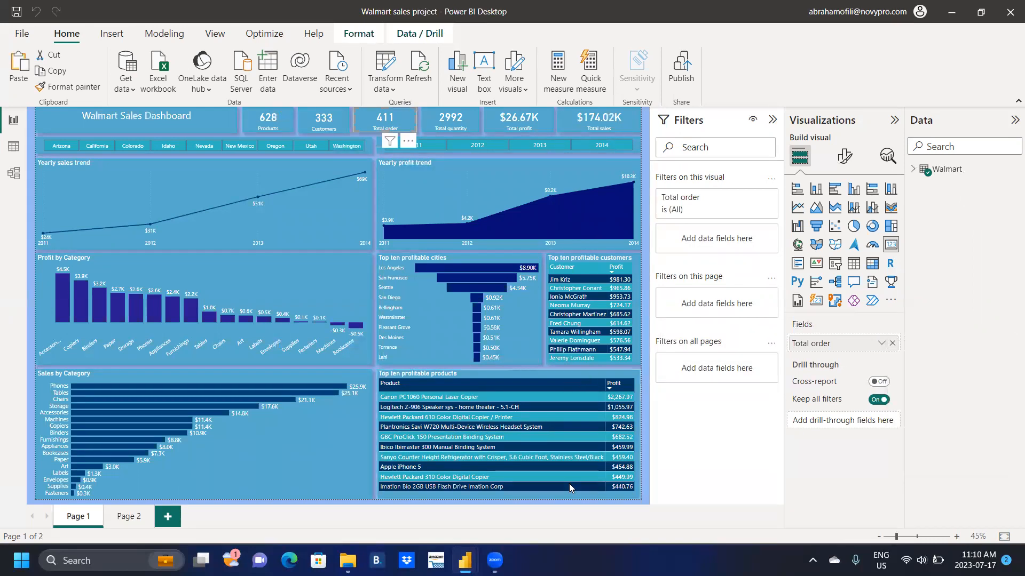
pyautogui.moveTo(465, 560)
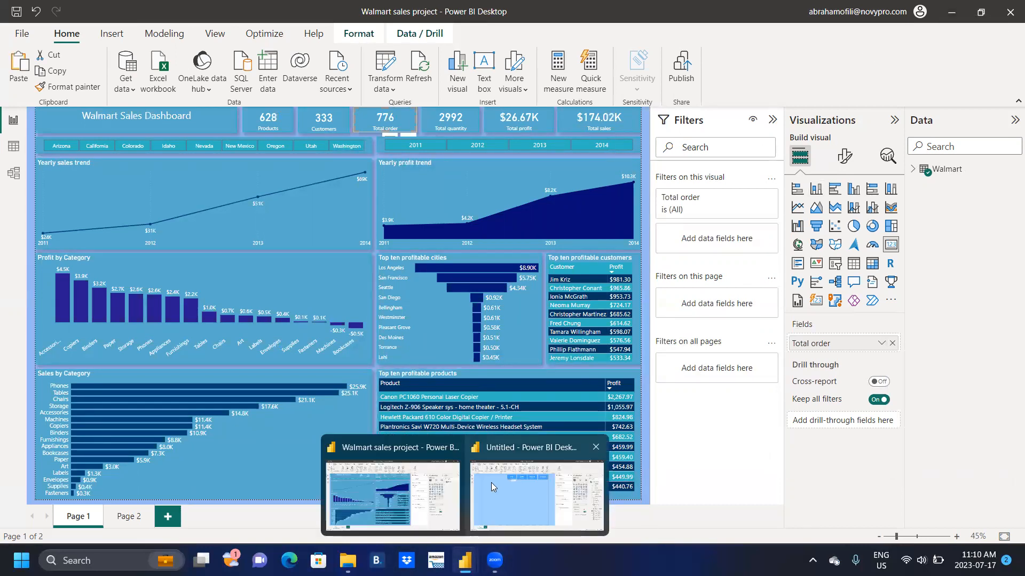
pyautogui.click(492, 483)
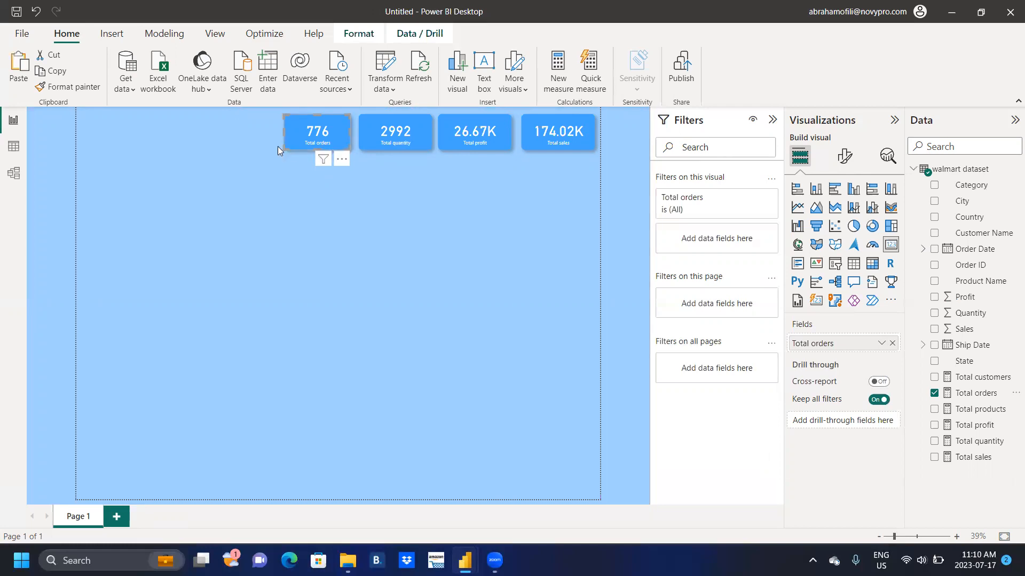
# Step: Paste another card copy left of the Total orders card, replace its measure with Total products, and close the formula editor
pyautogui.click(266, 135)
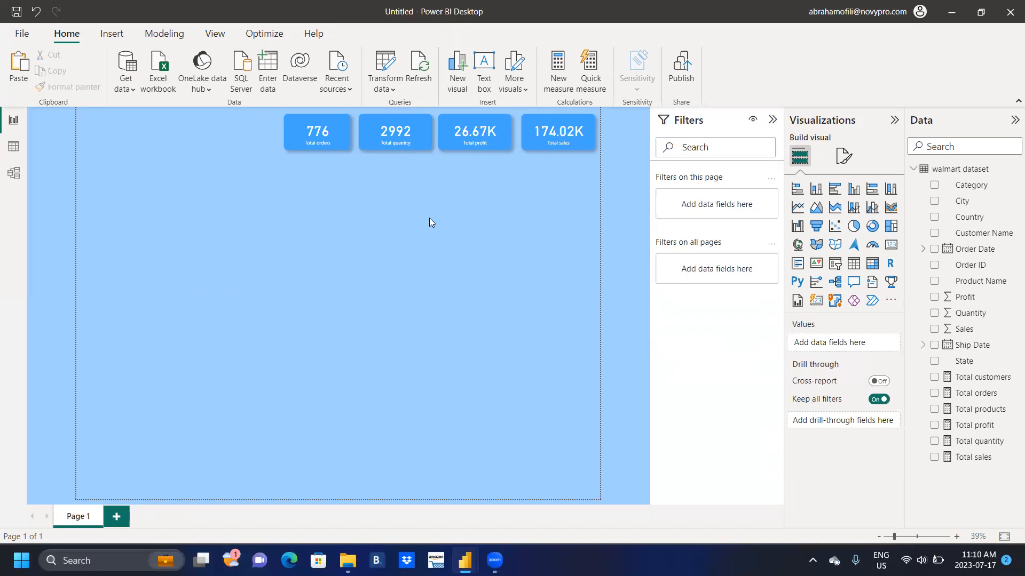
pyautogui.hotkey('ctrl', 'v')
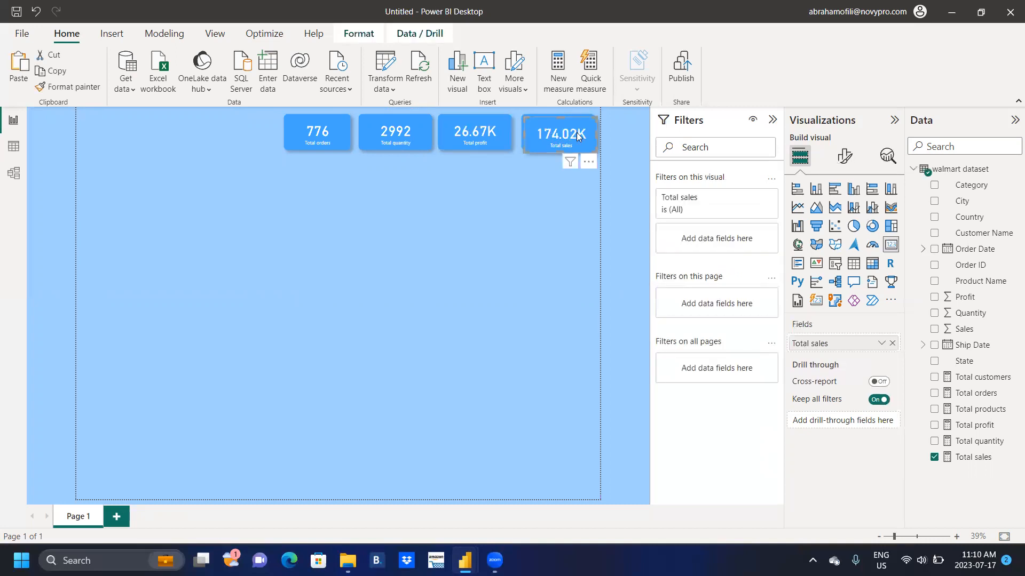
pyautogui.moveTo(560, 134); pyautogui.dragTo(239, 132)
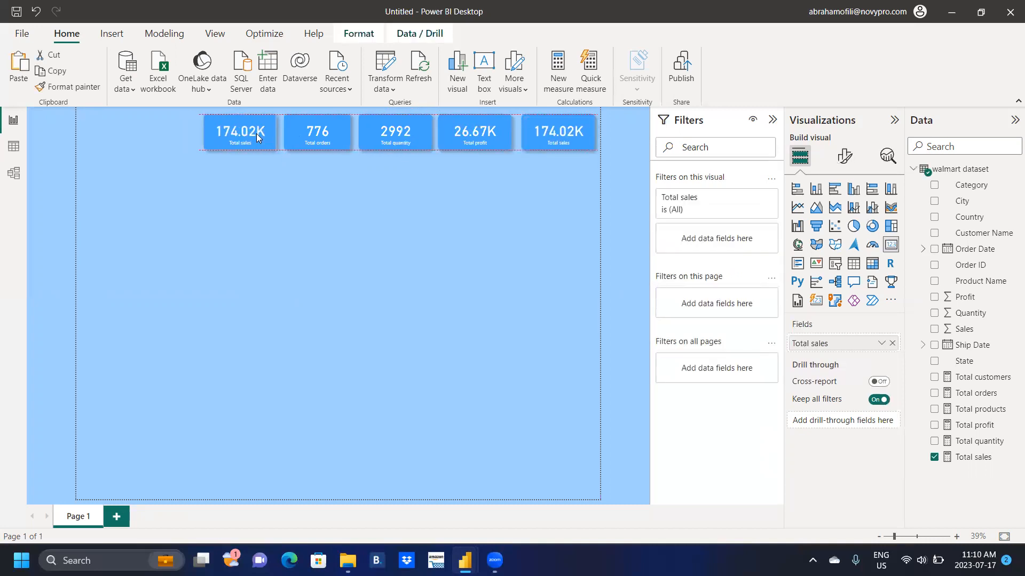
pyautogui.click(929, 463)
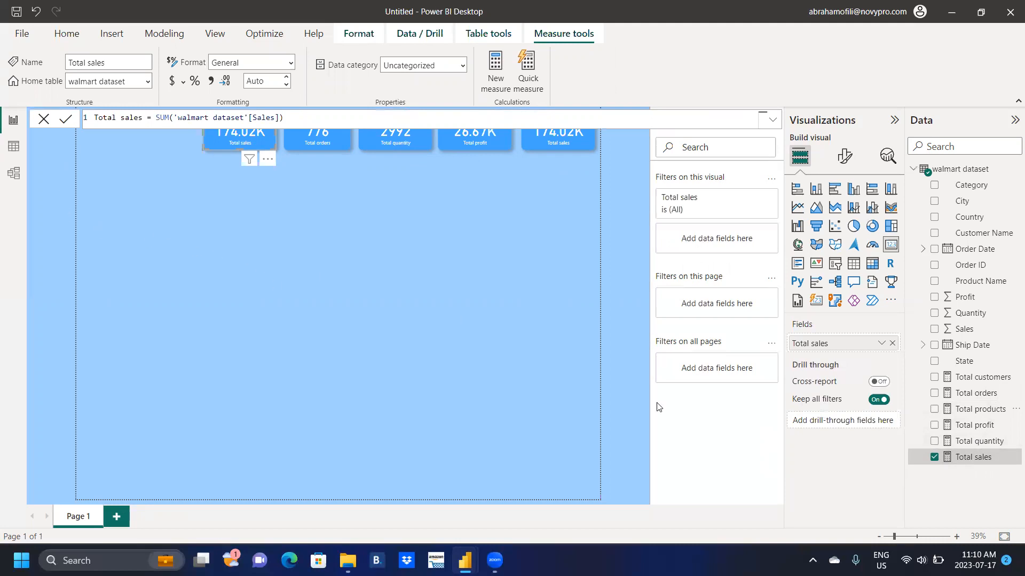
pyautogui.click(933, 457)
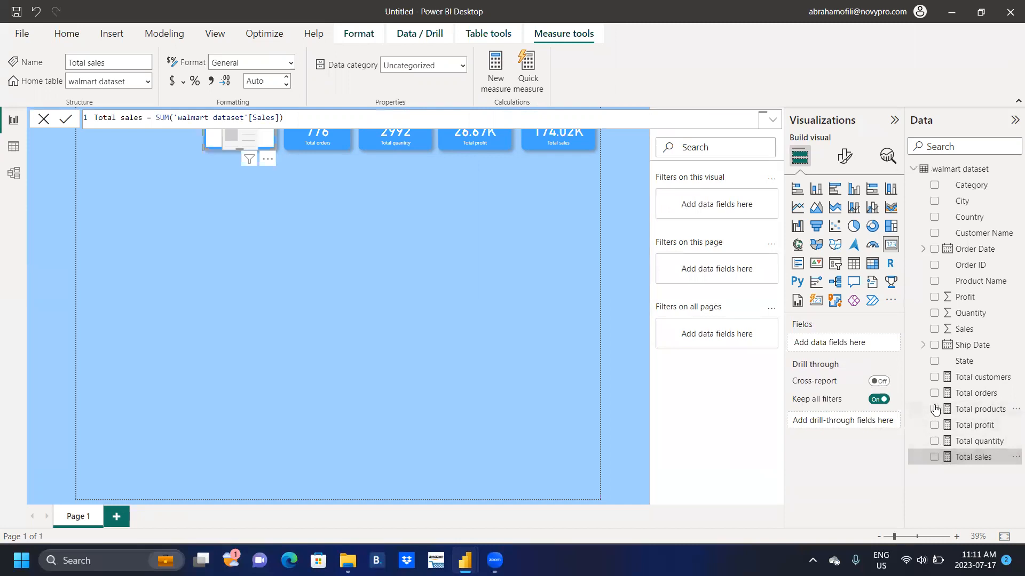
pyautogui.click(934, 409)
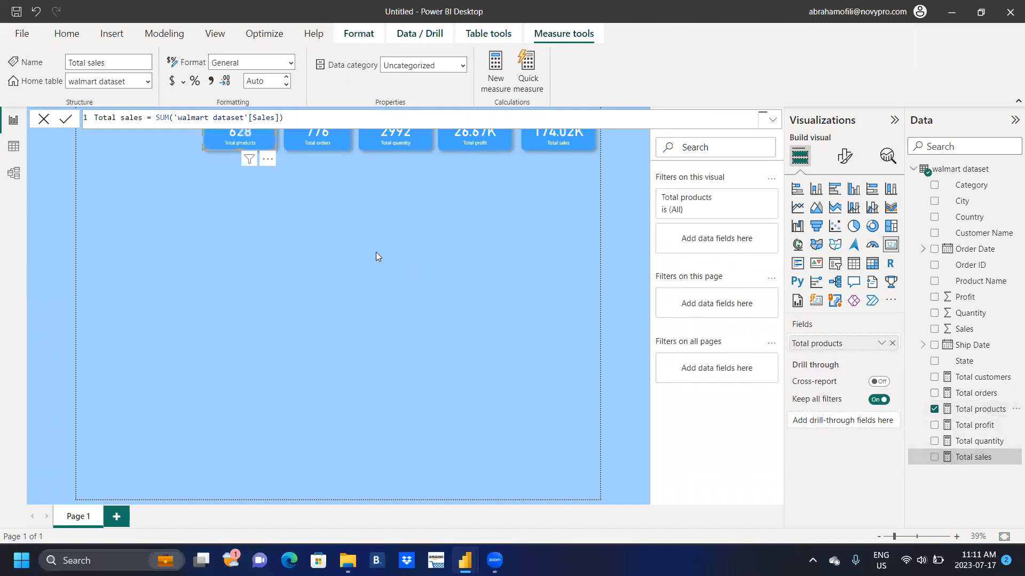
pyautogui.click(44, 118)
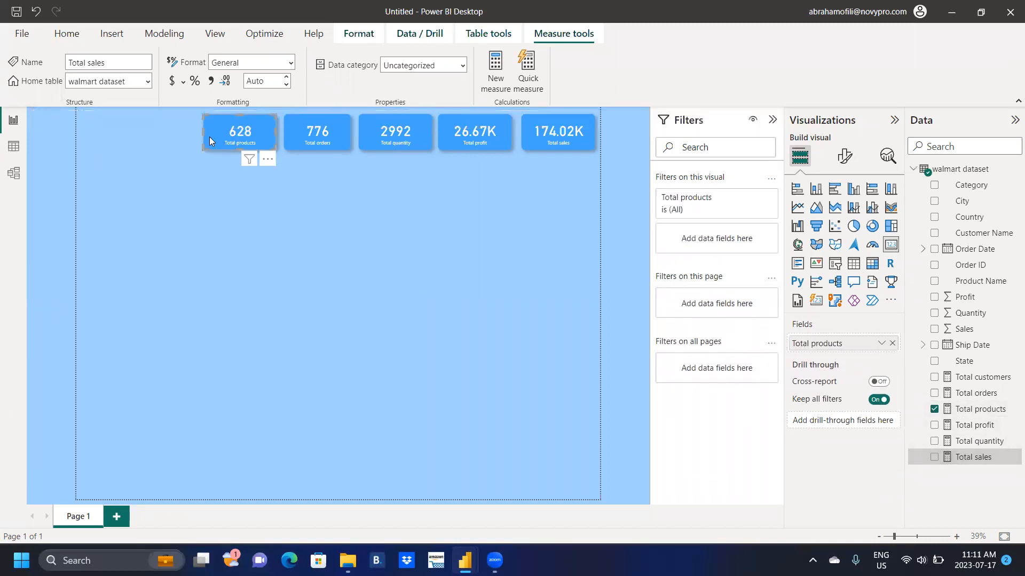
# Step: Narrow the Total products, Total orders, Total quantity, Total profit and Total sales cards from their left edges
pyautogui.moveTo(226, 131); pyautogui.dragTo(223, 131)
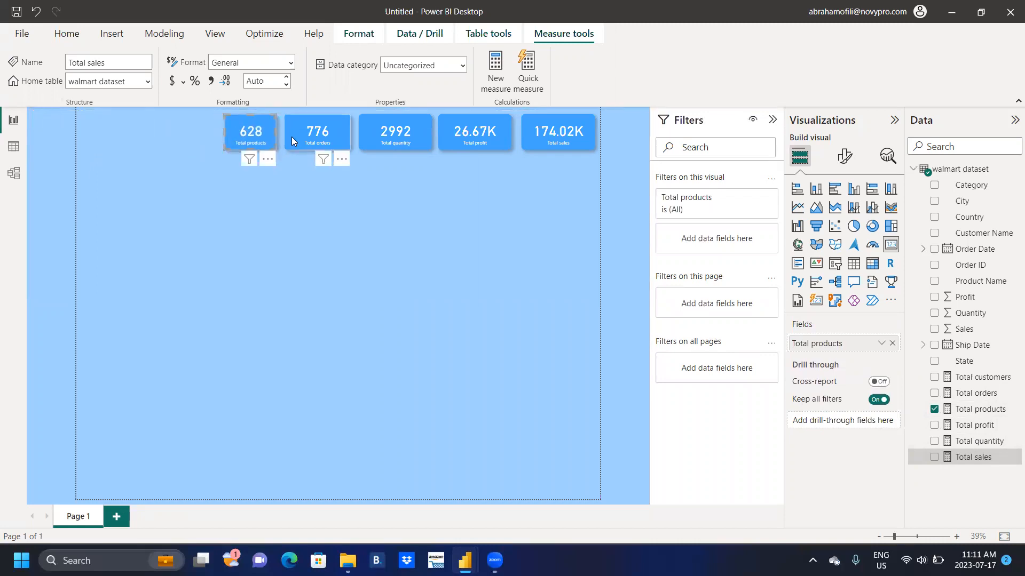
pyautogui.moveTo(286, 134)
pyautogui.mouseDown()
pyautogui.moveTo(304, 131)
pyautogui.moveTo(294, 145)
pyautogui.moveTo(303, 135)
pyautogui.mouseUp()
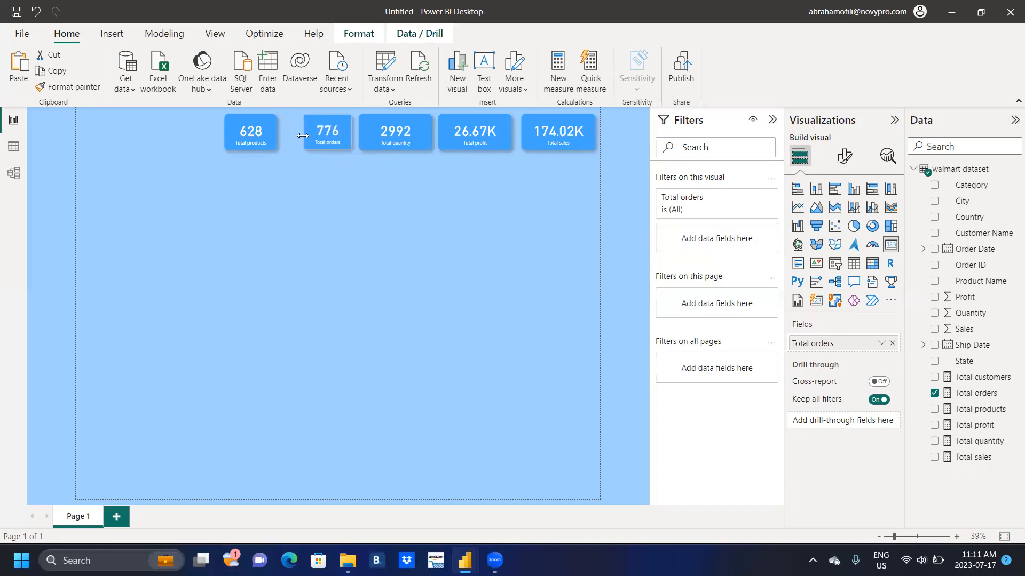
pyautogui.click(367, 137)
pyautogui.moveTo(359, 134); pyautogui.dragTo(373, 135)
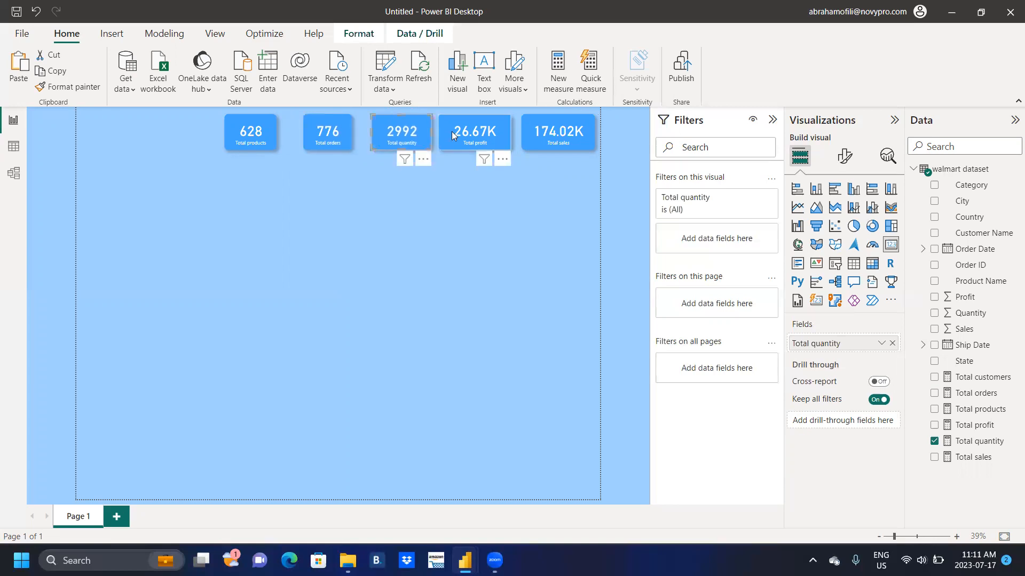
pyautogui.click(451, 131)
pyautogui.moveTo(437, 131); pyautogui.dragTo(448, 131)
pyautogui.click(521, 135)
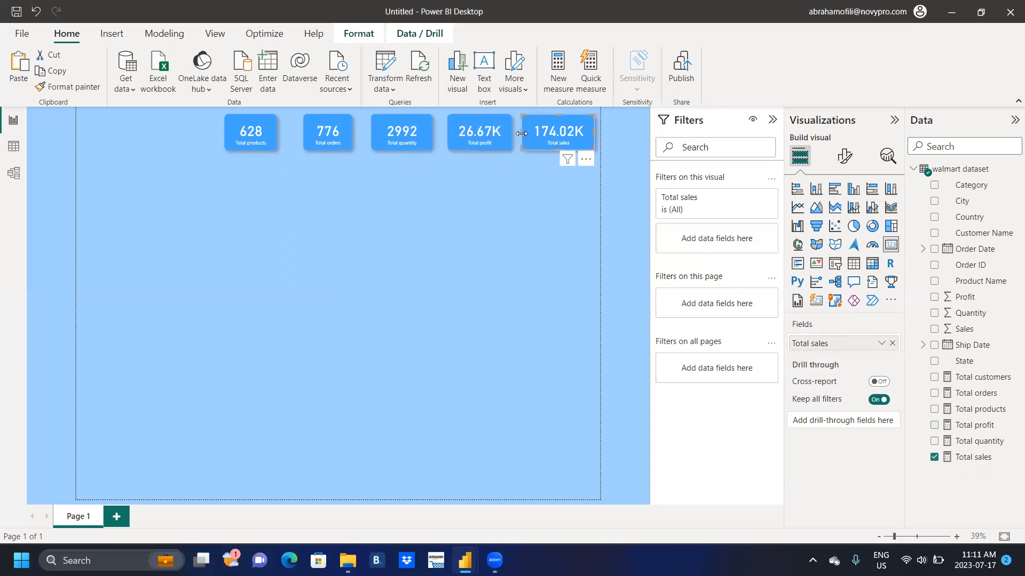
pyautogui.moveTo(522, 134); pyautogui.dragTo(526, 133)
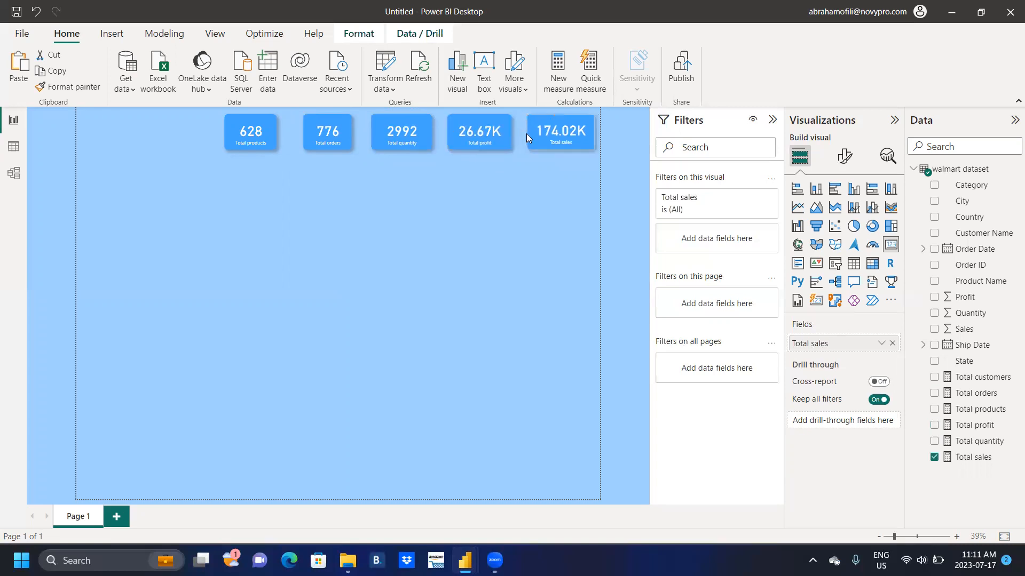
# Step: Move the Total profit, Total quantity, Total orders and Total products cards right to form a closely spaced row beside Total sales
pyautogui.click(490, 126)
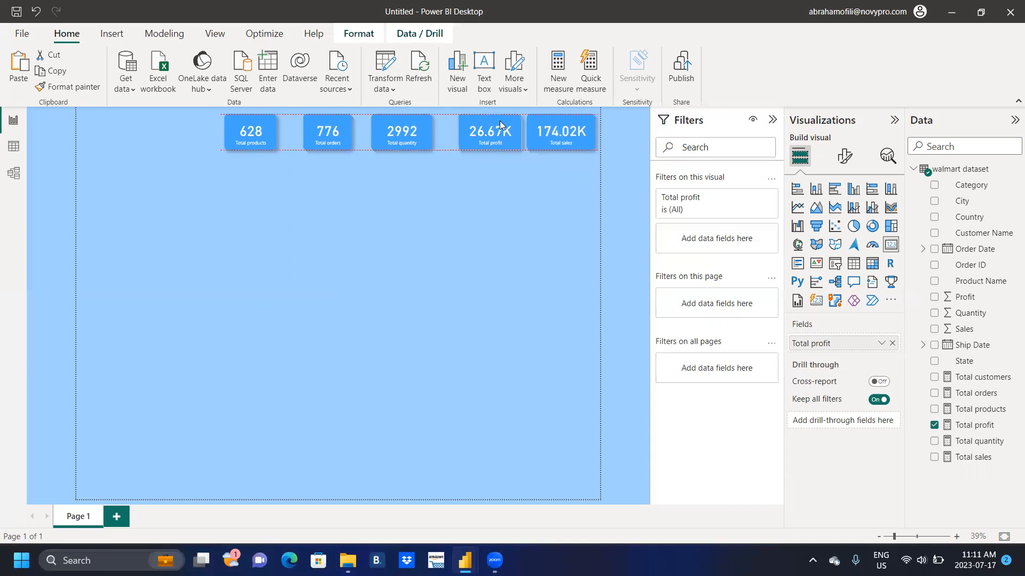
pyautogui.moveTo(490, 126); pyautogui.dragTo(500, 126)
pyautogui.moveTo(401, 126); pyautogui.dragTo(421, 126)
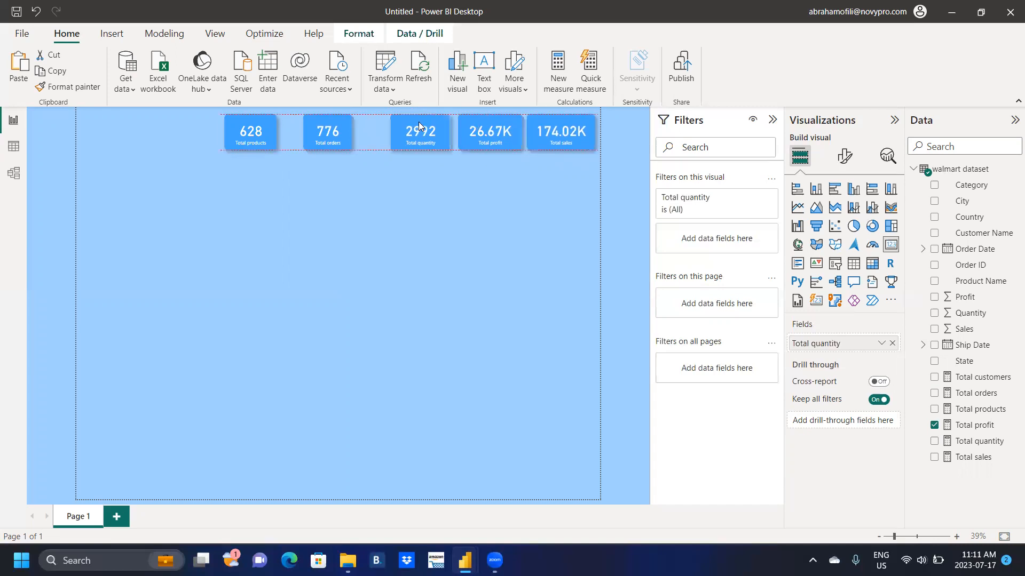
pyautogui.moveTo(334, 122); pyautogui.dragTo(364, 122)
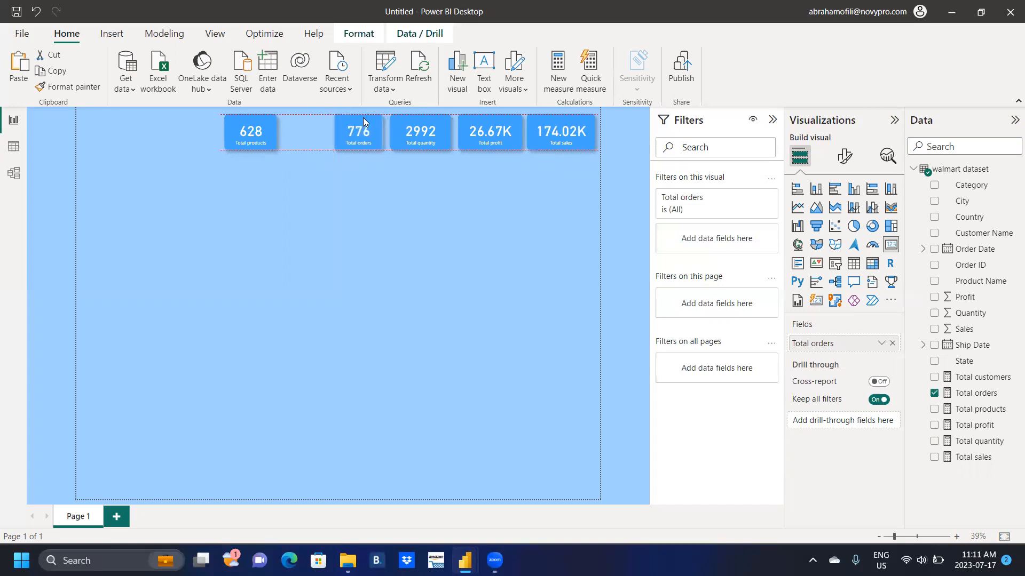
pyautogui.moveTo(267, 128); pyautogui.dragTo(318, 128)
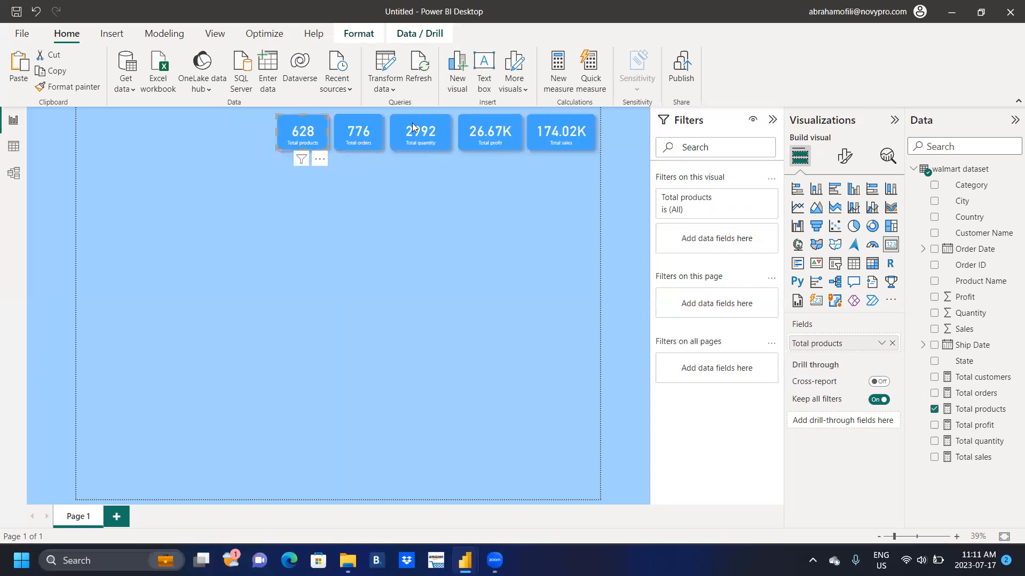
pyautogui.moveTo(436, 127); pyautogui.dragTo(437, 127)
pyautogui.moveTo(362, 129); pyautogui.dragTo(318, 127)
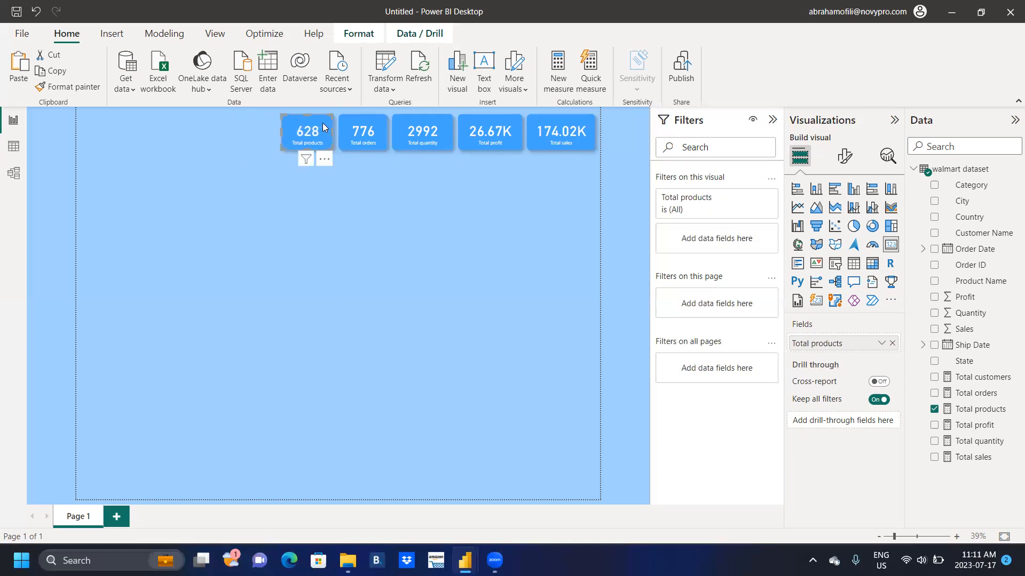
# Step: Paste another card copy left of the Total products card and replace its measure with Total customers
pyautogui.click(364, 189)
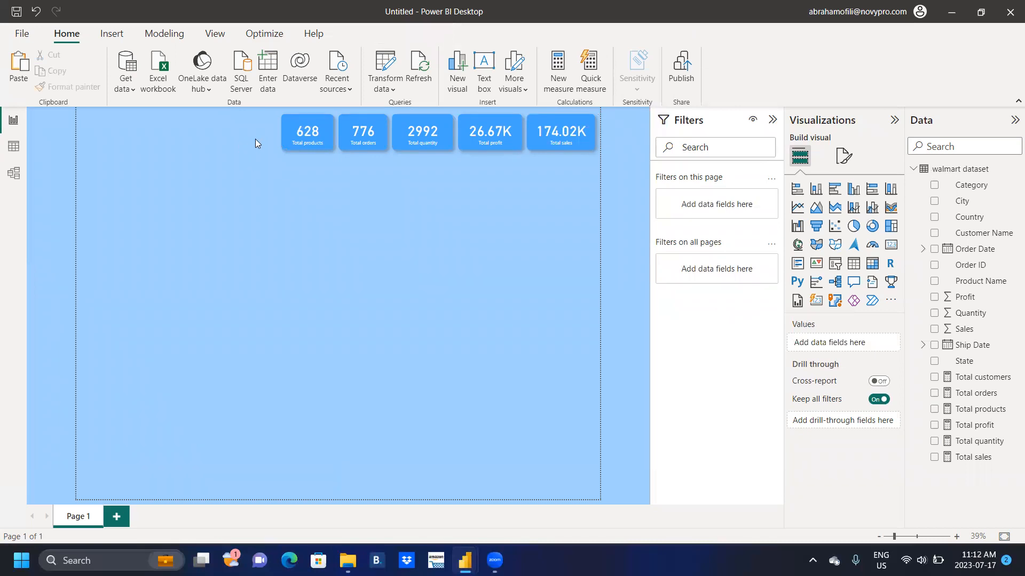
pyautogui.hotkey('ctrl', 'v')
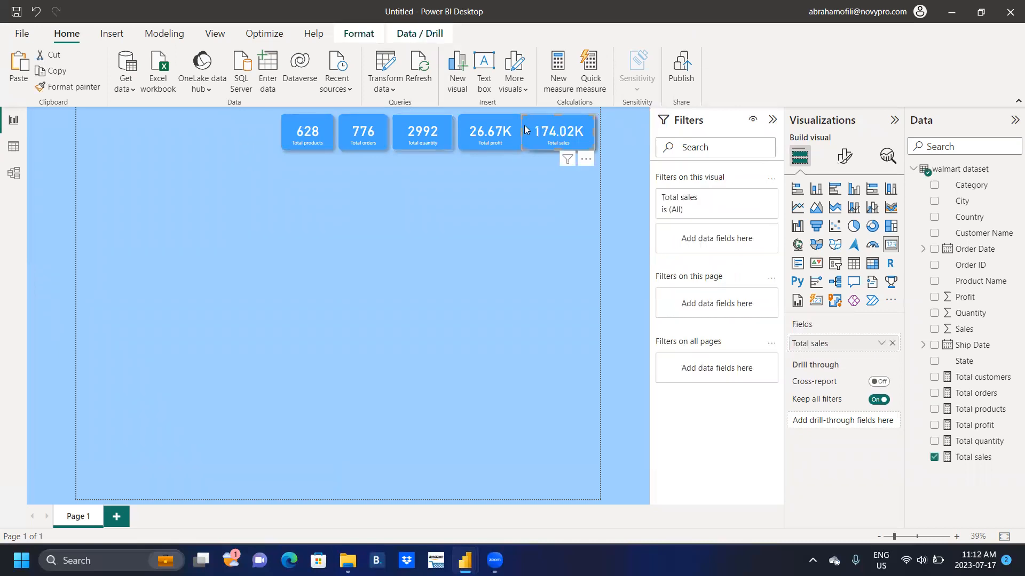
pyautogui.moveTo(536, 117); pyautogui.dragTo(208, 135)
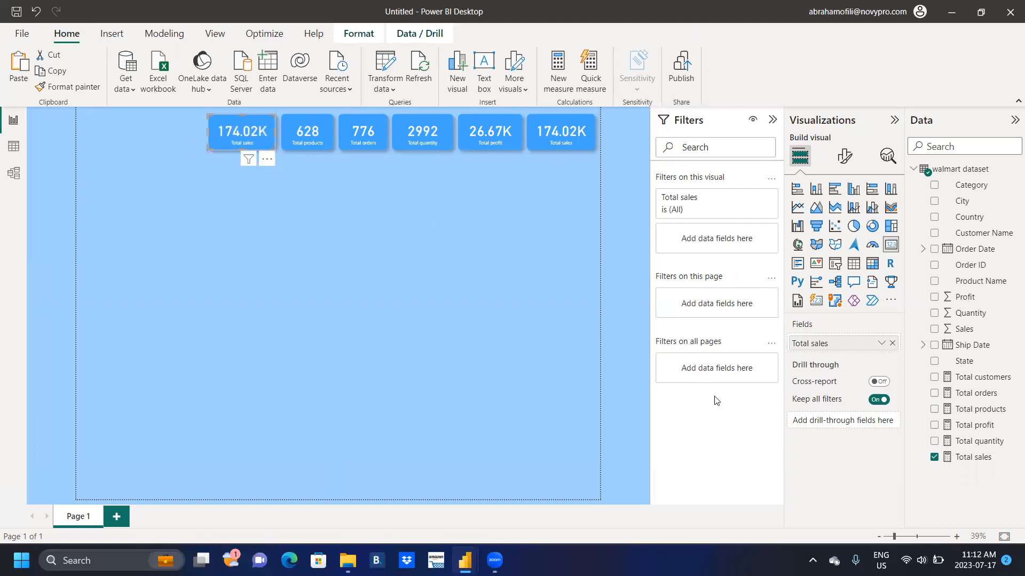
pyautogui.click(933, 458)
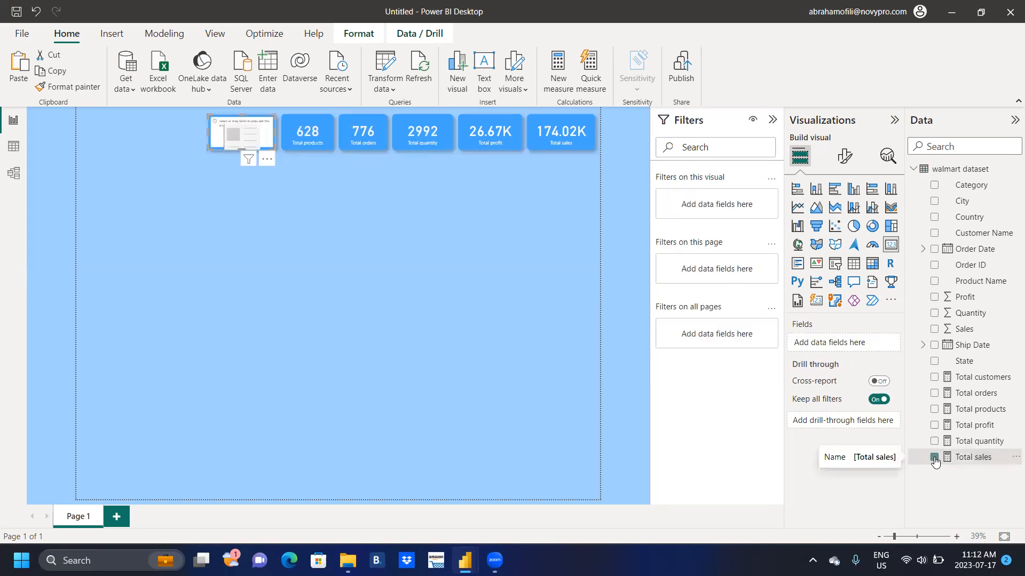
pyautogui.click(934, 378)
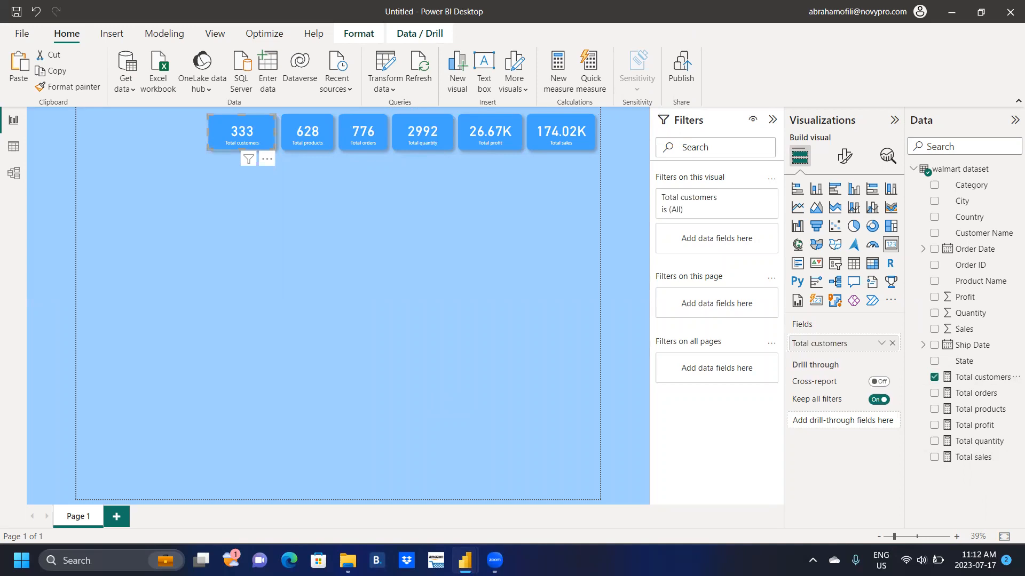
pyautogui.moveTo(465, 560)
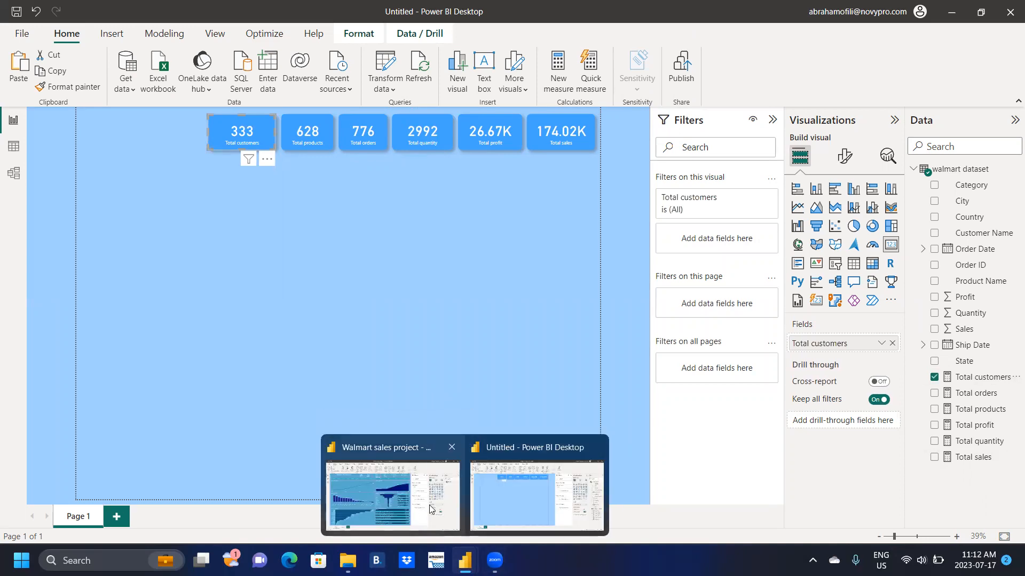
# Step: Compare the card row with the finished Walmart sales project report and narrow the Total customers card slightly from its left edge
pyautogui.click(382, 516)
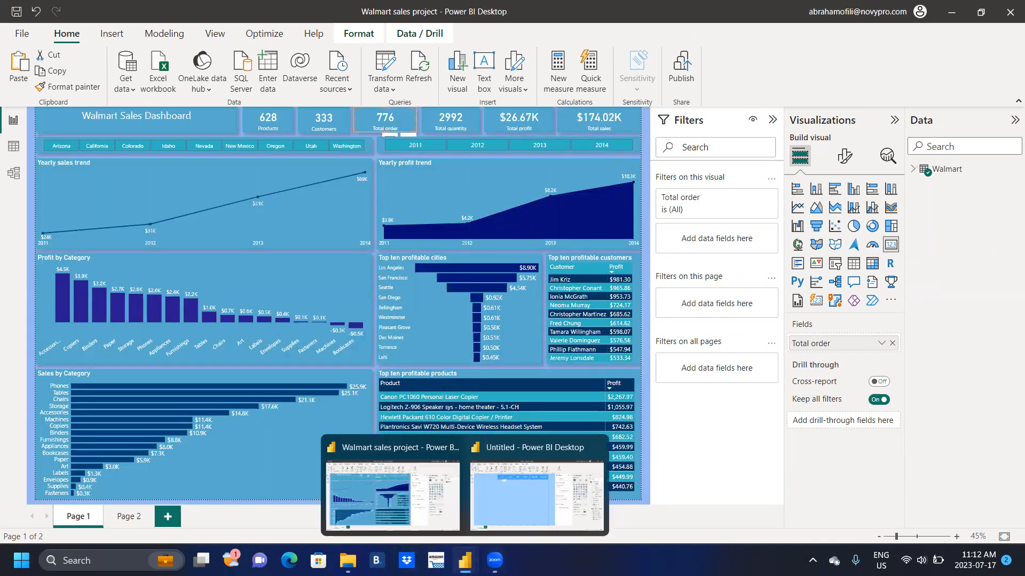
pyautogui.click(494, 515)
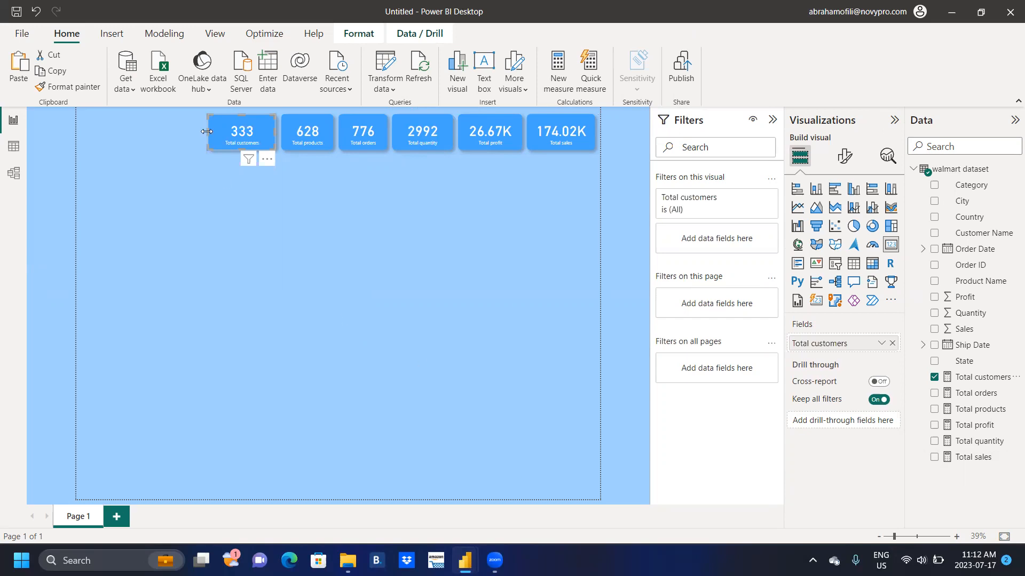
pyautogui.moveTo(209, 132); pyautogui.dragTo(215, 133)
# Step: Insert a line chart on the empty page area with Total sales on the Y-axis and Order Date on the X-axis
pyautogui.click(311, 197)
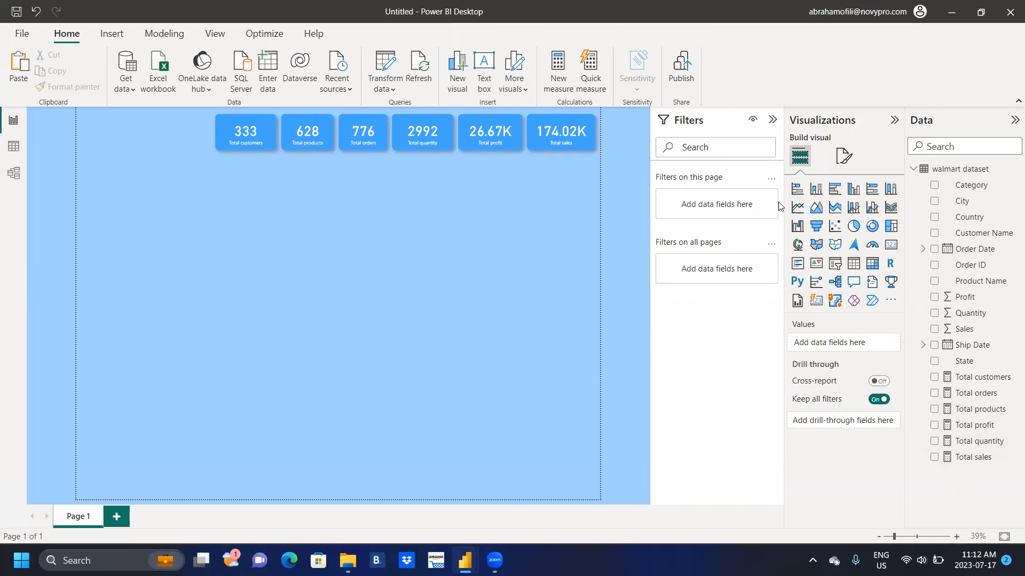
pyautogui.click(797, 210)
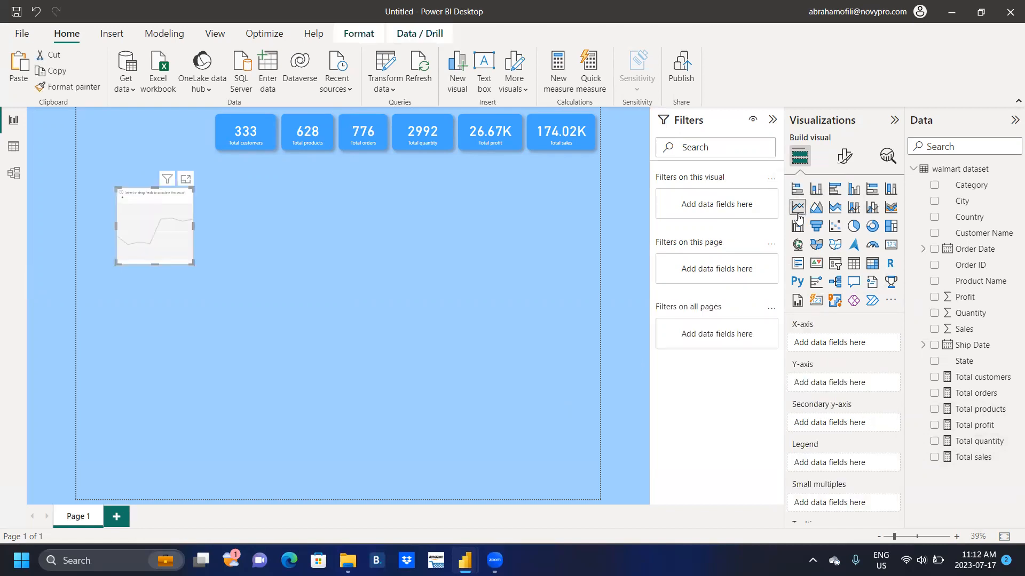
pyautogui.click(935, 459)
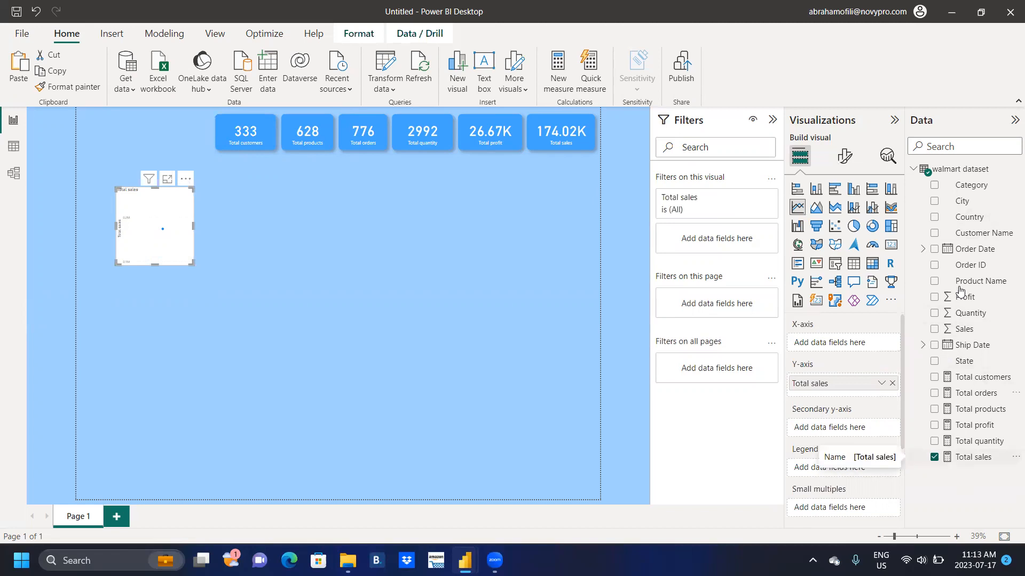
pyautogui.click(933, 249)
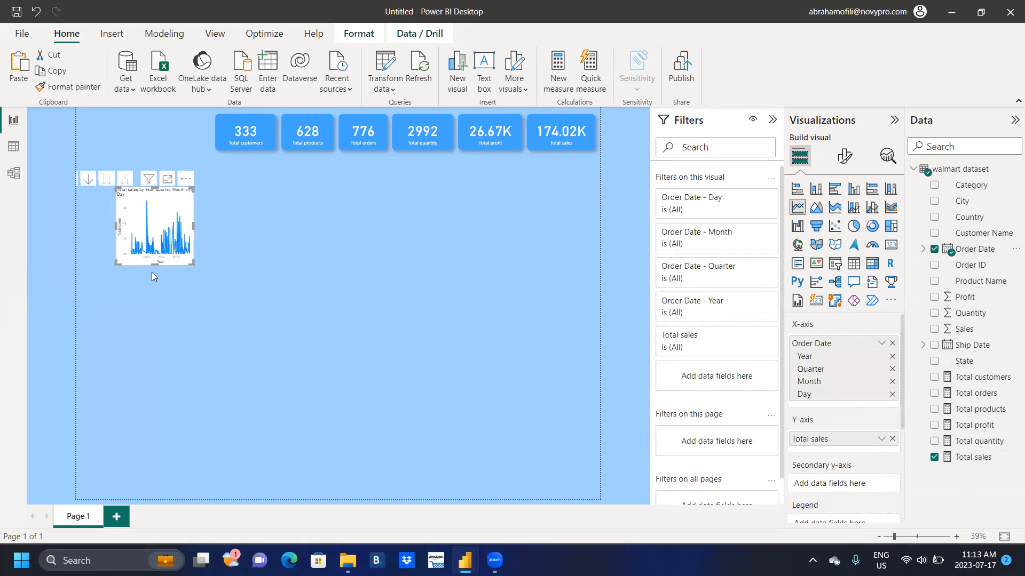
# Step: Enlarge the line chart by extending its bottom edge downward and widening it on both sides
pyautogui.moveTo(155, 263); pyautogui.dragTo(137, 321)
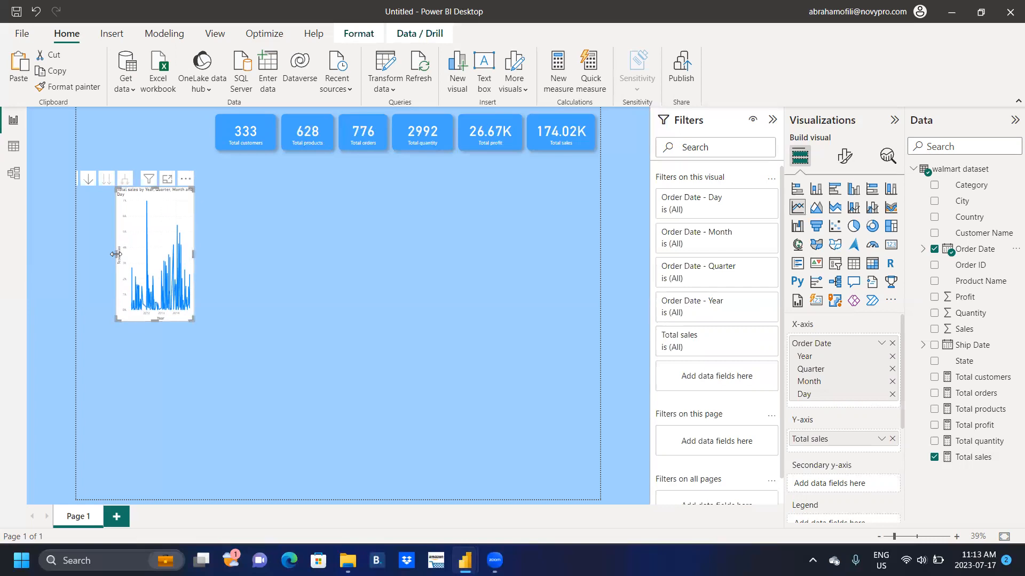
pyautogui.moveTo(95, 257); pyautogui.dragTo(83, 254)
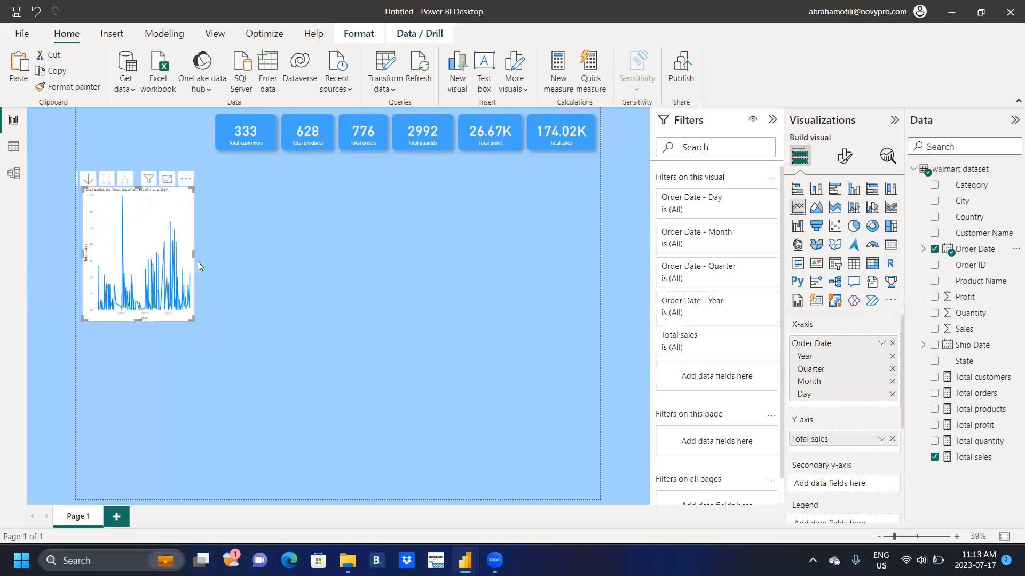
pyautogui.moveTo(193, 256); pyautogui.dragTo(235, 255)
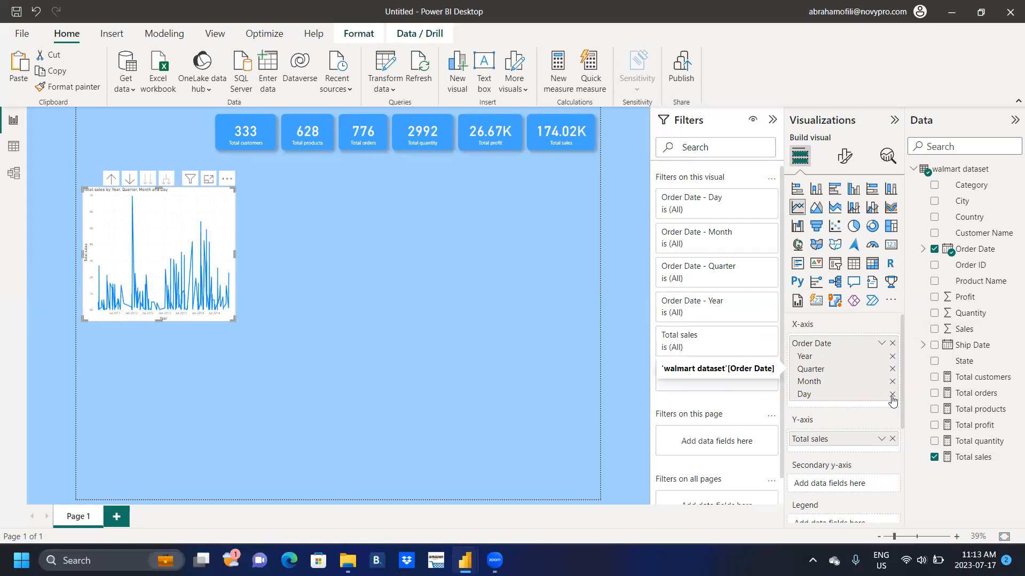
# Step: Remove the Day, Month and Quarter levels of Order Date from the line chart's X-axis, keeping only Year
pyautogui.click(891, 397)
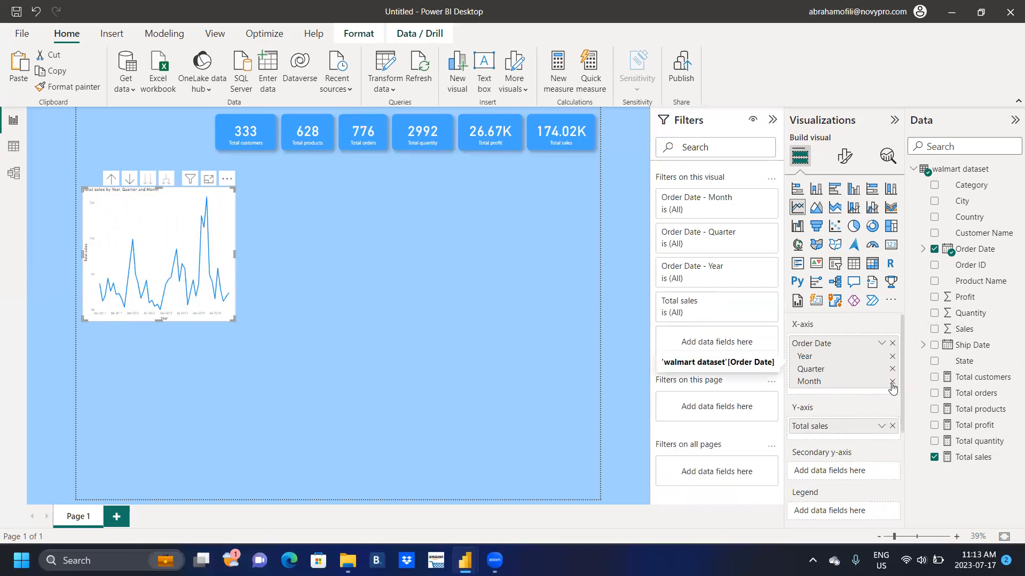
pyautogui.click(892, 382)
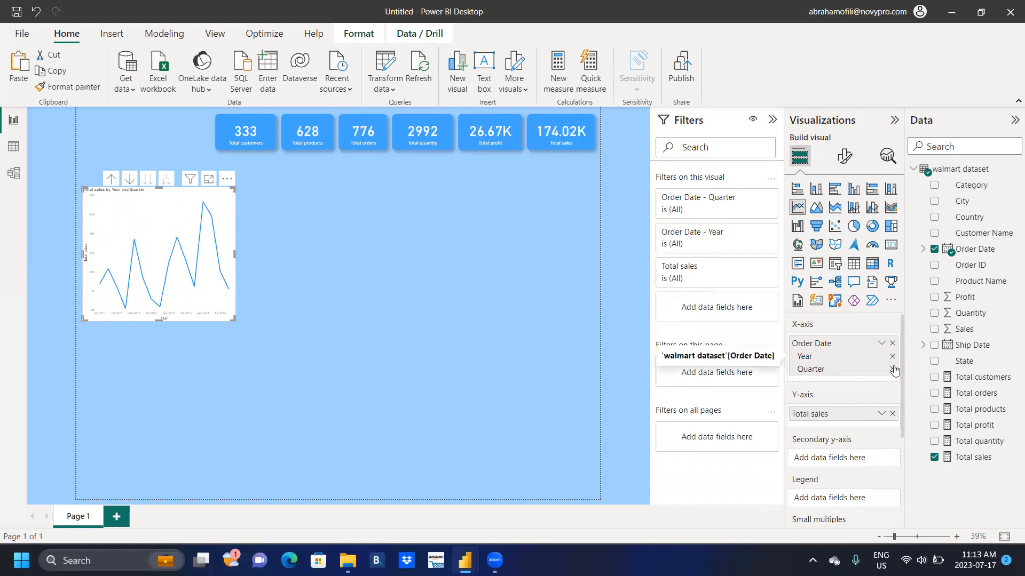
pyautogui.click(892, 369)
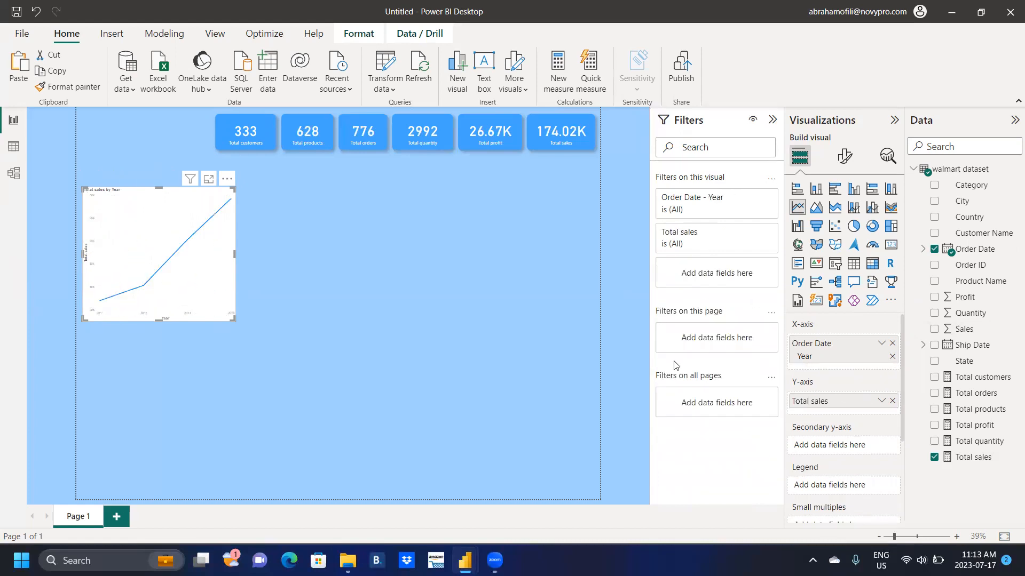
# Step: Change the Total sales line color in the chart to the dark blue theme shade
pyautogui.click(841, 157)
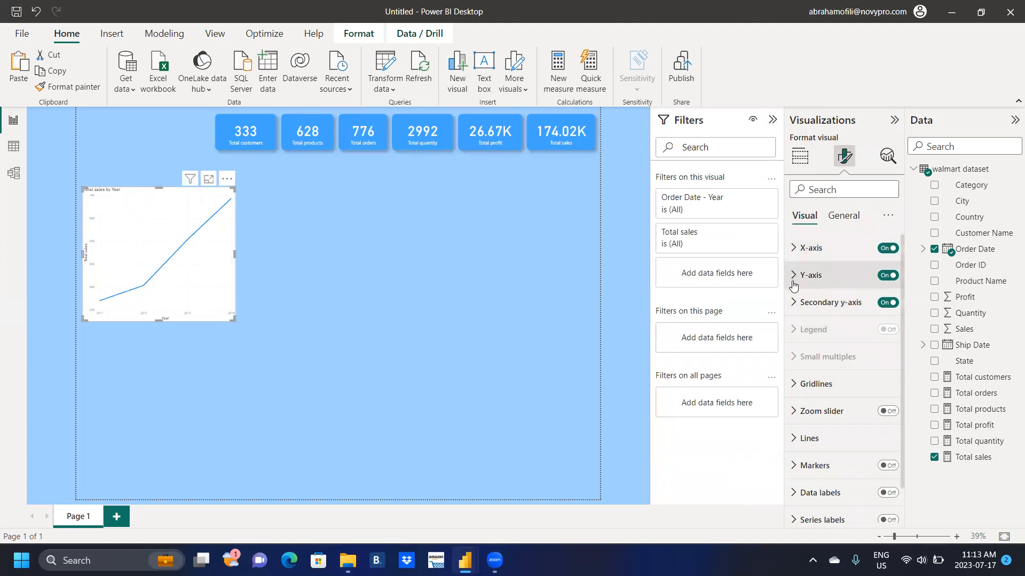
pyautogui.click(795, 439)
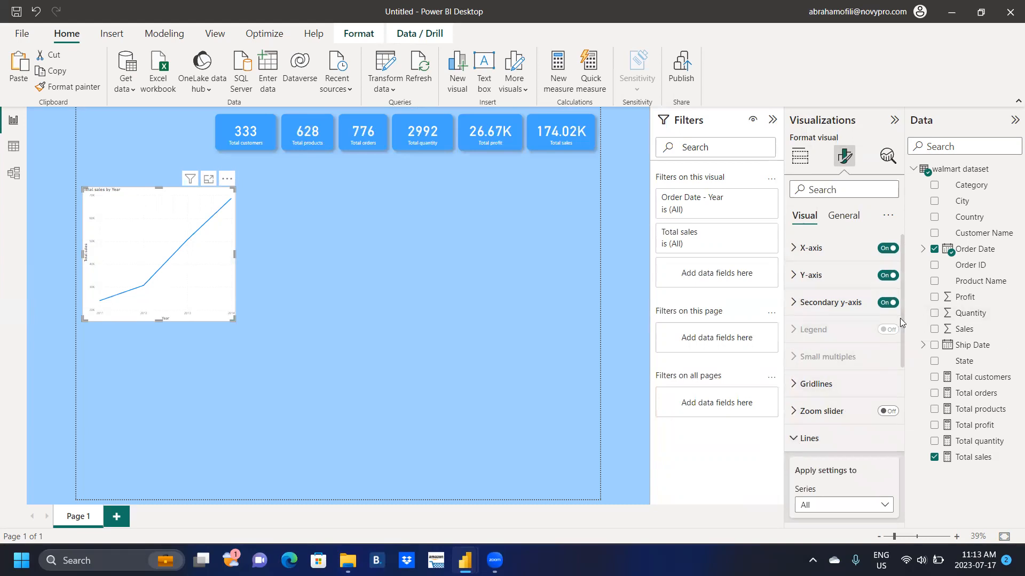
pyautogui.moveTo(900, 319); pyautogui.dragTo(912, 450)
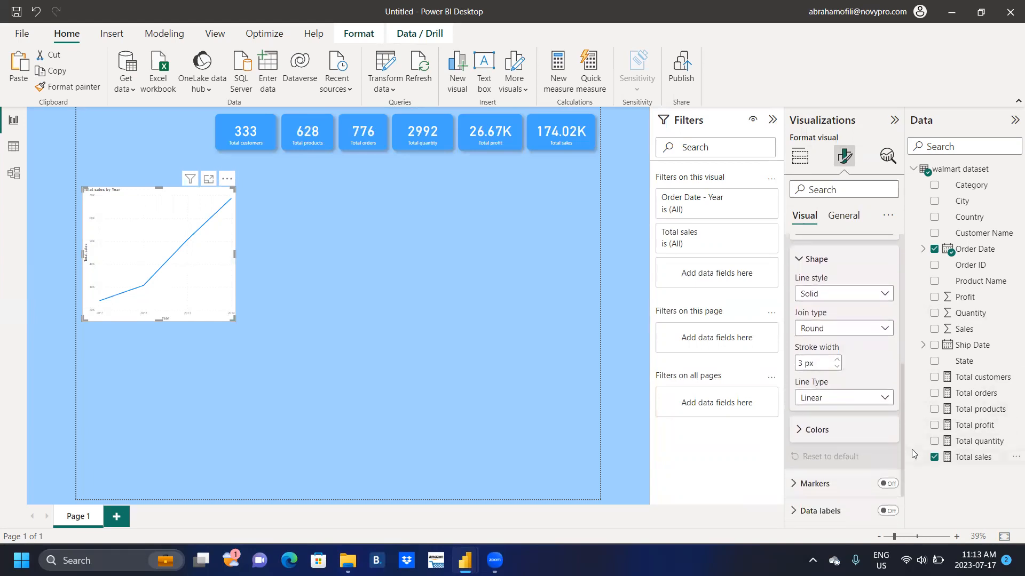
pyautogui.click(799, 436)
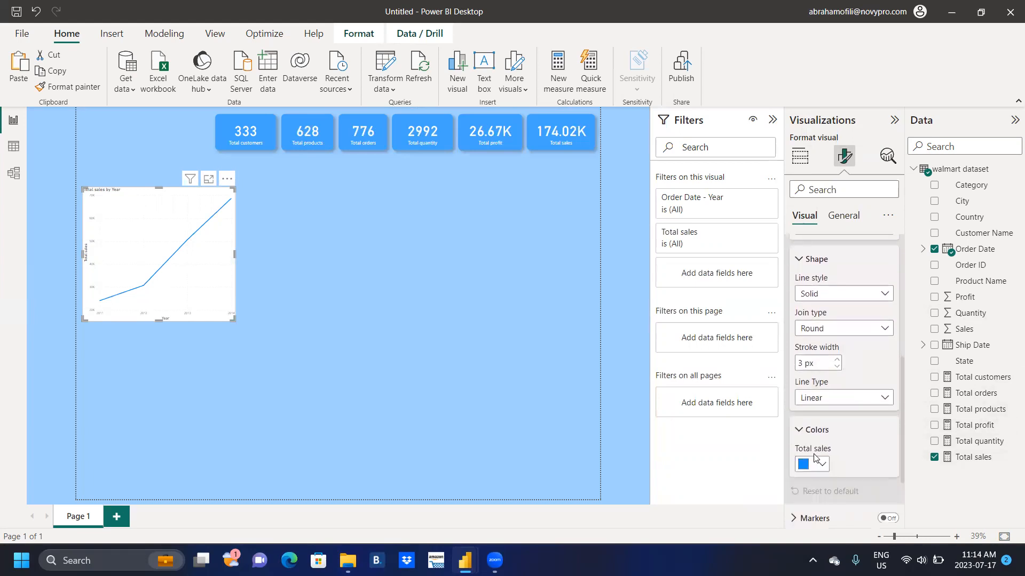
pyautogui.click(822, 466)
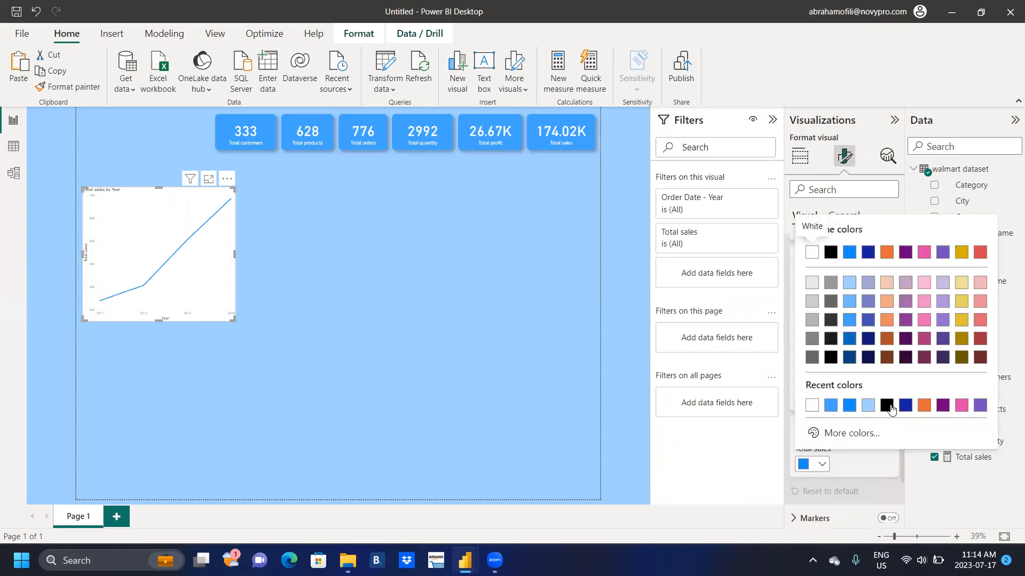
pyautogui.click(850, 357)
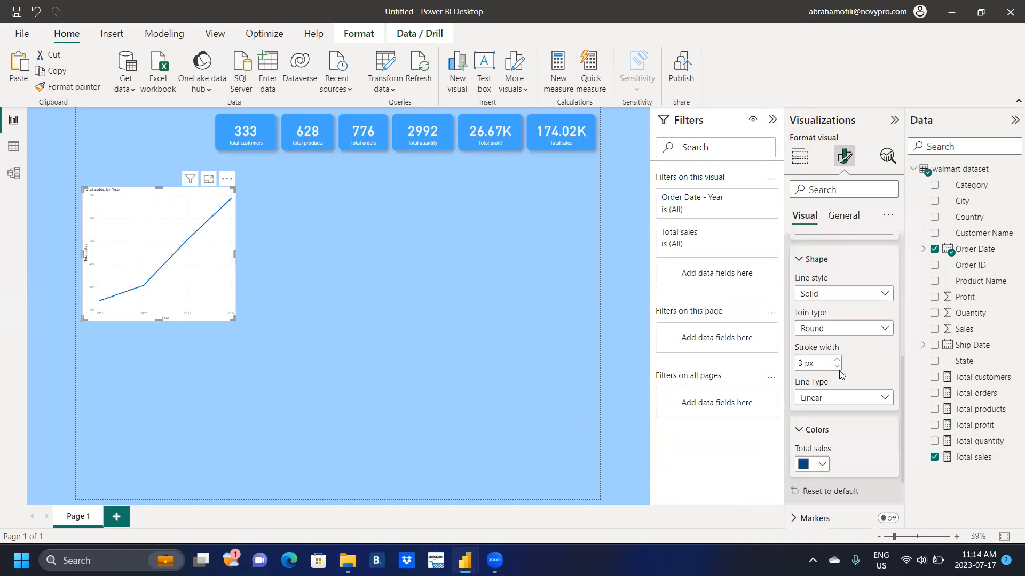
# Step: Turn on data labels for the sales line chart and set their position to Above
pyautogui.moveTo(902, 407); pyautogui.dragTo(901, 456)
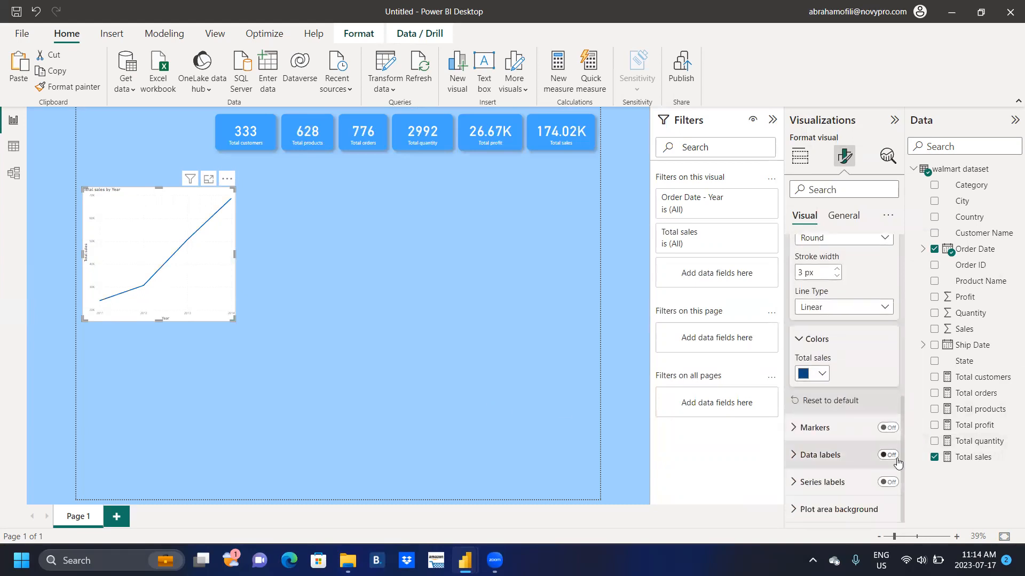
pyautogui.click(888, 455)
pyautogui.click(792, 456)
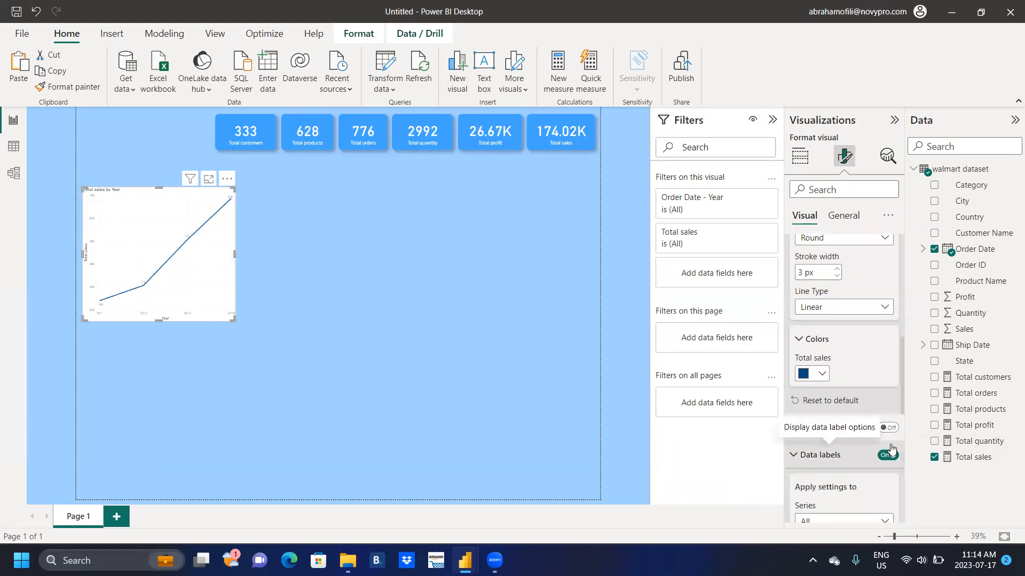
pyautogui.moveTo(903, 392); pyautogui.dragTo(911, 452)
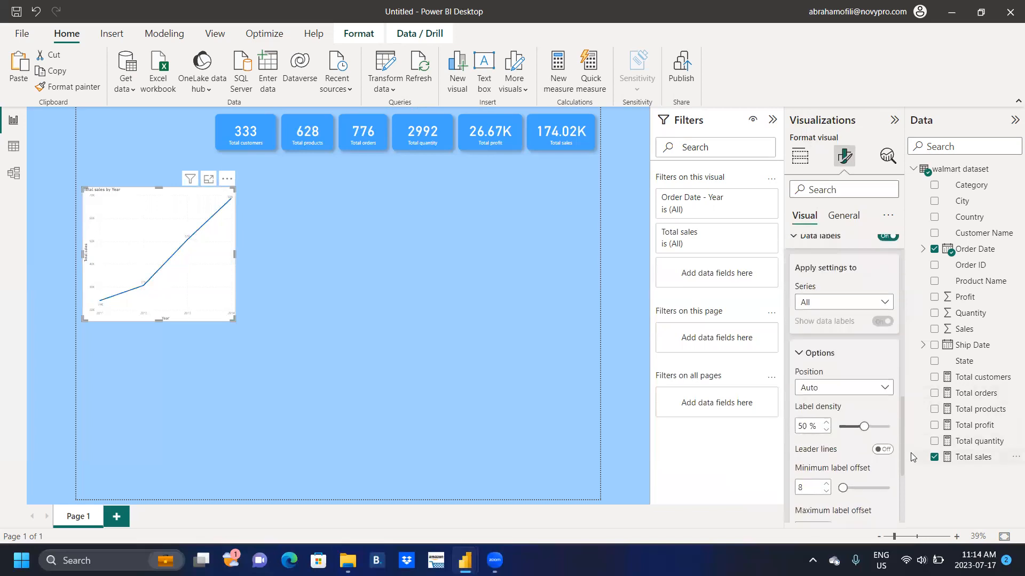
pyautogui.click(884, 394)
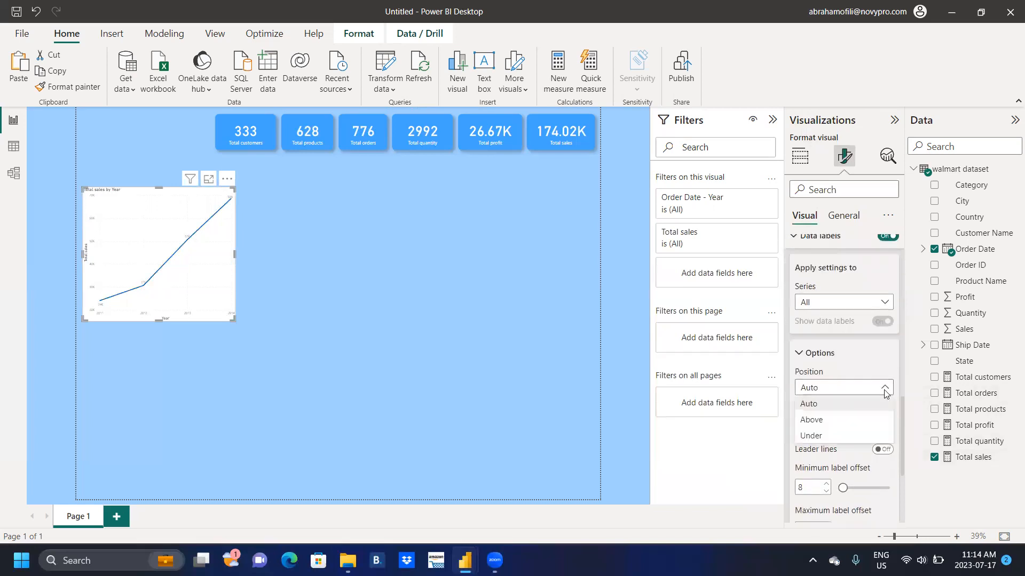
pyautogui.click(858, 426)
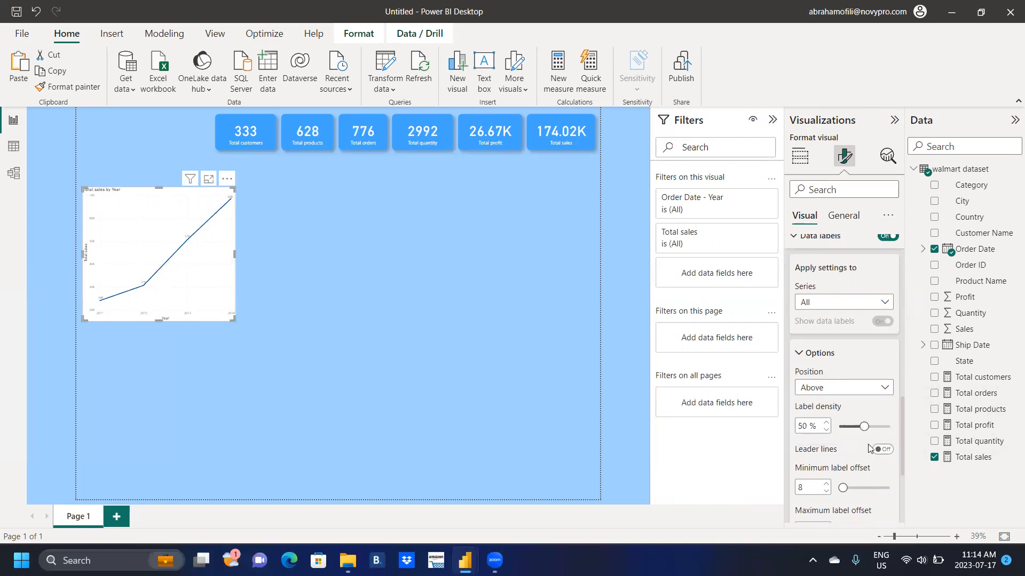
# Step: Increase the font size of the line chart's data label values to 14
pyautogui.moveTo(902, 418); pyautogui.dragTo(902, 432)
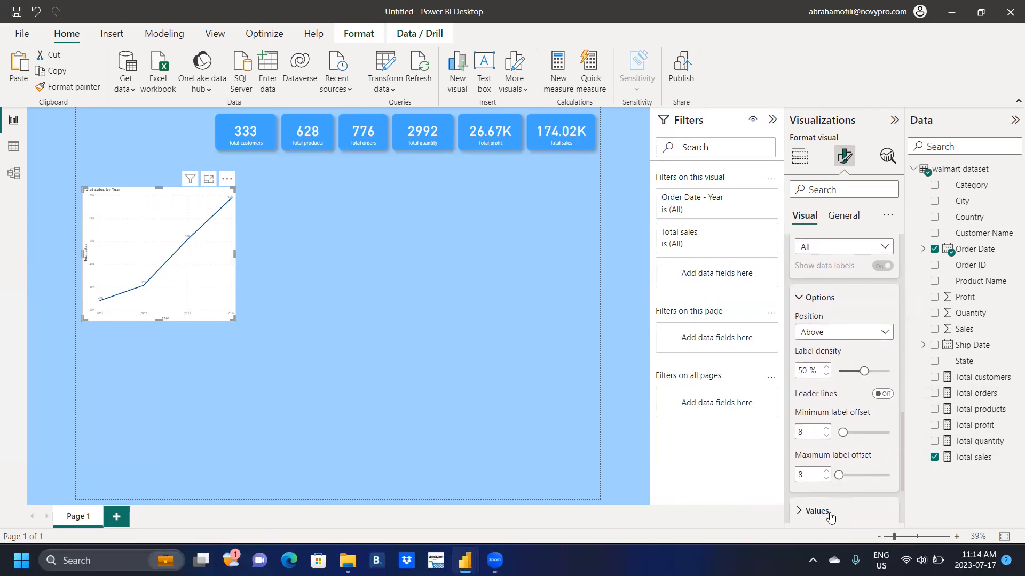
pyautogui.moveTo(902, 434); pyautogui.dragTo(903, 454)
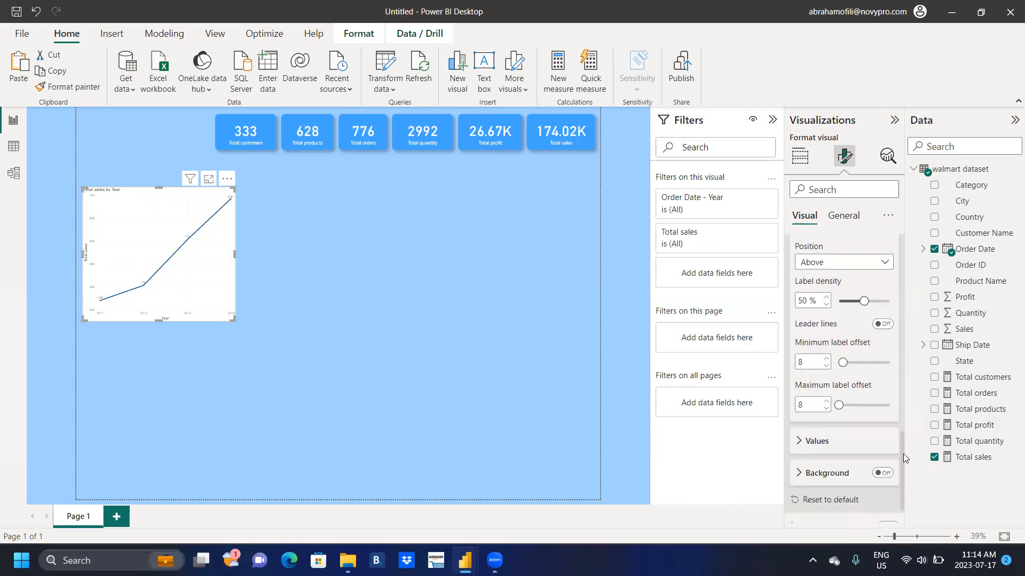
pyautogui.click(801, 442)
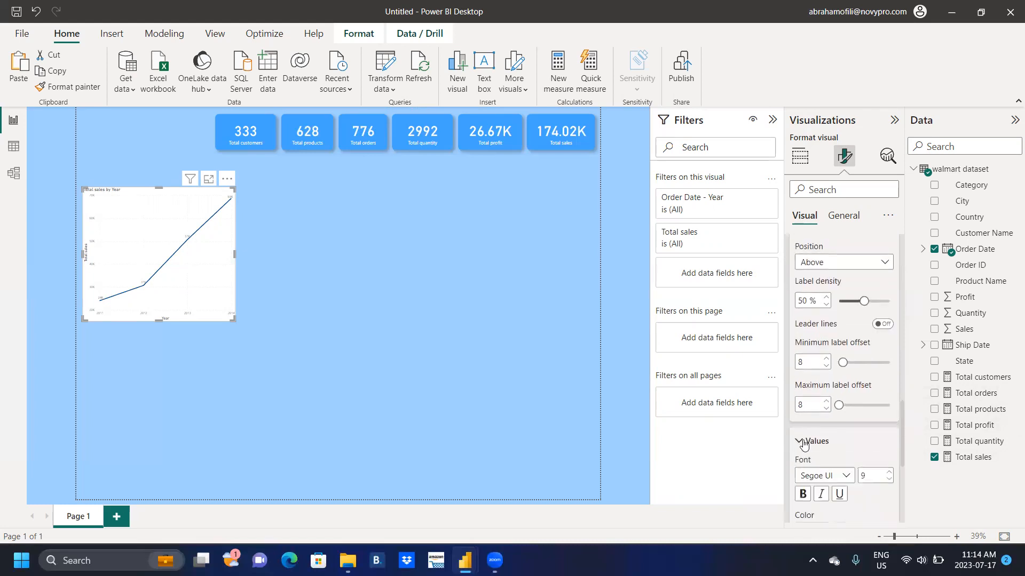
pyautogui.click(889, 473)
pyautogui.click(888, 473)
pyautogui.click(888, 472)
pyautogui.click(888, 473)
pyautogui.click(888, 472)
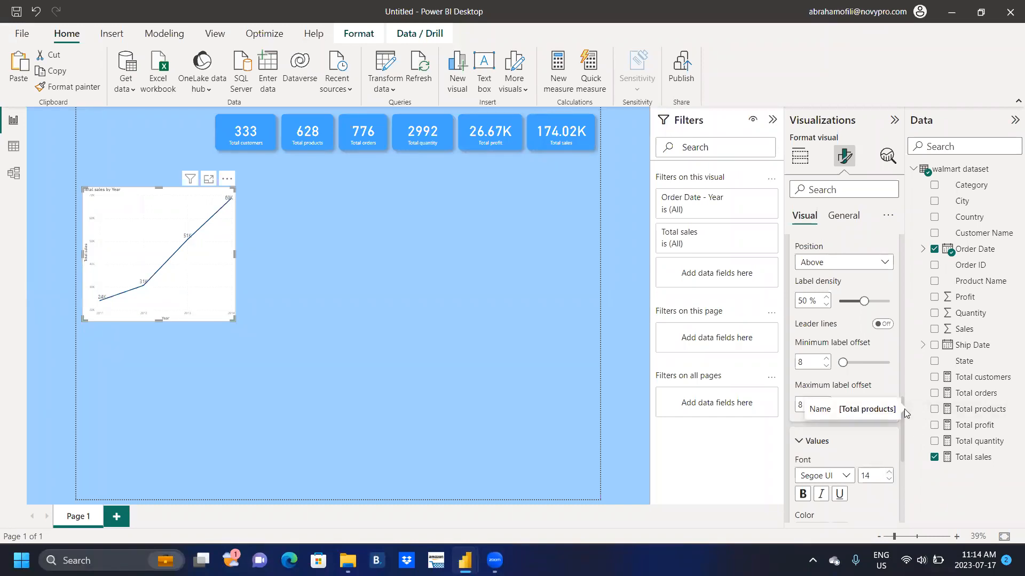
# Step: Turn off the horizontal and vertical gridlines of the line chart
pyautogui.moveTo(901, 418); pyautogui.dragTo(912, 228)
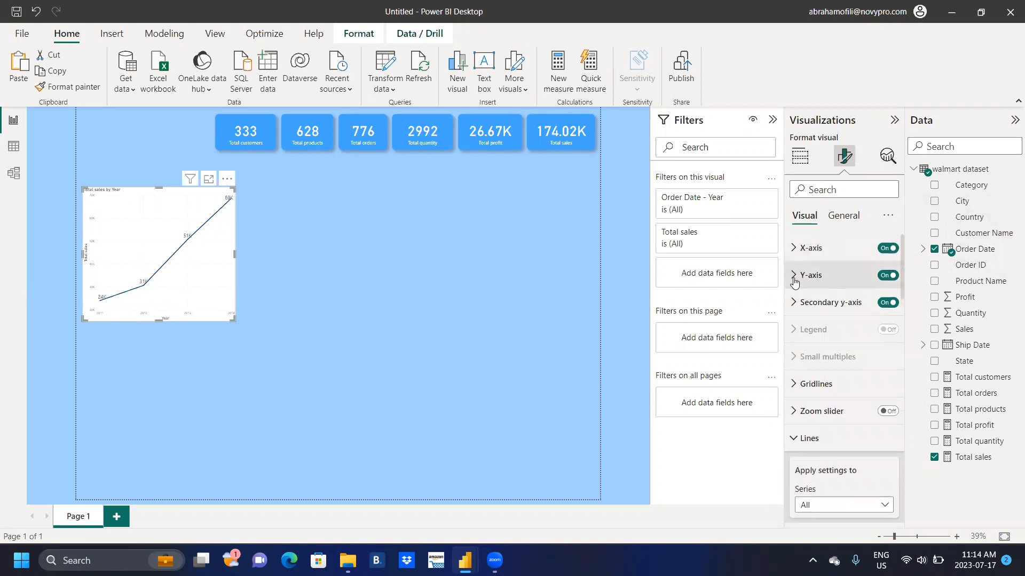
pyautogui.click(795, 385)
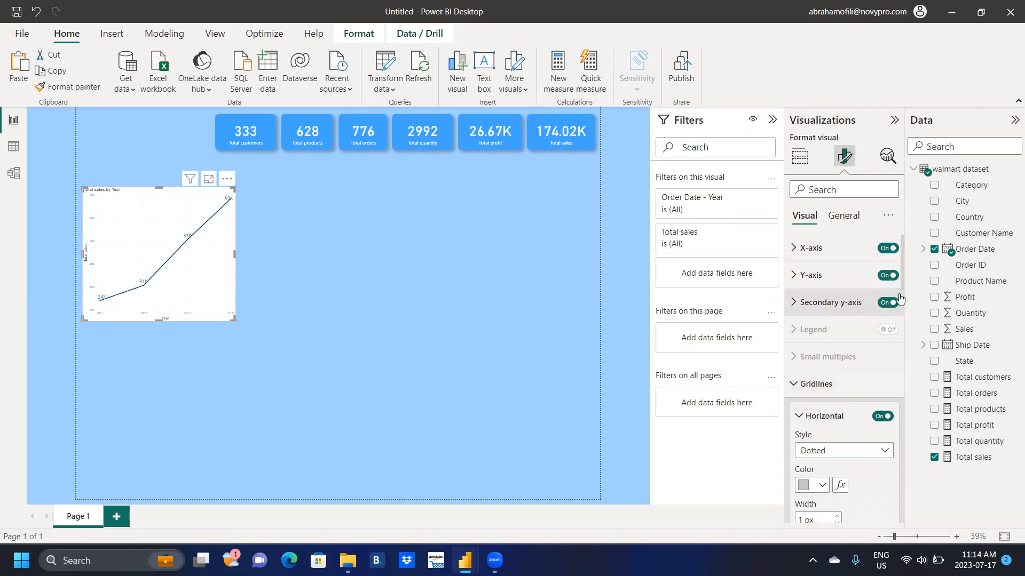
pyautogui.moveTo(902, 274); pyautogui.dragTo(904, 295)
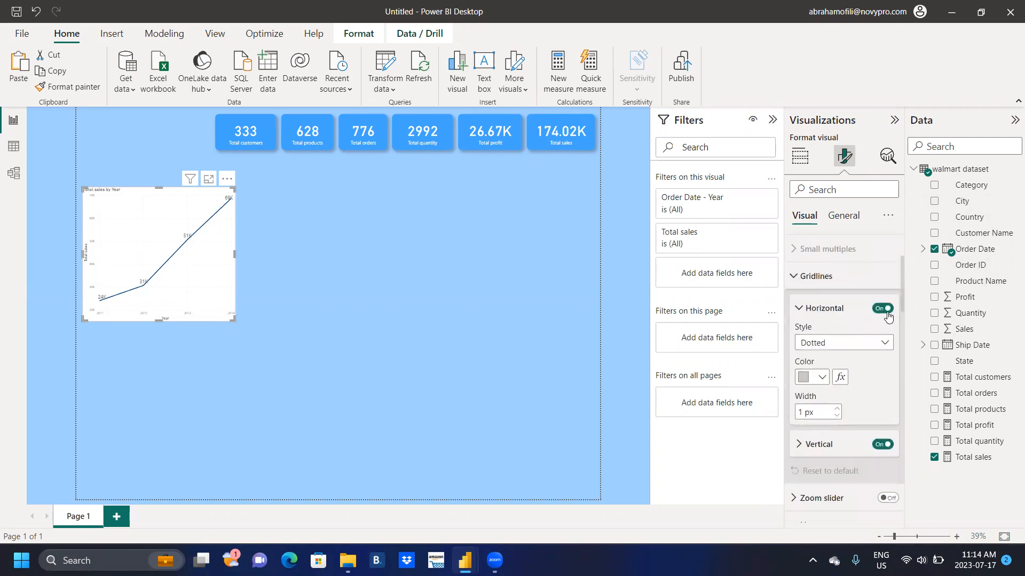
pyautogui.click(882, 309)
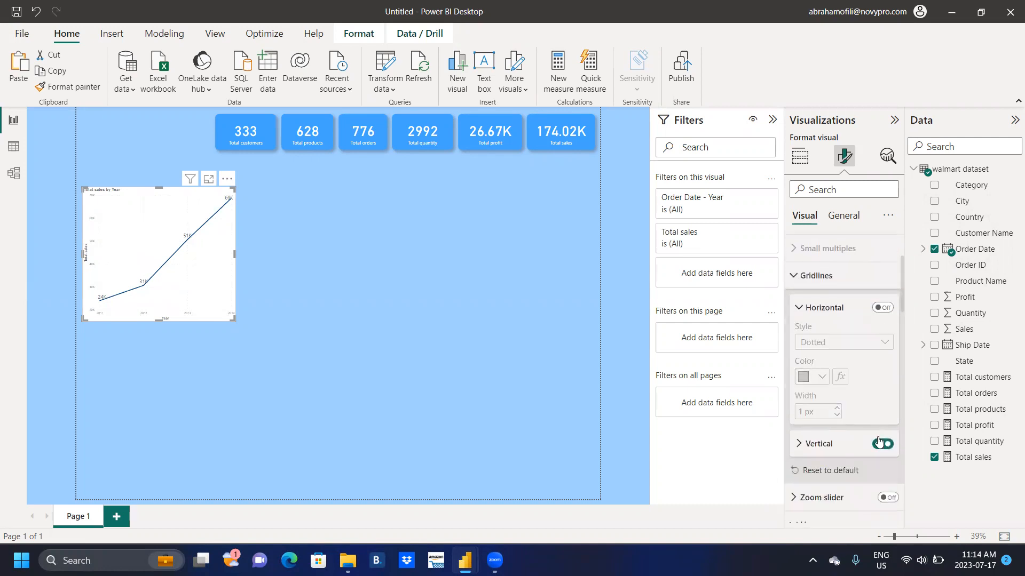
pyautogui.click(882, 445)
# Step: Hide the line chart's Y-axis values and turn off its X-axis title
pyautogui.moveTo(902, 288)
pyautogui.mouseDown()
pyautogui.moveTo(904, 312)
pyautogui.moveTo(899, 273)
pyautogui.mouseUp()
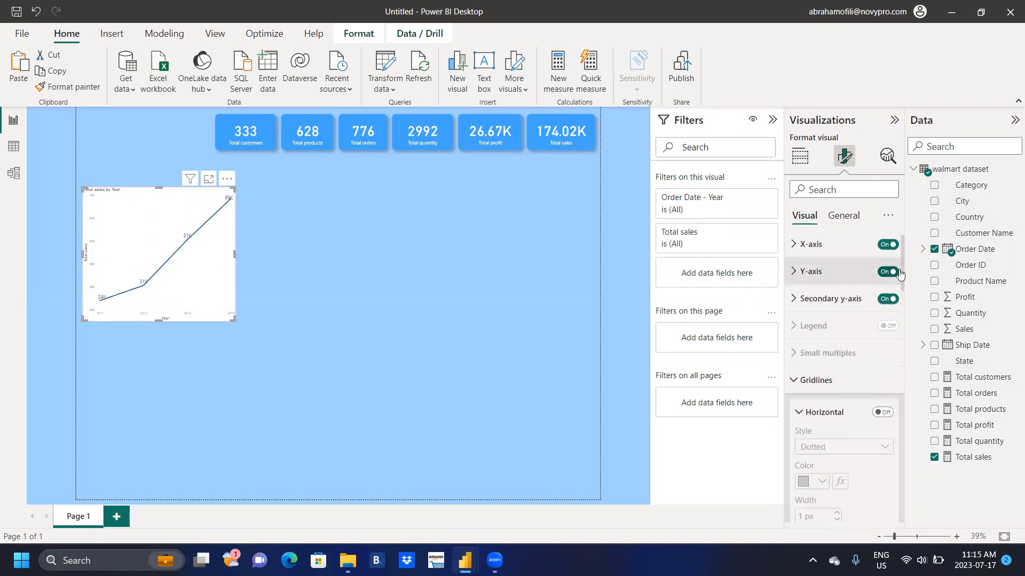
pyautogui.click(791, 273)
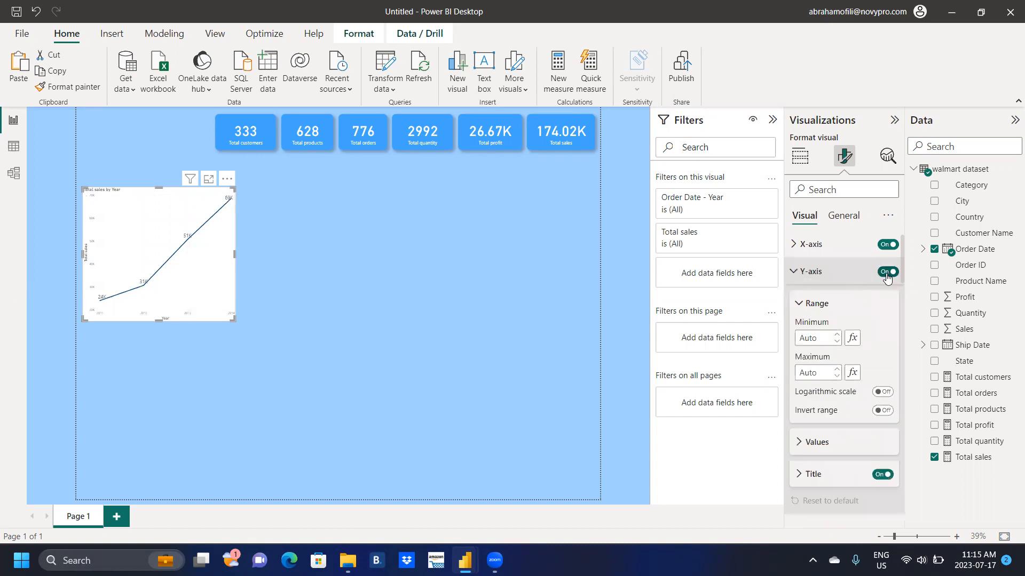
pyautogui.click(794, 245)
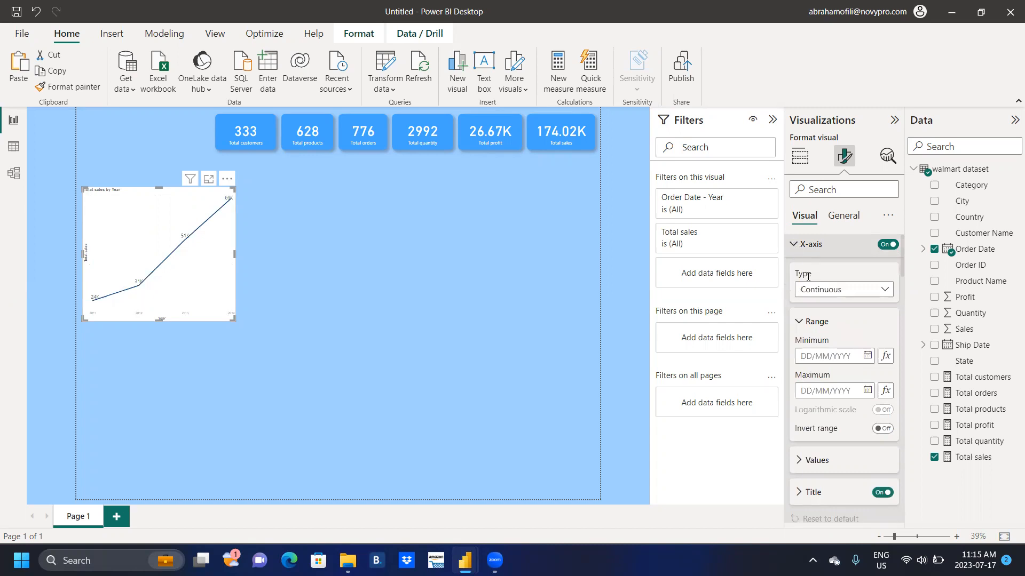
pyautogui.click(882, 493)
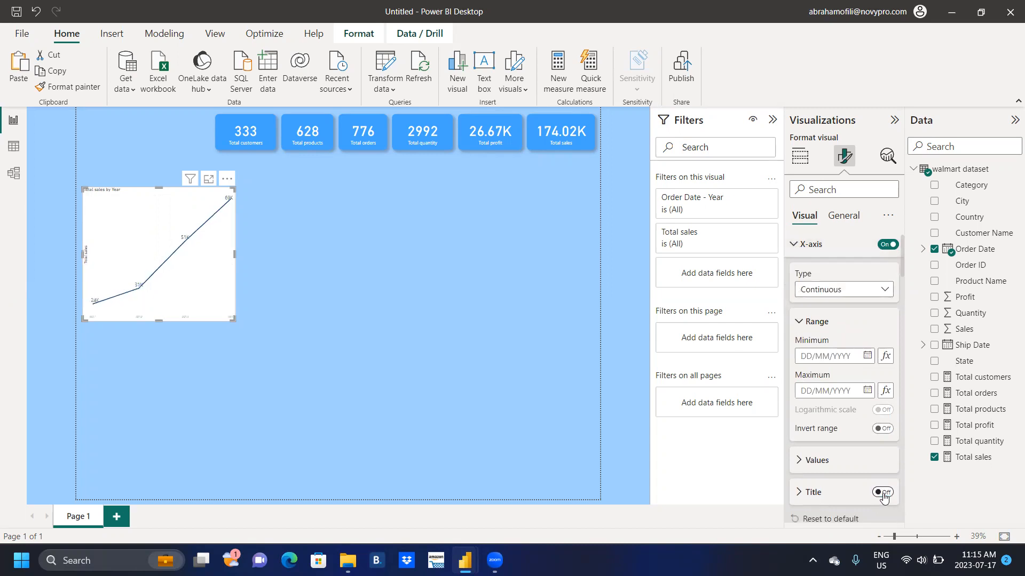
# Step: Turn off the Y-axis title of the sales line chart
pyautogui.click(801, 245)
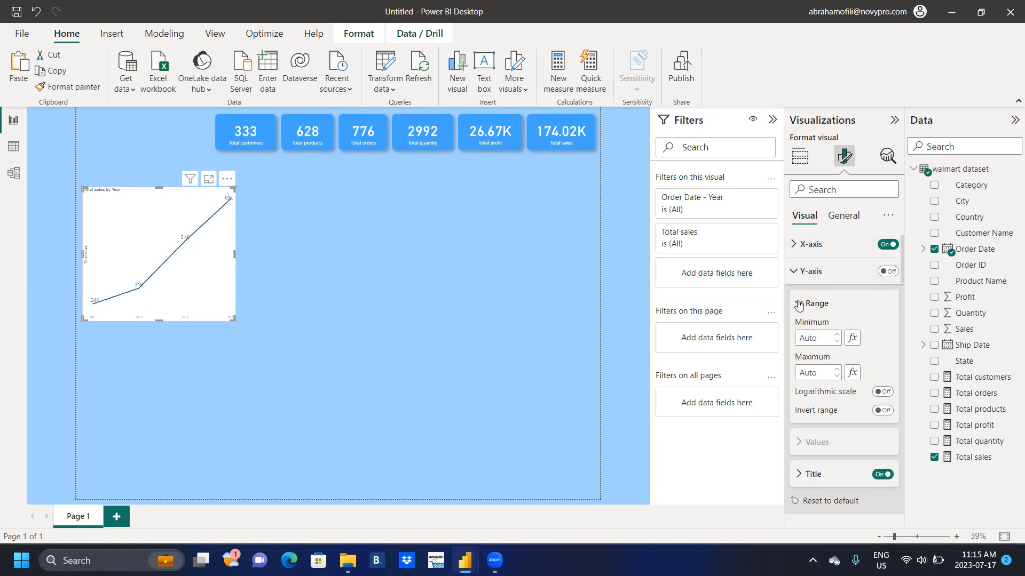
pyautogui.click(884, 475)
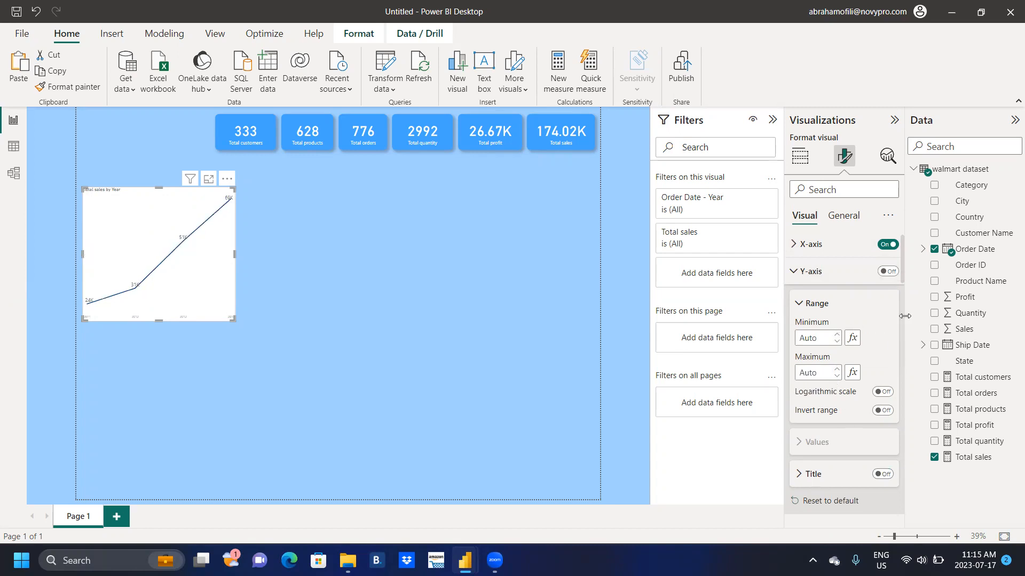
pyautogui.click(792, 272)
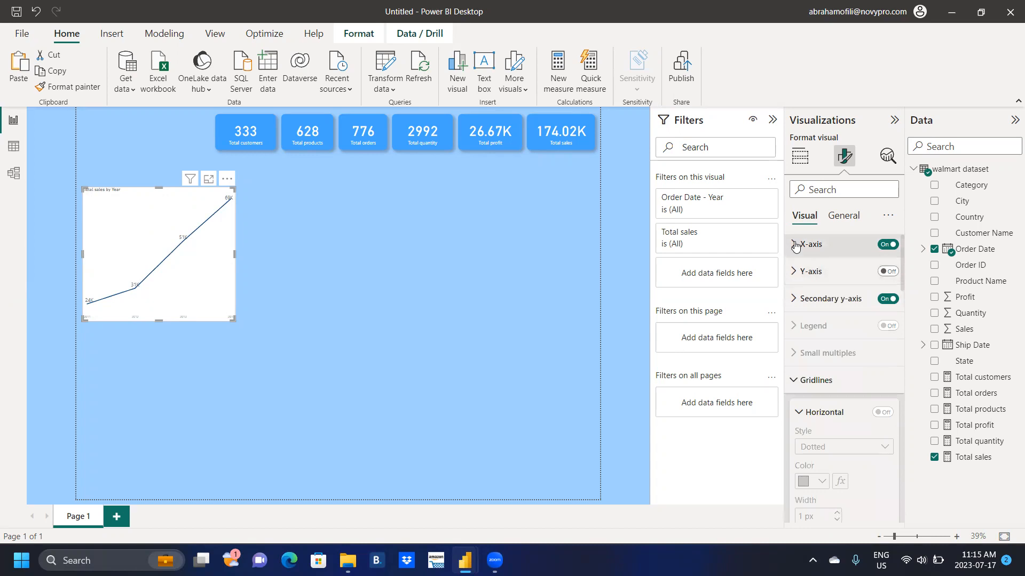
# Step: Increase the font size of the line chart's X-axis values to 14
pyautogui.click(795, 245)
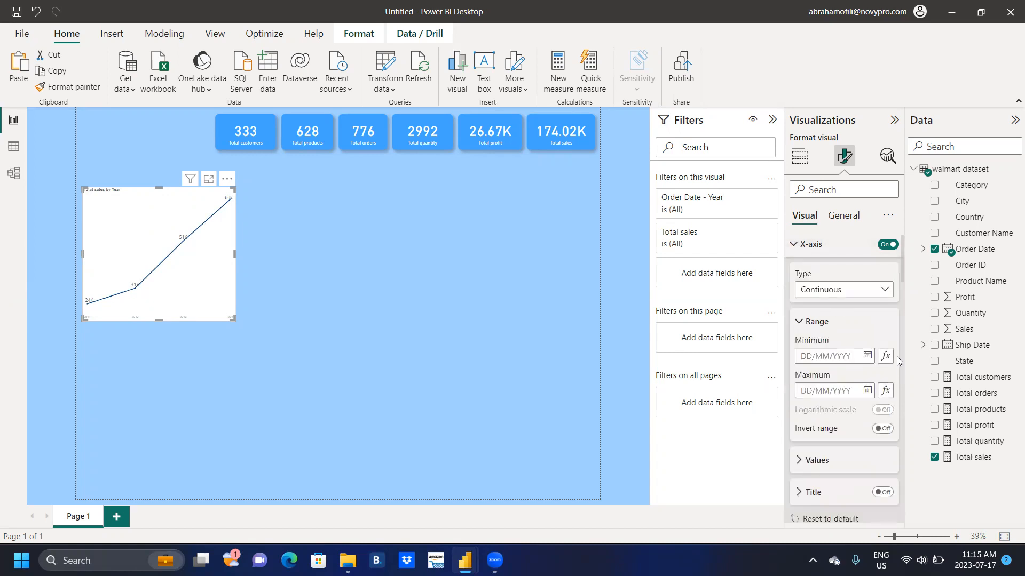
pyautogui.click(797, 462)
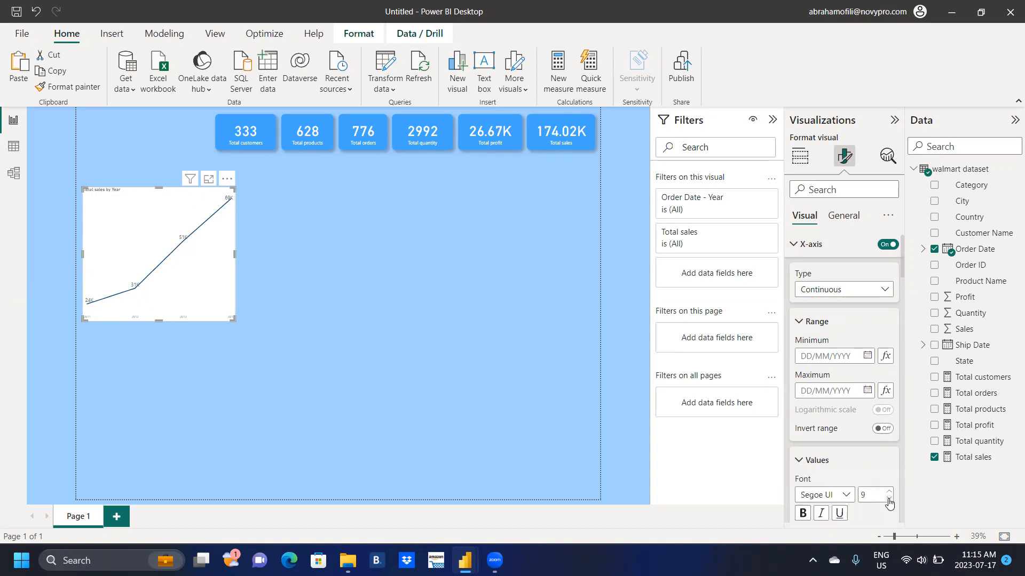
pyautogui.click(890, 492)
pyautogui.click(890, 492)
pyautogui.click(890, 492)
pyautogui.click(890, 492)
pyautogui.click(890, 491)
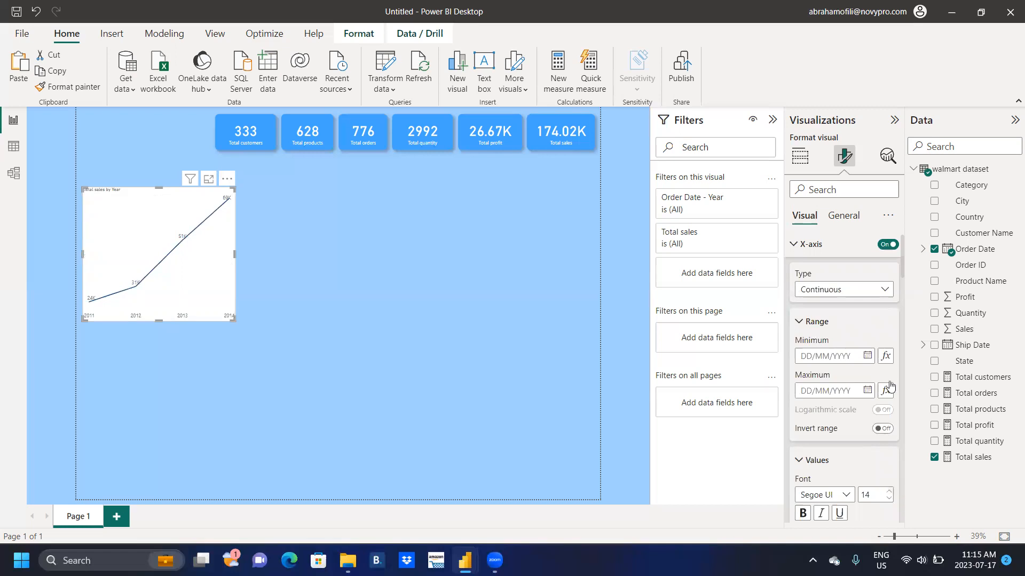
# Step: Turn on markers for the data points of the sales line chart
pyautogui.moveTo(902, 250); pyautogui.dragTo(901, 201)
pyautogui.moveTo(909, 282); pyautogui.dragTo(910, 420)
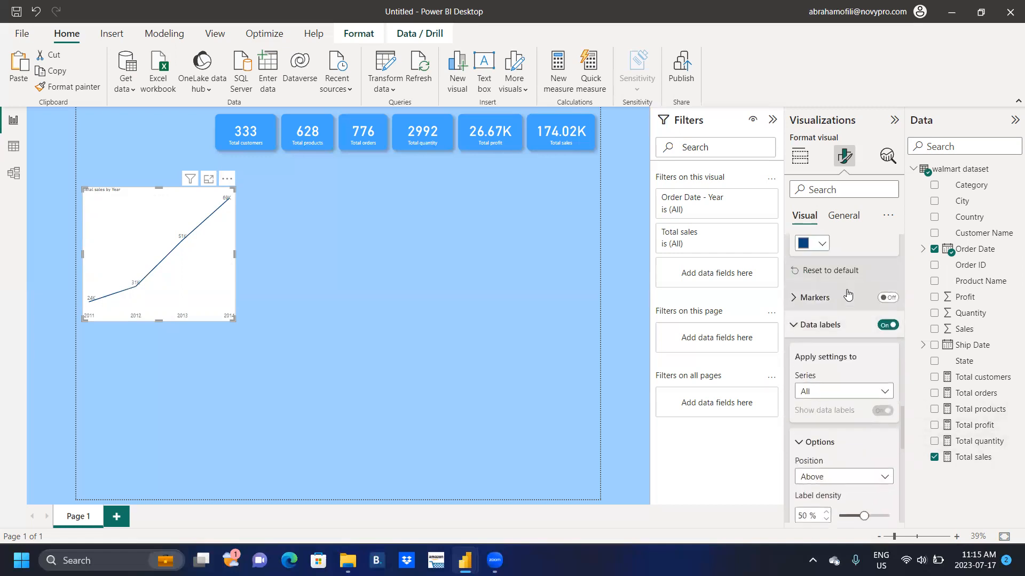
pyautogui.click(890, 298)
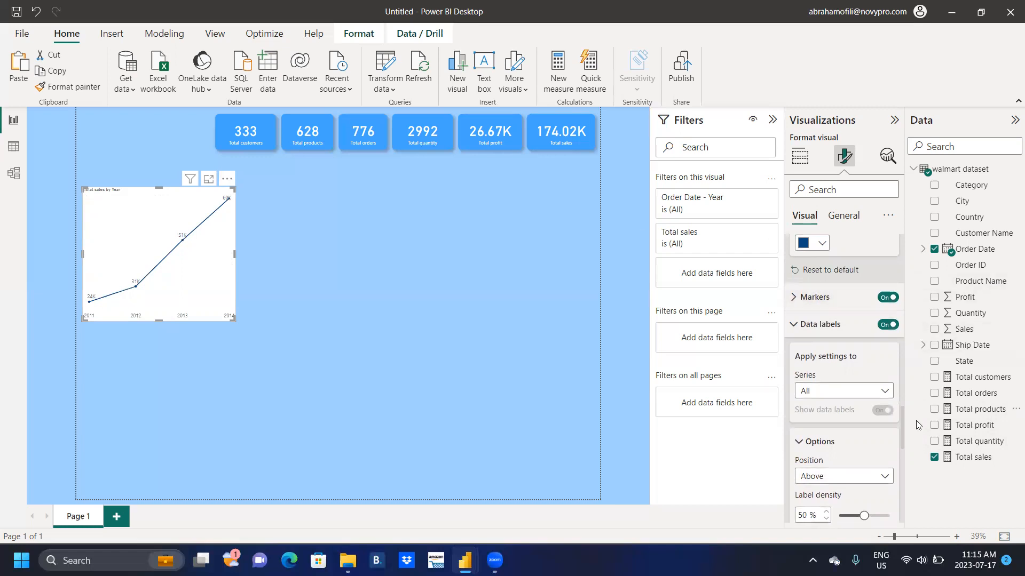
# Step: Set the line chart's background color to the same medium blue as the measure cards
pyautogui.click(843, 214)
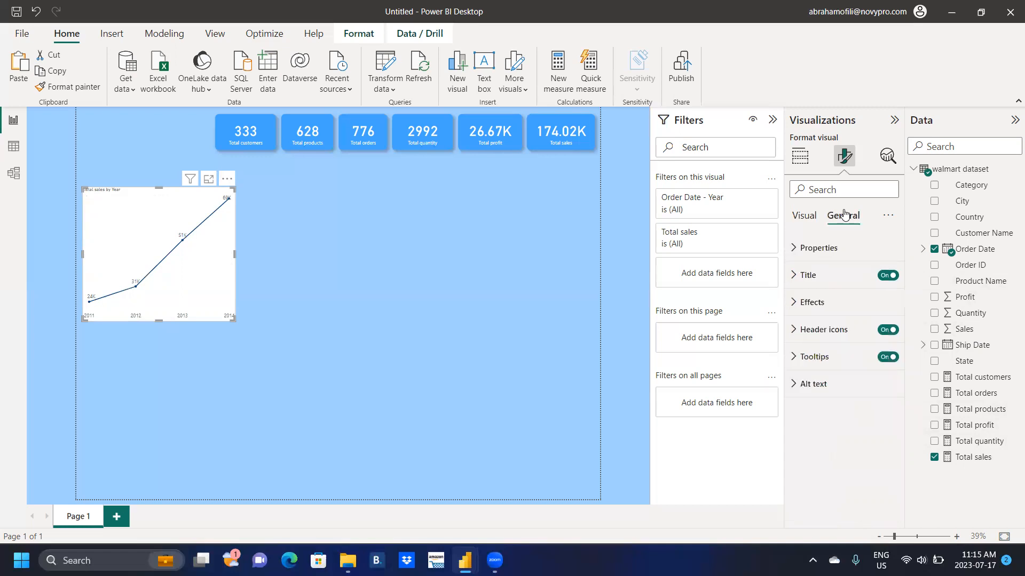
pyautogui.click(792, 303)
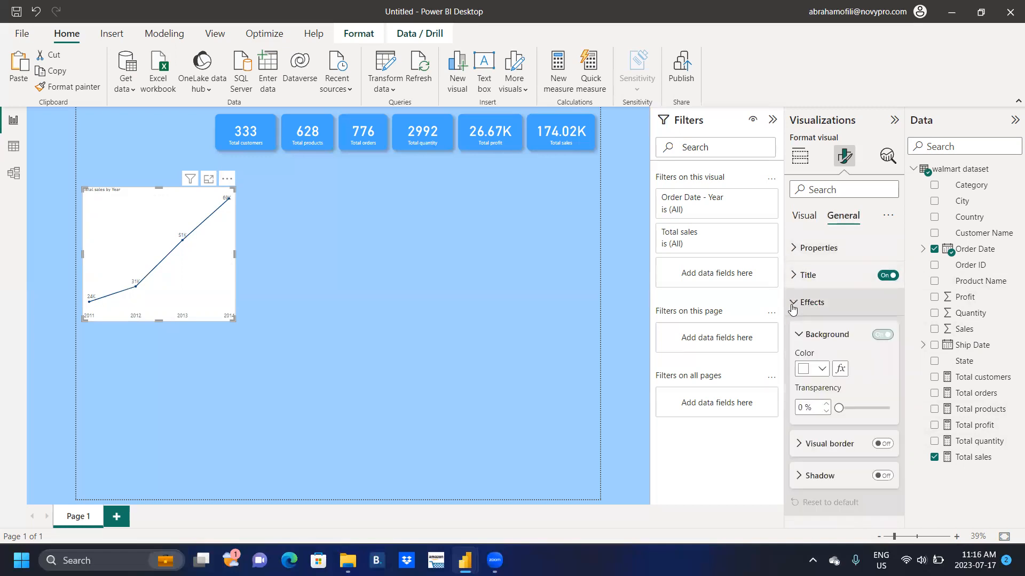
pyautogui.click(823, 369)
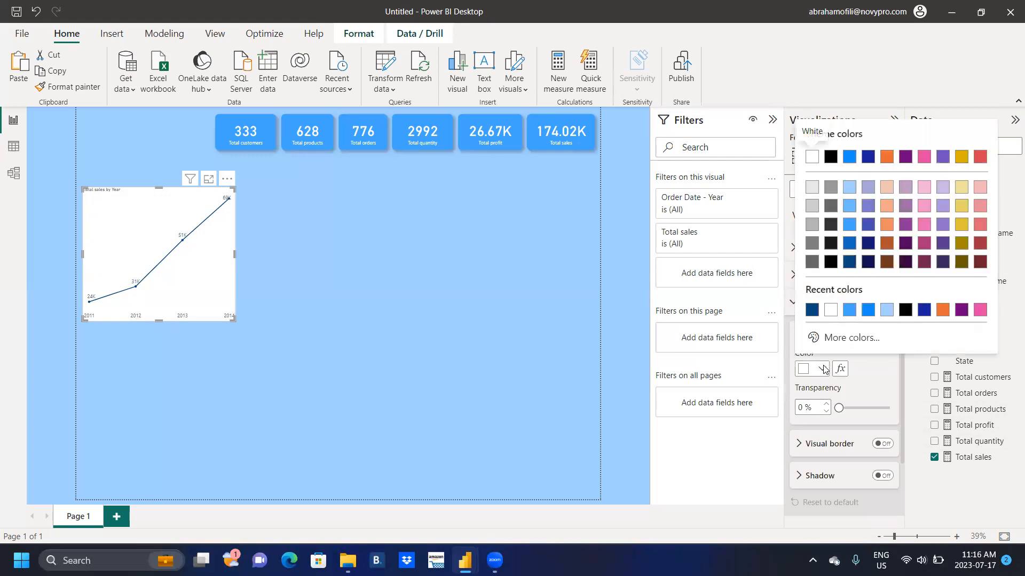
pyautogui.click(850, 310)
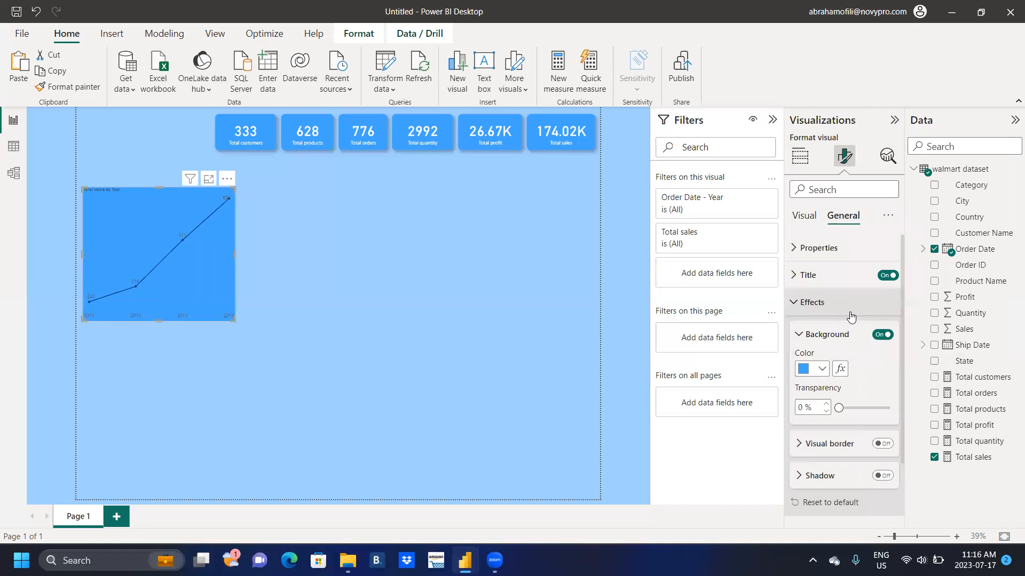
pyautogui.click(822, 369)
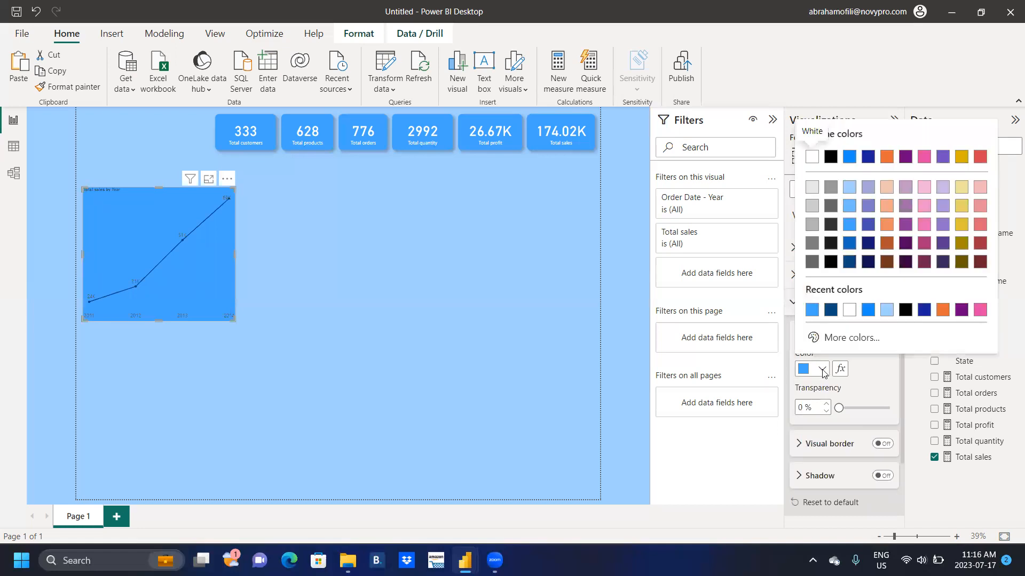
pyautogui.click(810, 314)
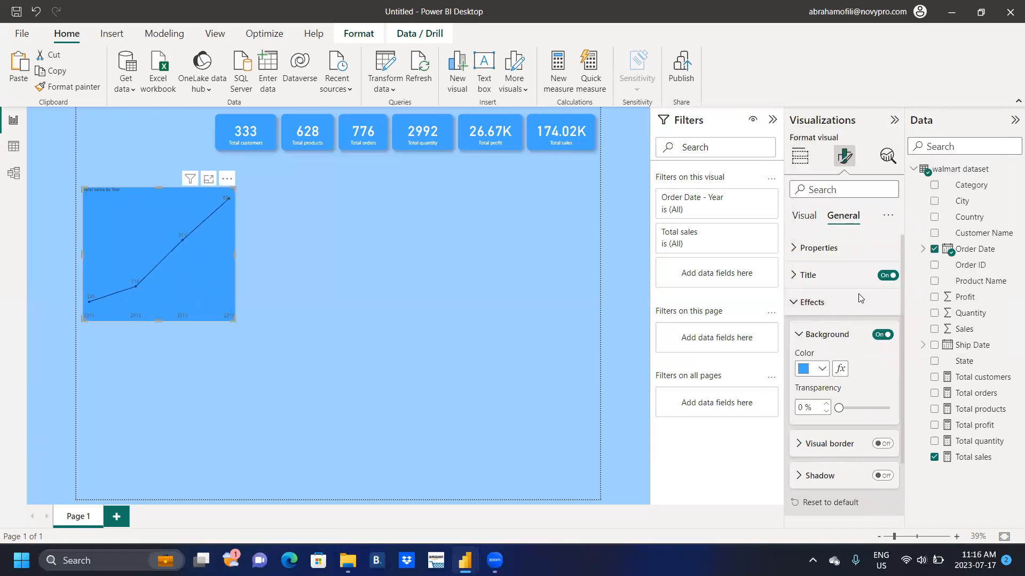
# Step: Change the line chart's title text to "Yearly sales trend"
pyautogui.click(807, 216)
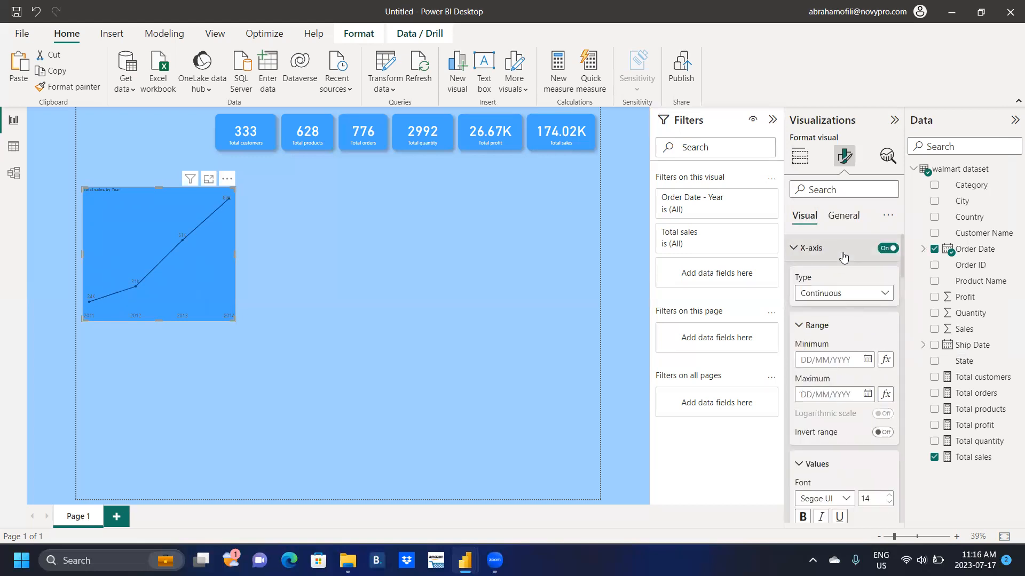
pyautogui.click(836, 216)
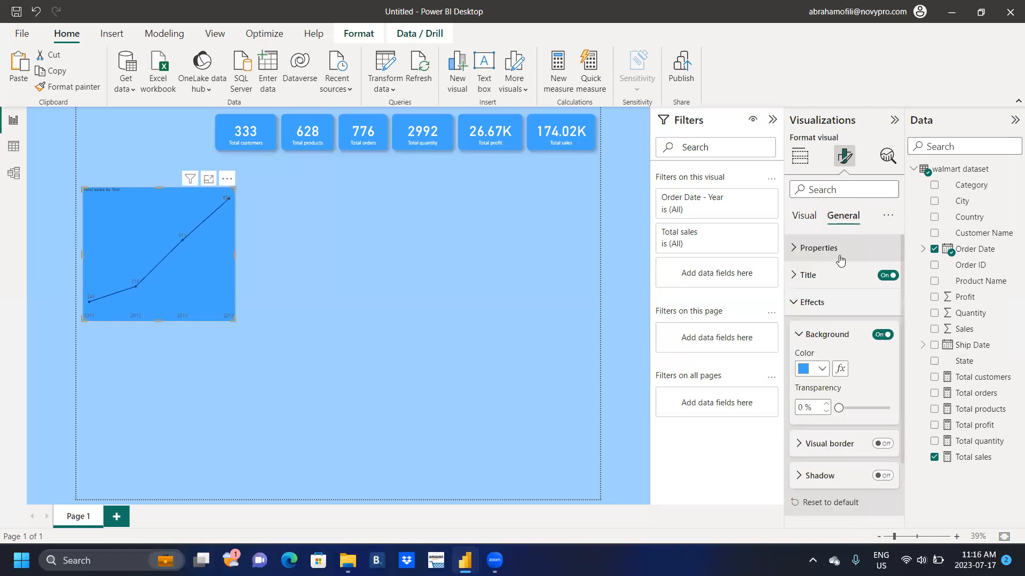
pyautogui.click(793, 275)
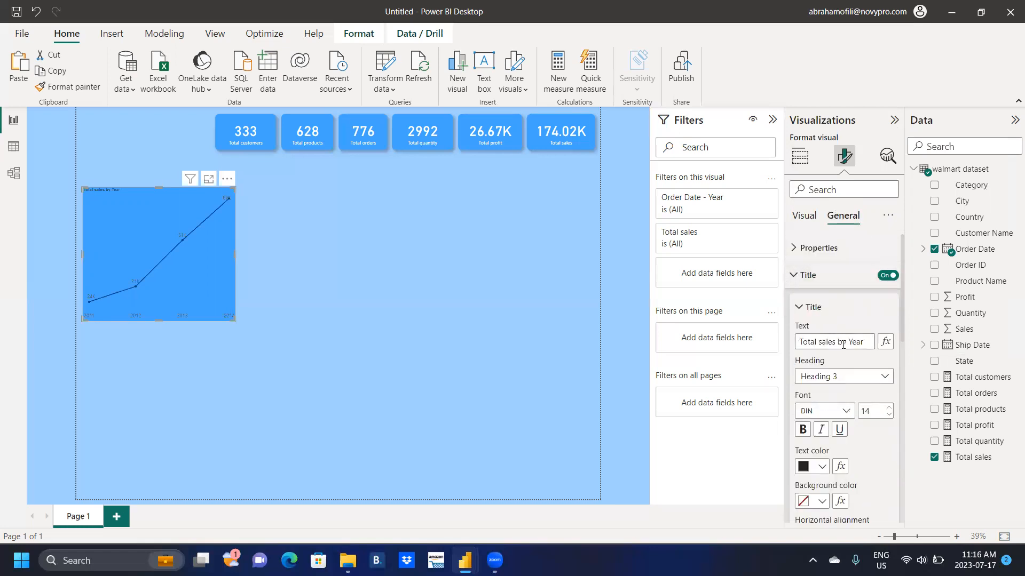
pyautogui.moveTo(867, 342); pyautogui.dragTo(759, 354)
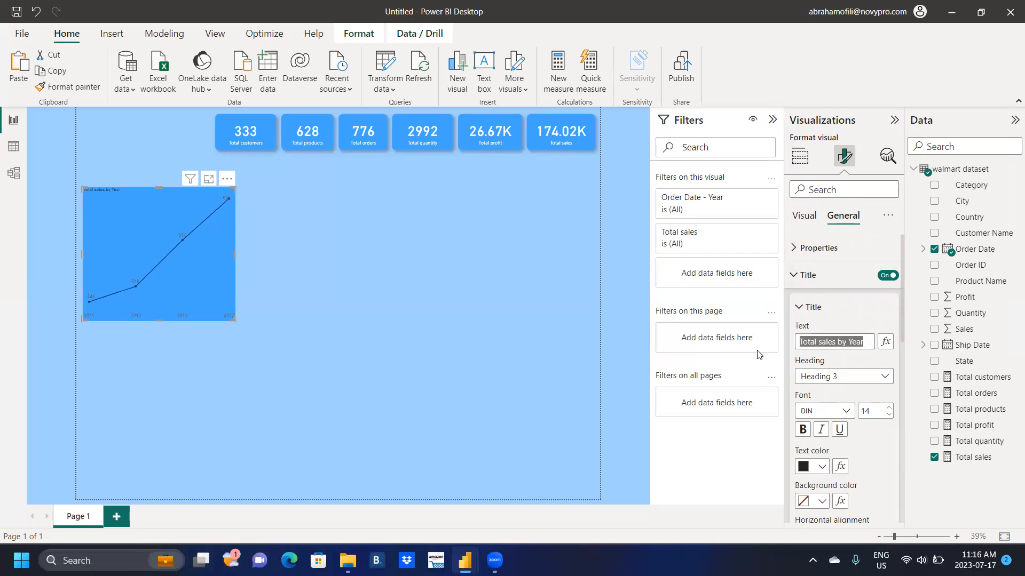
pyautogui.write('Yearly sales trend')
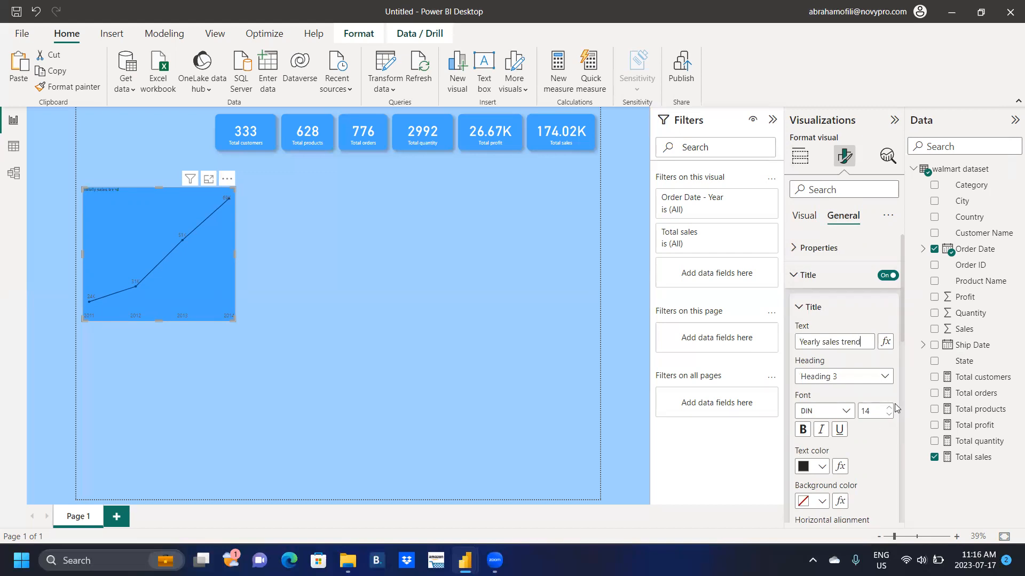
# Step: Set the chart title's font size to 20 and its text color to white
pyautogui.click(888, 408)
pyautogui.click(888, 408)
pyautogui.click(888, 409)
pyautogui.click(888, 409)
pyautogui.click(888, 408)
pyautogui.click(888, 409)
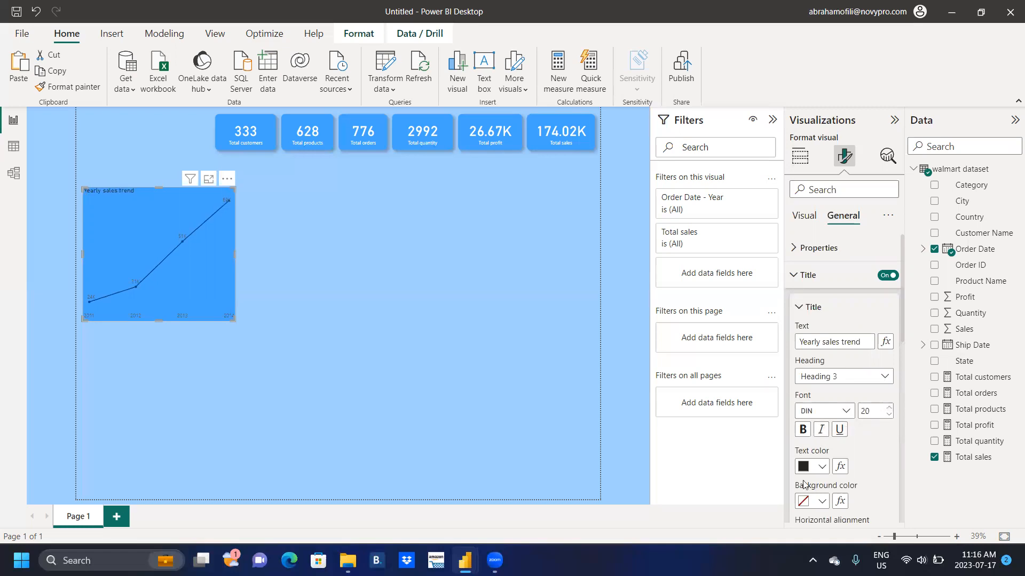
pyautogui.click(822, 466)
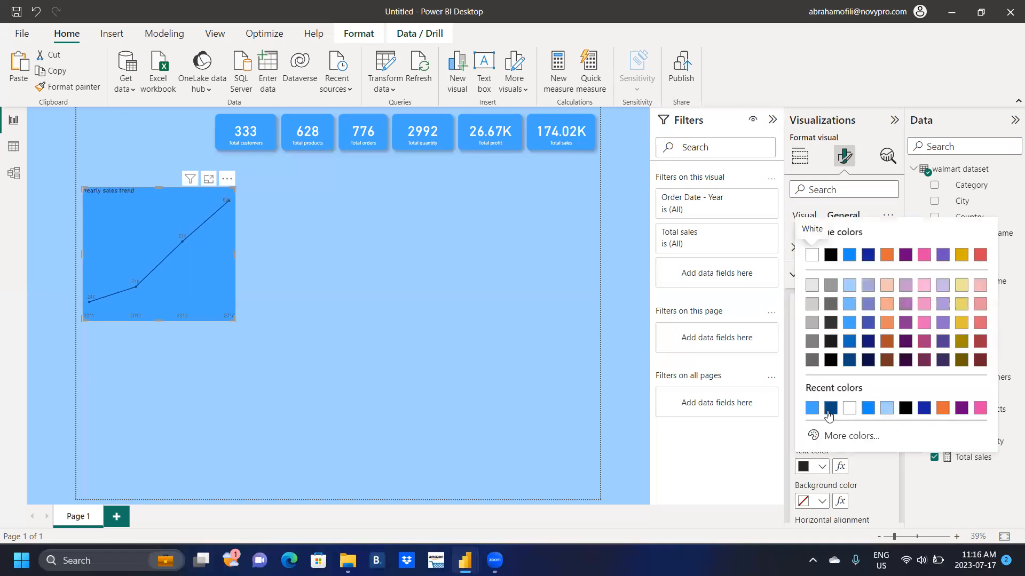
pyautogui.click(852, 407)
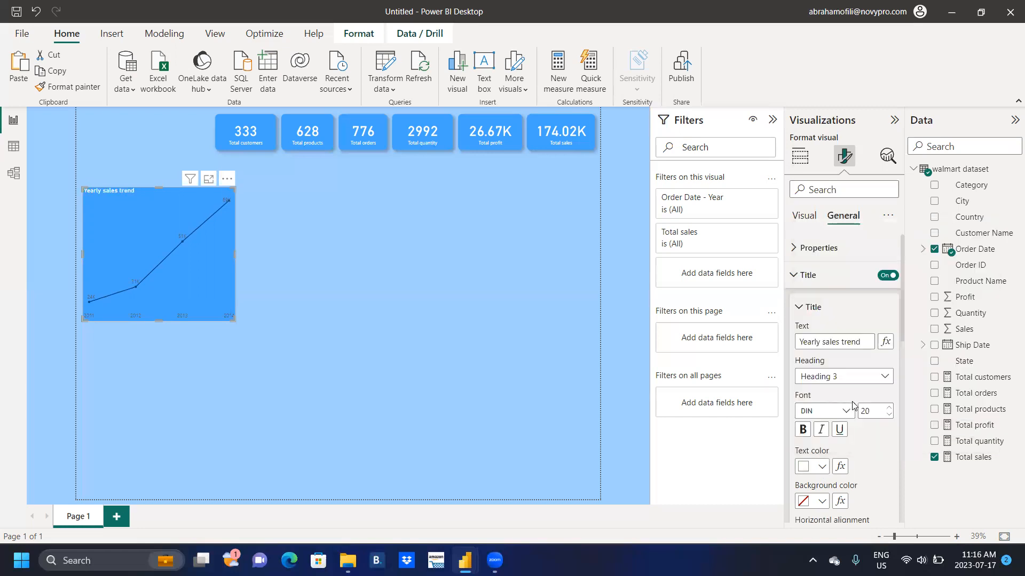
# Step: Change the color of the line chart's X-axis values to white
pyautogui.click(802, 222)
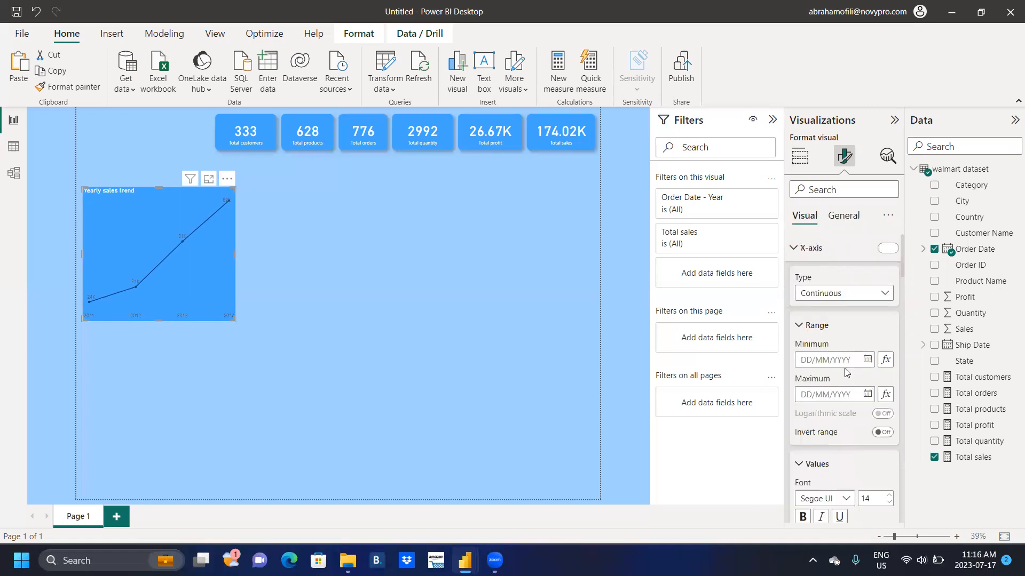
pyautogui.moveTo(903, 254)
pyautogui.mouseDown()
pyautogui.moveTo(905, 311)
pyautogui.moveTo(905, 251)
pyautogui.mouseUp()
pyautogui.scroll(-4, 881, 269)
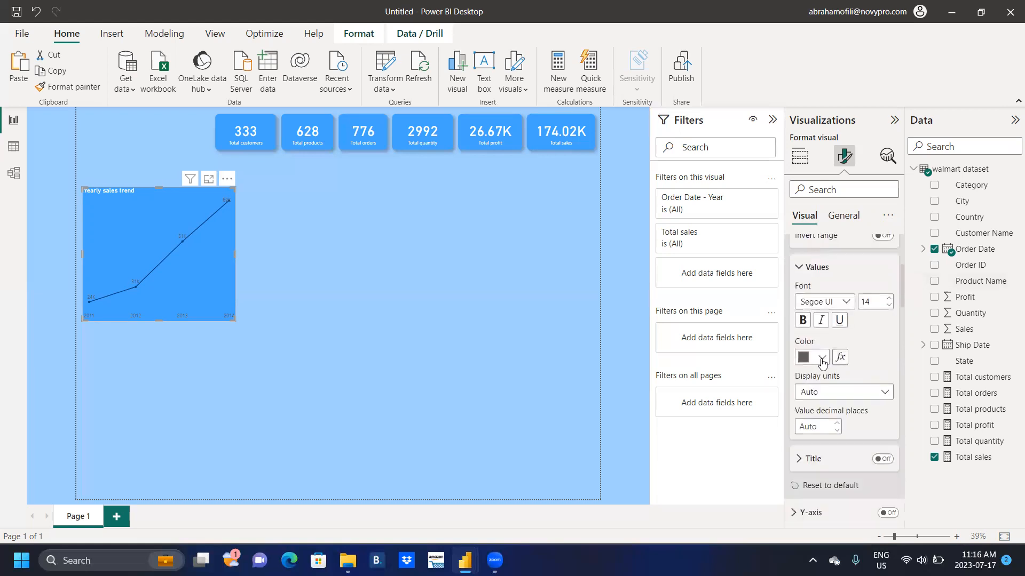
pyautogui.click(822, 358)
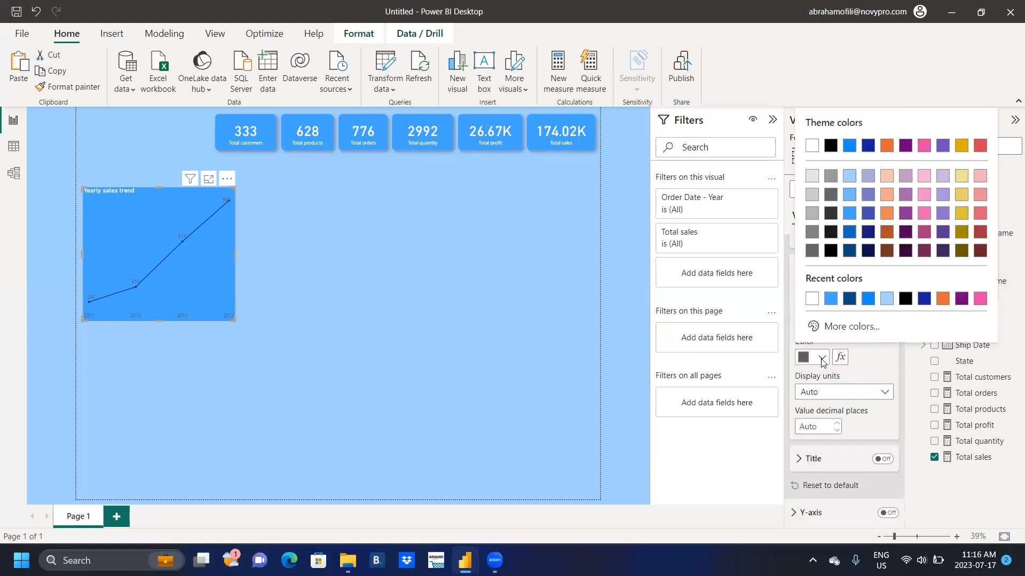
pyautogui.click(812, 300)
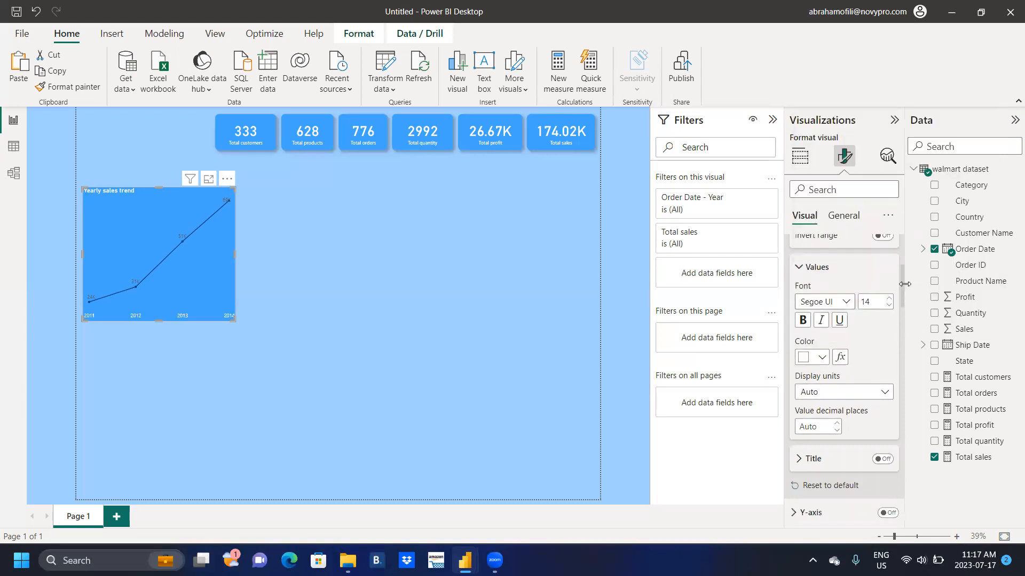
# Step: Color the line chart's data label values white and extend the chart upward to just below the measure cards
pyautogui.moveTo(902, 284); pyautogui.dragTo(905, 475)
pyautogui.click(822, 462)
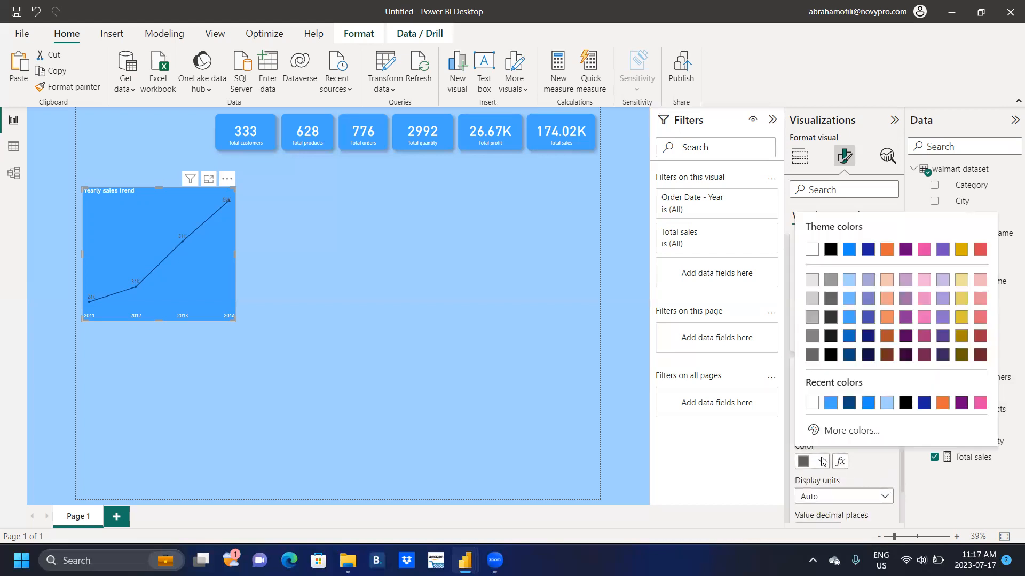
pyautogui.click(813, 403)
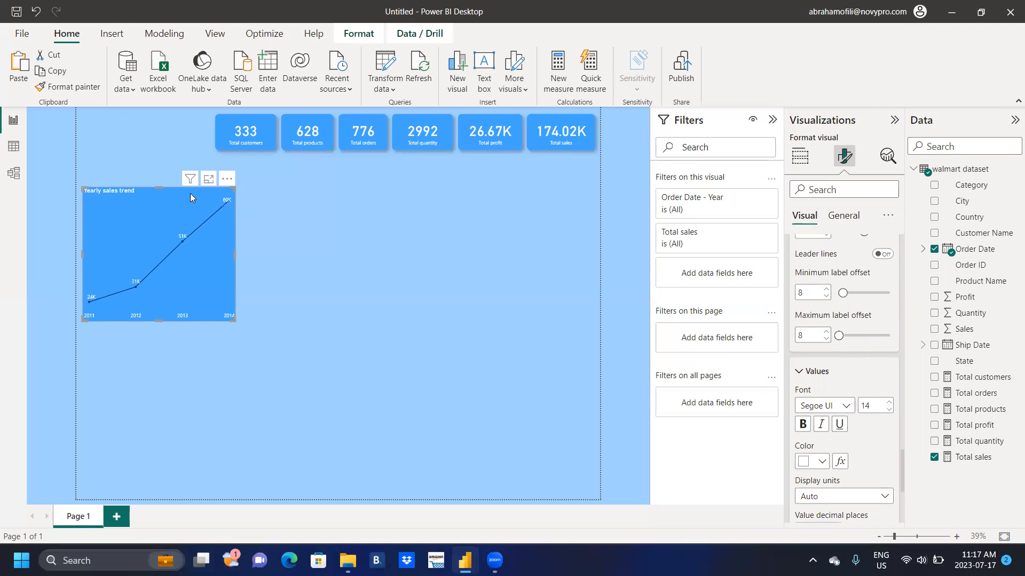
pyautogui.moveTo(159, 188); pyautogui.dragTo(160, 158)
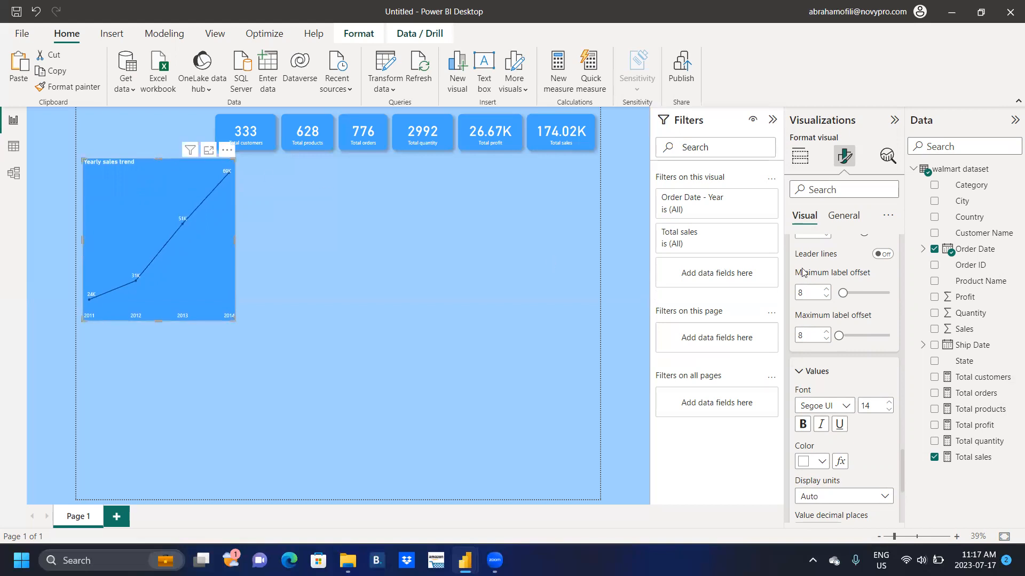
# Step: Turn on the line chart's shadow and a medium blue visual border with 15 px rounded corners
pyautogui.click(849, 216)
pyautogui.click(881, 403)
pyautogui.click(885, 369)
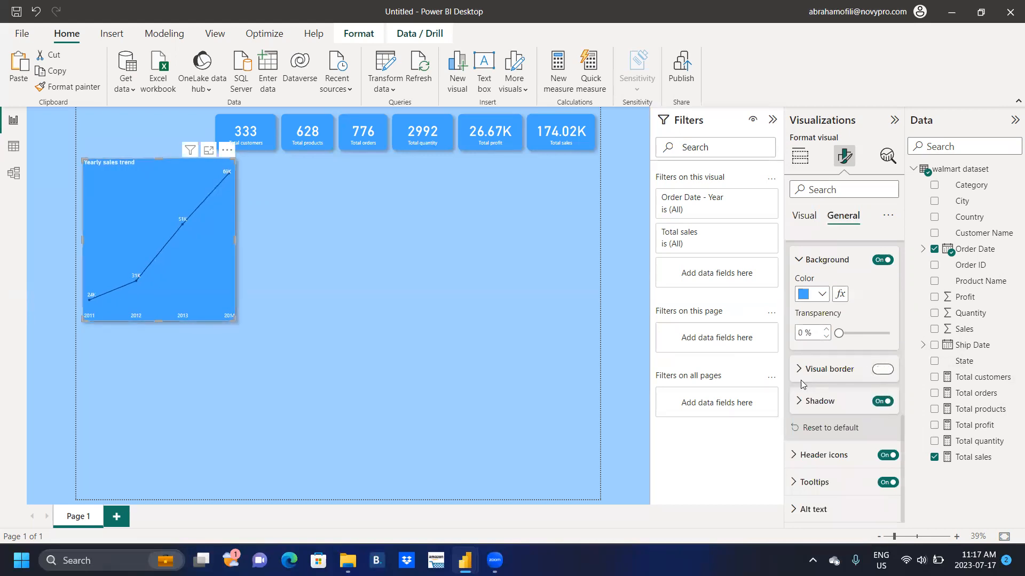
pyautogui.click(798, 373)
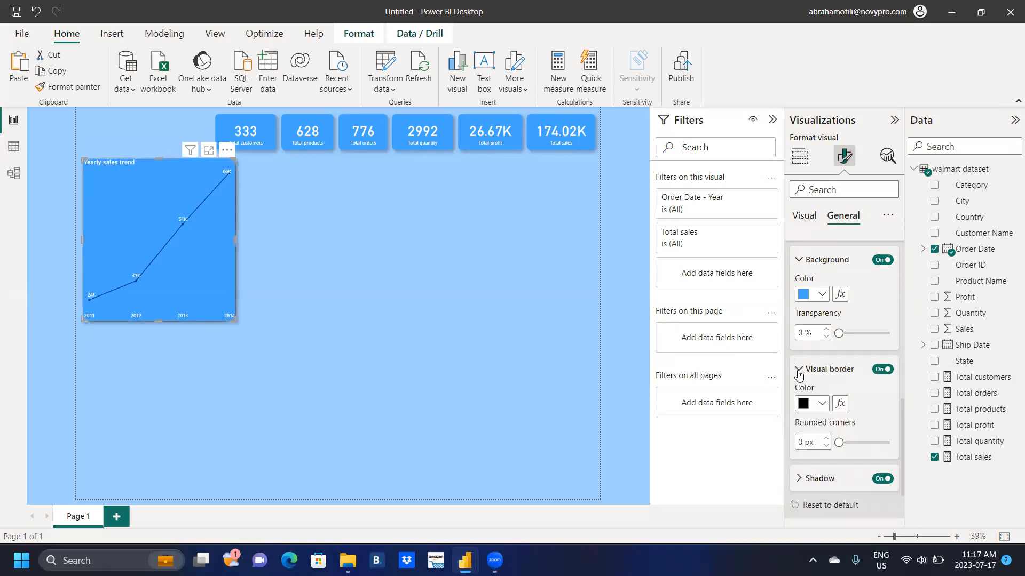
pyautogui.click(820, 404)
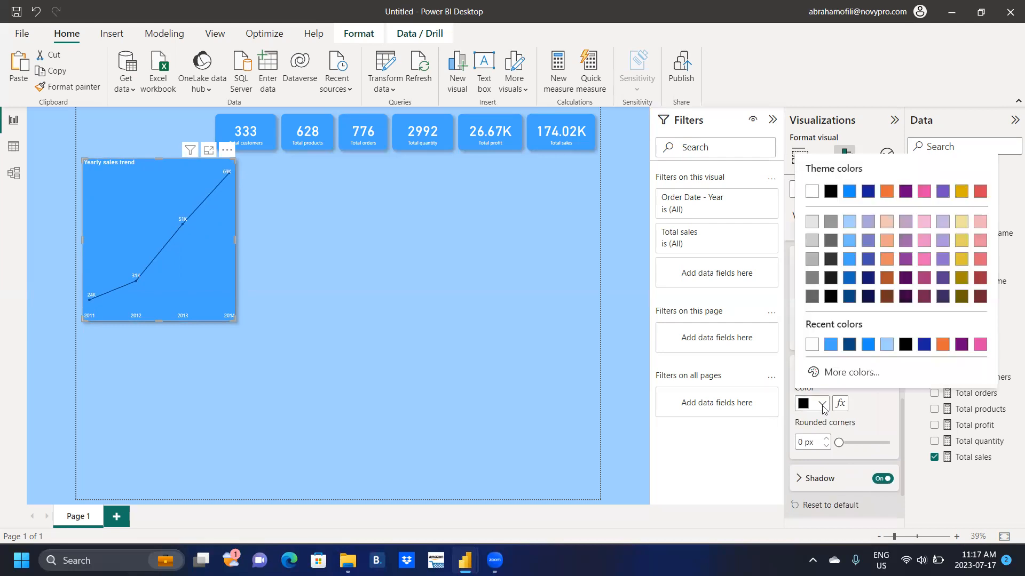
pyautogui.click(830, 345)
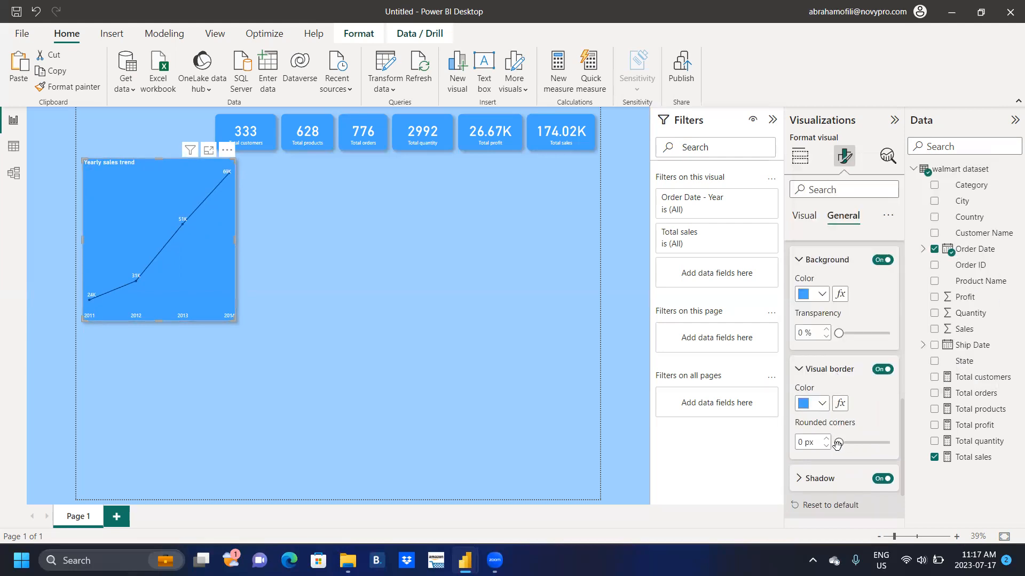
pyautogui.moveTo(838, 446); pyautogui.dragTo(864, 442)
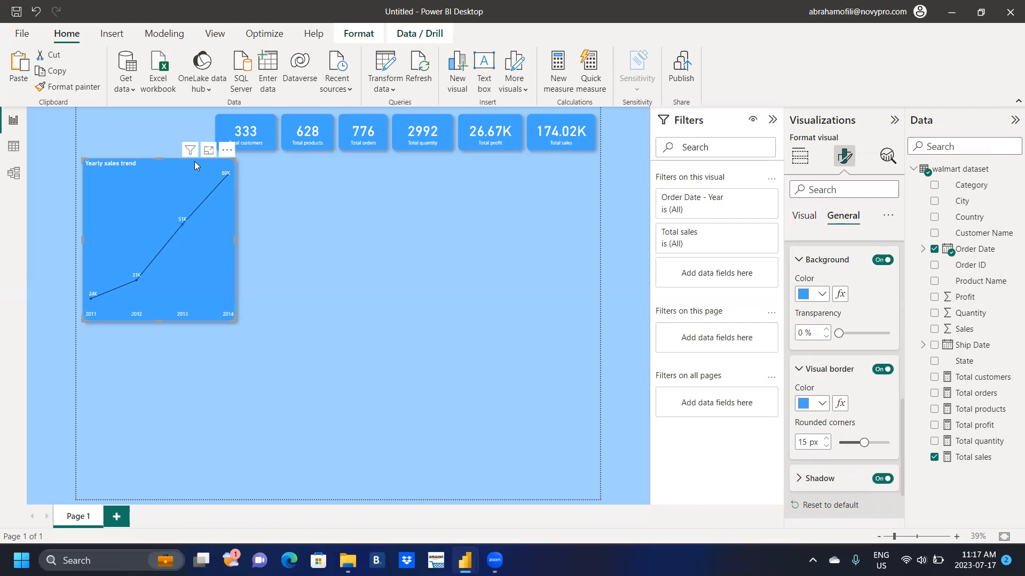
pyautogui.click(324, 169)
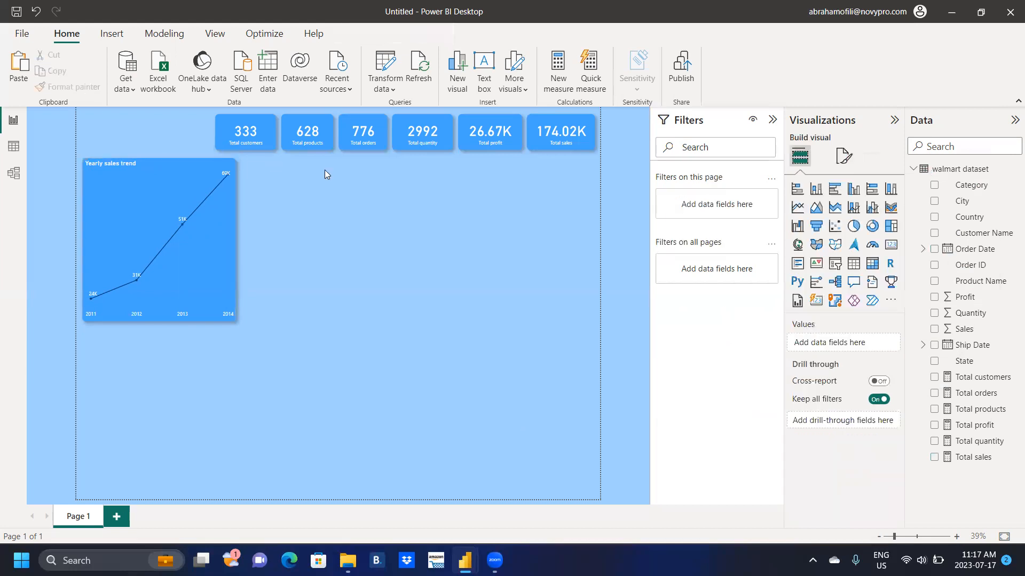
# Step: Widen the yearly sales trend line chart to roughly one and a half times its width and shorten it to a landscape shape
pyautogui.click(184, 166)
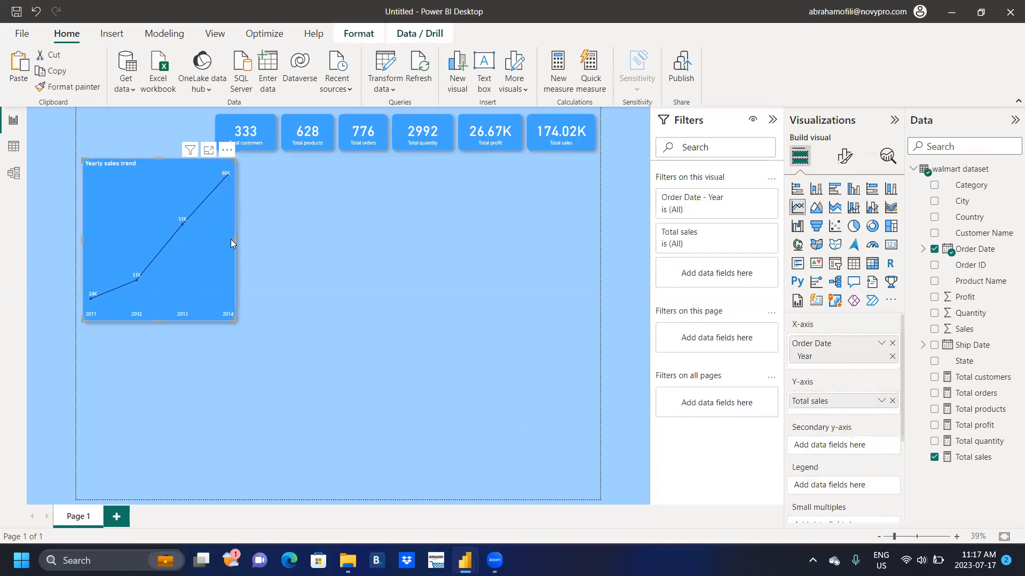
pyautogui.moveTo(236, 239); pyautogui.dragTo(318, 227)
pyautogui.moveTo(202, 310); pyautogui.dragTo(211, 276)
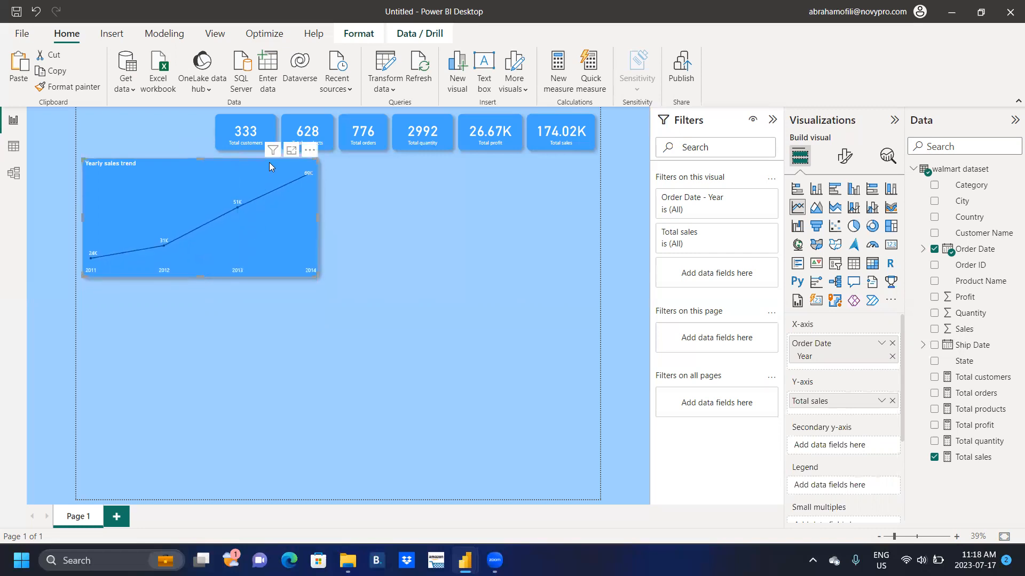
# Step: Duplicate the yearly sales trend chart and place the copy directly beside the original, aligned below the measure cards
pyautogui.click(414, 172)
pyautogui.hotkey('ctrl', 'v')
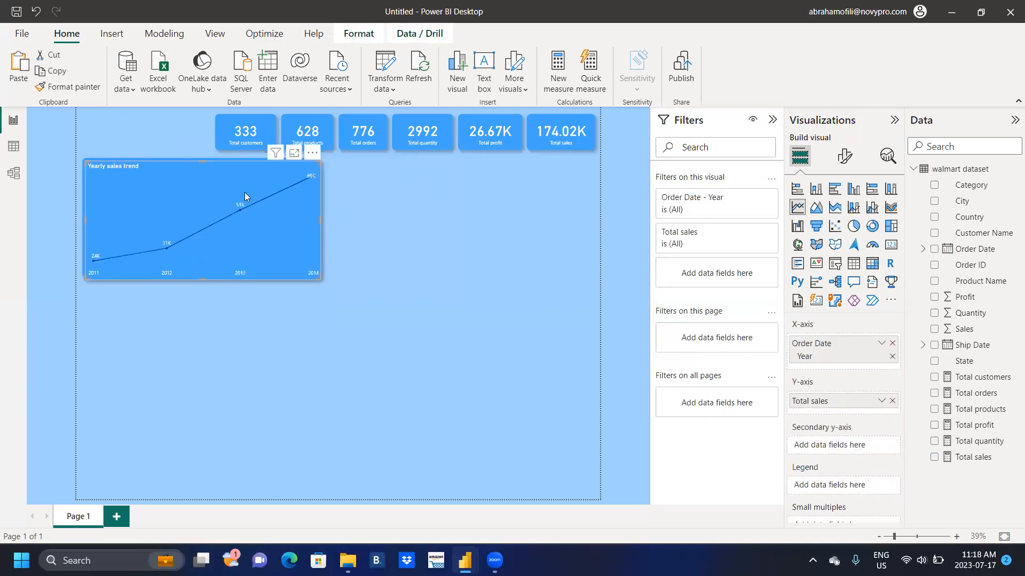
pyautogui.moveTo(243, 195); pyautogui.dragTo(478, 196)
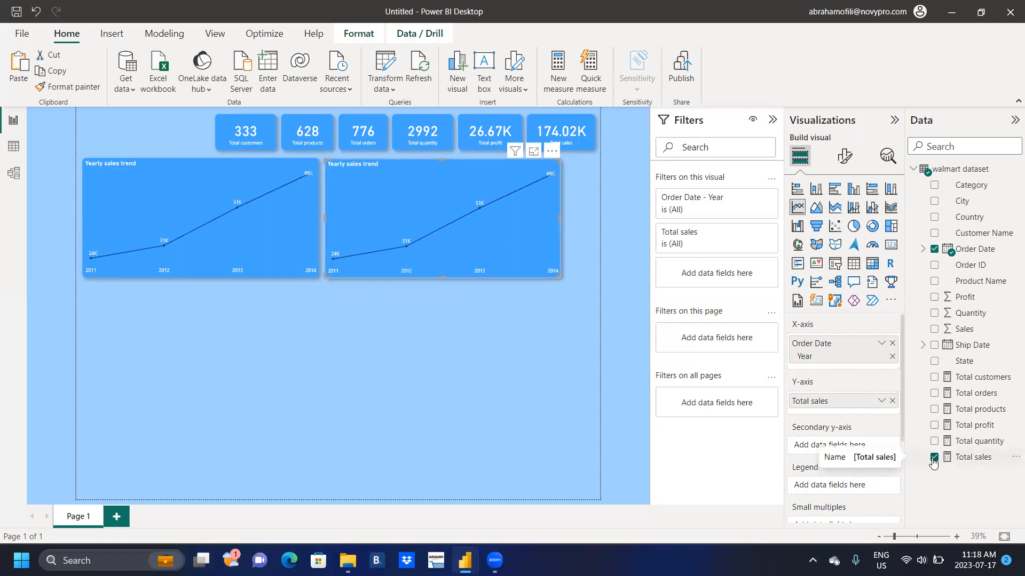
# Step: Convert the copied chart to an area chart and replace Total sales with Total profit on its Y-axis
pyautogui.click(818, 212)
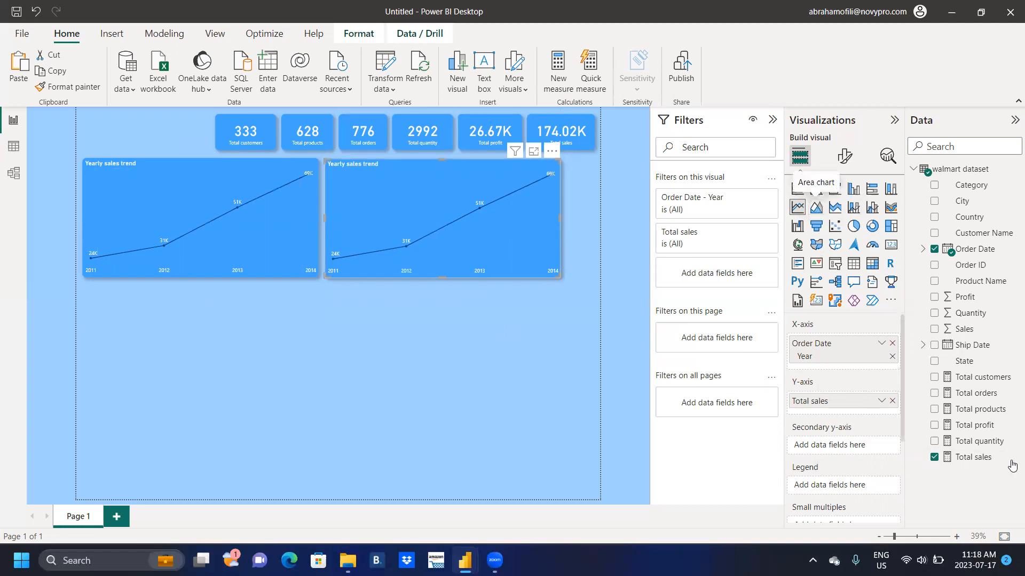
pyautogui.click(933, 457)
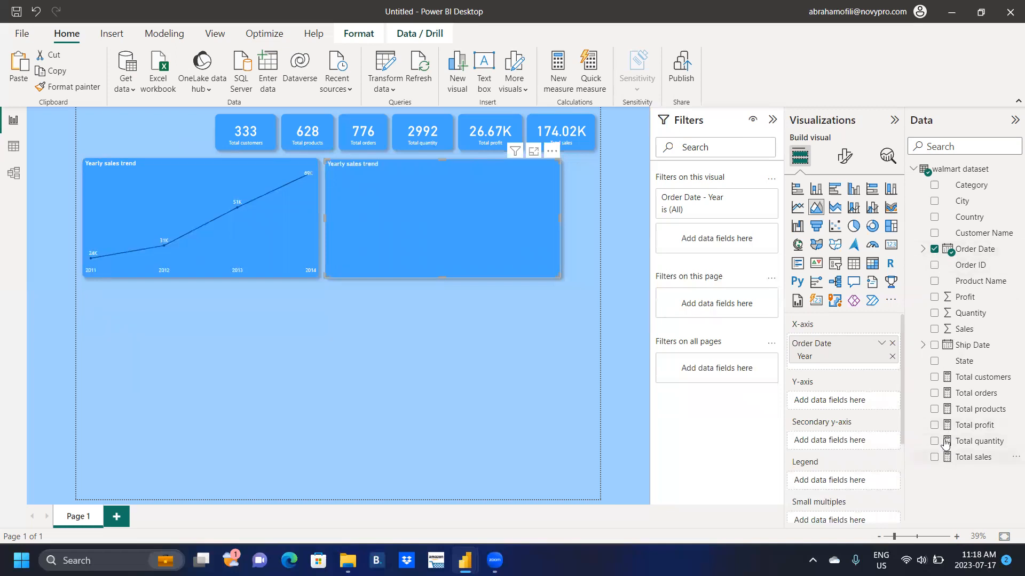
pyautogui.click(934, 426)
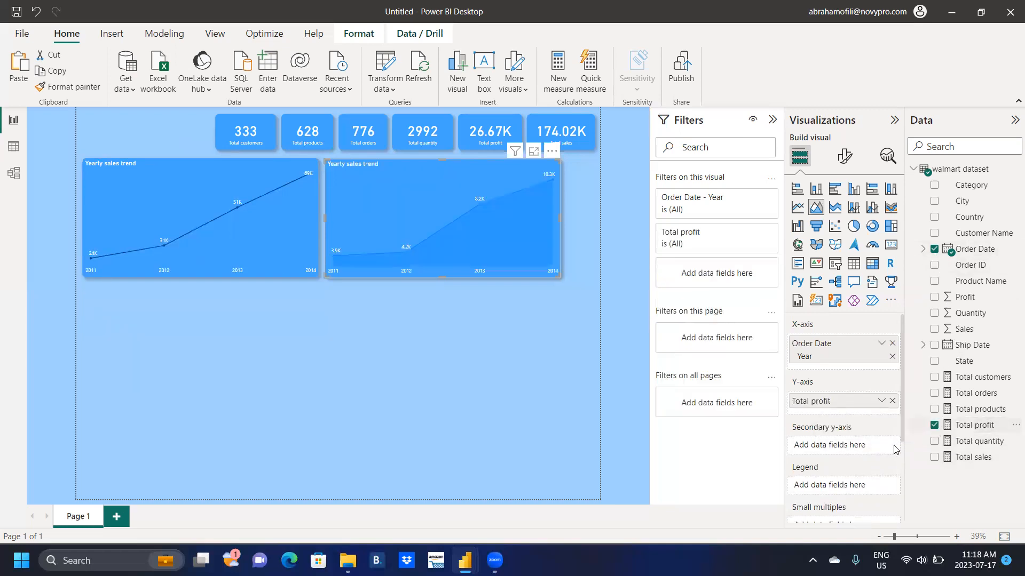
# Step: Change the area chart's title text to "Yearly profit trend"
pyautogui.click(843, 162)
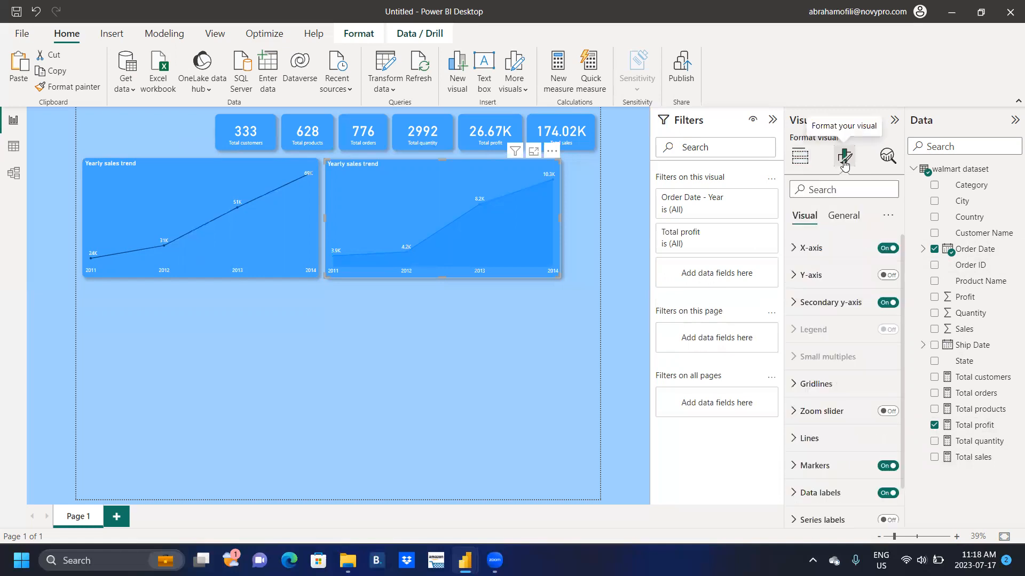
pyautogui.click(853, 214)
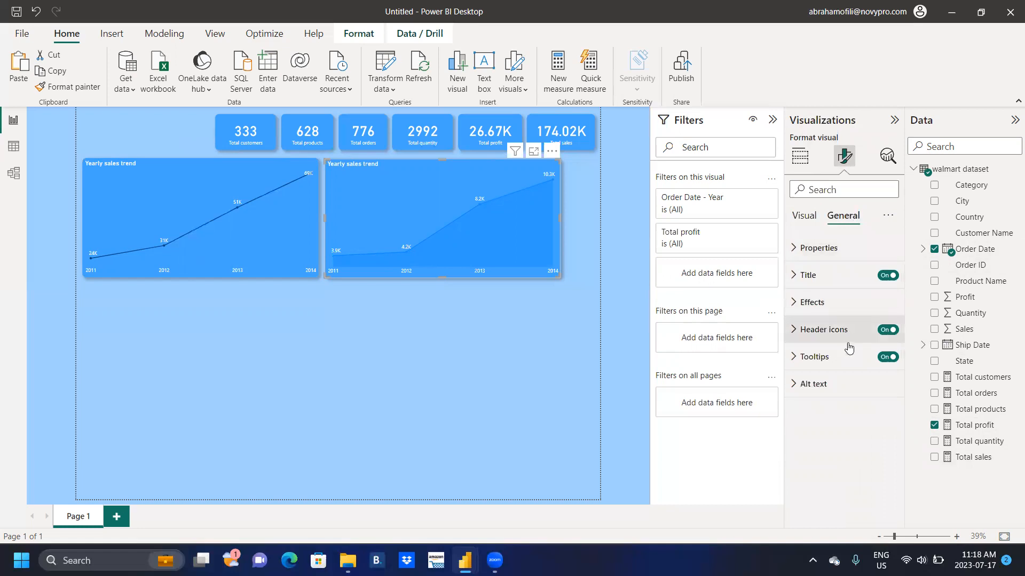
pyautogui.click(795, 275)
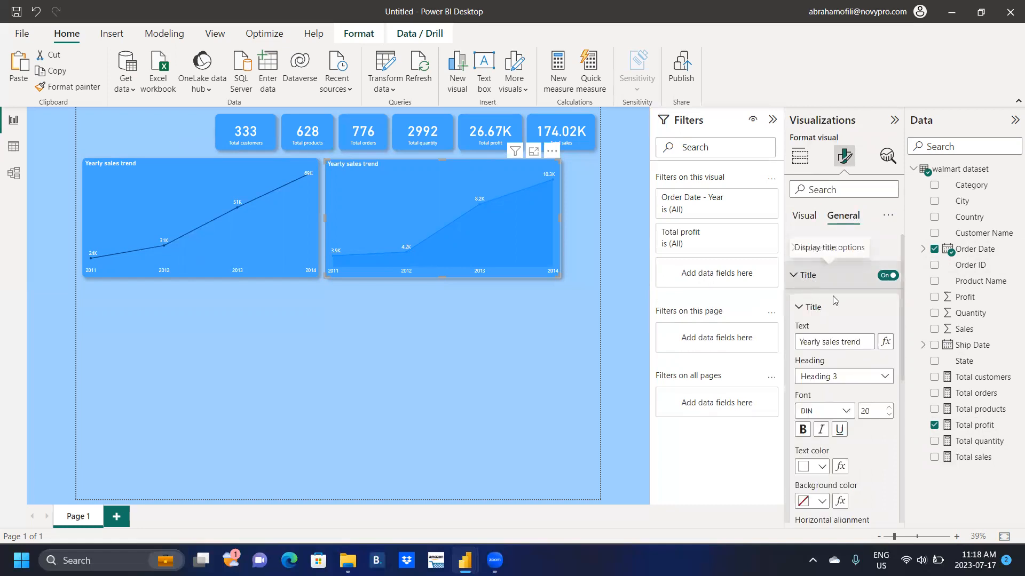
pyautogui.click(839, 342)
pyautogui.press('BackSpace')
pyautogui.press('BackSpace')
pyautogui.press('BackSpace')
pyautogui.press('BackSpace')
pyautogui.press('BackSpace')
pyautogui.write('pr')
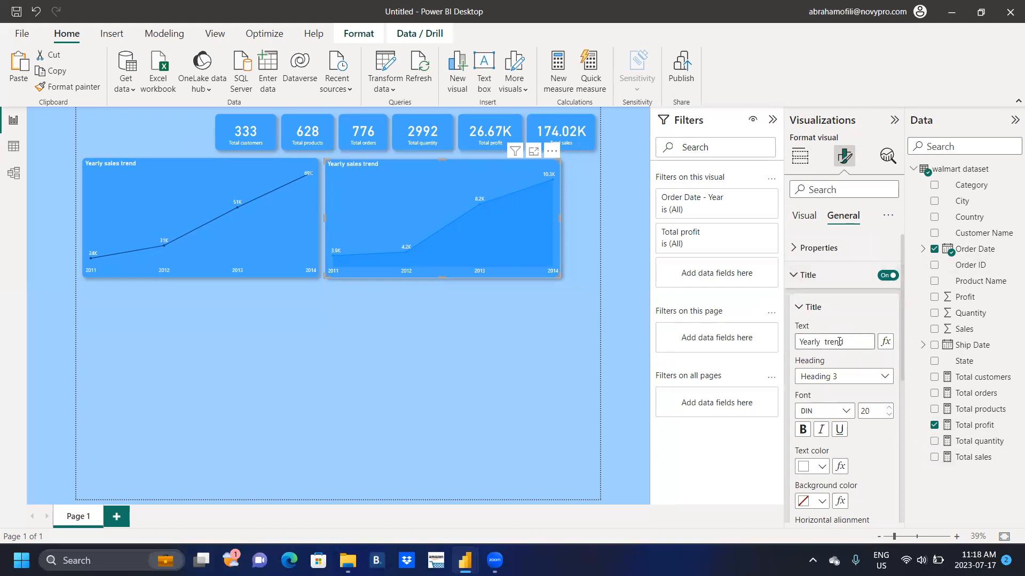
pyautogui.write('ofit')
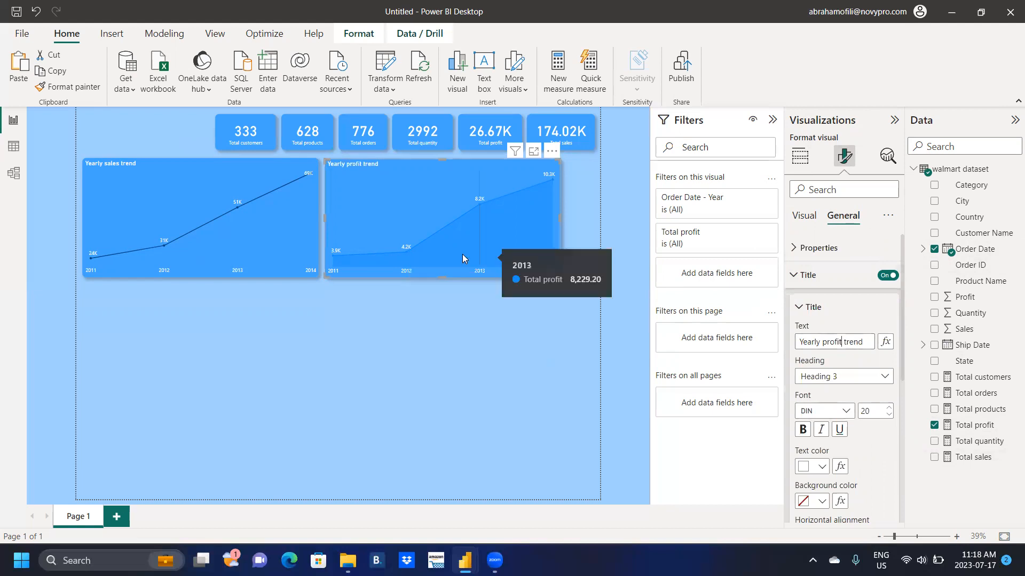
# Step: Set the Total profit line color of the area chart to dark blue
pyautogui.click(804, 218)
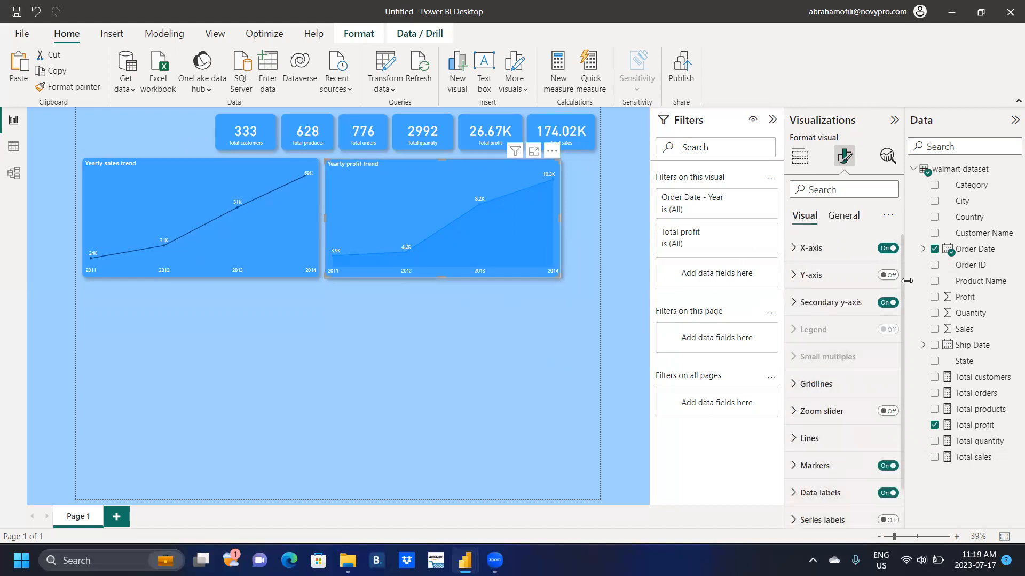
pyautogui.scroll(-1, 903, 292)
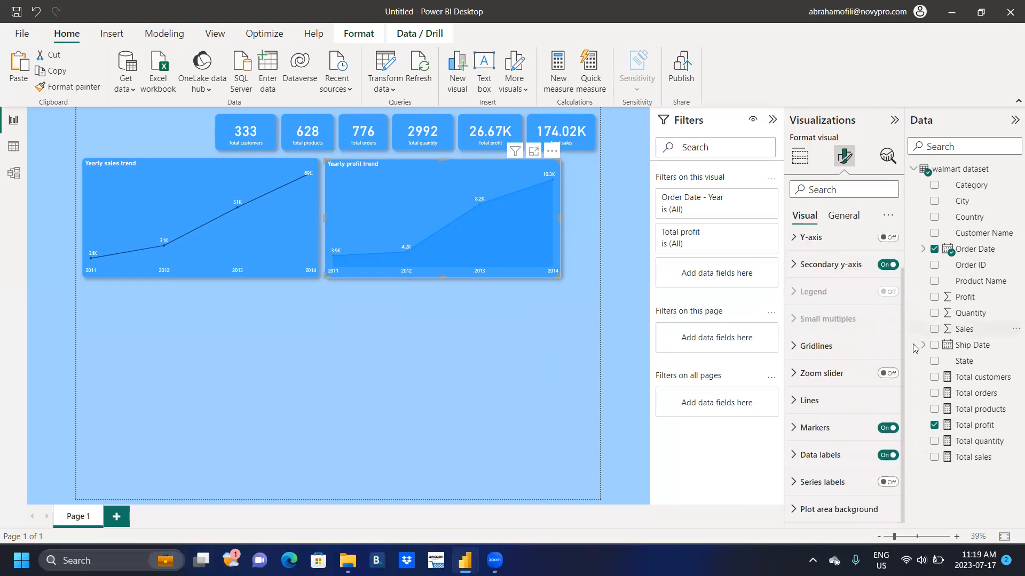
pyautogui.click(793, 409)
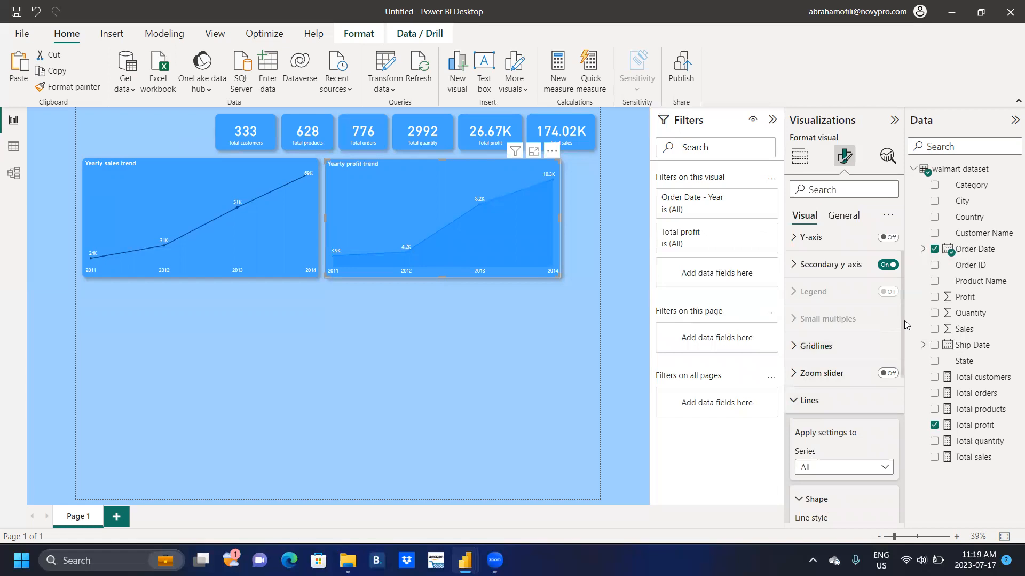
pyautogui.moveTo(901, 343); pyautogui.dragTo(904, 461)
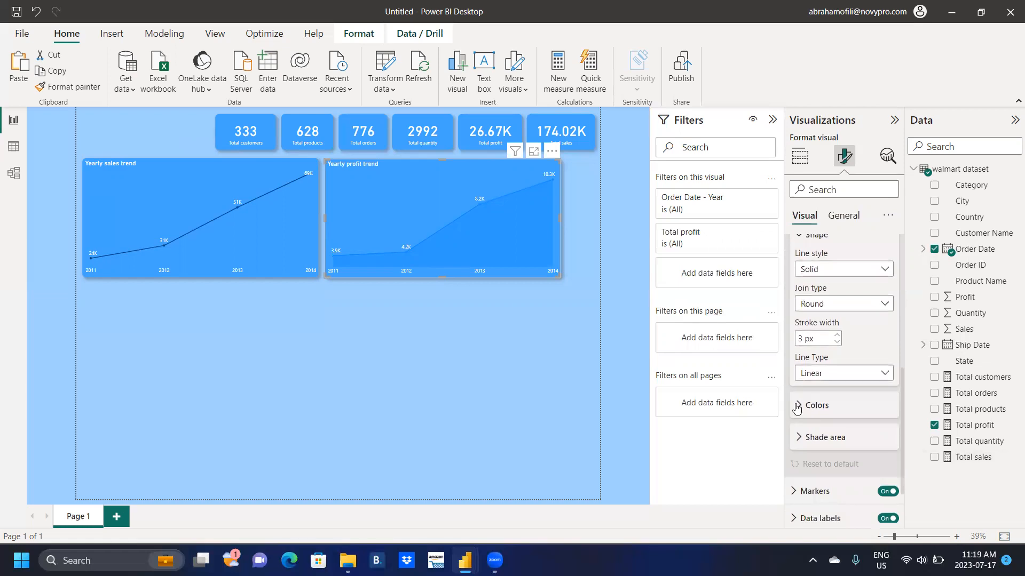
pyautogui.click(797, 407)
pyautogui.click(822, 442)
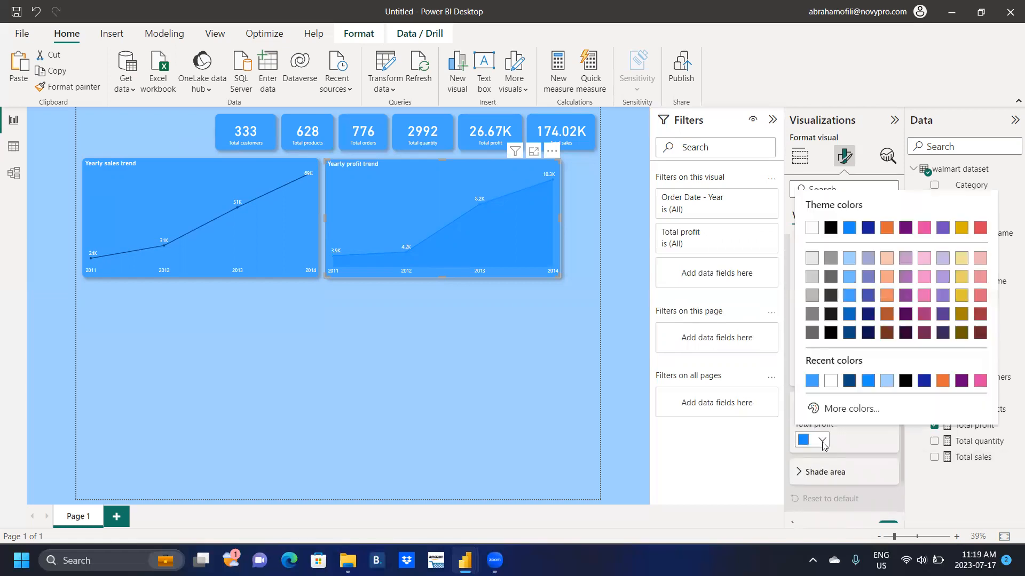
pyautogui.click(849, 381)
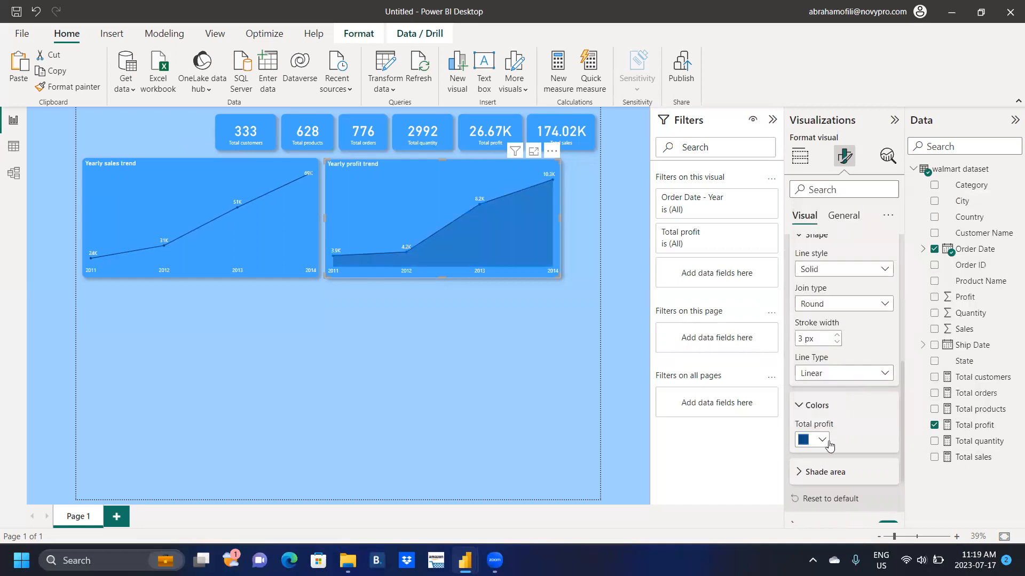
# Step: Give the area chart's Total profit series a custom dark green color, #025217
pyautogui.click(820, 440)
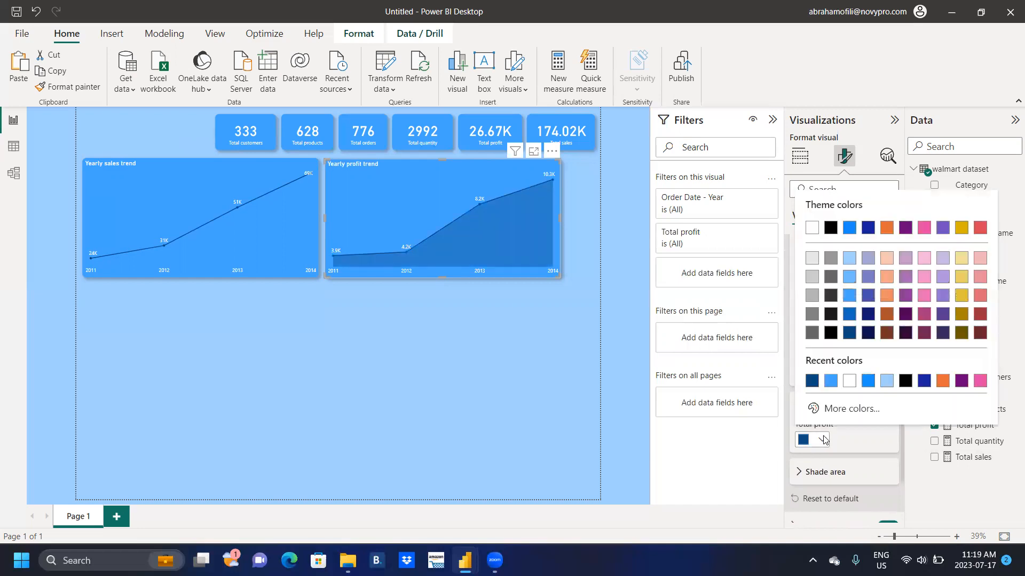
pyautogui.click(843, 415)
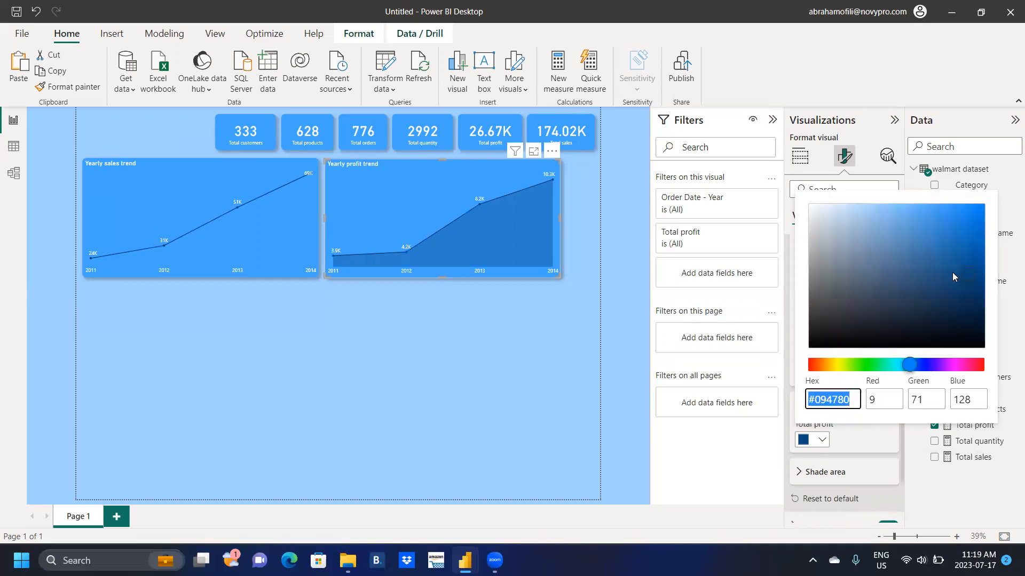
pyautogui.moveTo(964, 279); pyautogui.dragTo(981, 307)
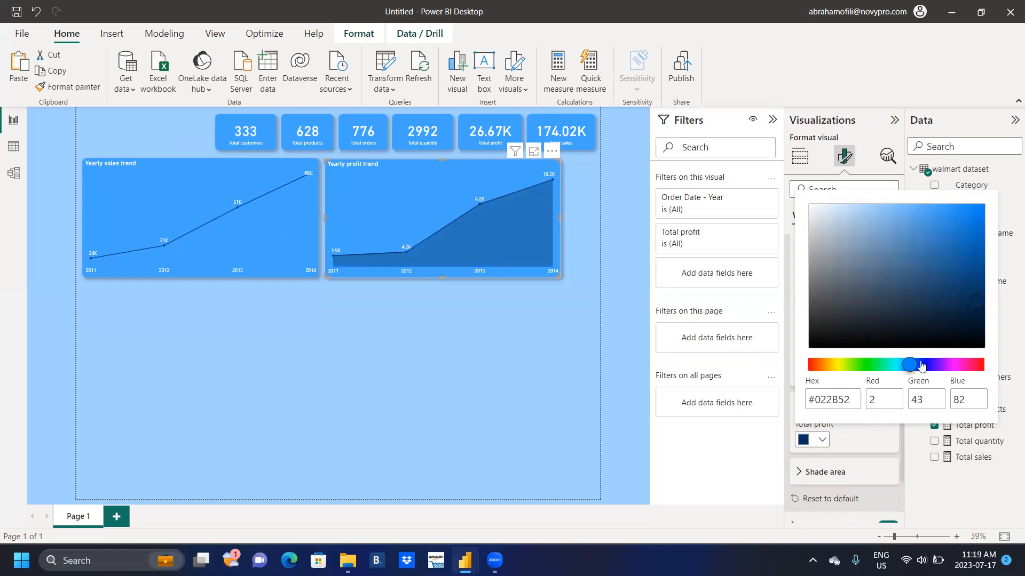
pyautogui.moveTo(908, 372); pyautogui.dragTo(880, 372)
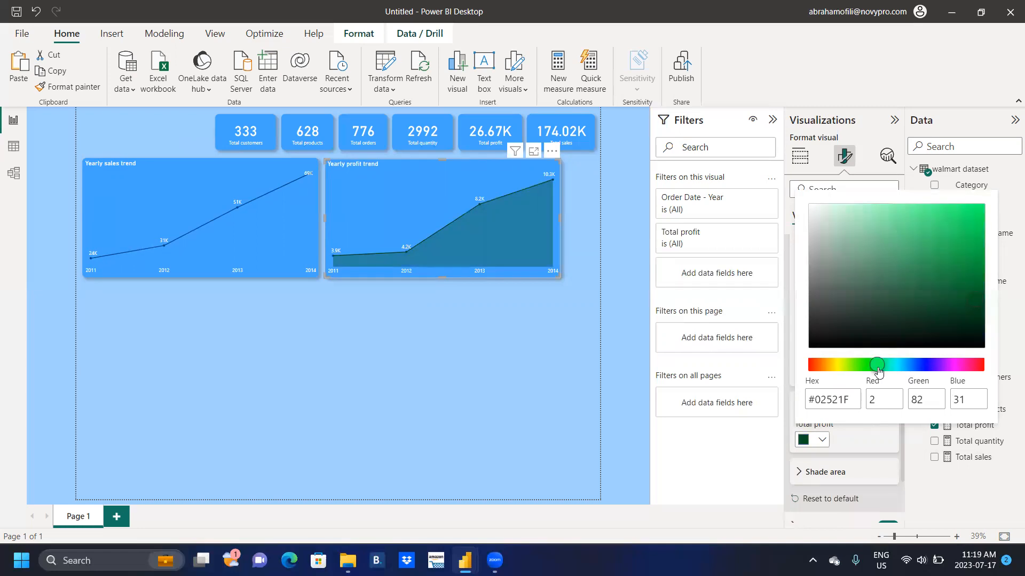
pyautogui.moveTo(878, 372); pyautogui.dragTo(876, 372)
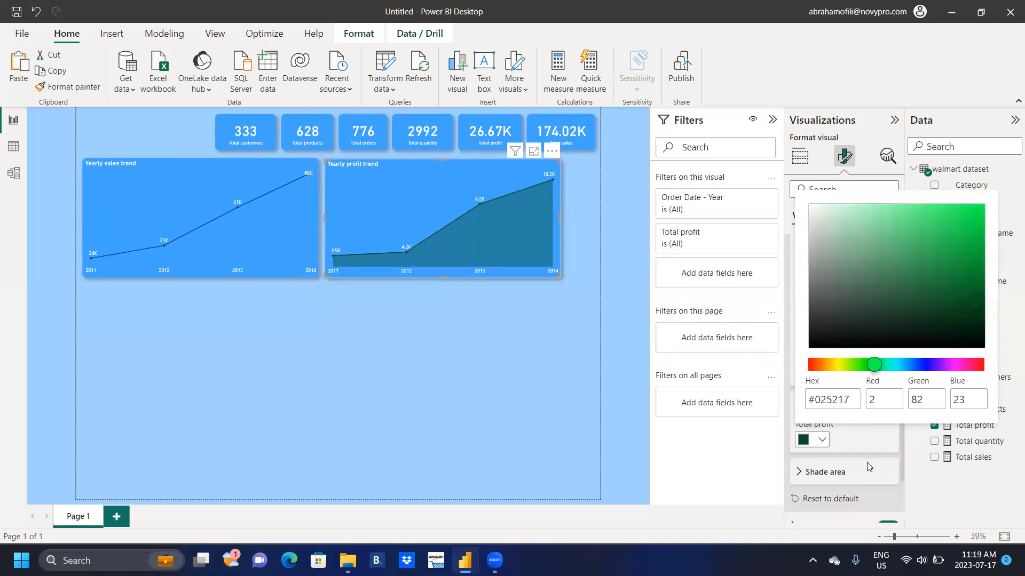
pyautogui.click(883, 445)
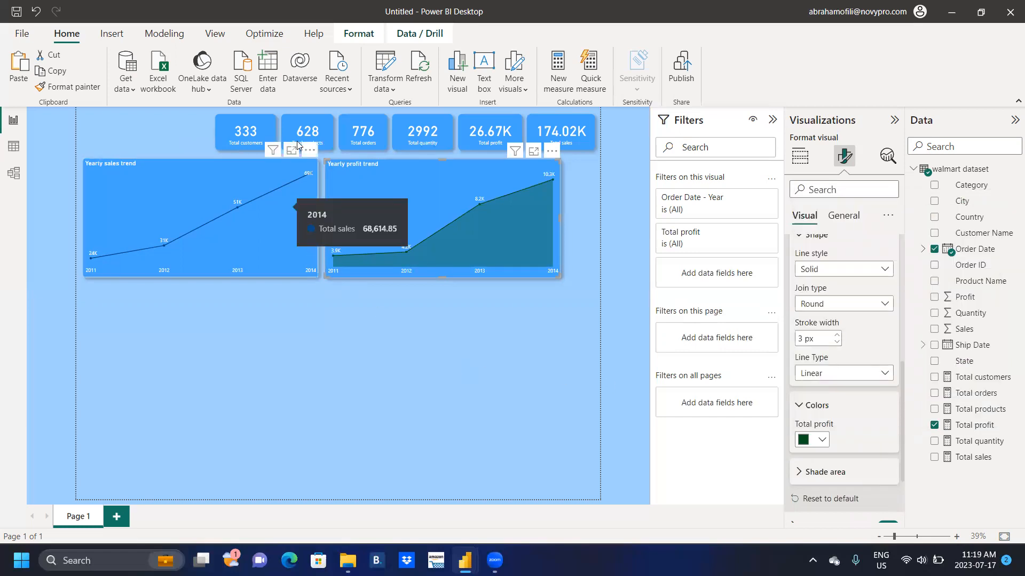
# Step: Narrow the sales trend chart slightly, move the profit trend chart up against it and narrow that one to a similar width
pyautogui.click(300, 185)
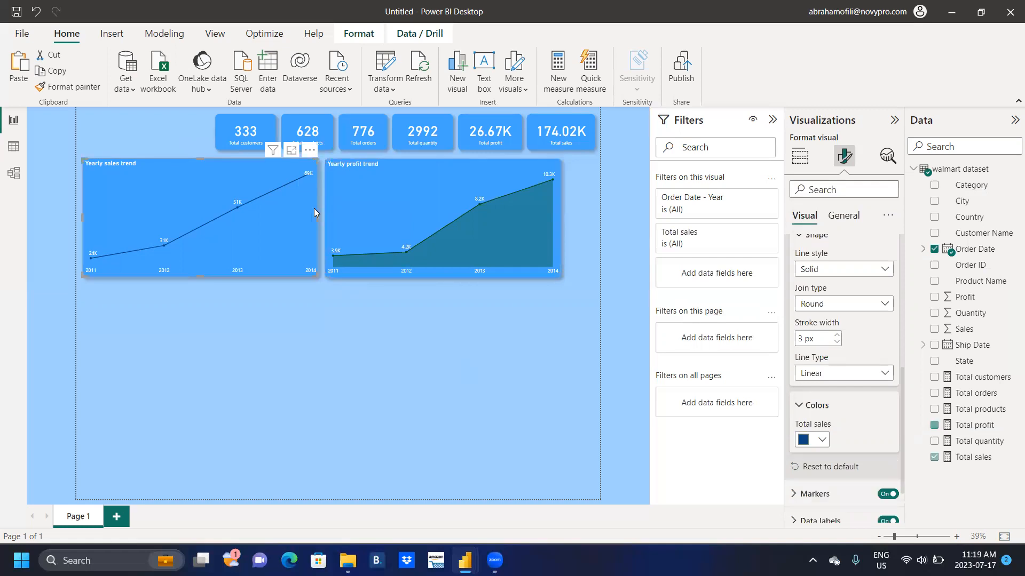
pyautogui.moveTo(317, 216); pyautogui.dragTo(299, 214)
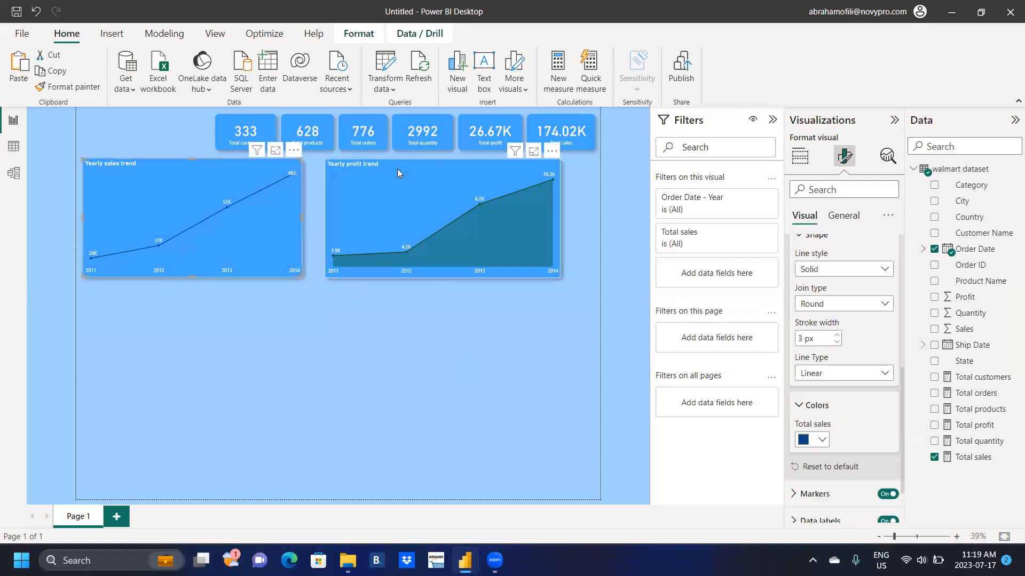
pyautogui.moveTo(395, 167); pyautogui.dragTo(384, 169)
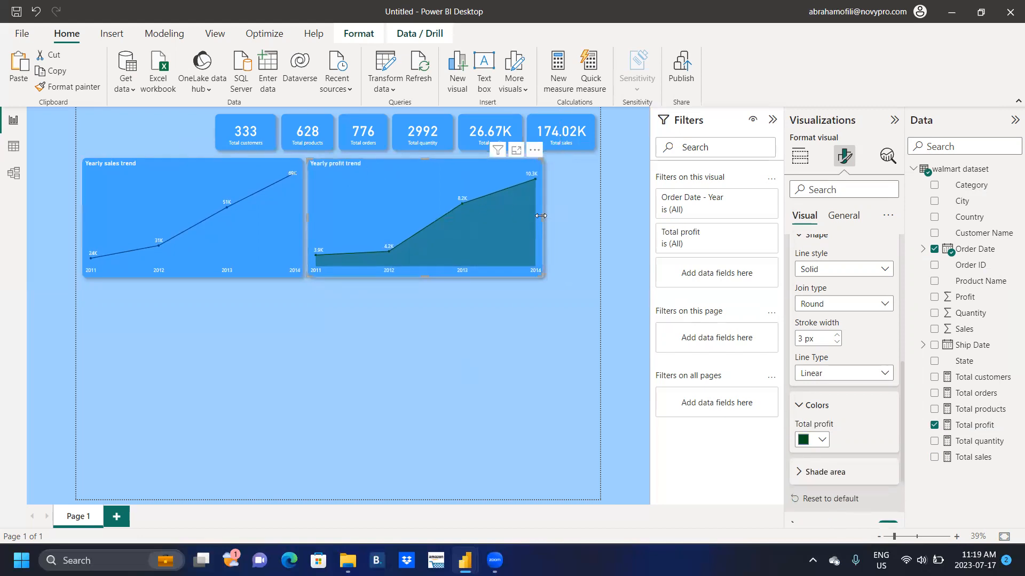
pyautogui.moveTo(541, 215); pyautogui.dragTo(522, 222)
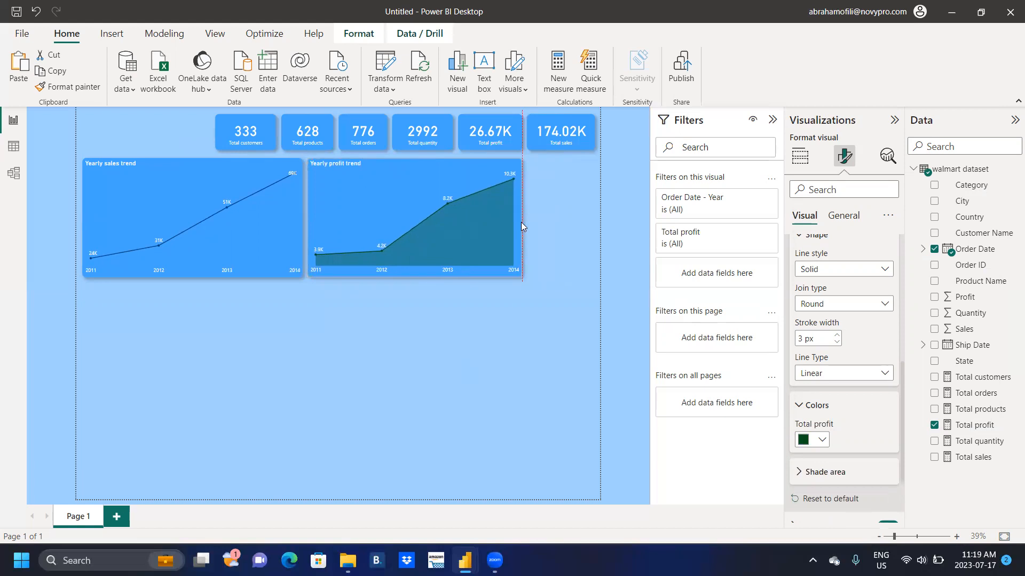
pyautogui.moveTo(521, 222); pyautogui.dragTo(521, 222)
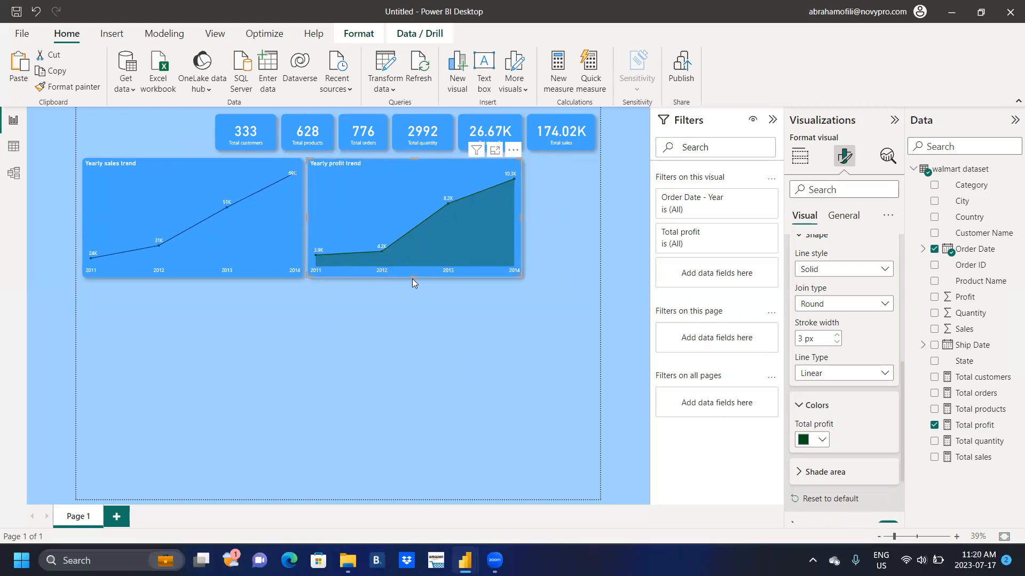
pyautogui.click(247, 342)
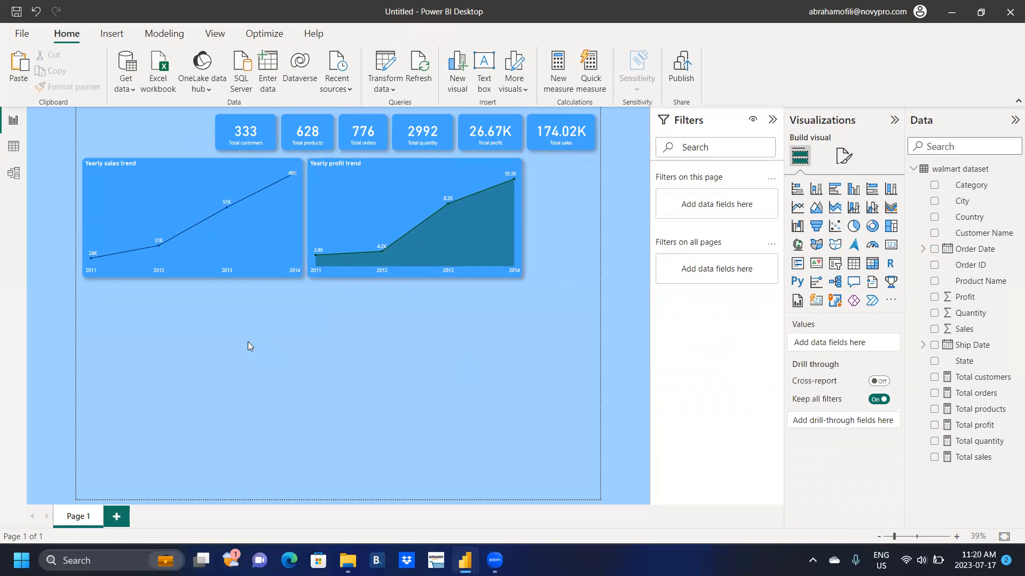
# Step: Check the layout of the finished Walmart sales project report, then return to the untitled report
pyautogui.moveTo(456, 558)
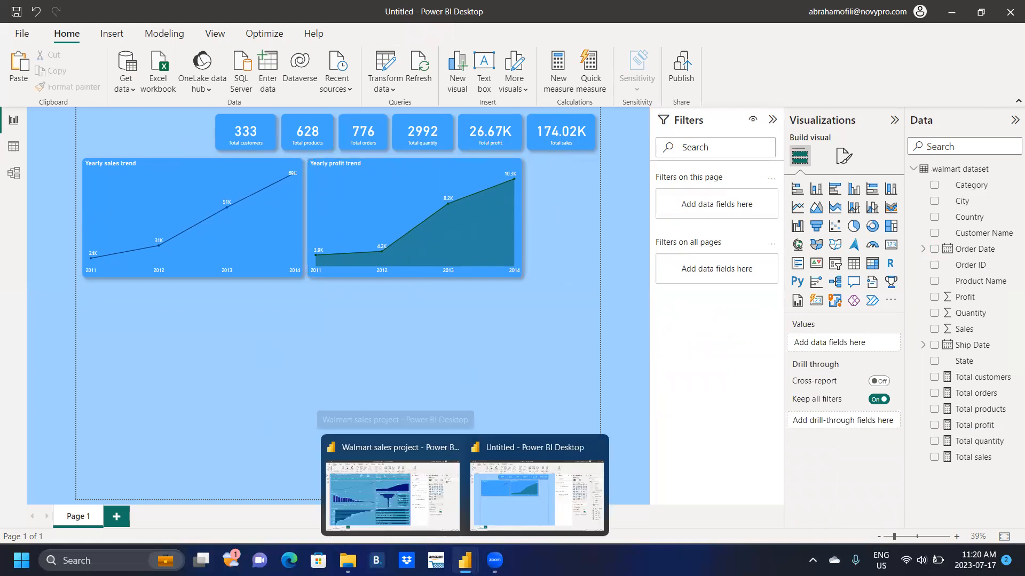
pyautogui.click(416, 526)
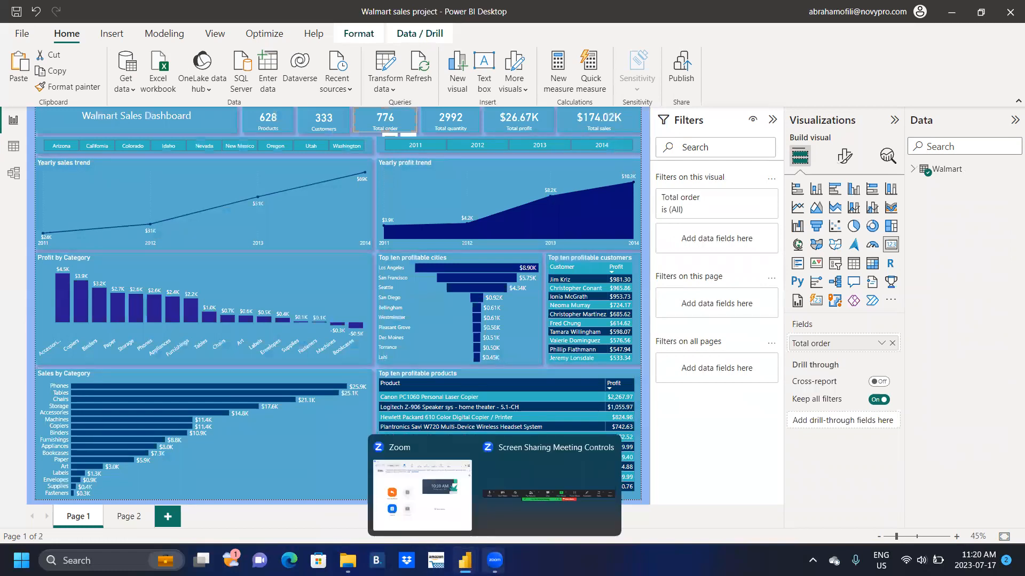
pyautogui.moveTo(464, 559)
pyautogui.click(495, 520)
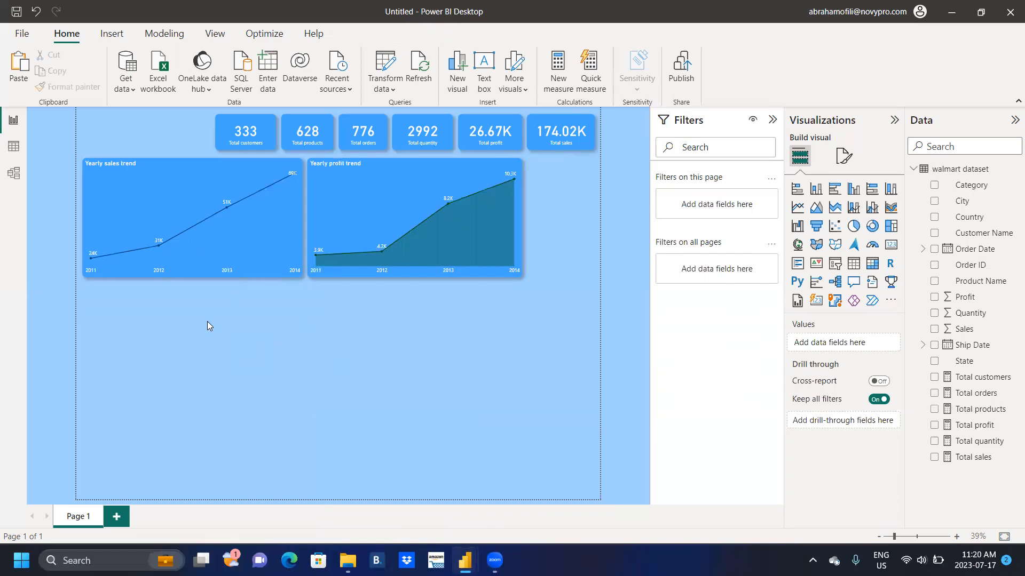
# Step: Paste another copy of the yearly sales trend chart and place it just below the original
pyautogui.click(187, 255)
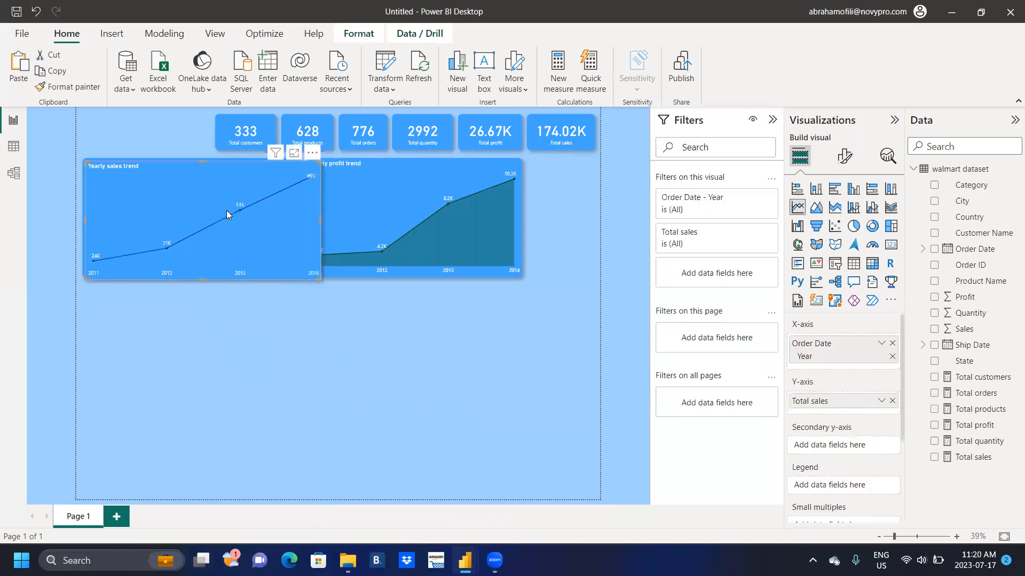
pyautogui.moveTo(227, 163); pyautogui.dragTo(198, 292)
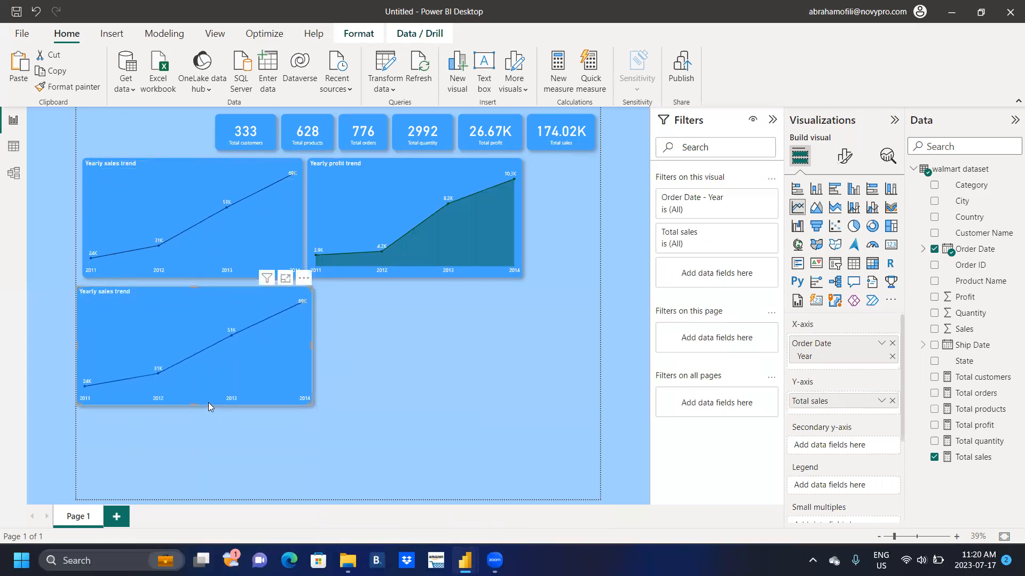
# Step: Shorten the copied yearly sales trend chart, then paste another copy directly beneath it and reduce its height to fit the page
pyautogui.moveTo(192, 403); pyautogui.dragTo(194, 387)
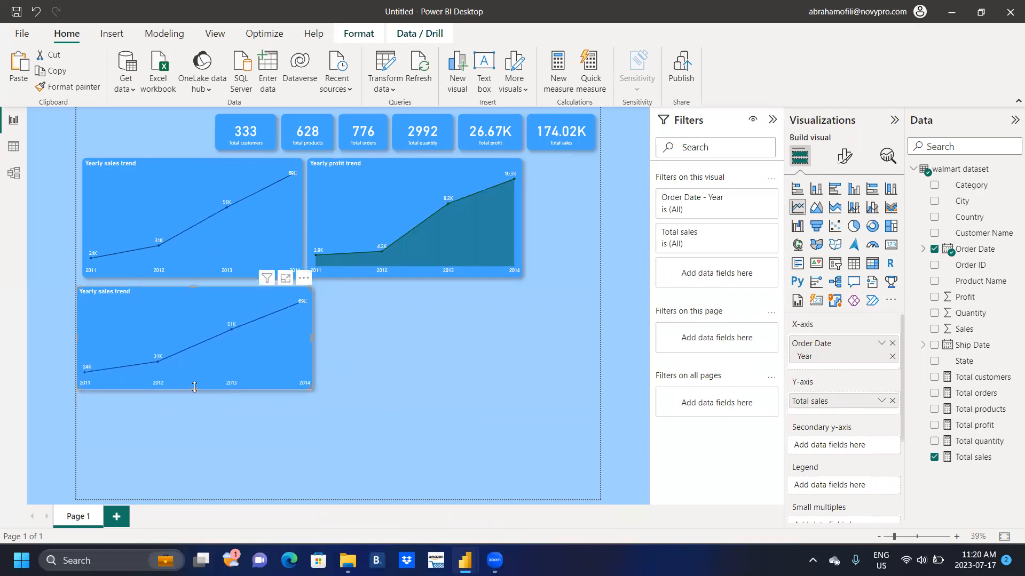
pyautogui.click(204, 443)
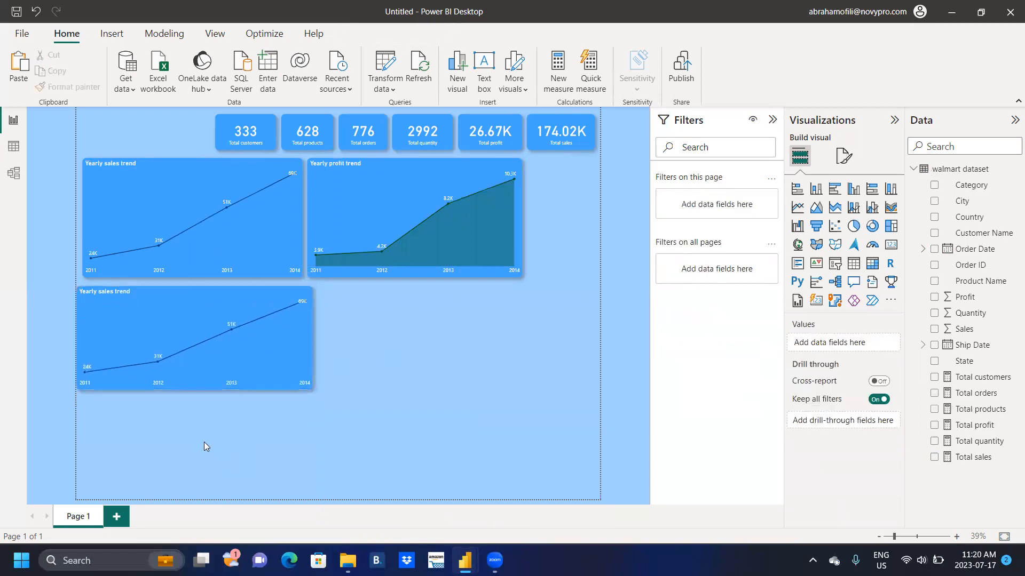
pyautogui.hotkey('ctrl', 'v')
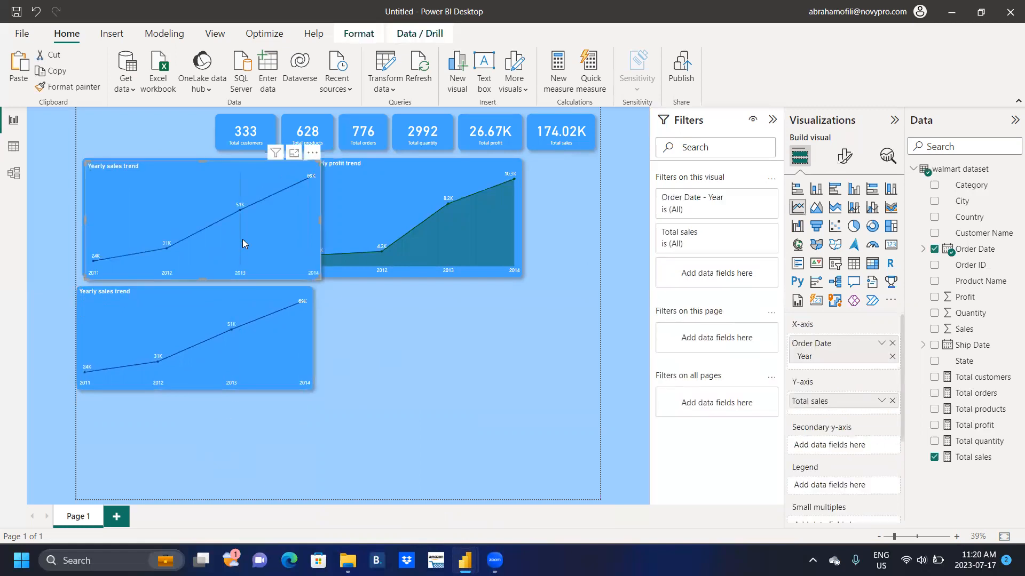
pyautogui.moveTo(247, 166); pyautogui.dragTo(221, 428)
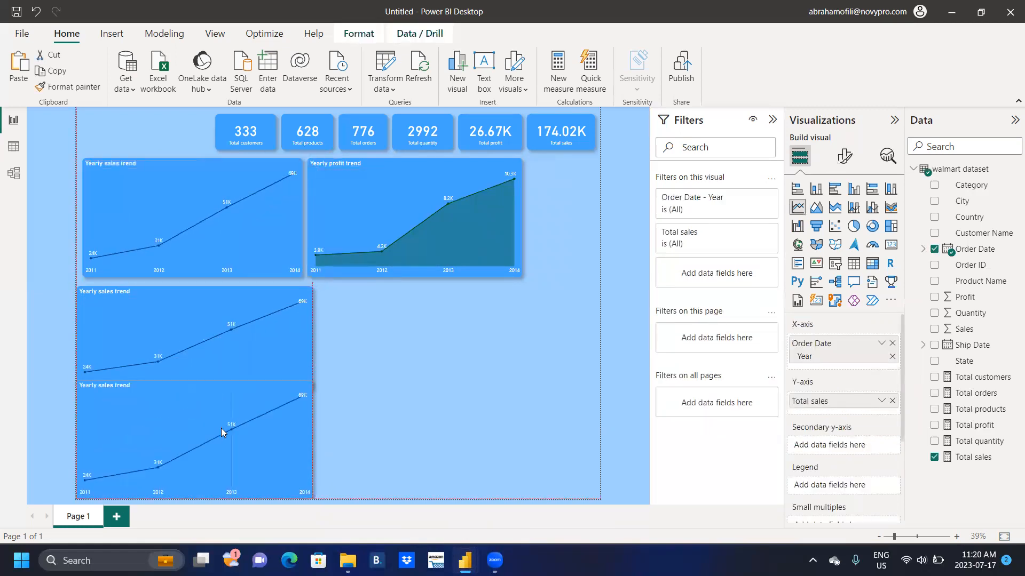
pyautogui.moveTo(195, 380)
pyautogui.mouseDown()
pyautogui.moveTo(196, 409)
pyautogui.moveTo(199, 397)
pyautogui.mouseUp()
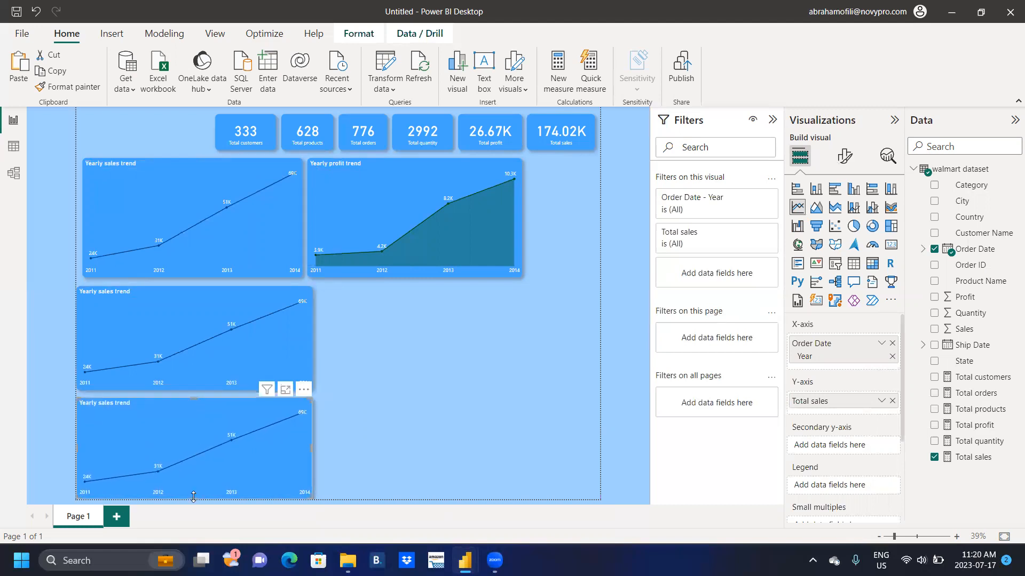
pyautogui.moveTo(193, 496); pyautogui.dragTo(194, 492)
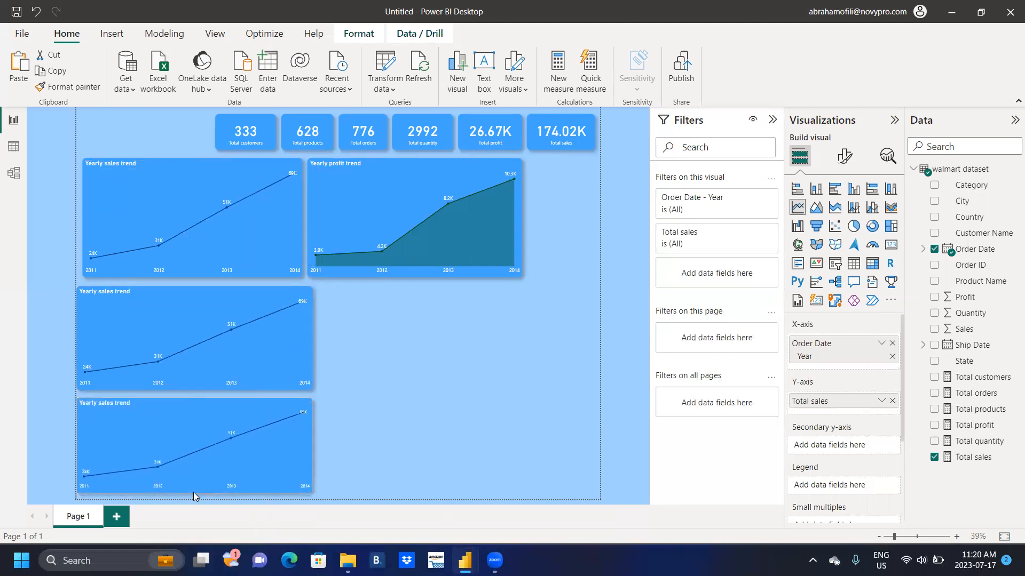
# Step: Convert the middle yearly sales trend copy to a clustered column chart showing Total sales by Category instead of Order Date
pyautogui.click(200, 299)
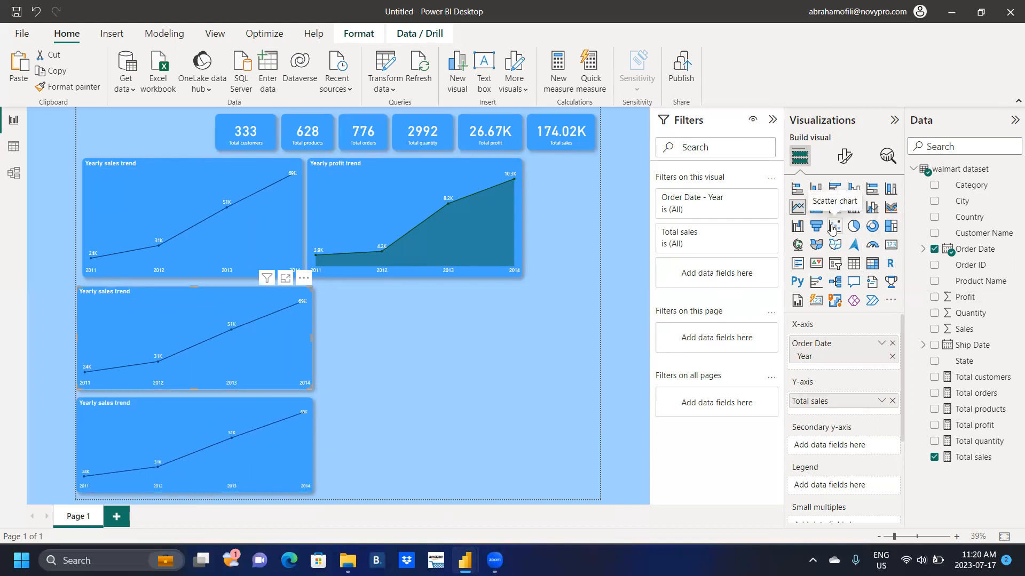
pyautogui.click(850, 193)
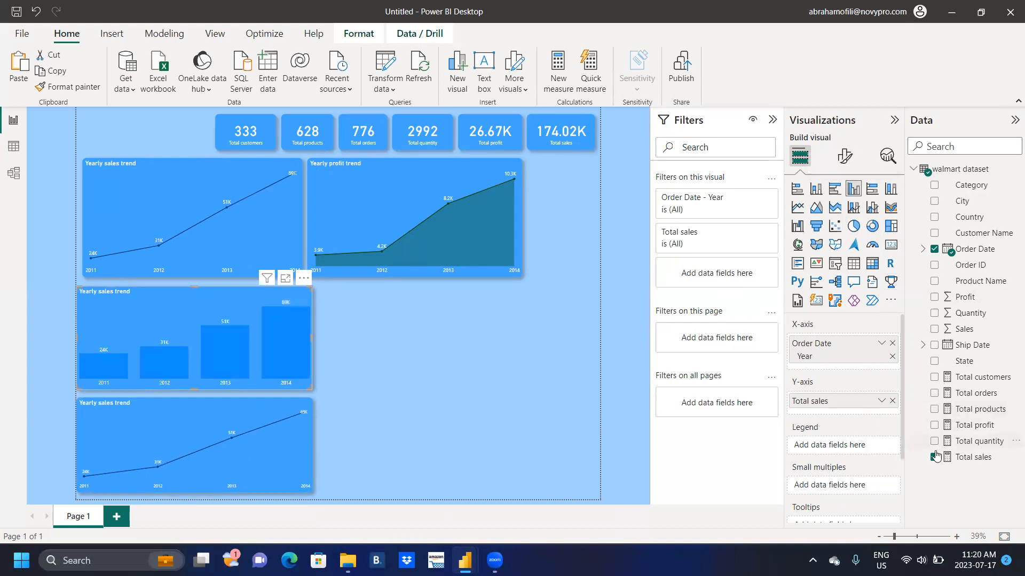
pyautogui.click(934, 250)
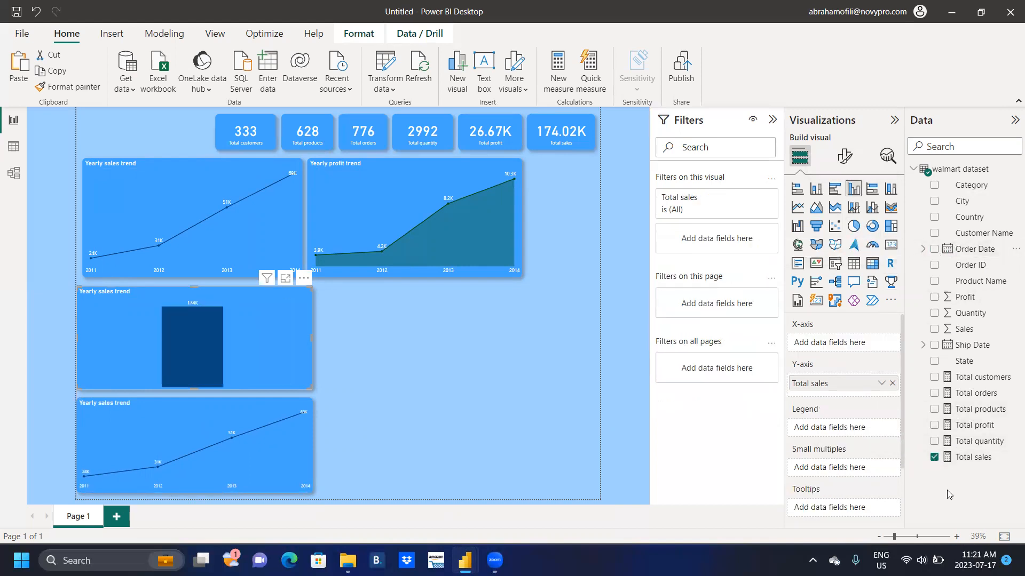
pyautogui.click(935, 461)
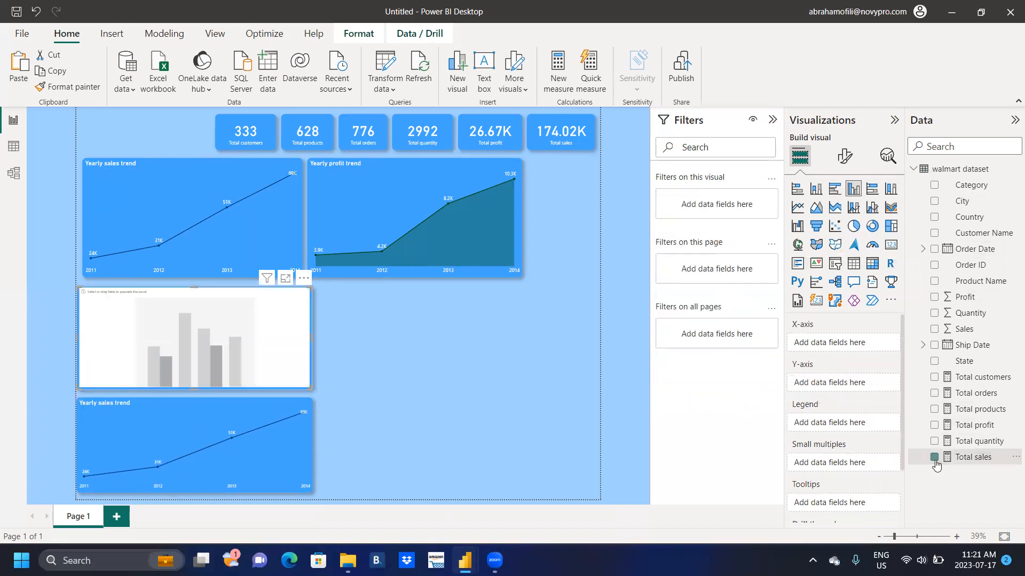
pyautogui.click(935, 459)
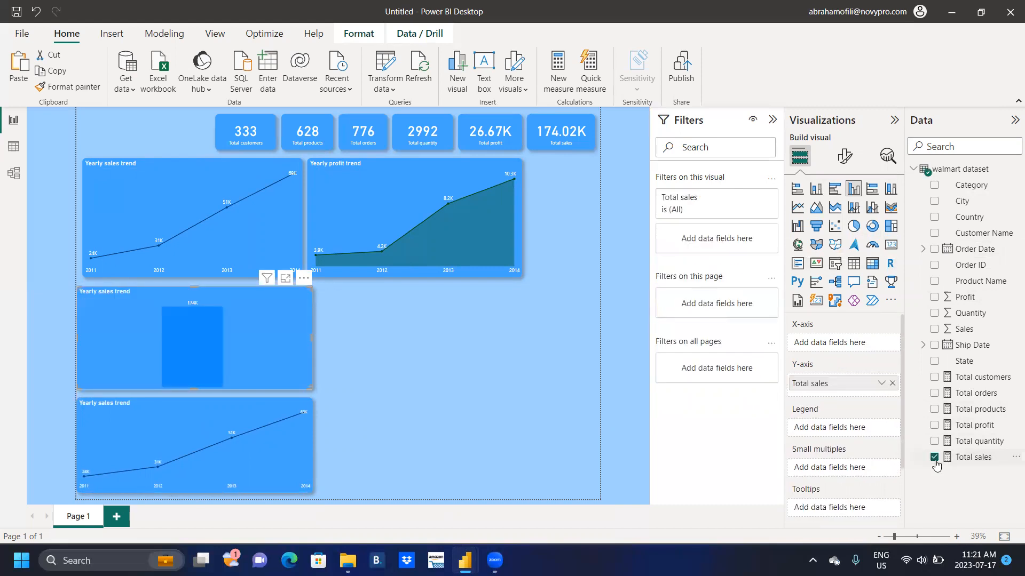
pyautogui.click(935, 186)
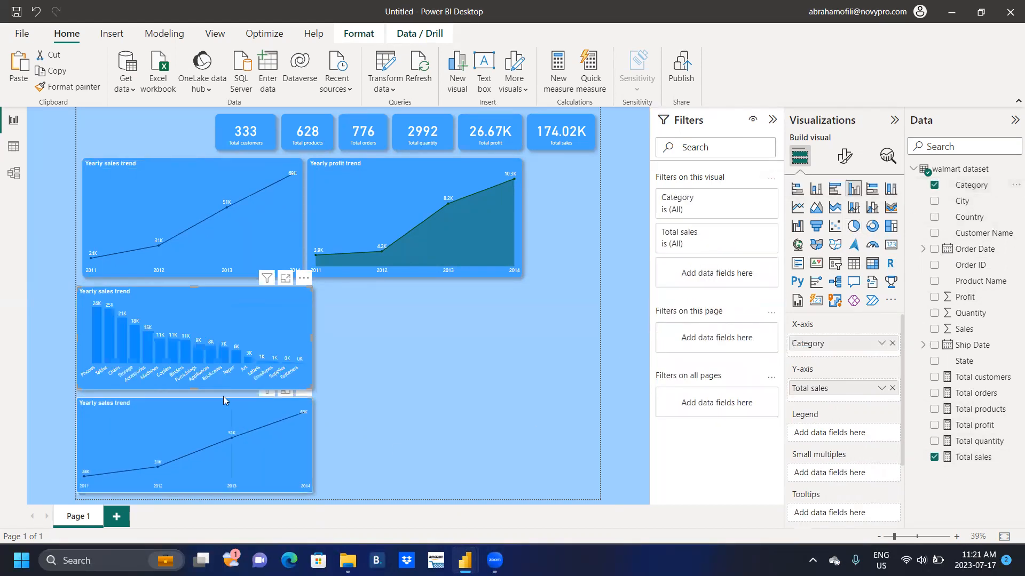
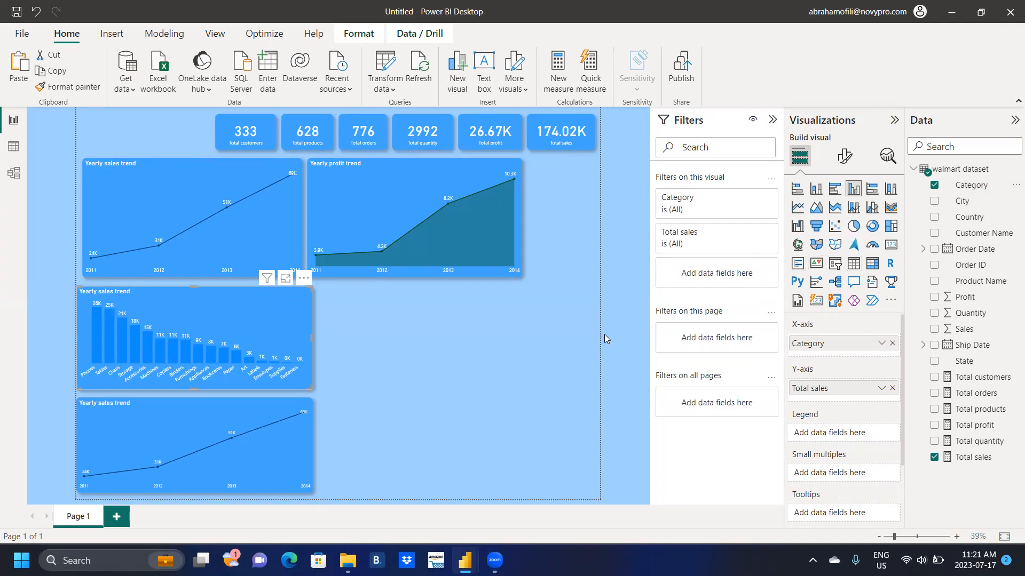
# Step: Change the column chart's title to "Sales by category"
pyautogui.click(846, 158)
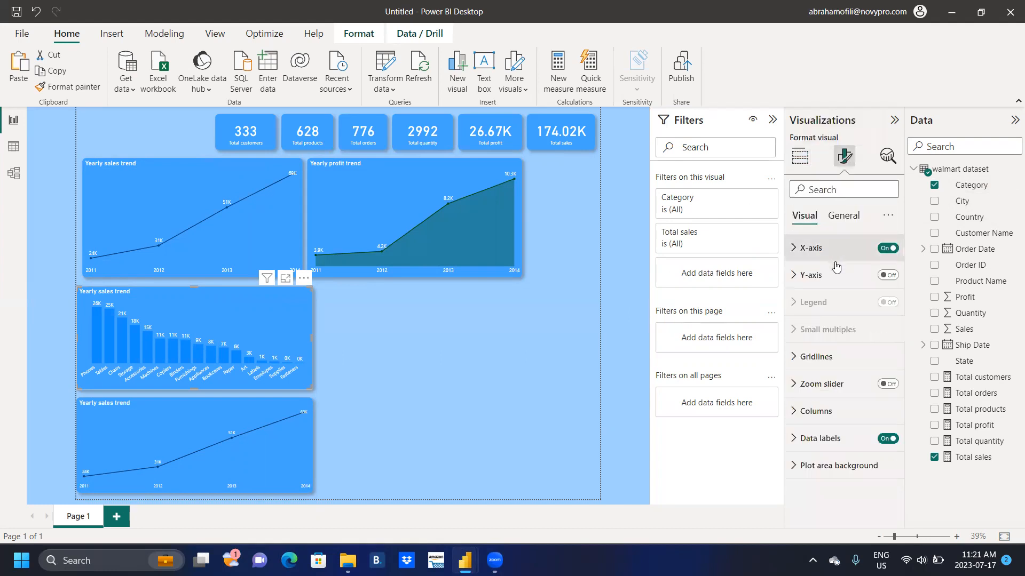
pyautogui.click(845, 220)
pyautogui.click(792, 276)
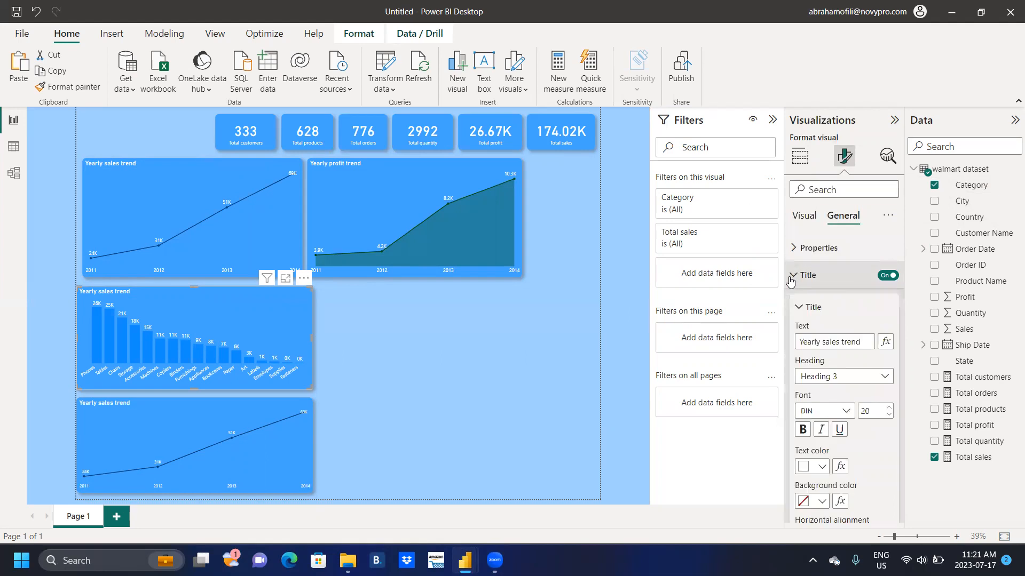
pyautogui.moveTo(867, 343); pyautogui.dragTo(774, 348)
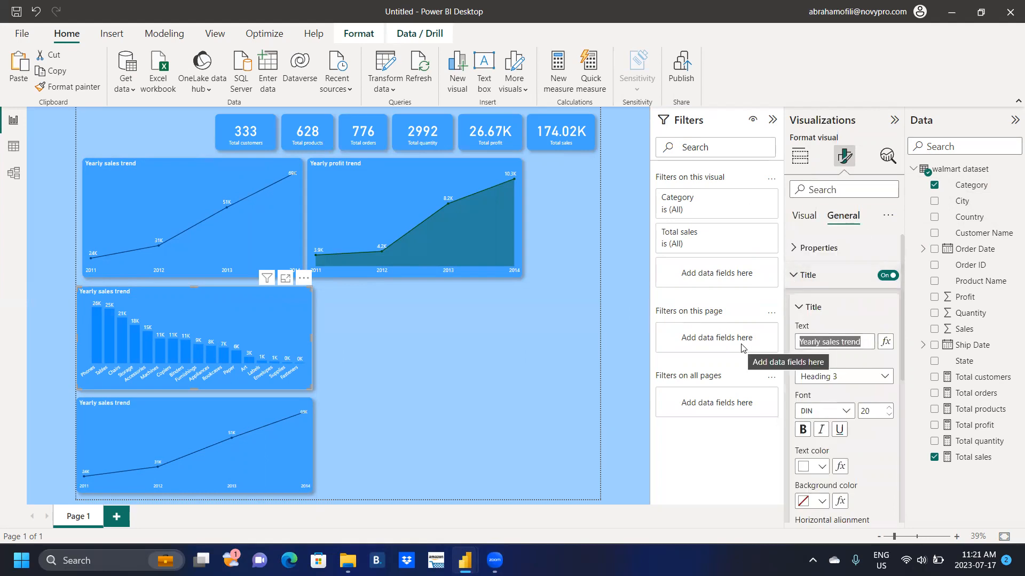
pyautogui.write('Sales')
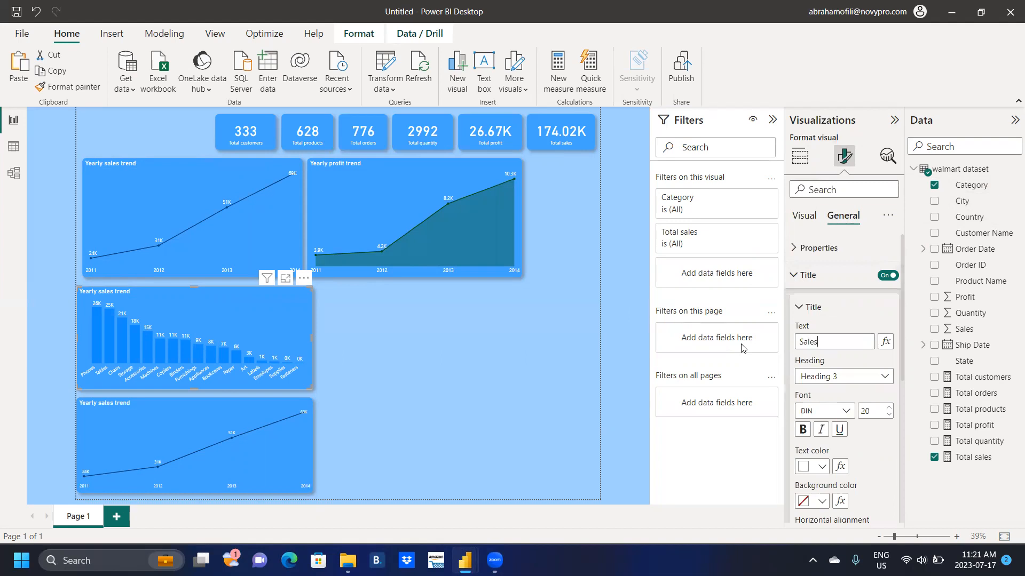
pyautogui.write(' by category')
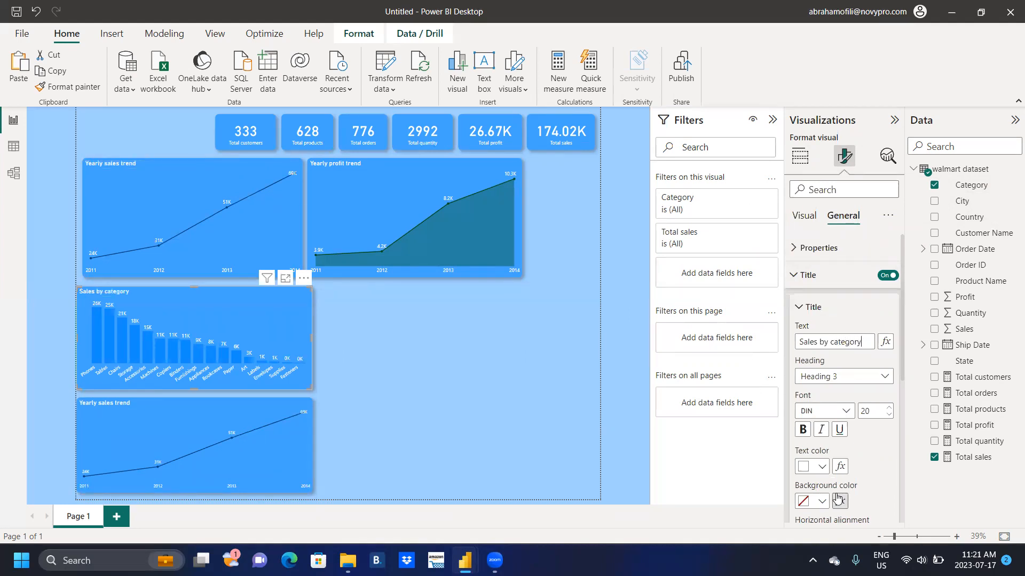
# Step: Give the columns of the Sales by category chart a custom dark indigo default color
pyautogui.click(805, 216)
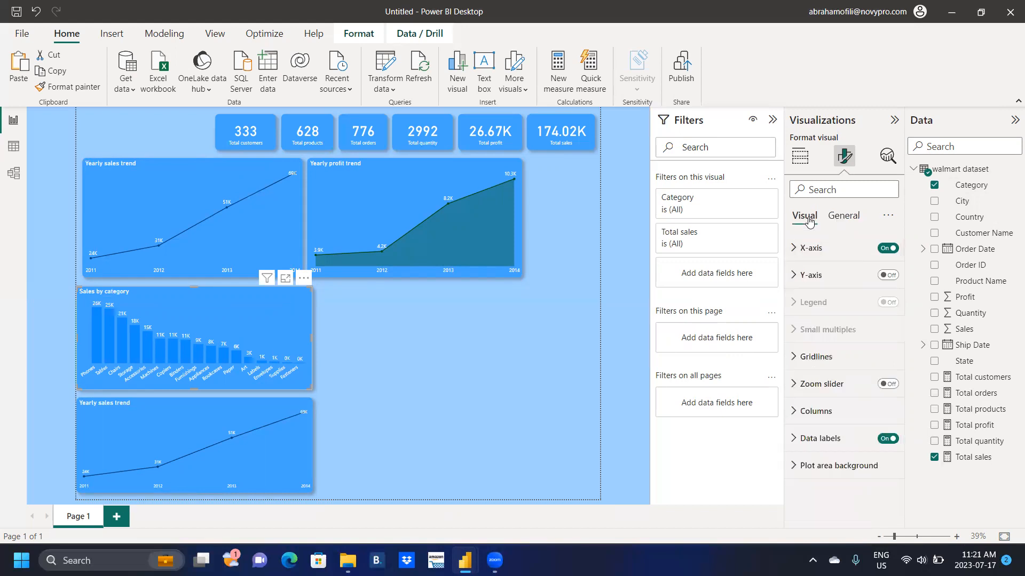
pyautogui.click(793, 415)
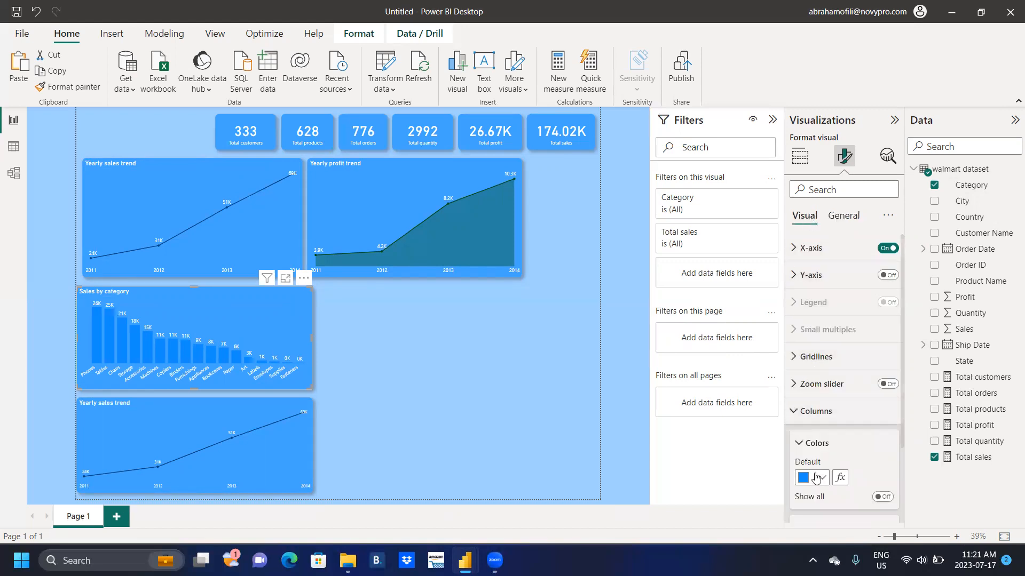
pyautogui.click(821, 478)
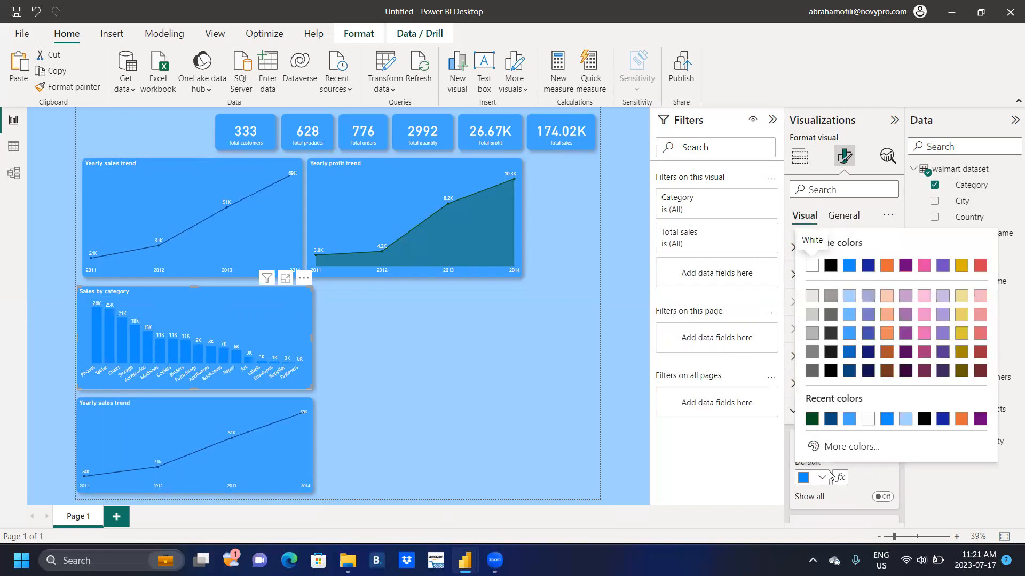
pyautogui.click(839, 447)
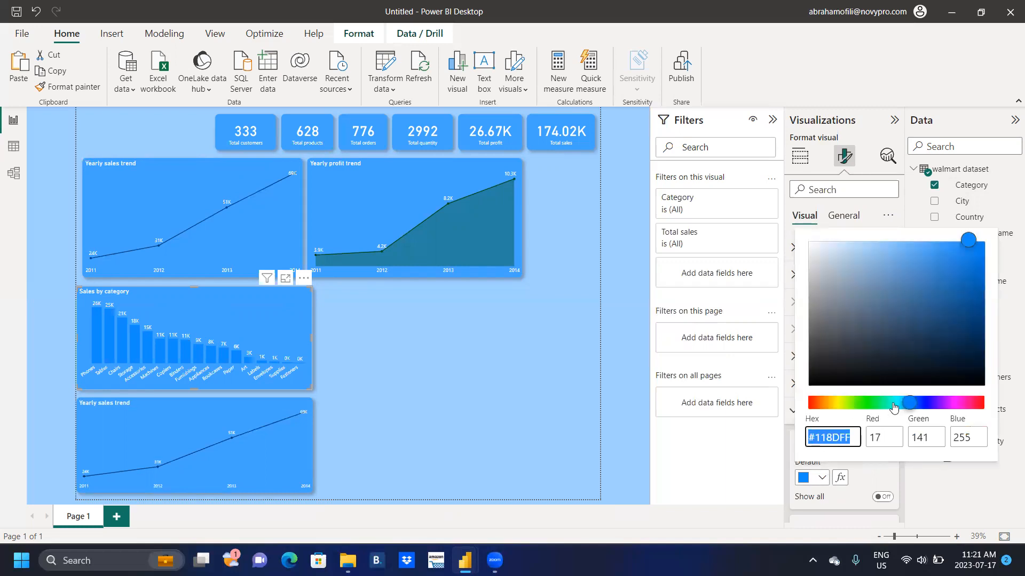
pyautogui.moveTo(925, 408); pyautogui.dragTo(938, 404)
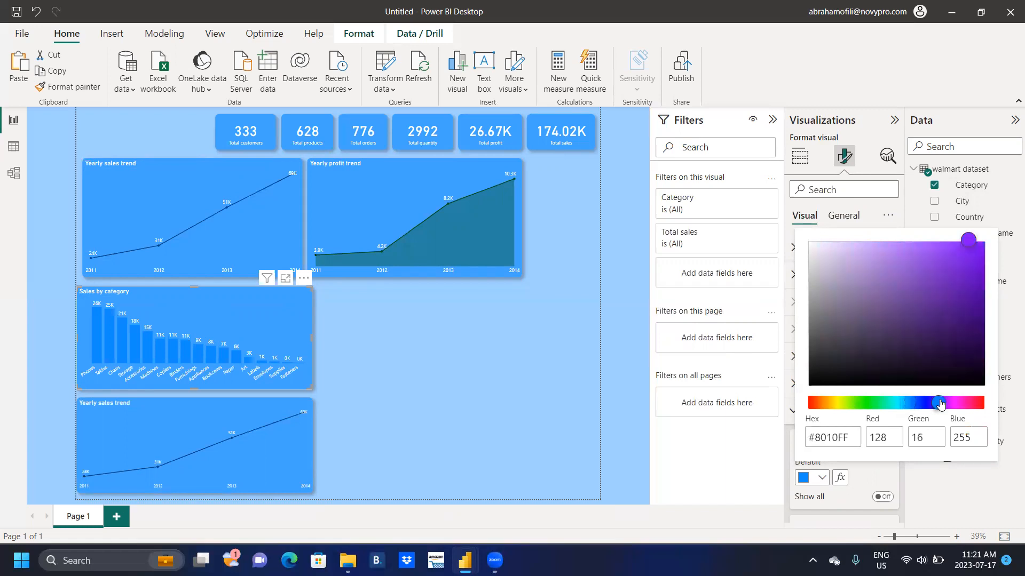
pyautogui.click(969, 288)
pyautogui.click(968, 302)
pyautogui.click(970, 322)
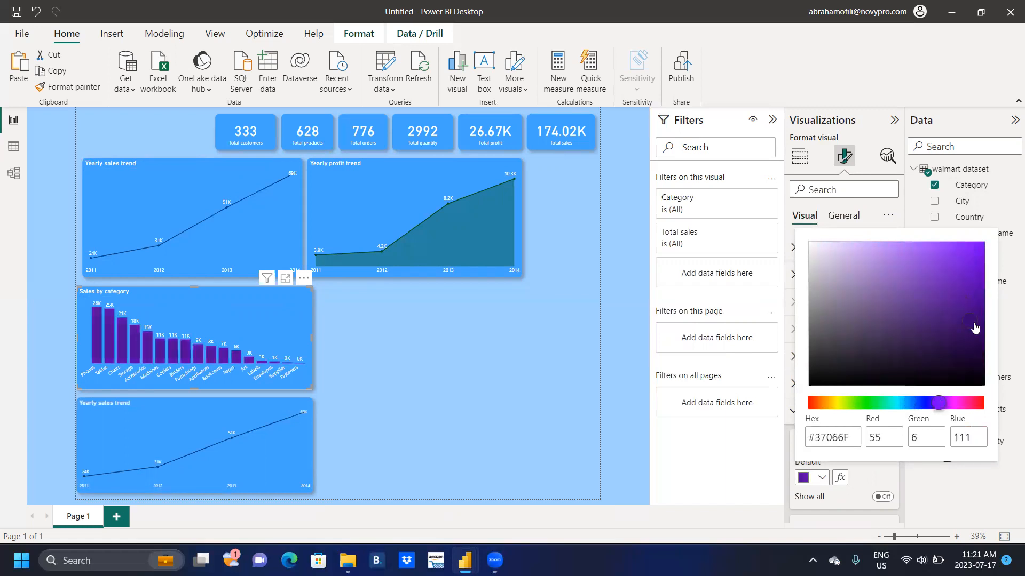
pyautogui.click(978, 323)
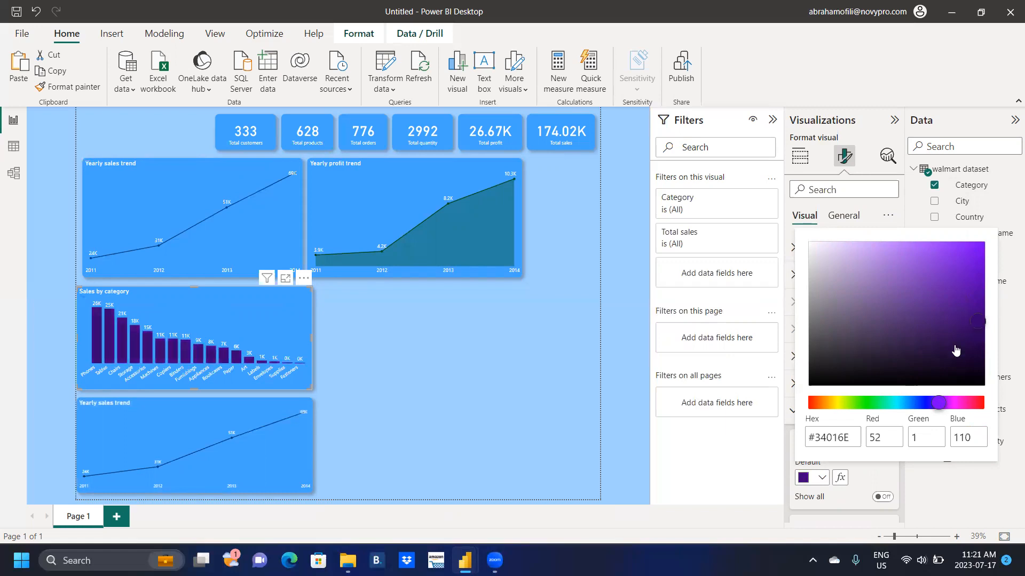
pyautogui.click(933, 404)
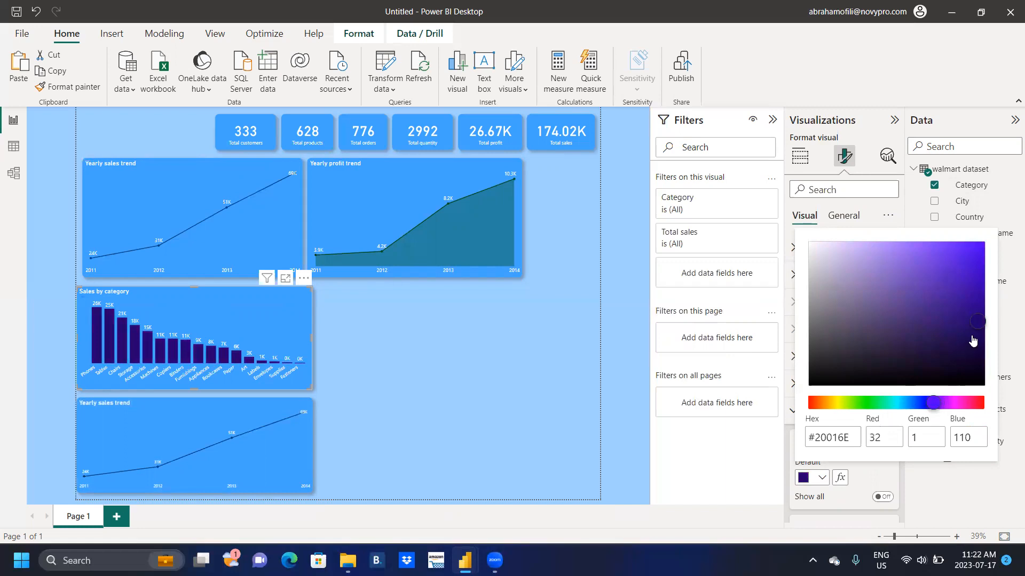
pyautogui.moveTo(979, 323); pyautogui.dragTo(976, 332)
pyautogui.click(868, 481)
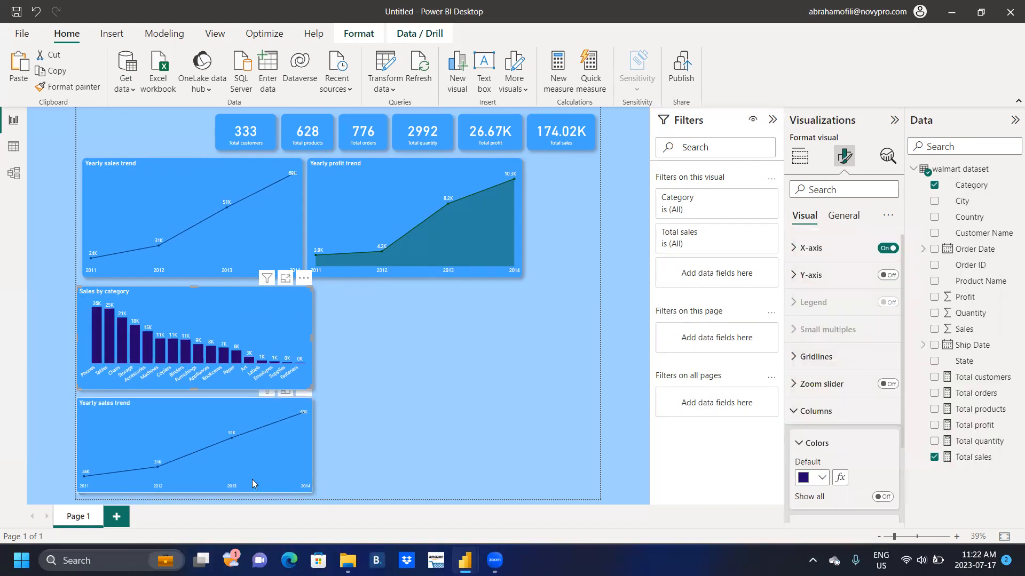
# Step: Turn the lowest yearly sales trend copy into a clustered bar chart of Total profit by Category and shorten it slightly
pyautogui.click(270, 411)
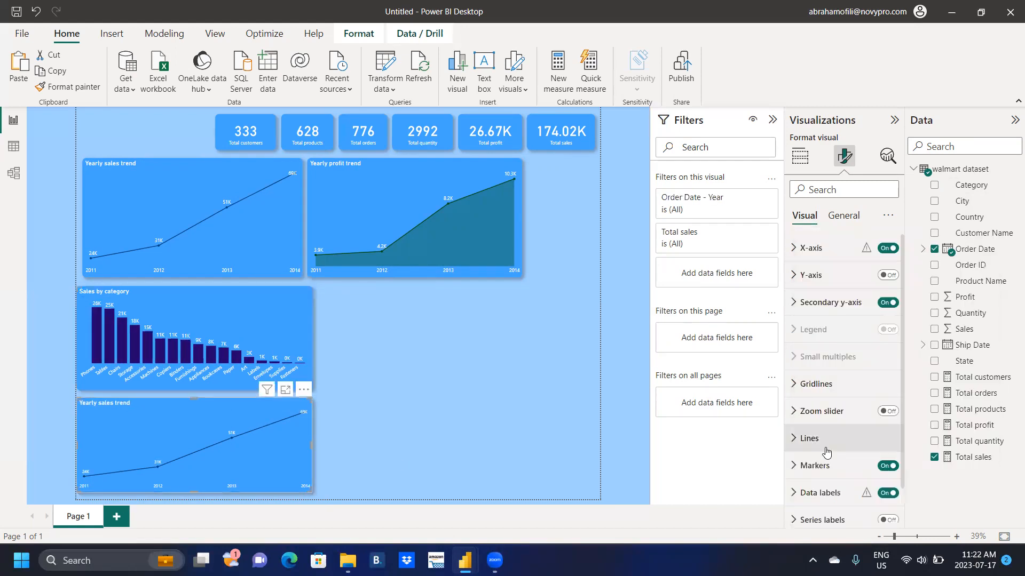
pyautogui.click(799, 155)
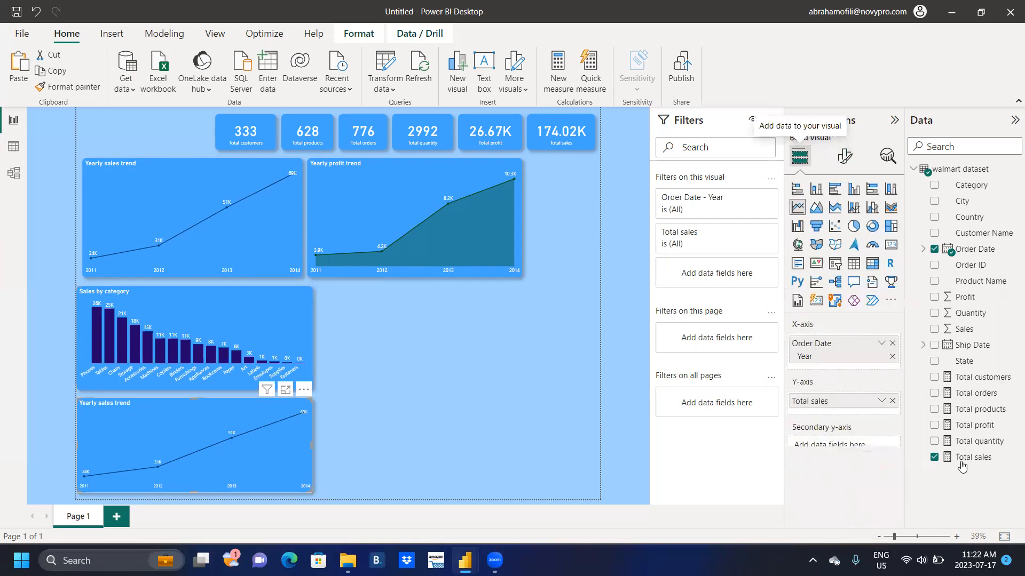
pyautogui.click(933, 250)
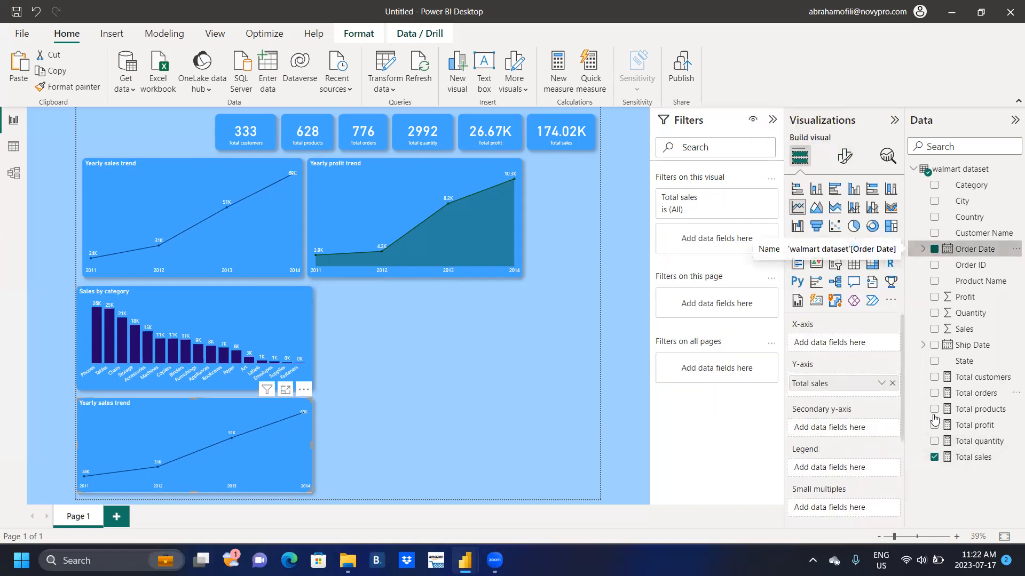
pyautogui.click(933, 458)
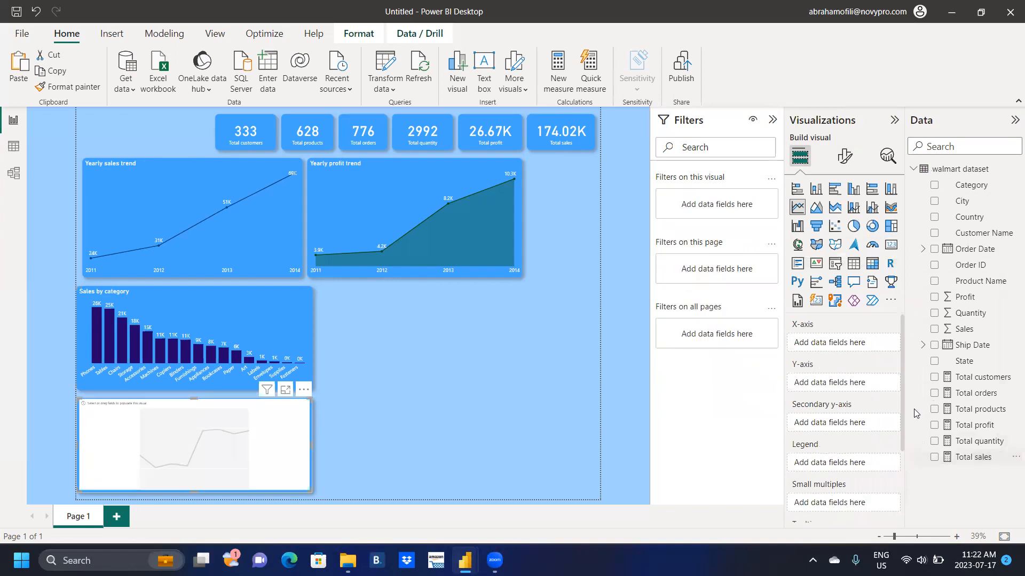
pyautogui.click(934, 185)
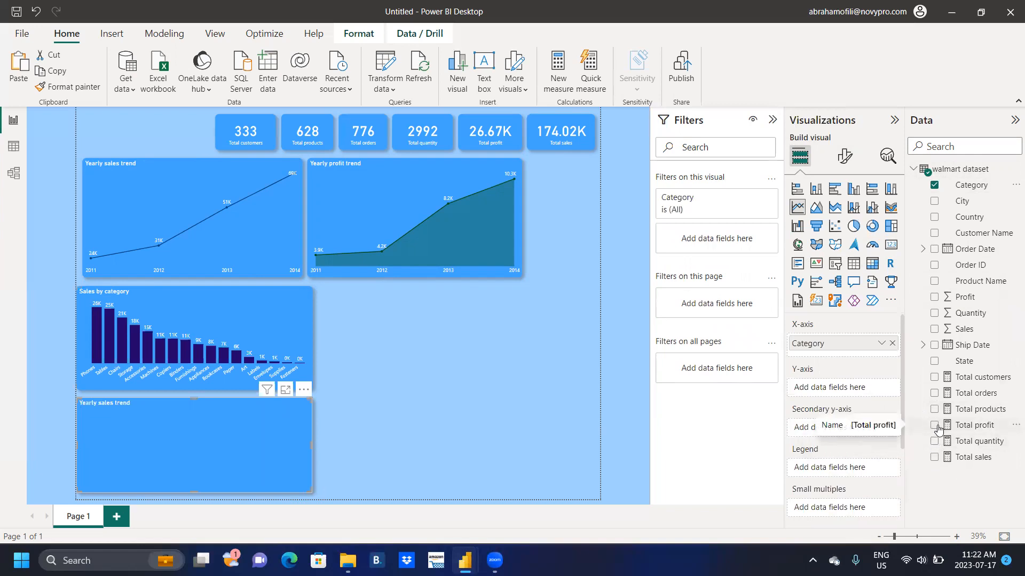
pyautogui.click(934, 426)
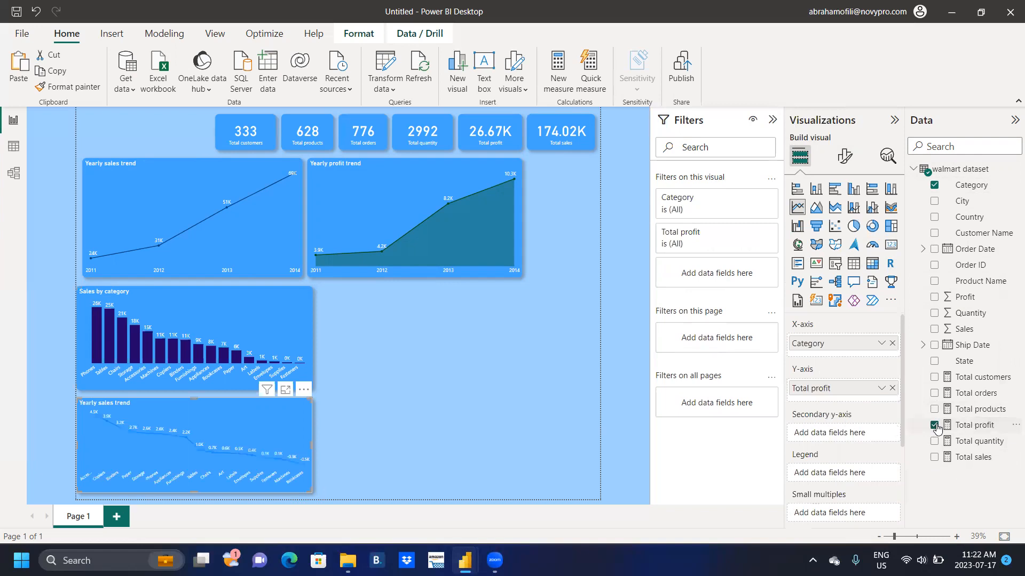
pyautogui.click(835, 195)
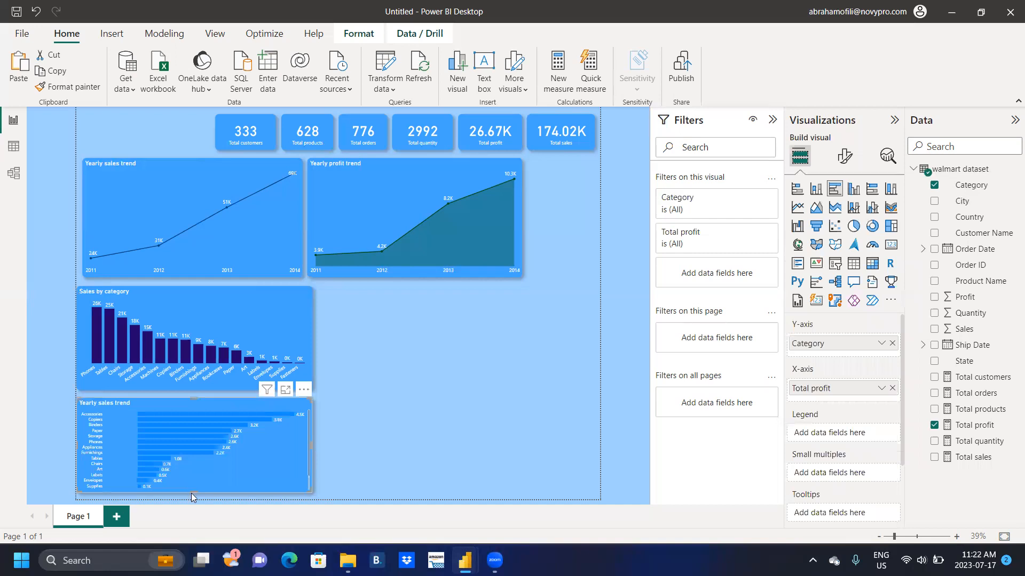
pyautogui.moveTo(193, 496); pyautogui.dragTo(193, 493)
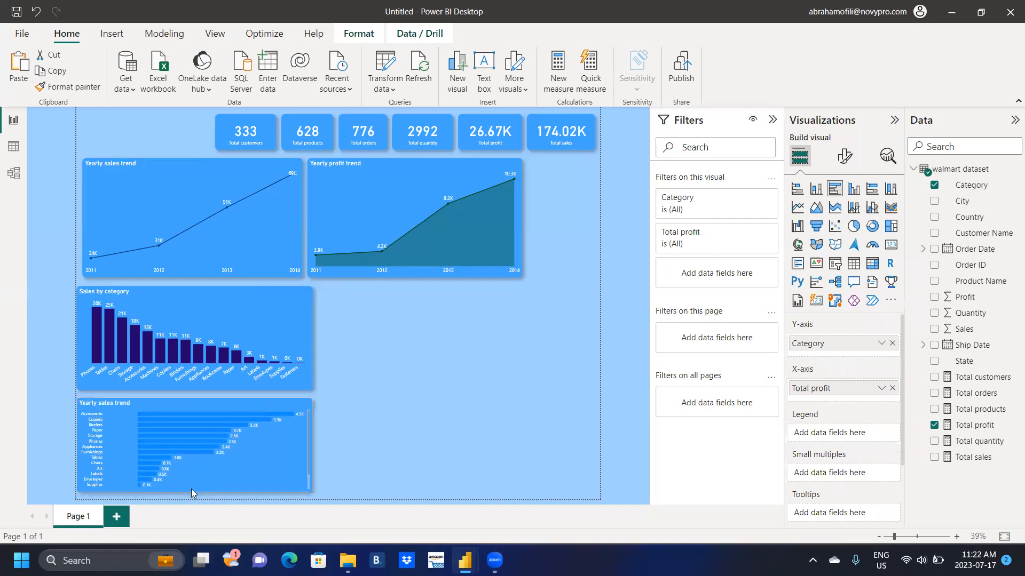
# Step: Select the Sales by category column chart
pyautogui.click(259, 302)
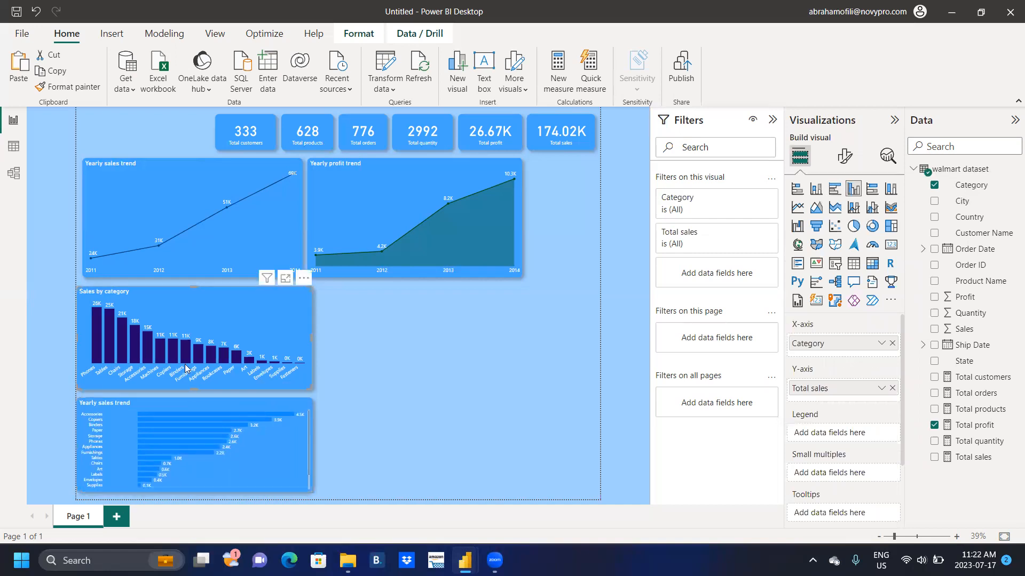
# Step: Shorten the Sales by category chart from its lower edge and extend the category profit bar chart upward towards it
pyautogui.moveTo(191, 387); pyautogui.dragTo(193, 380)
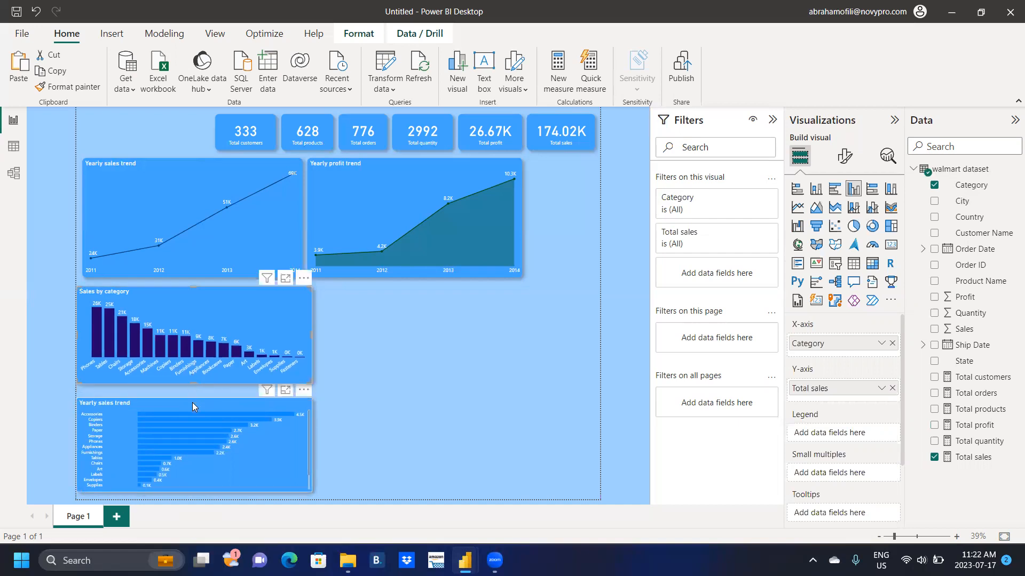
pyautogui.click(192, 403)
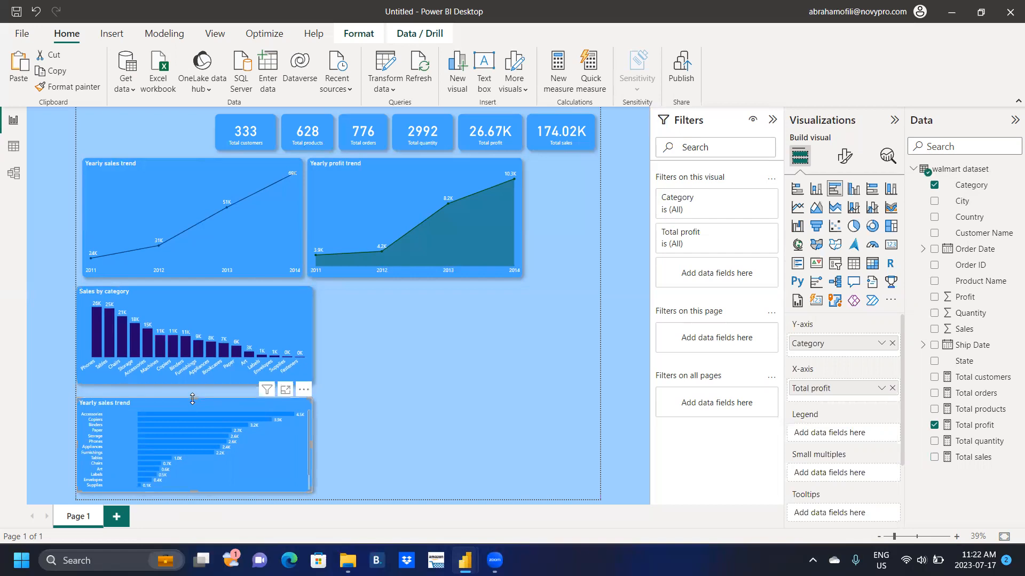
pyautogui.moveTo(194, 394)
pyautogui.mouseDown()
pyautogui.moveTo(201, 376)
pyautogui.moveTo(202, 392)
pyautogui.mouseUp()
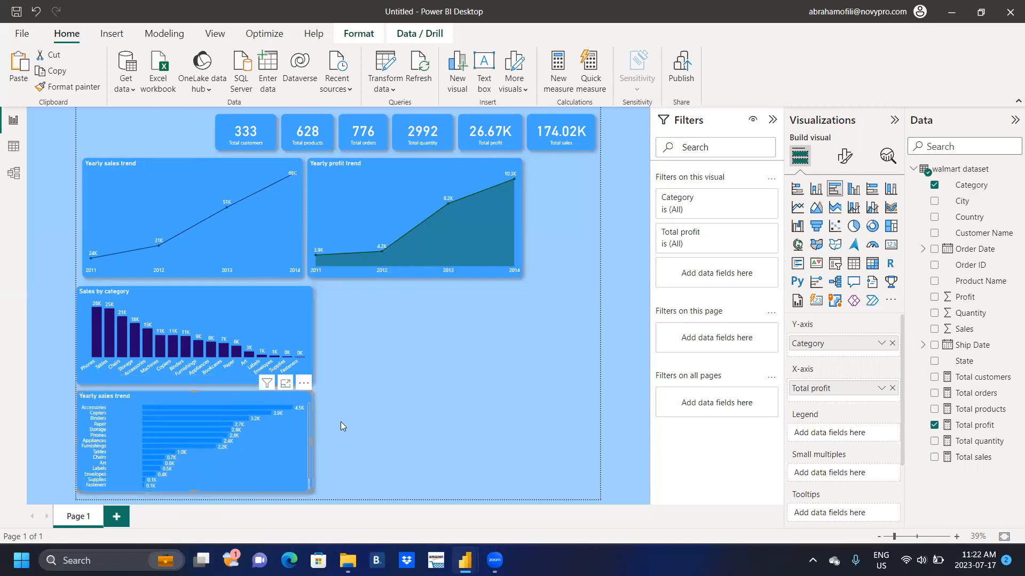
# Step: Set the report page's custom canvas size to 2000 px wide and 1600 px high
pyautogui.click(640, 244)
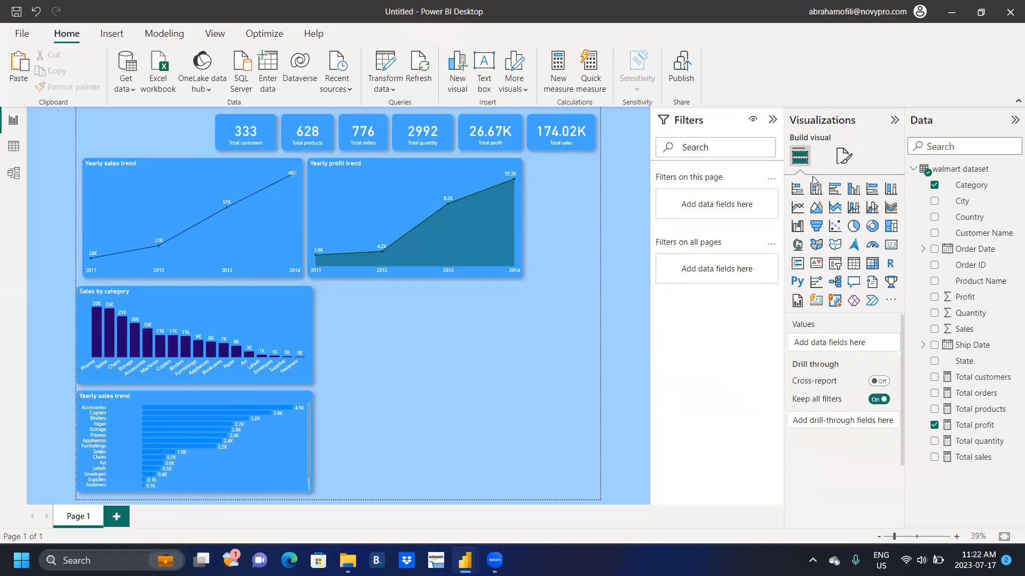
pyautogui.click(843, 160)
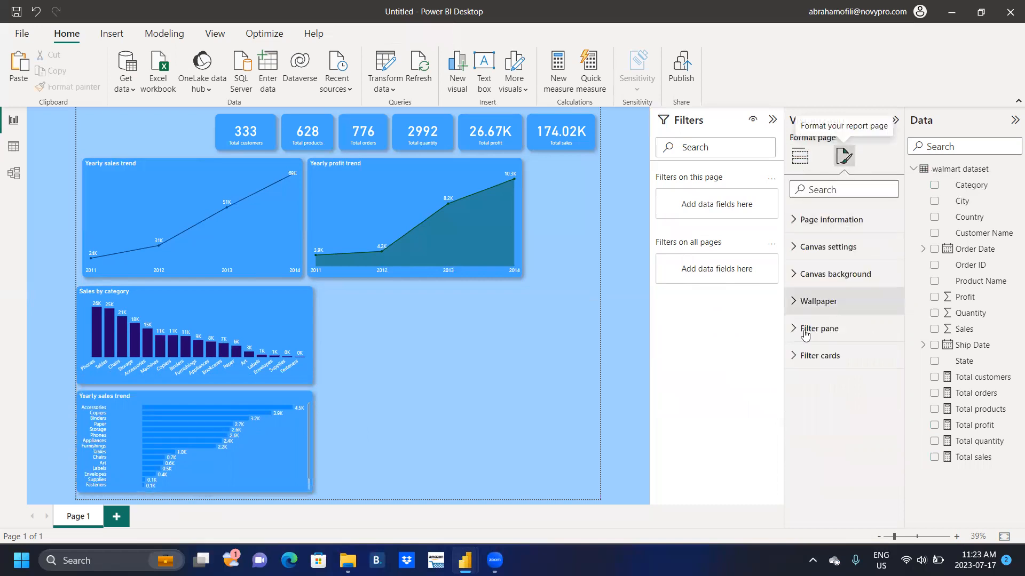
pyautogui.click(793, 249)
pyautogui.doubleClick(817, 361)
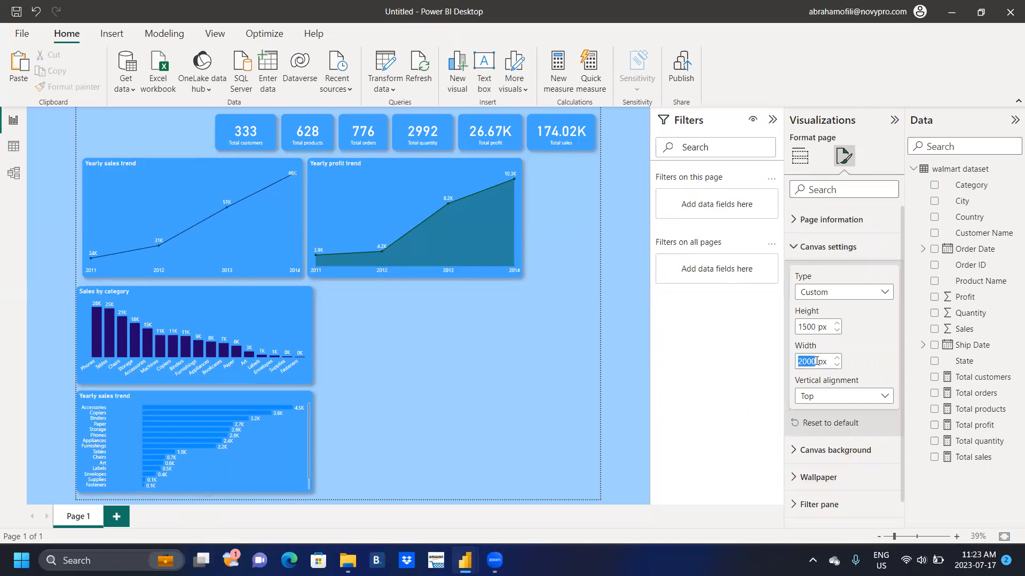
pyautogui.write('24')
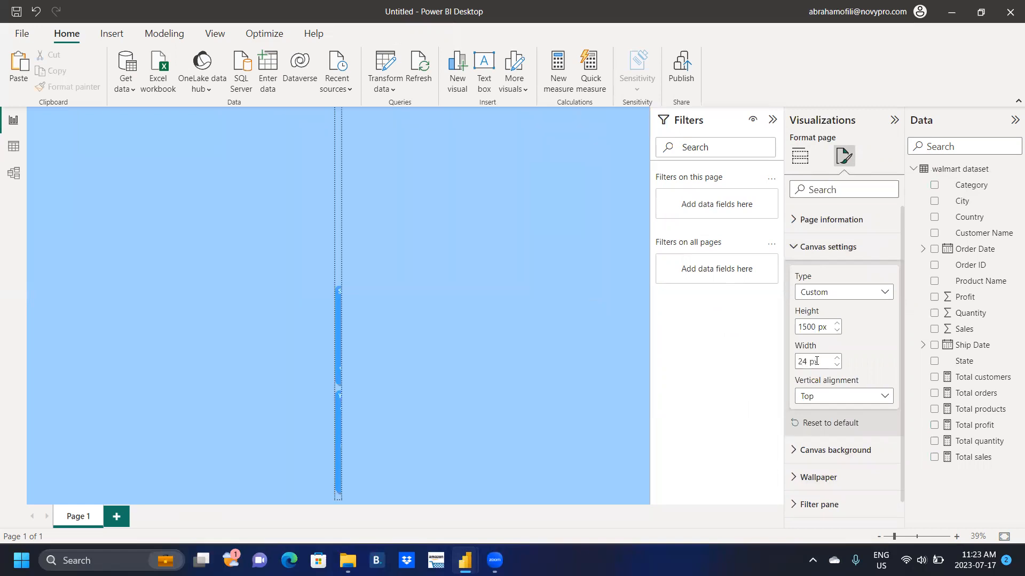
pyautogui.press('BackSpace')
pyautogui.write('000')
pyautogui.doubleClick(816, 328)
pyautogui.write('1600')
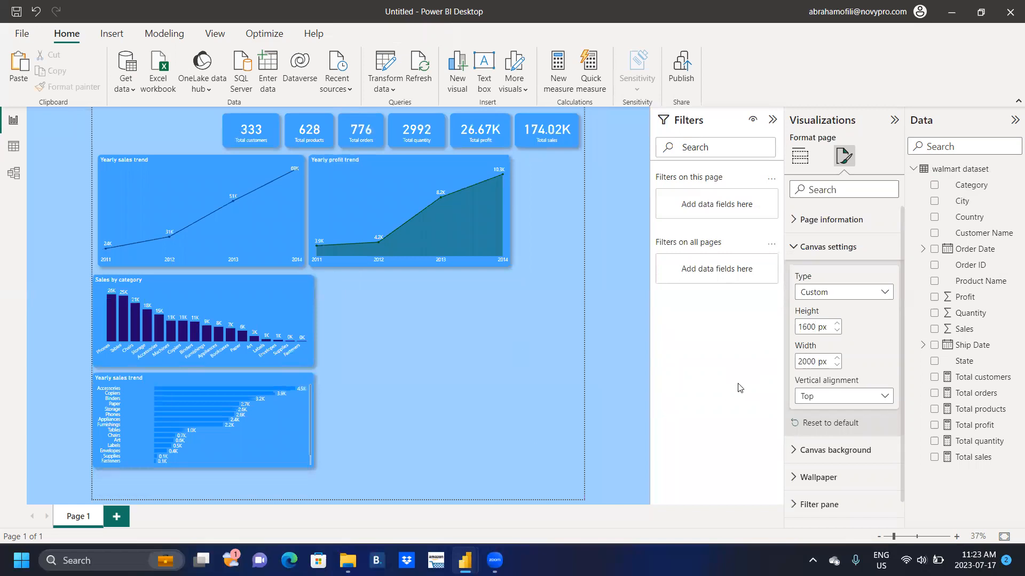
# Step: Extend the category profit bar chart down to the page's lower edge and set its default bar colour to #087988
pyautogui.click(217, 388)
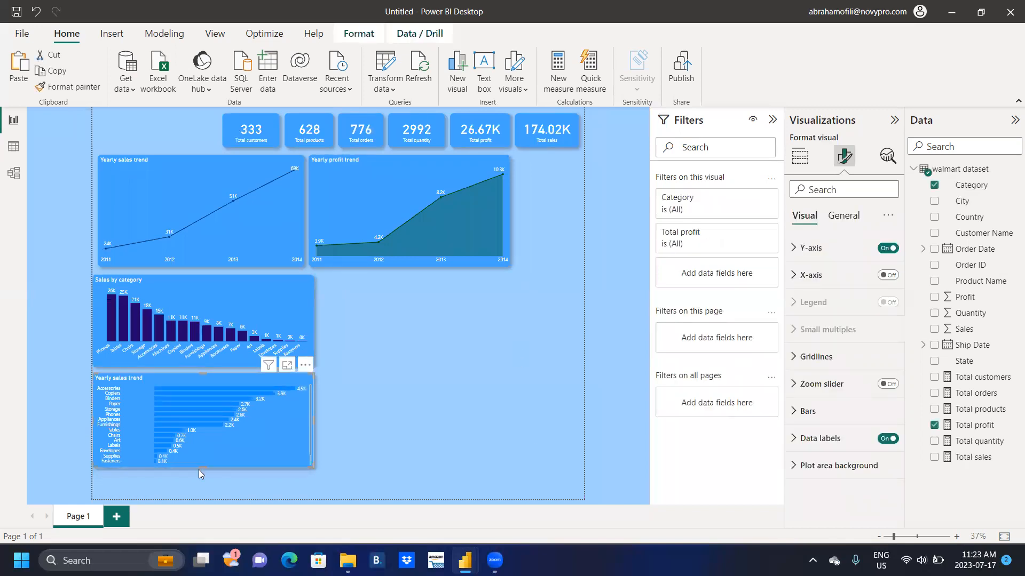
pyautogui.moveTo(205, 468); pyautogui.dragTo(202, 492)
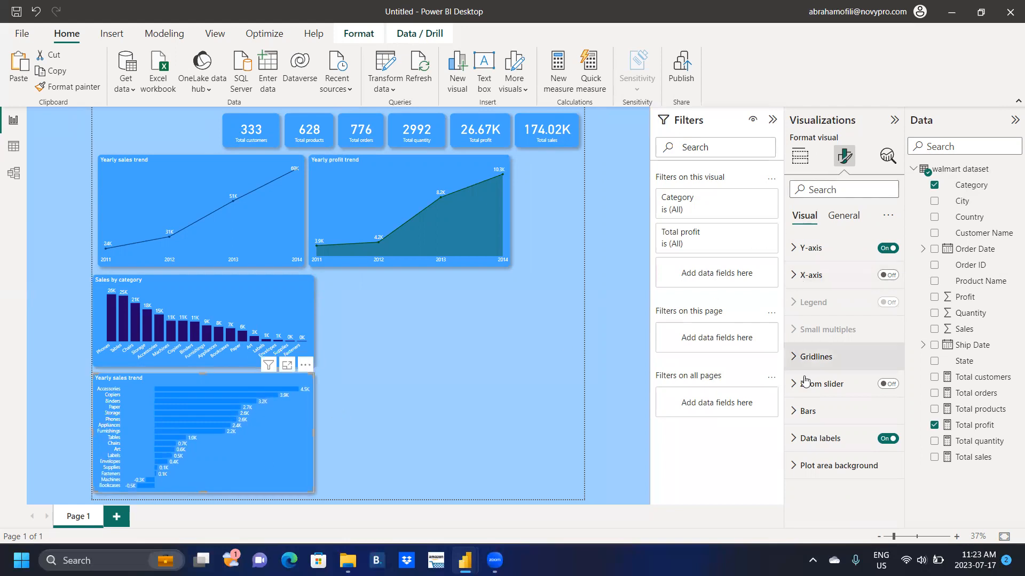
pyautogui.click(806, 411)
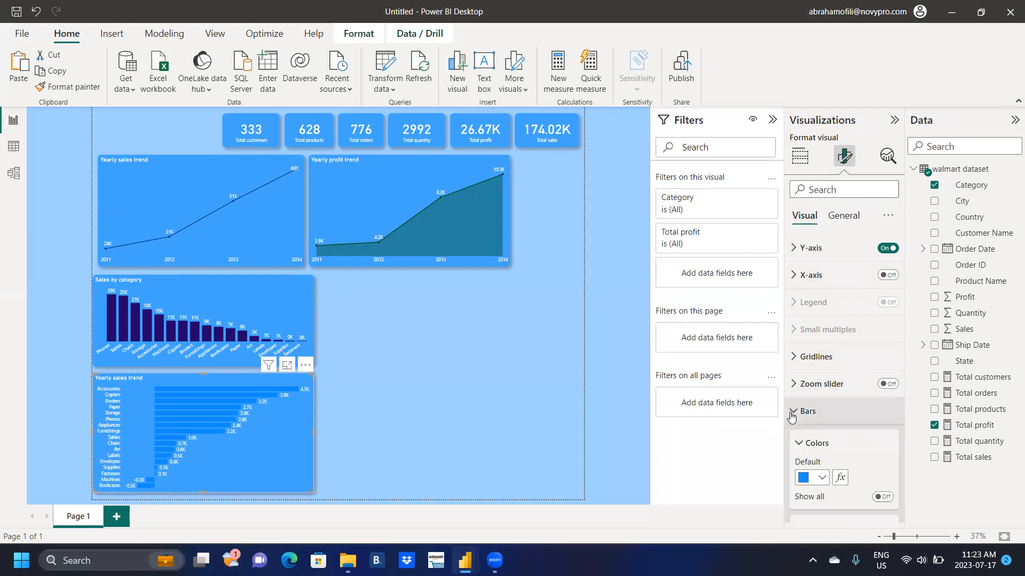
pyautogui.click(823, 480)
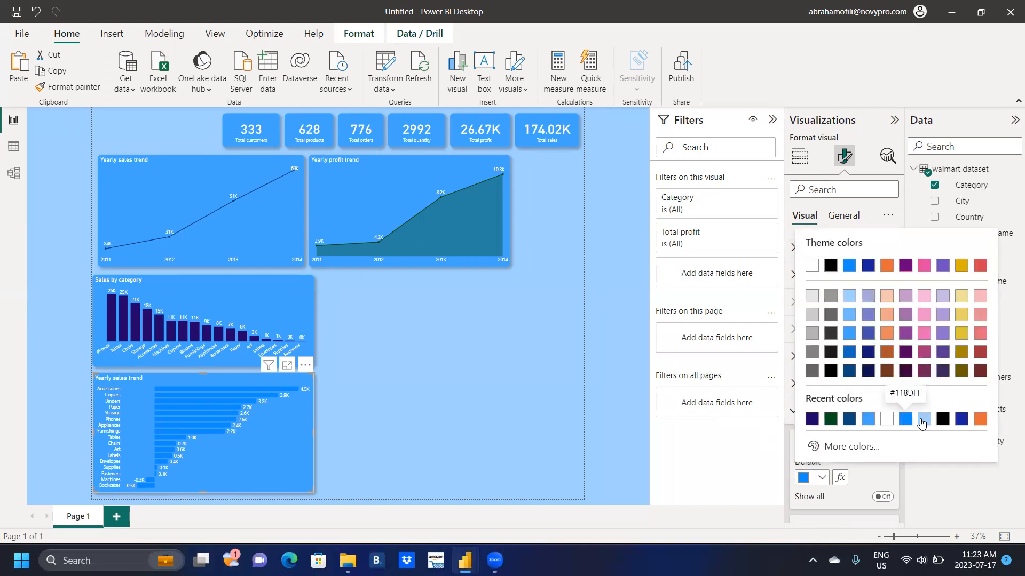
pyautogui.click(837, 446)
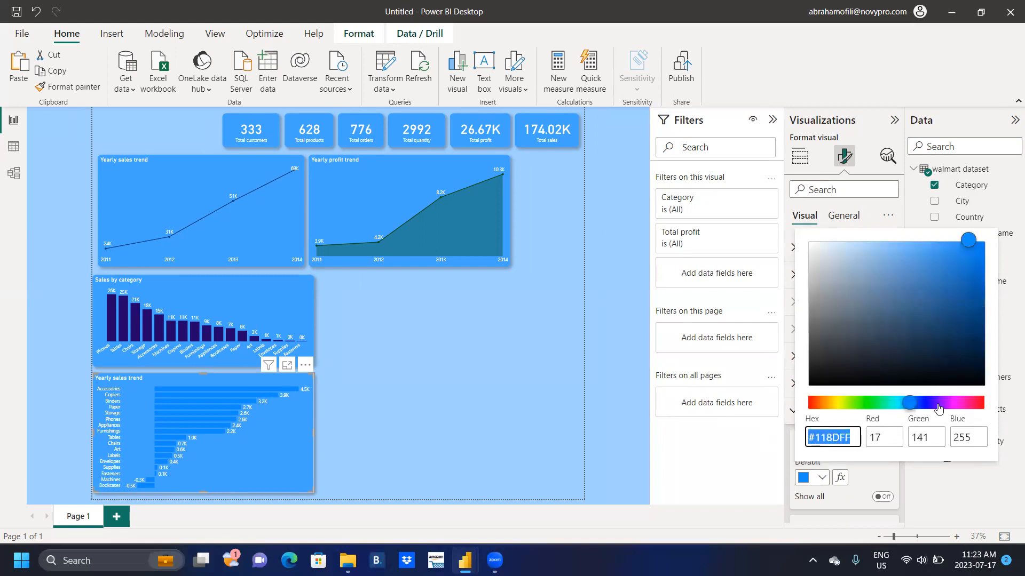
pyautogui.click(901, 404)
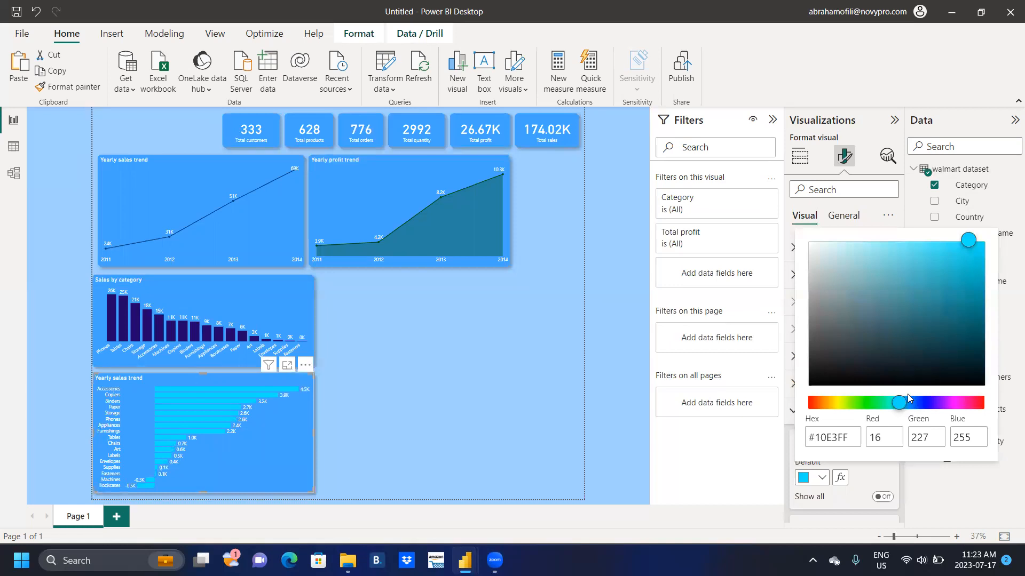
pyautogui.click(958, 299)
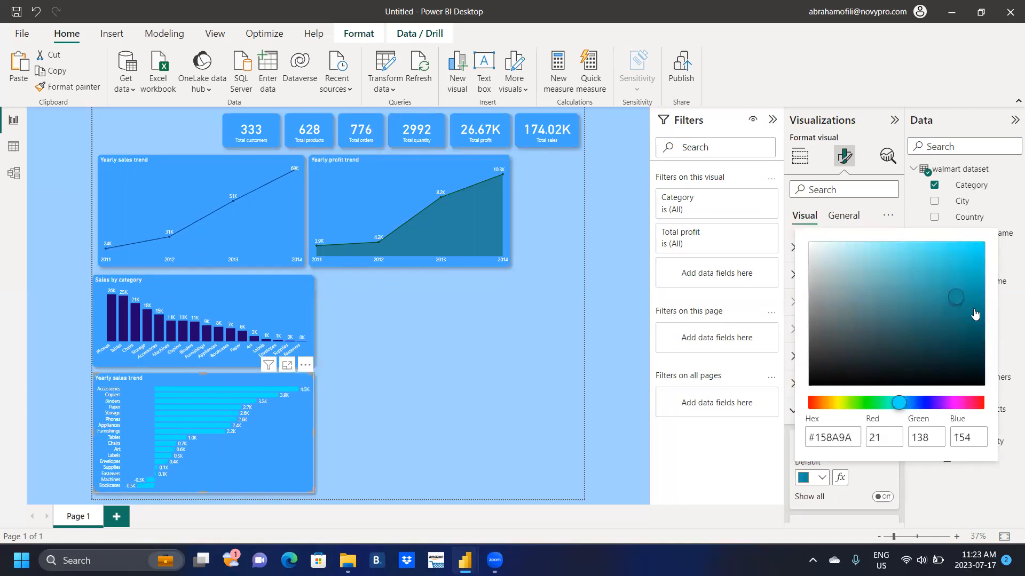
pyautogui.click(972, 312)
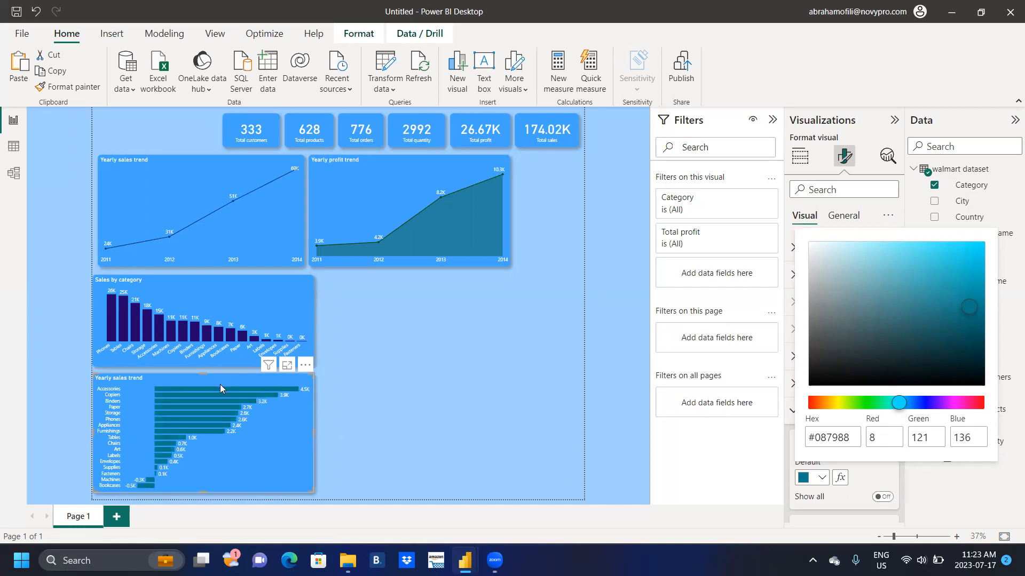
# Step: Lower the profit bar chart's upper edge and enlarge the Sales by category chart at both edges to even out the gaps
pyautogui.click(203, 374)
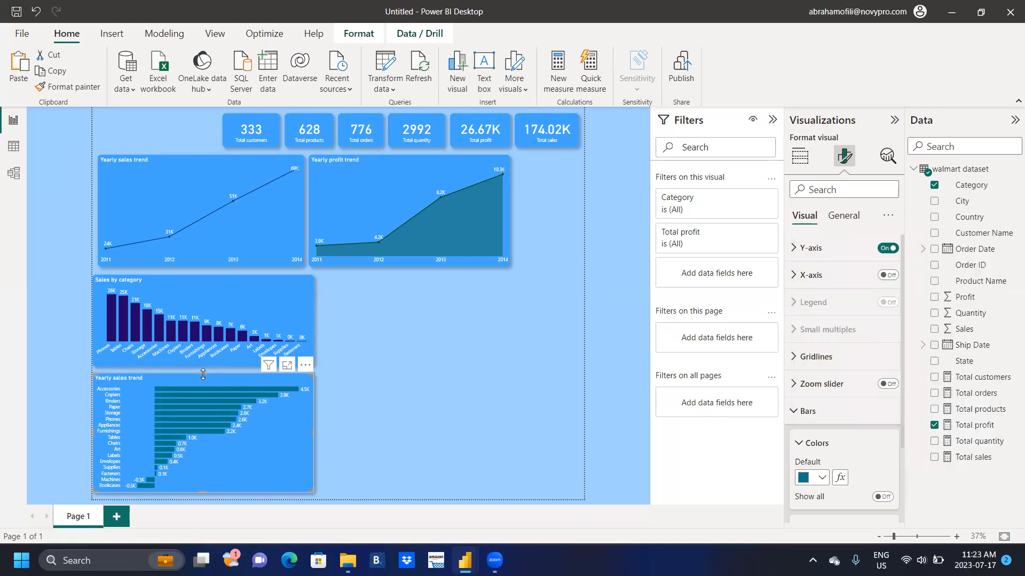
pyautogui.moveTo(203, 374); pyautogui.dragTo(202, 380)
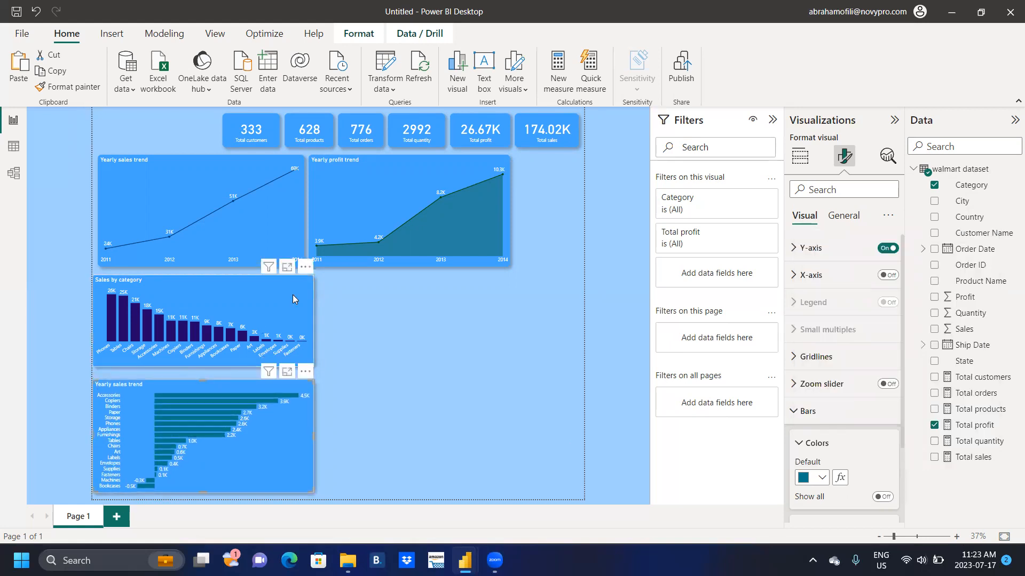
pyautogui.click(219, 345)
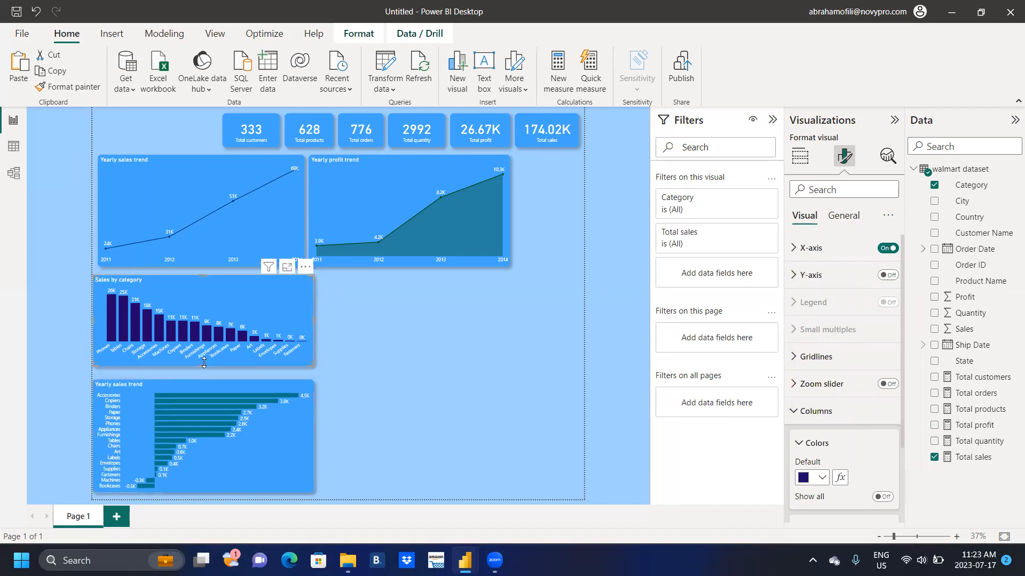
pyautogui.moveTo(203, 366); pyautogui.dragTo(203, 372)
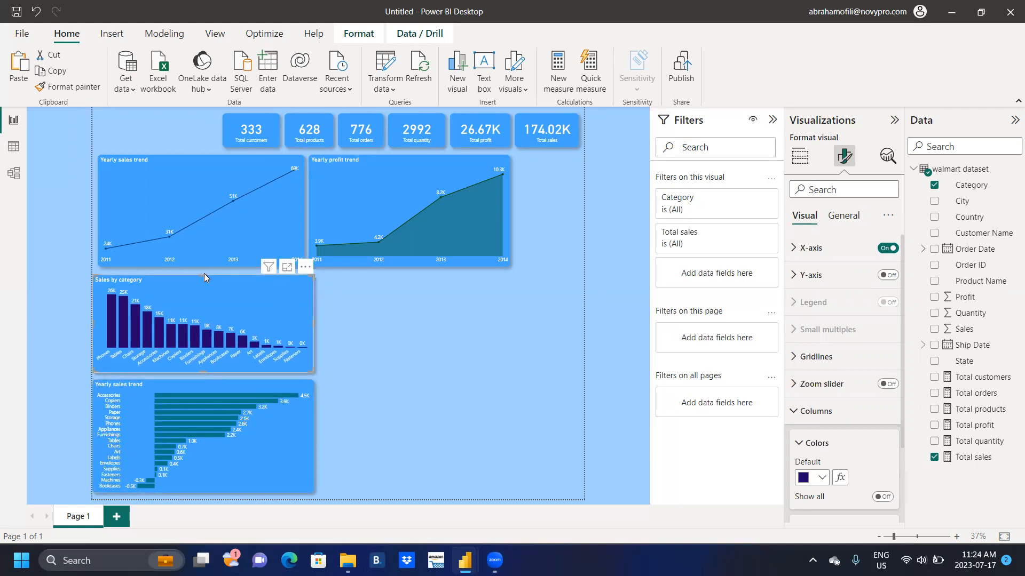
pyautogui.moveTo(205, 275); pyautogui.dragTo(205, 273)
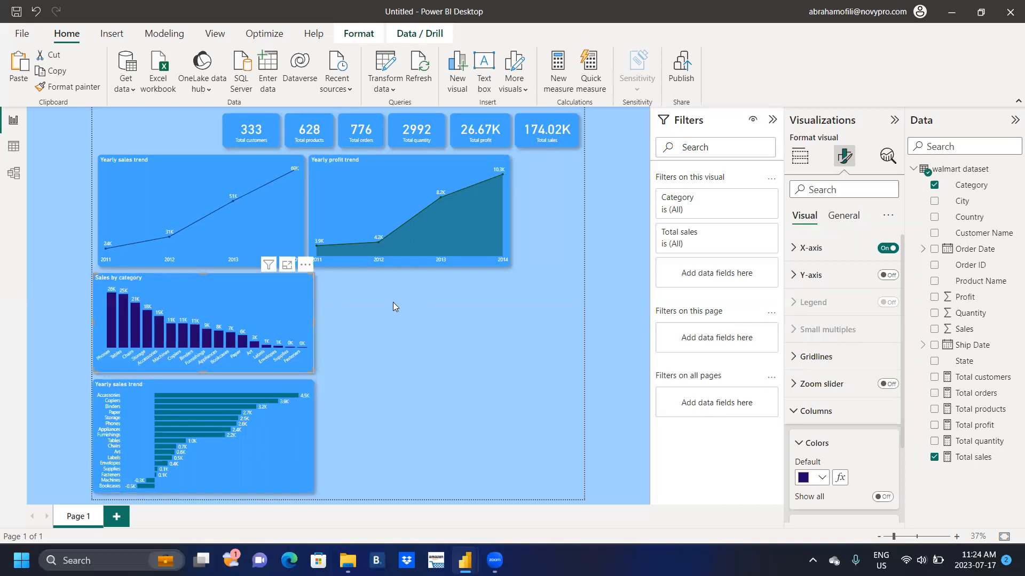
pyautogui.click(373, 313)
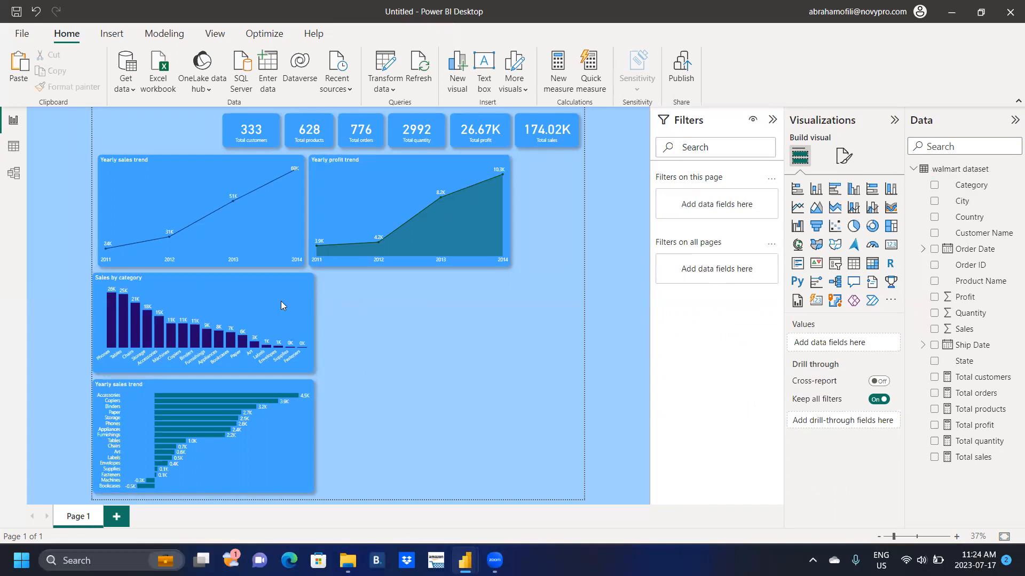
# Step: Paste a copy of the Yearly sales trend chart beside the Sales by category chart and shorten it to the same lower edge
pyautogui.hotkey('ctrl', 'v')
pyautogui.moveTo(256, 215); pyautogui.dragTo(474, 330)
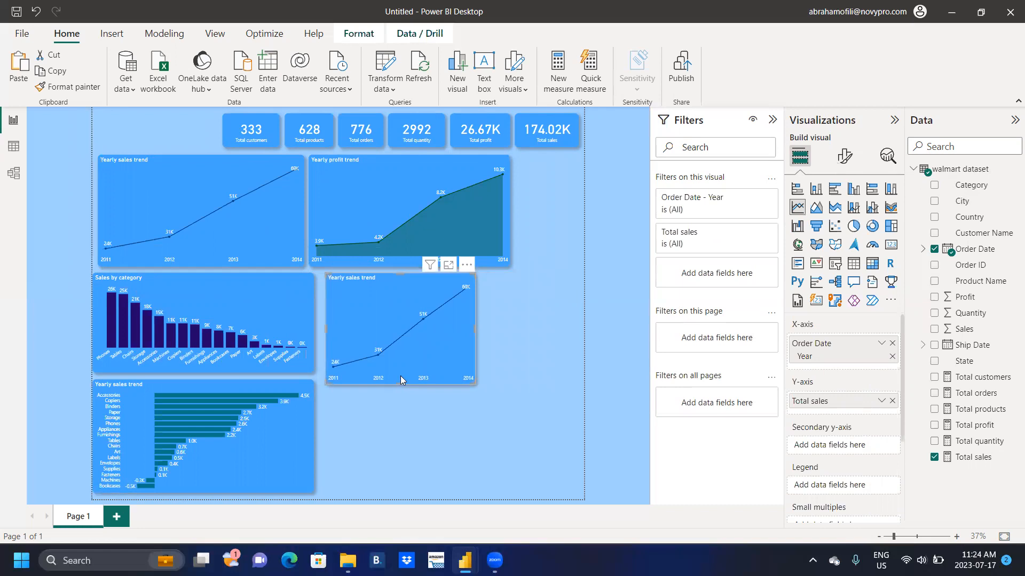
pyautogui.moveTo(400, 377); pyautogui.dragTo(401, 365)
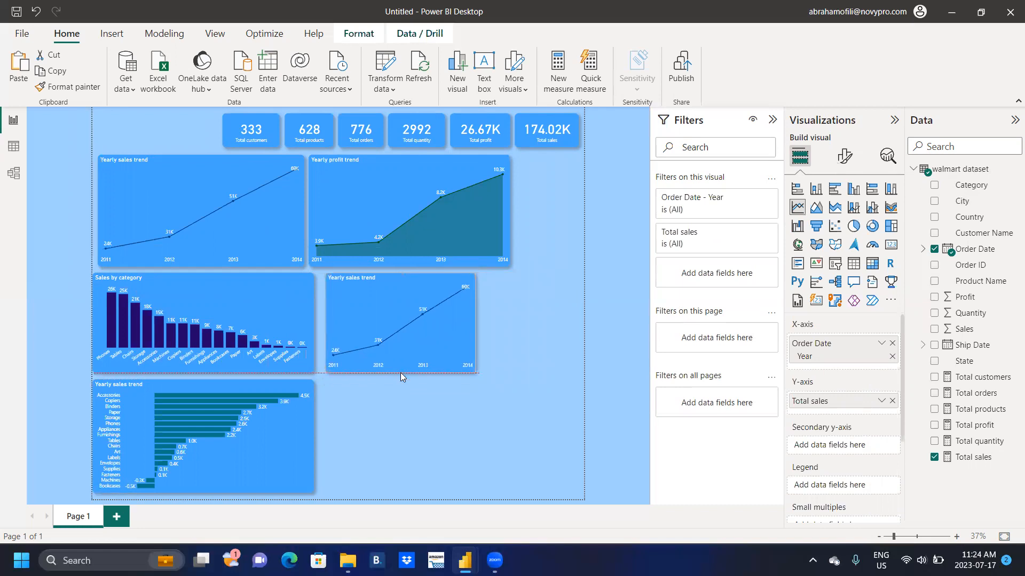
# Step: Remove the Total sales and Order Date fields from the pasted line chart
pyautogui.click(934, 457)
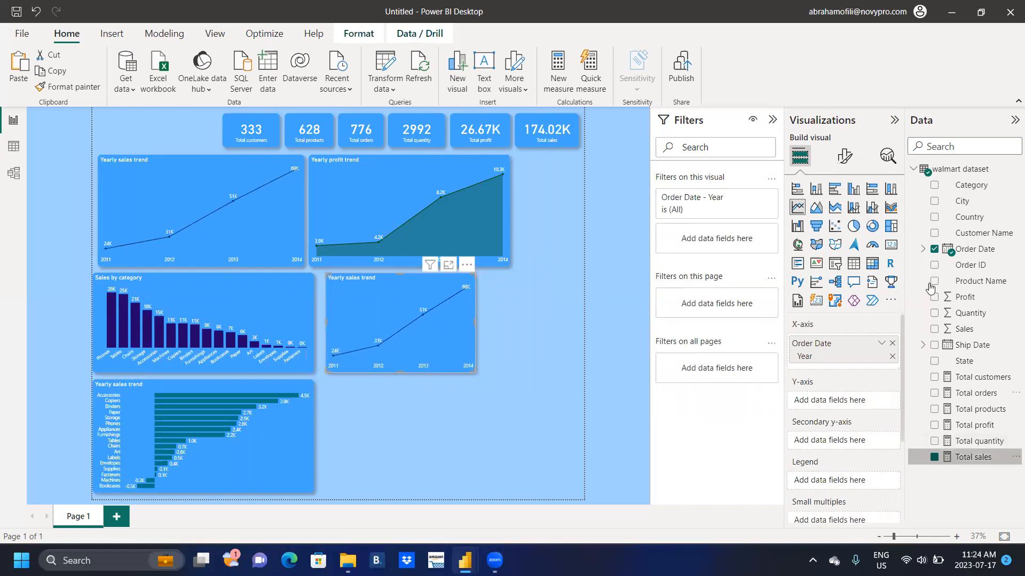
pyautogui.click(937, 247)
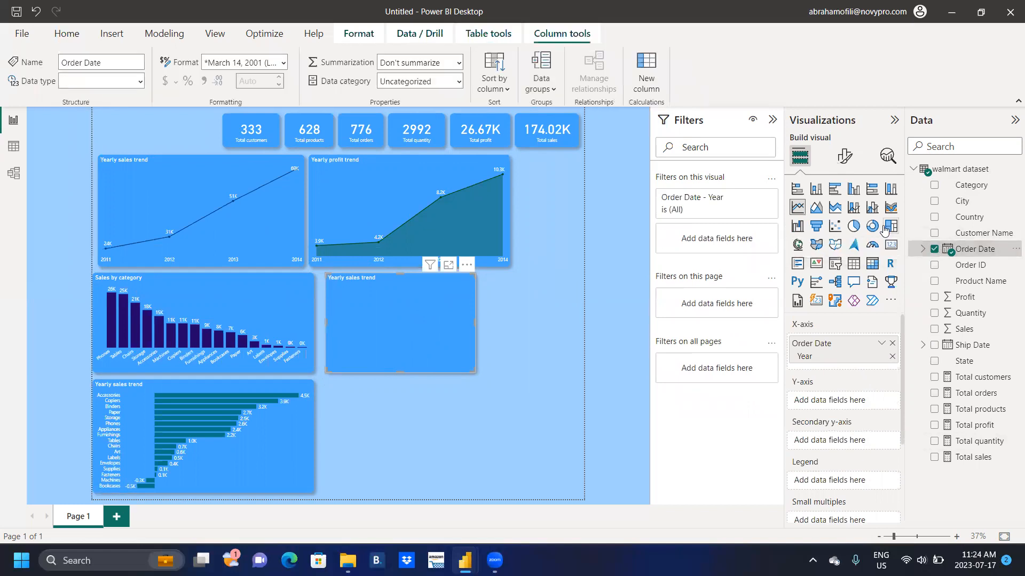
pyautogui.click(934, 249)
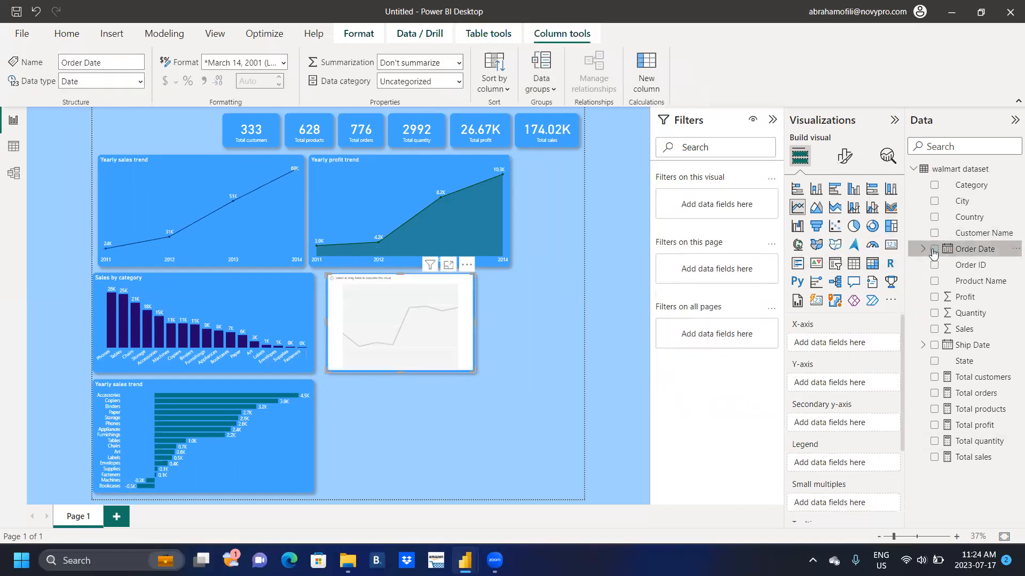
# Step: Convert the emptied chart to a funnel chart with City as category and Total profit as values
pyautogui.click(816, 226)
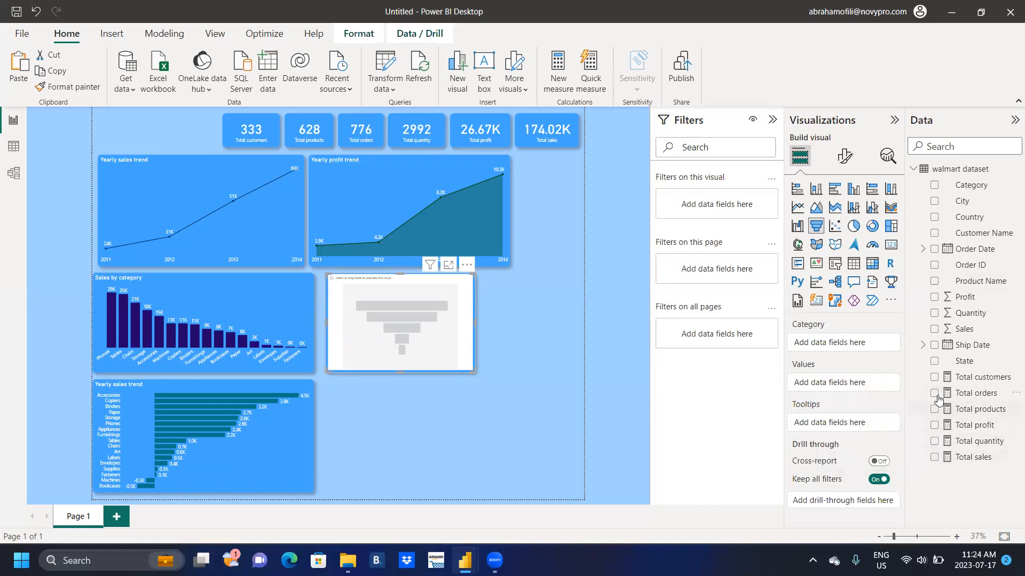
pyautogui.click(934, 425)
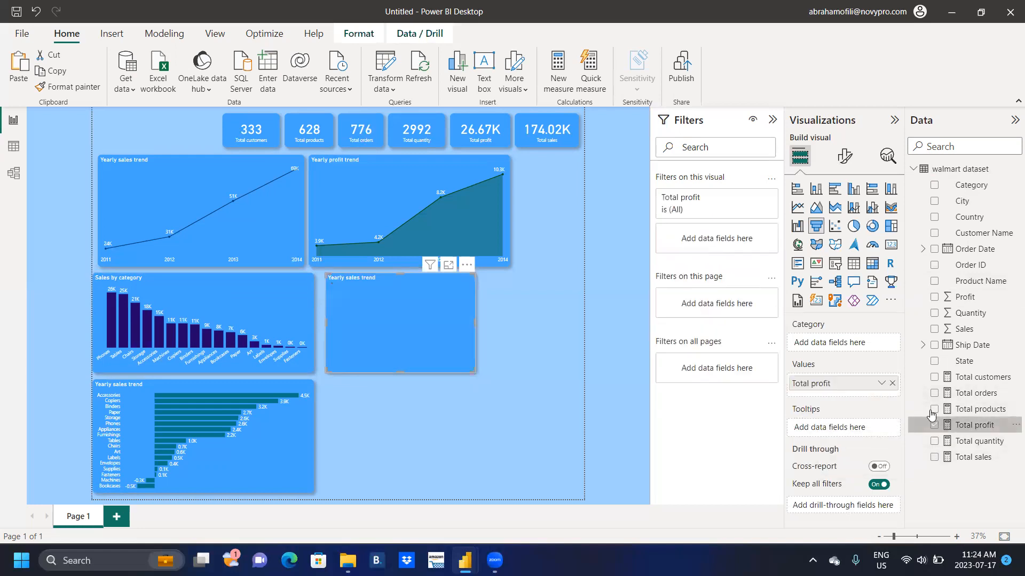
pyautogui.click(934, 202)
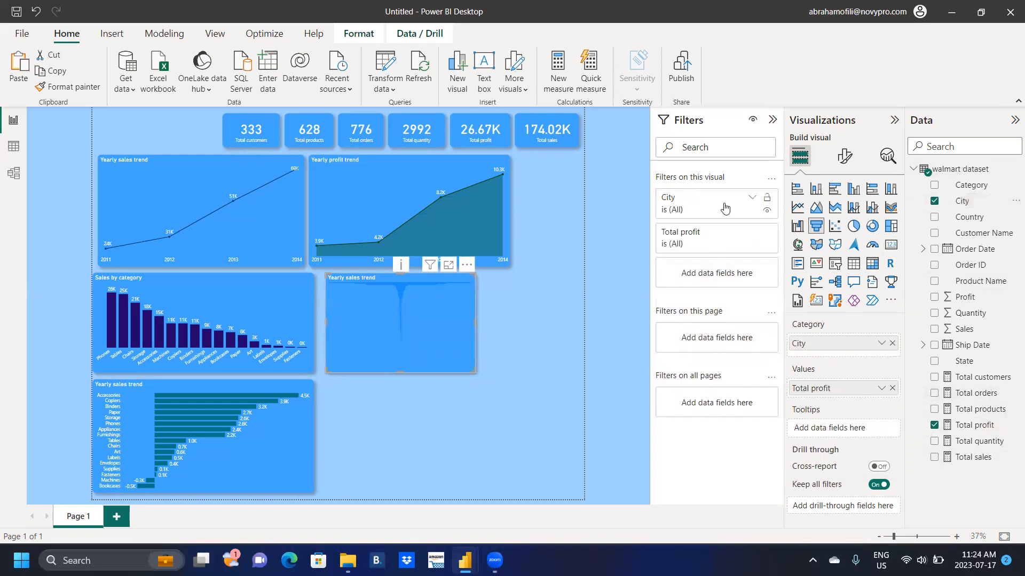
# Step: Filter the funnel chart's City field with a Top N filter showing the top 10 by Total profit
pyautogui.click(752, 197)
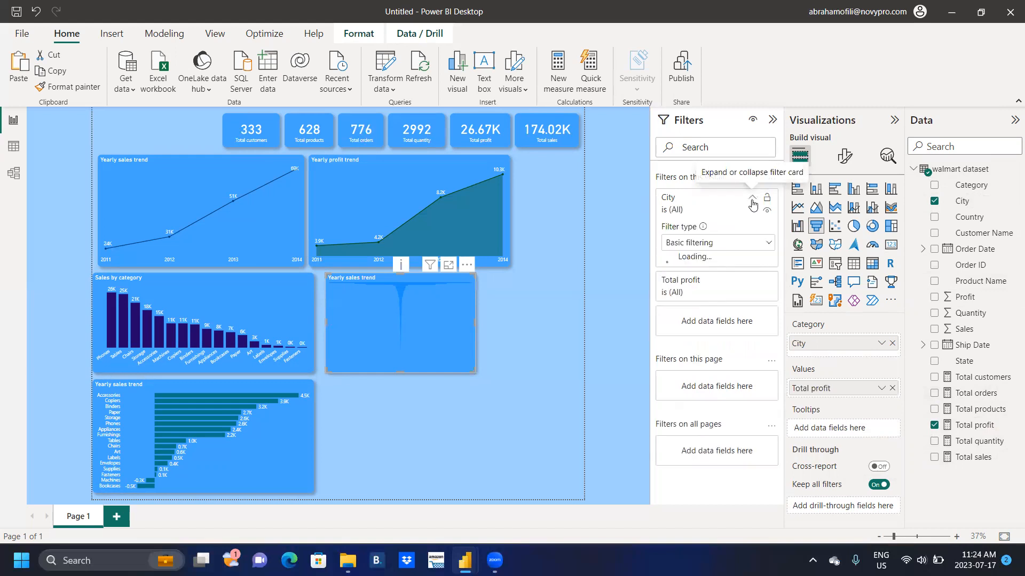
pyautogui.click(758, 244)
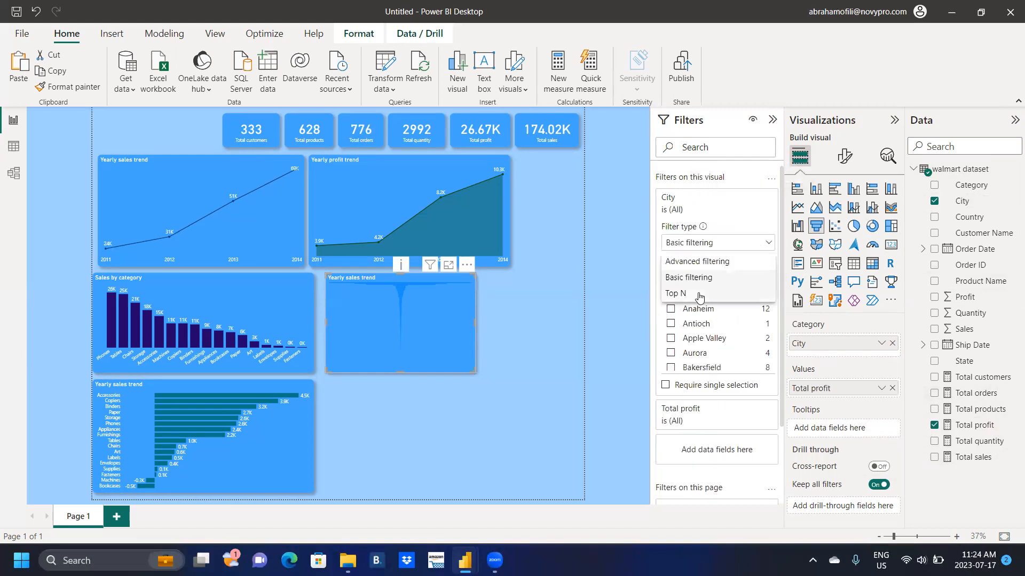
pyautogui.click(699, 295)
pyautogui.click(740, 279)
pyautogui.write('10')
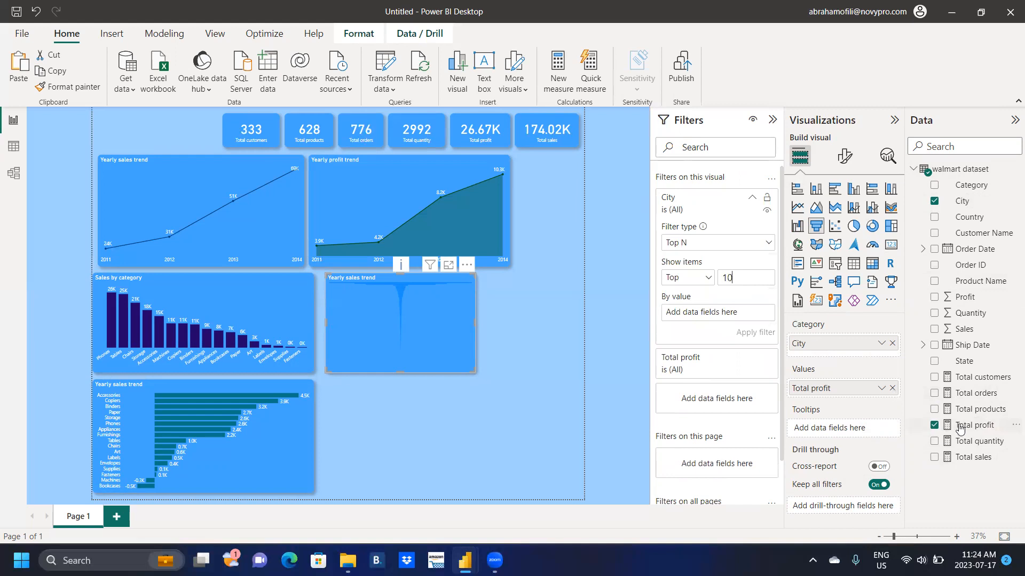
pyautogui.moveTo(915, 424); pyautogui.dragTo(716, 317)
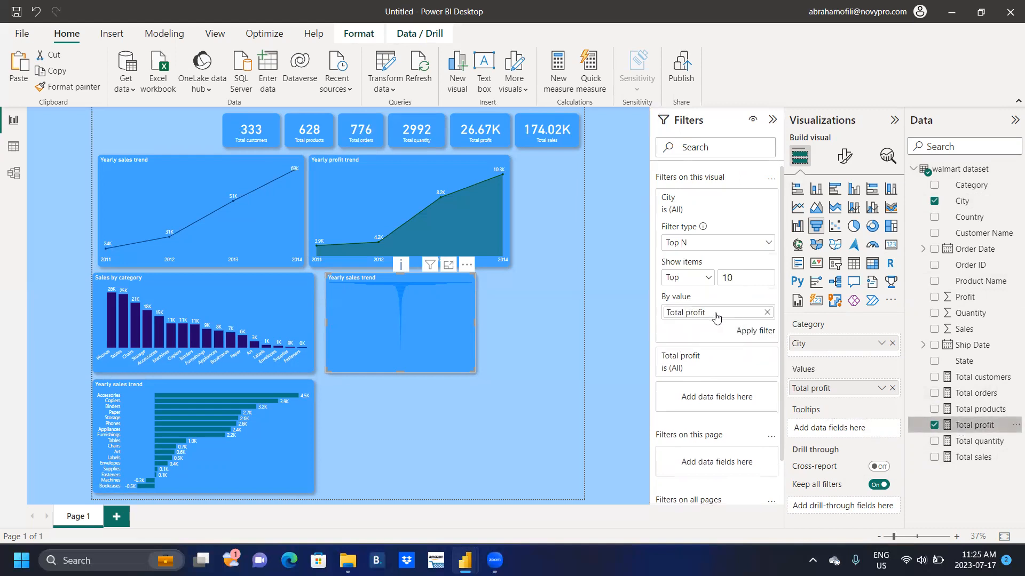
pyautogui.click(753, 332)
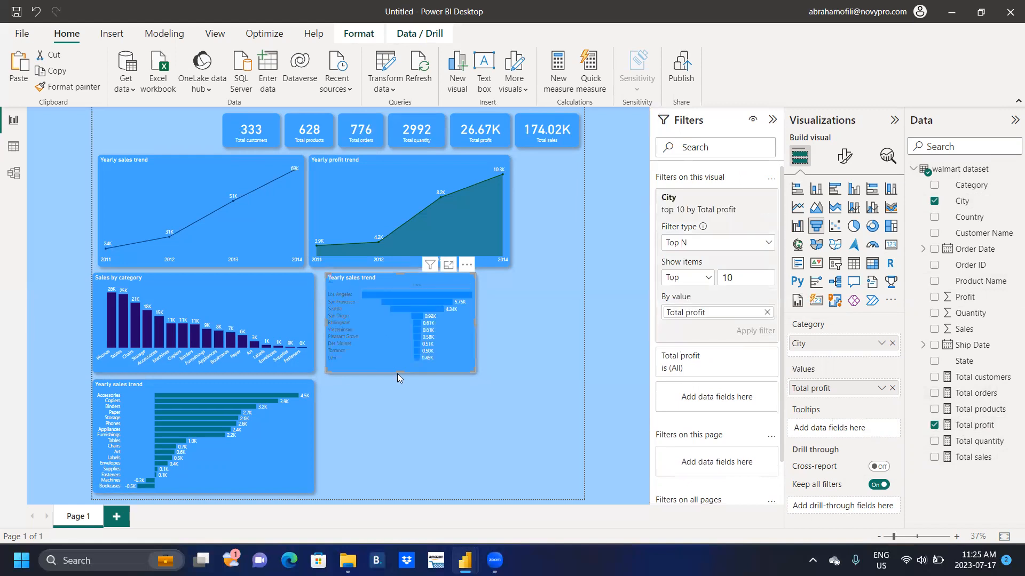
# Step: Turn off the funnel chart's conversion rate label and set its category labels' color to white
pyautogui.click(845, 157)
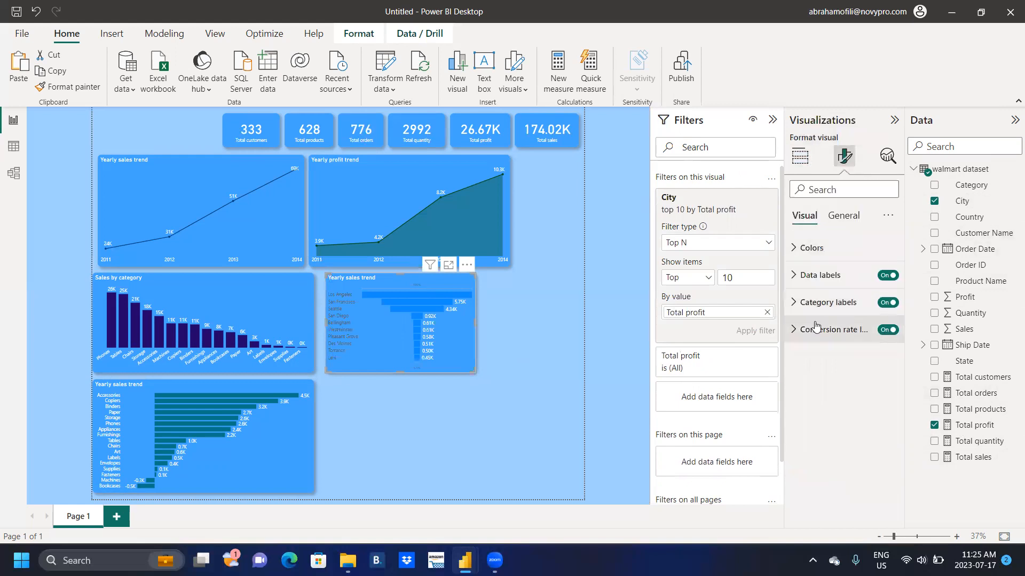
pyautogui.click(884, 330)
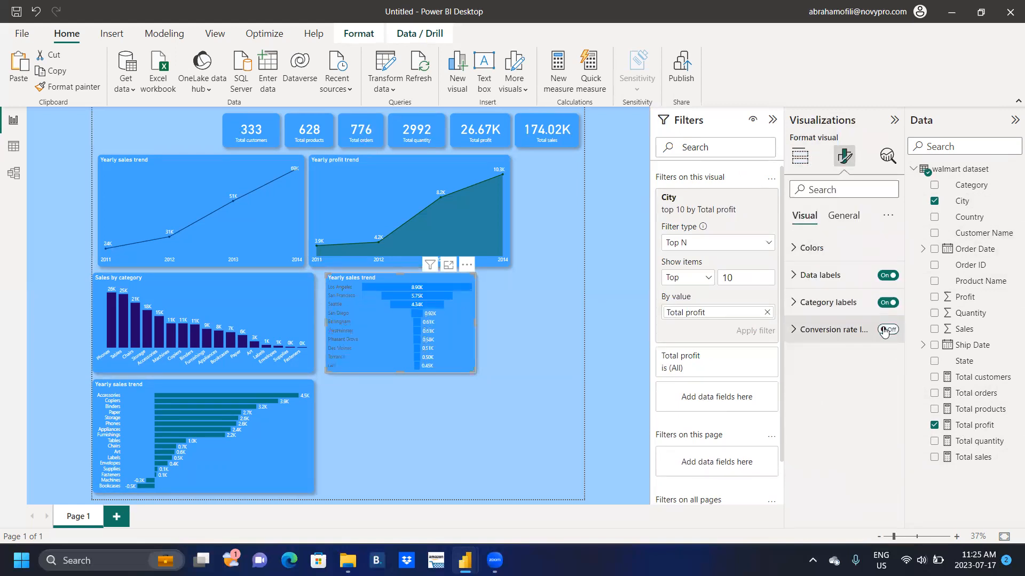
pyautogui.click(793, 303)
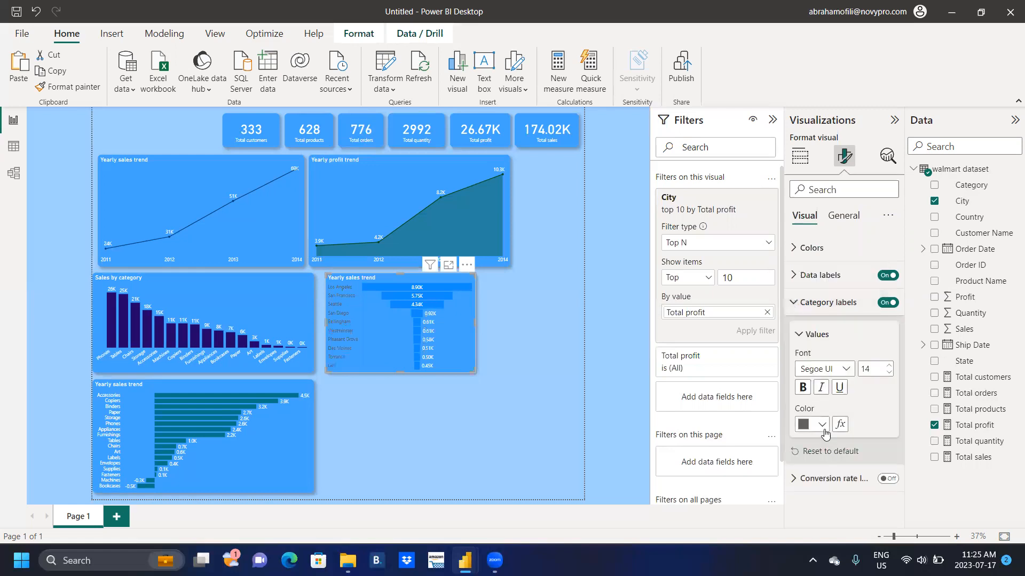
pyautogui.click(822, 426)
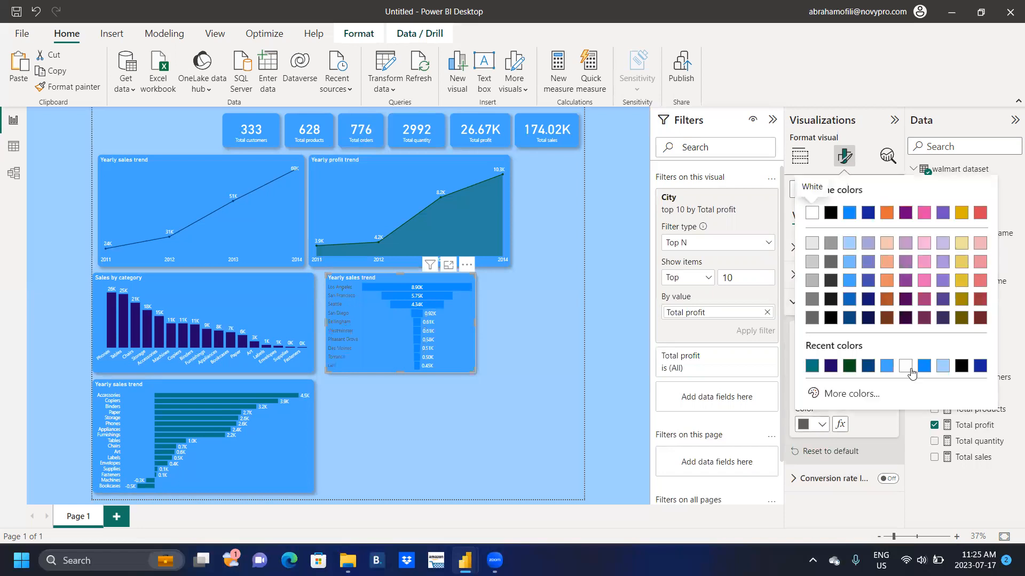
pyautogui.click(904, 366)
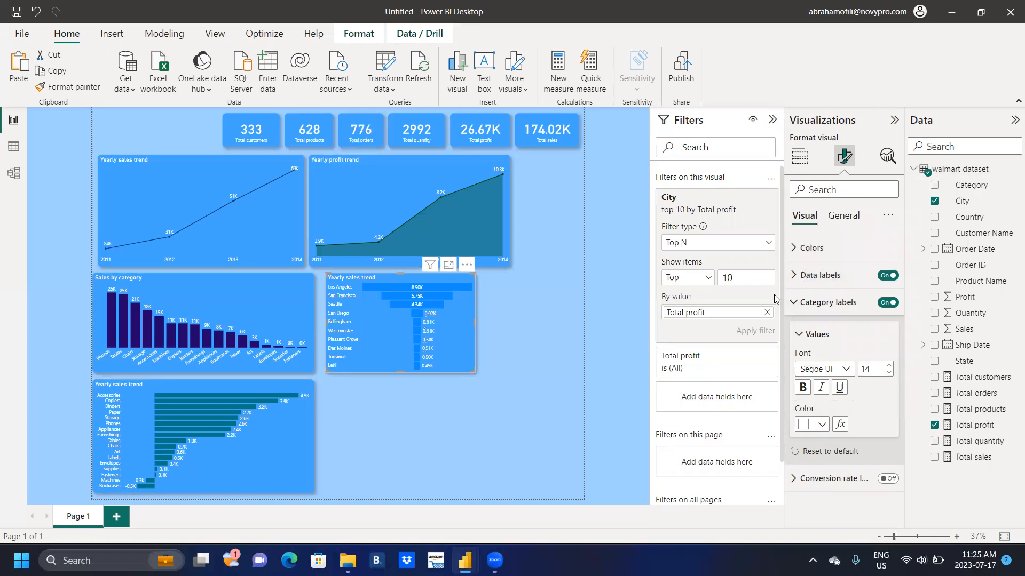
# Step: Try the Outside end position for the funnel chart's data labels
pyautogui.click(794, 276)
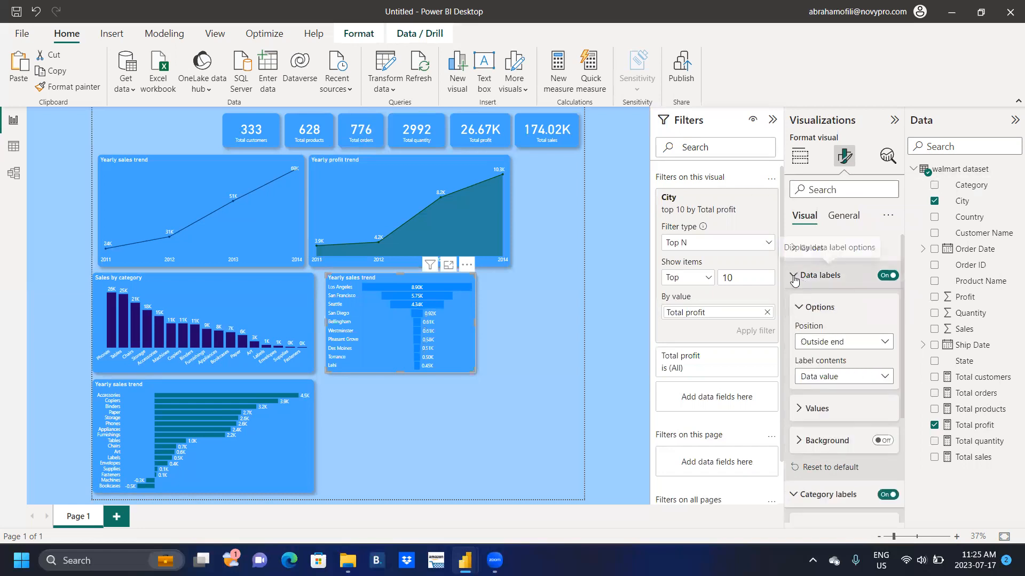
pyautogui.click(884, 344)
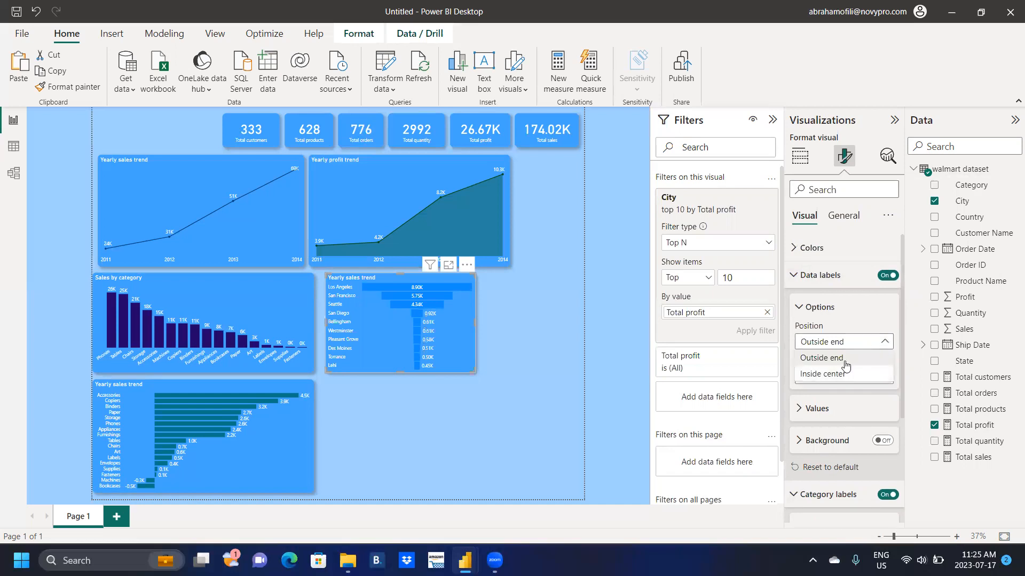
pyautogui.click(845, 360)
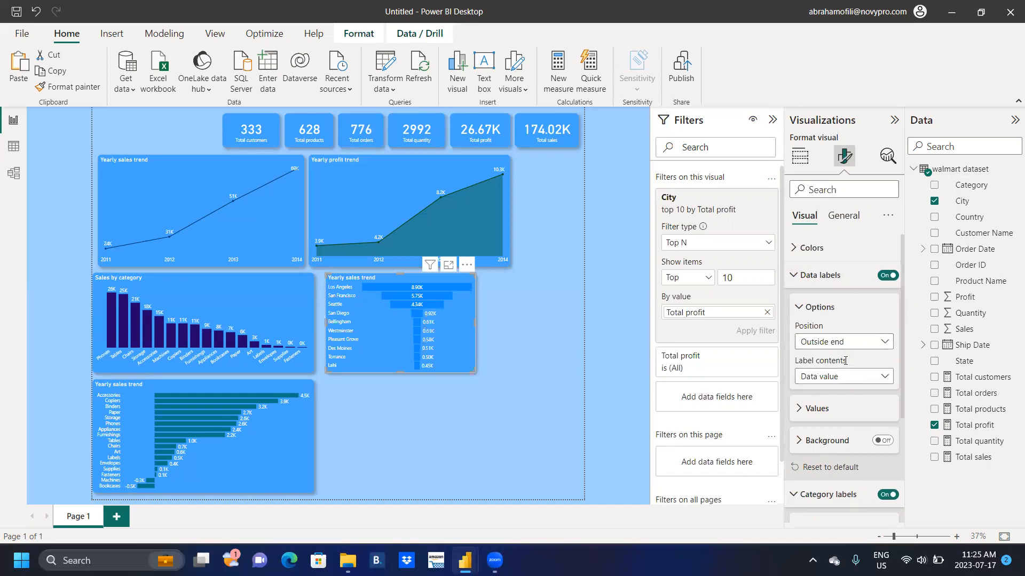
pyautogui.click(886, 344)
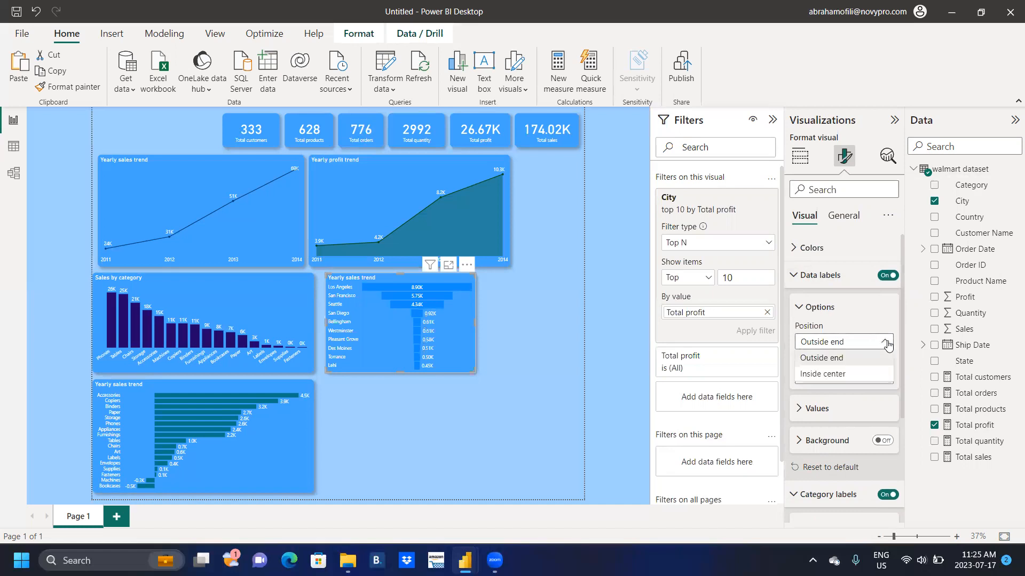
pyautogui.click(843, 358)
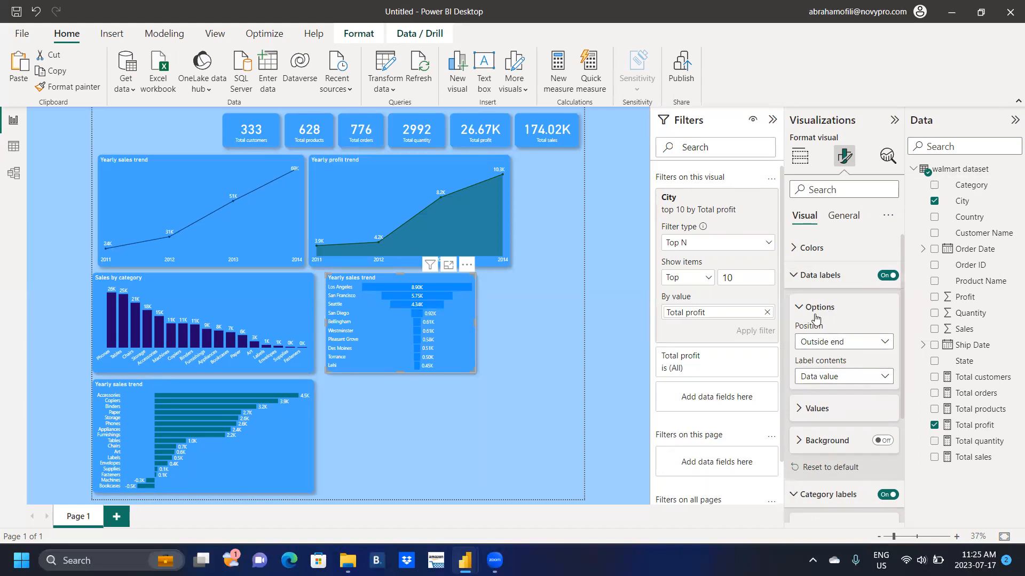
# Step: Widen the funnel chart so its right edge lines up with the Yearly profit trend chart above
pyautogui.click(885, 342)
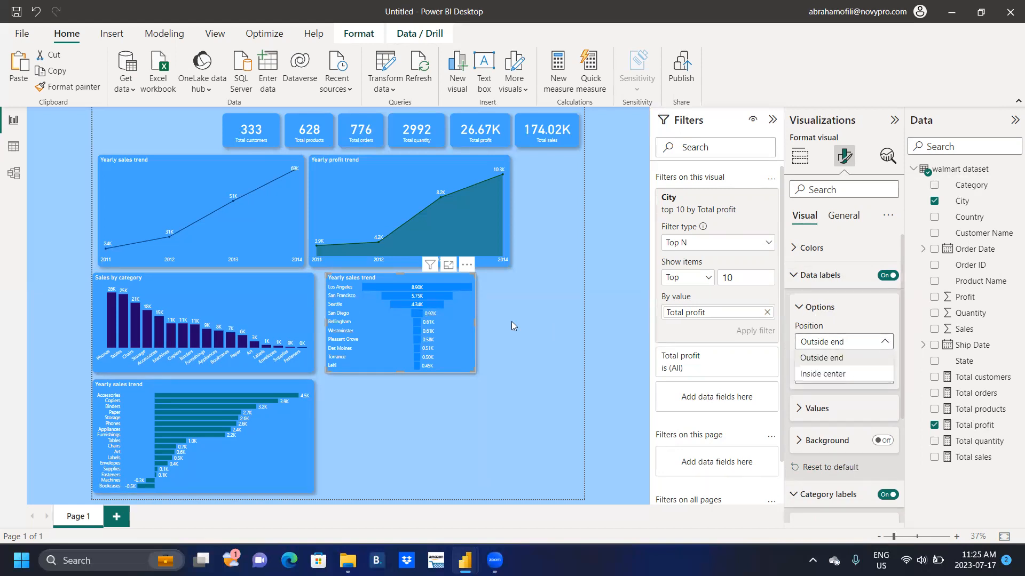
pyautogui.click(474, 323)
pyautogui.moveTo(474, 323); pyautogui.dragTo(504, 329)
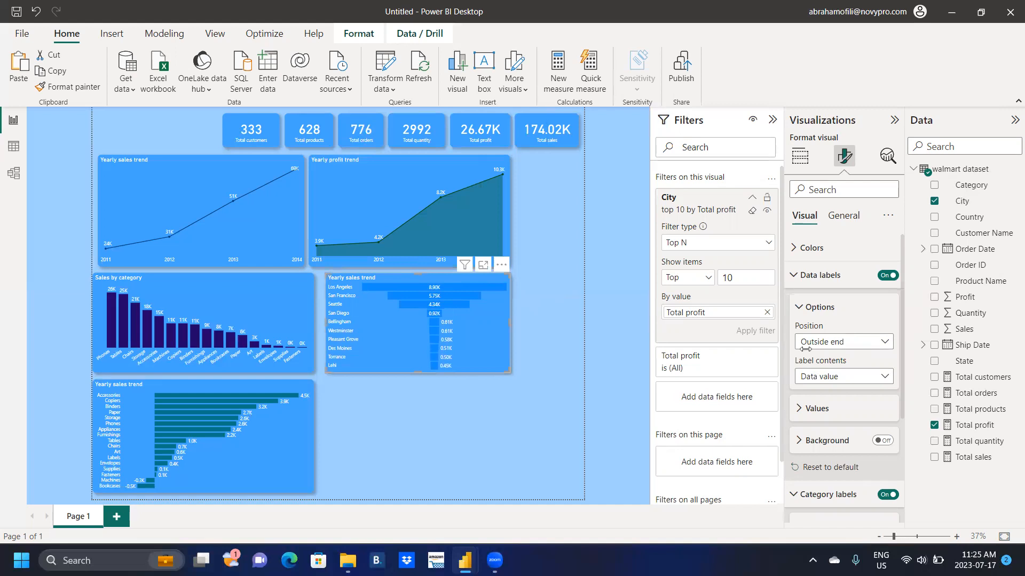
# Step: Try Inside center for the widened funnel chart's data labels and set their position to Outside end
pyautogui.click(884, 342)
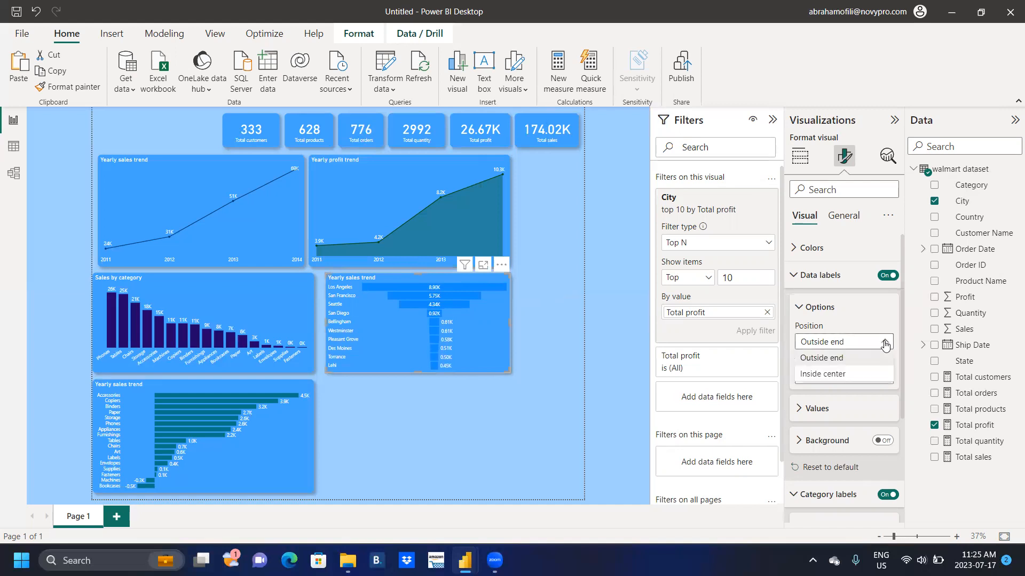
pyautogui.click(849, 375)
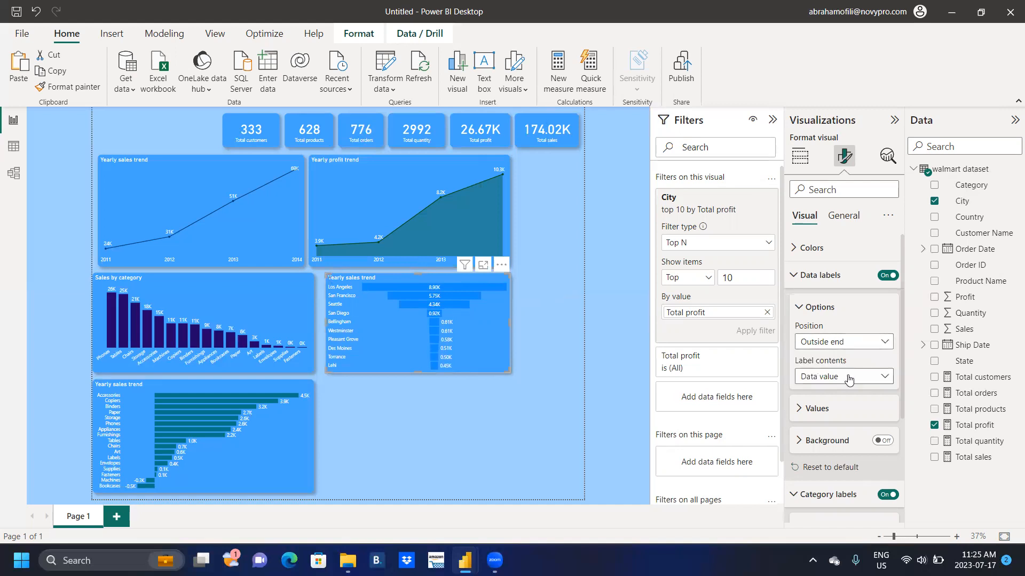
pyautogui.click(877, 345)
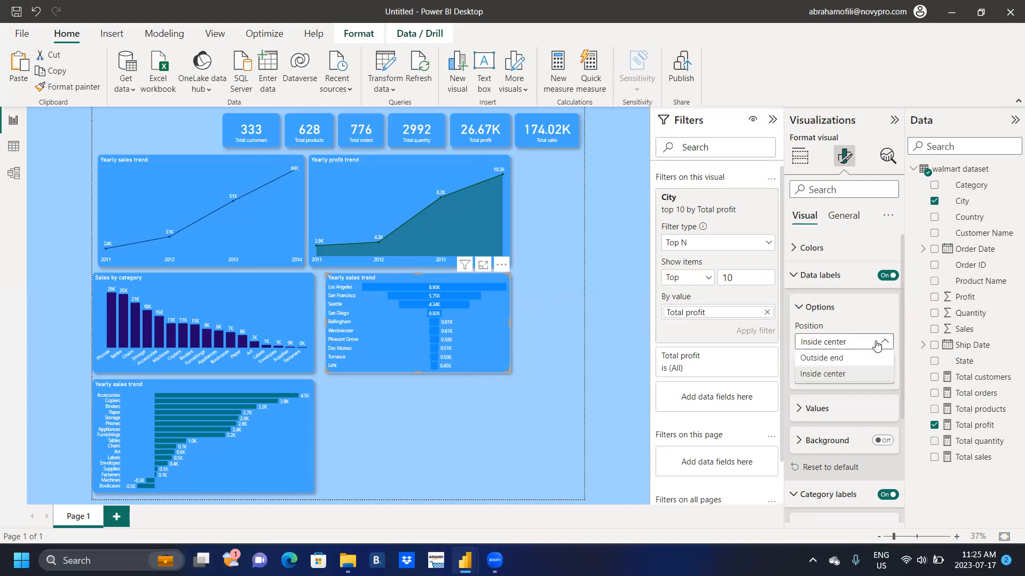
pyautogui.click(854, 358)
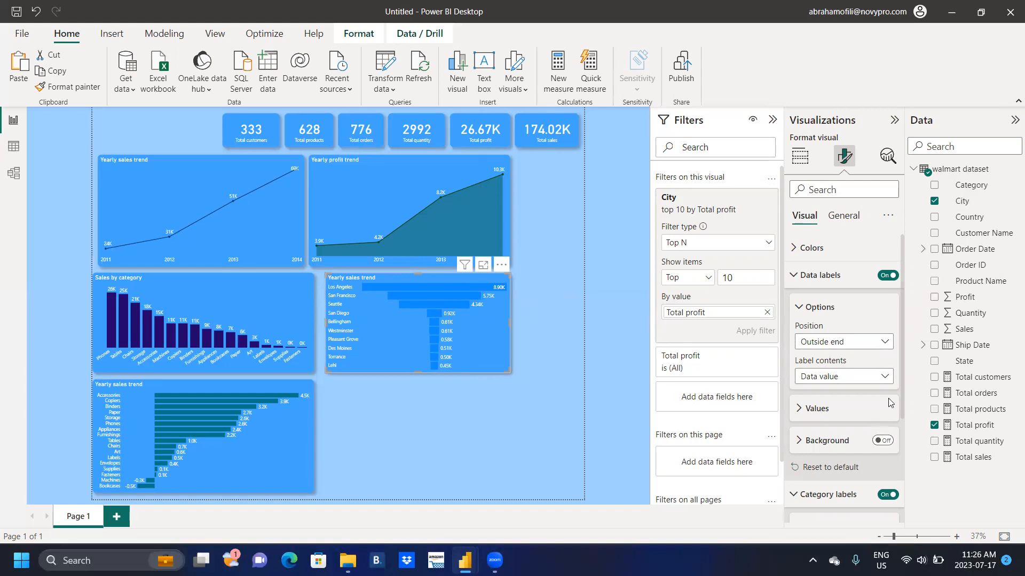
# Step: Set the display units of the funnel chart's data label values to None
pyautogui.click(799, 412)
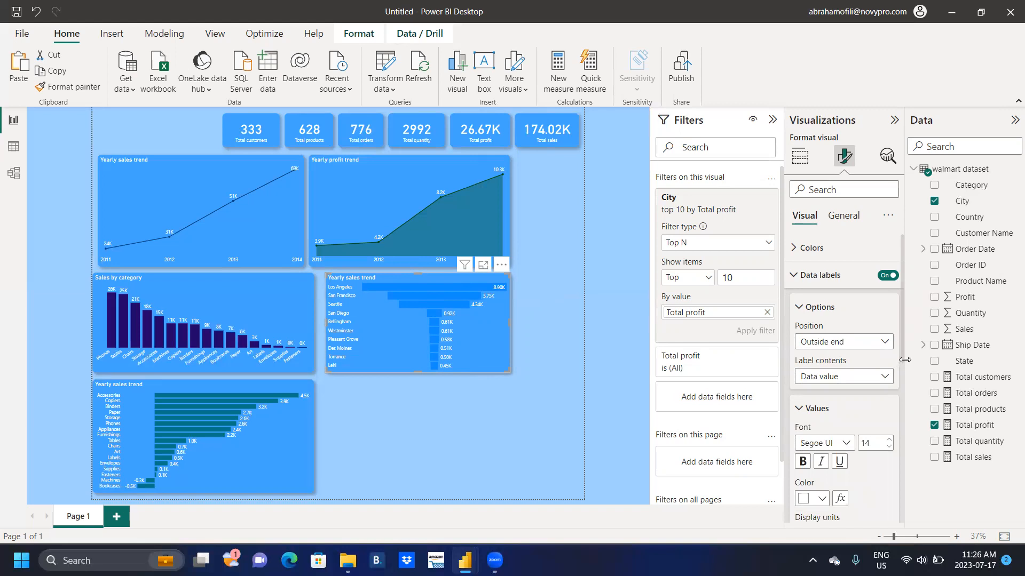
pyautogui.moveTo(902, 353); pyautogui.dragTo(914, 414)
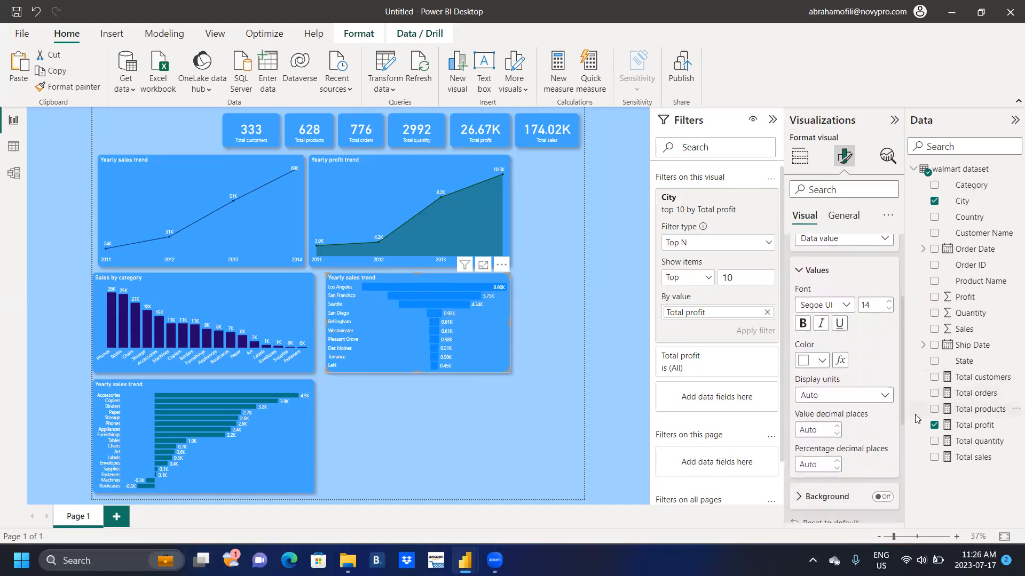
pyautogui.click(884, 396)
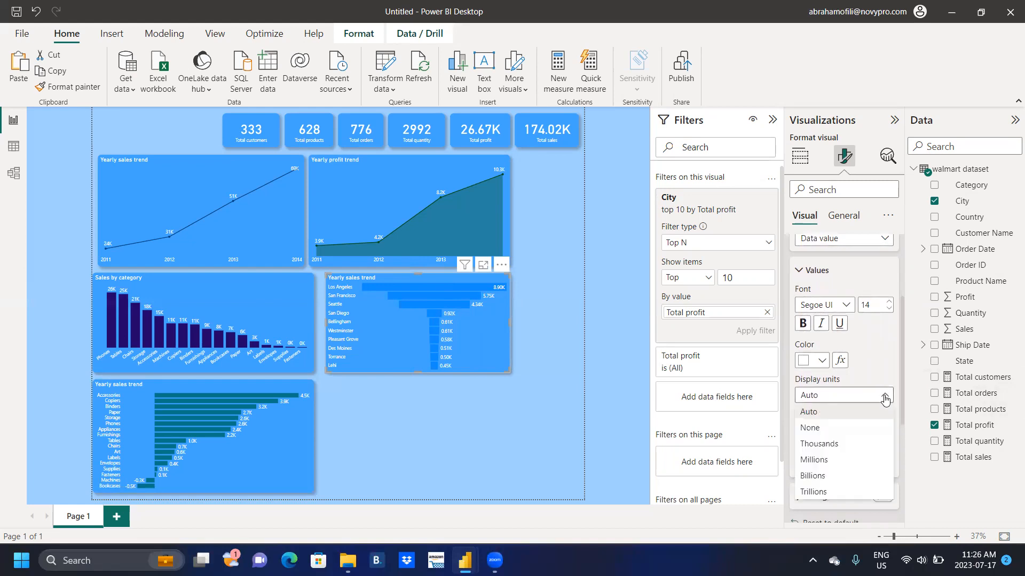
pyautogui.click(857, 429)
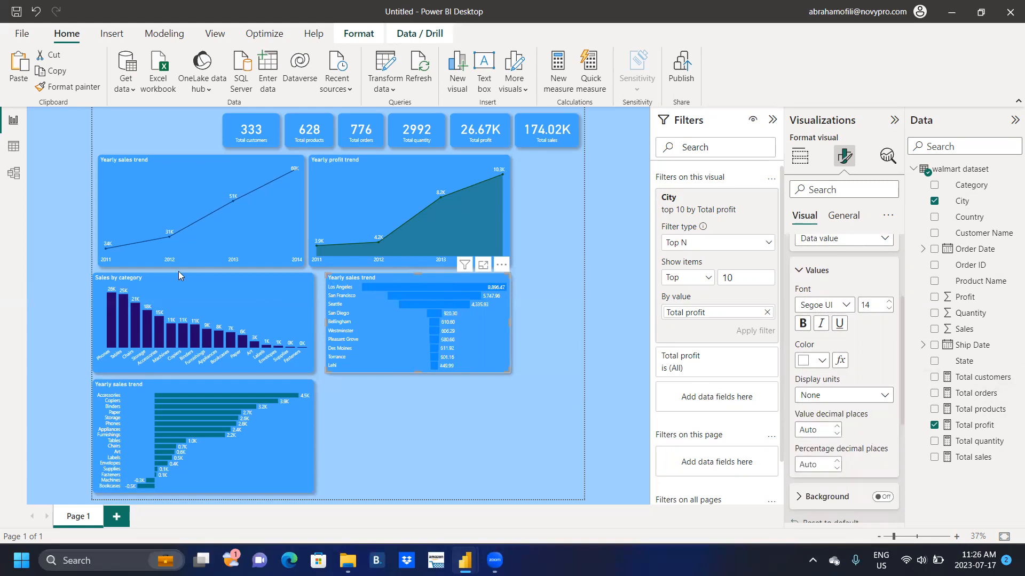
# Step: Try None and Thousands as display units for the Sales by category chart's data labels and return them to Auto
pyautogui.click(244, 278)
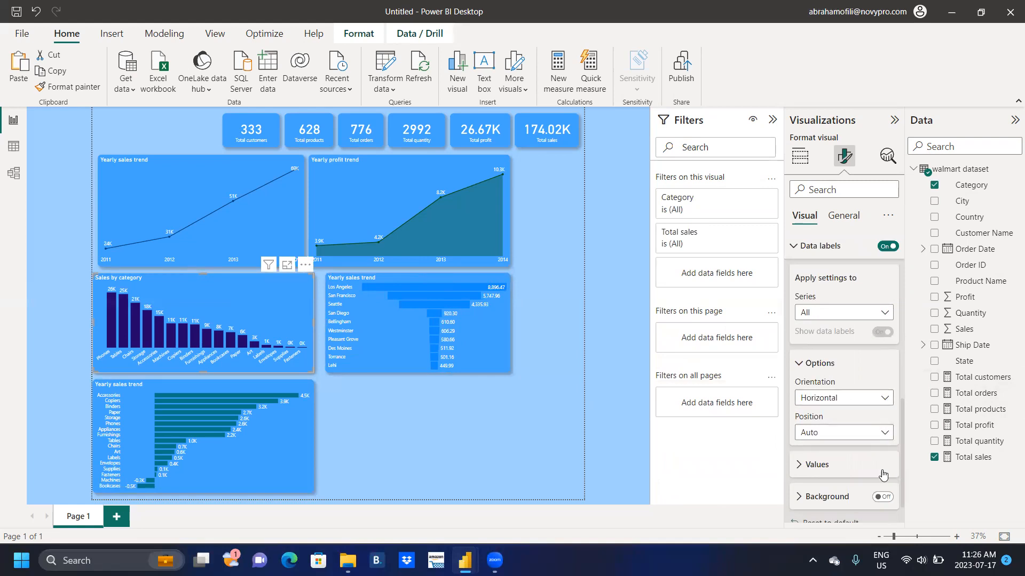
pyautogui.click(800, 465)
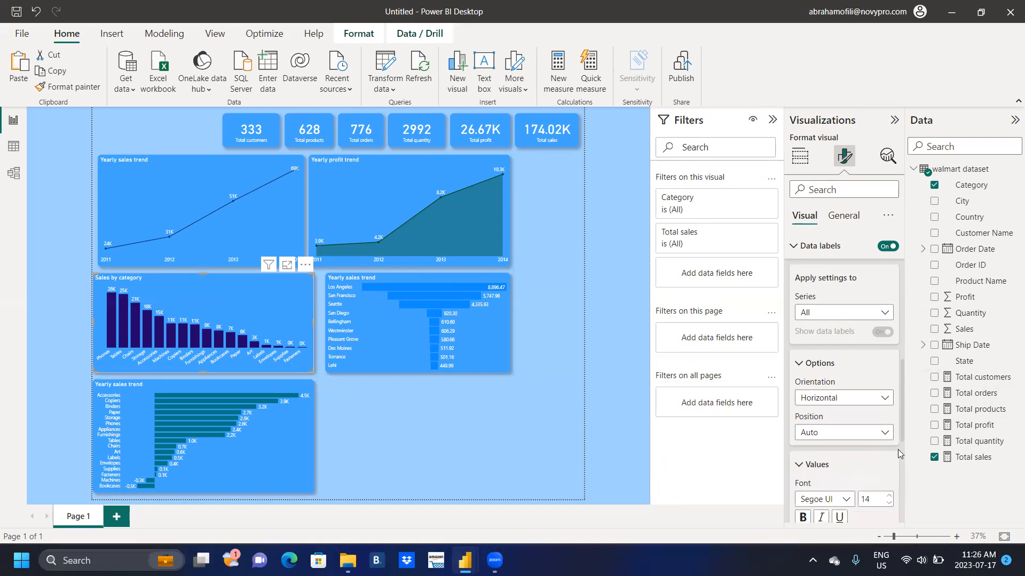
pyautogui.moveTo(902, 419); pyautogui.dragTo(916, 471)
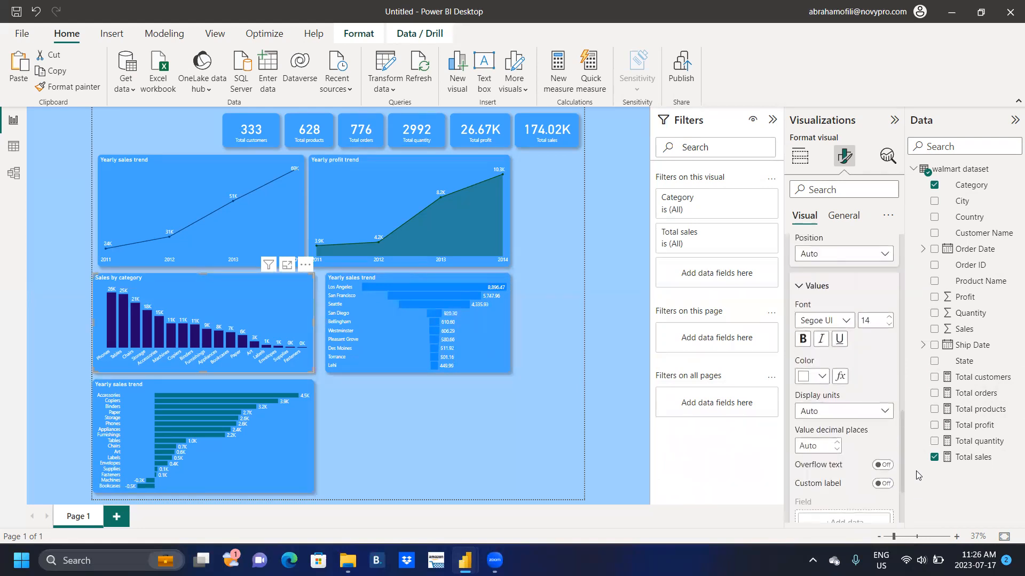
pyautogui.click(888, 419)
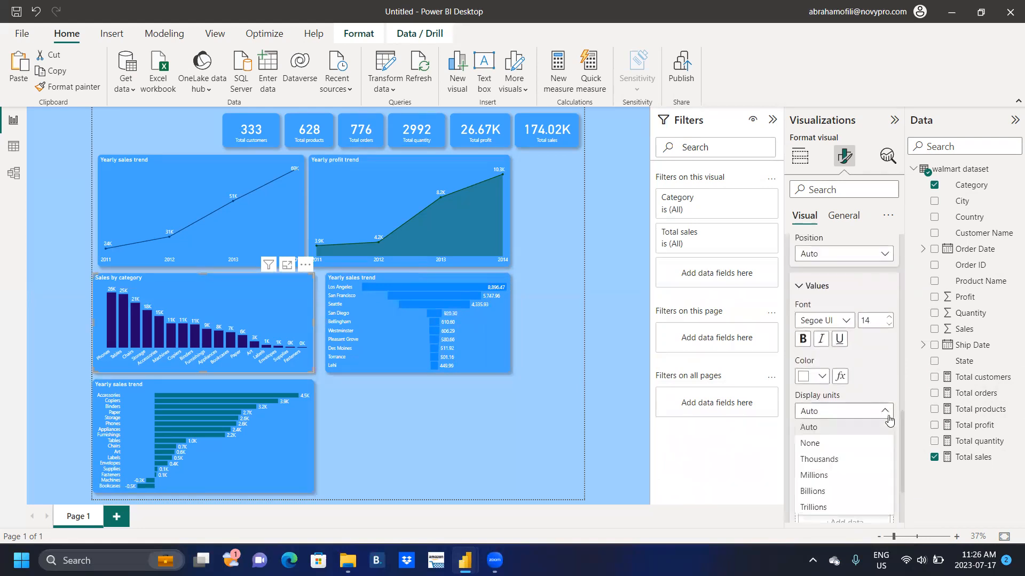
pyautogui.click(846, 447)
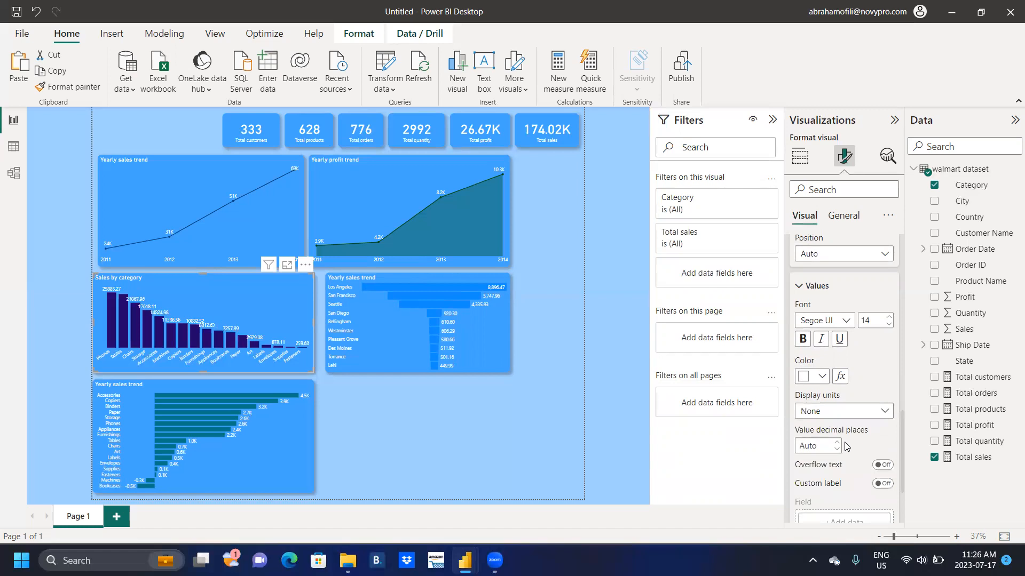
pyautogui.click(857, 412)
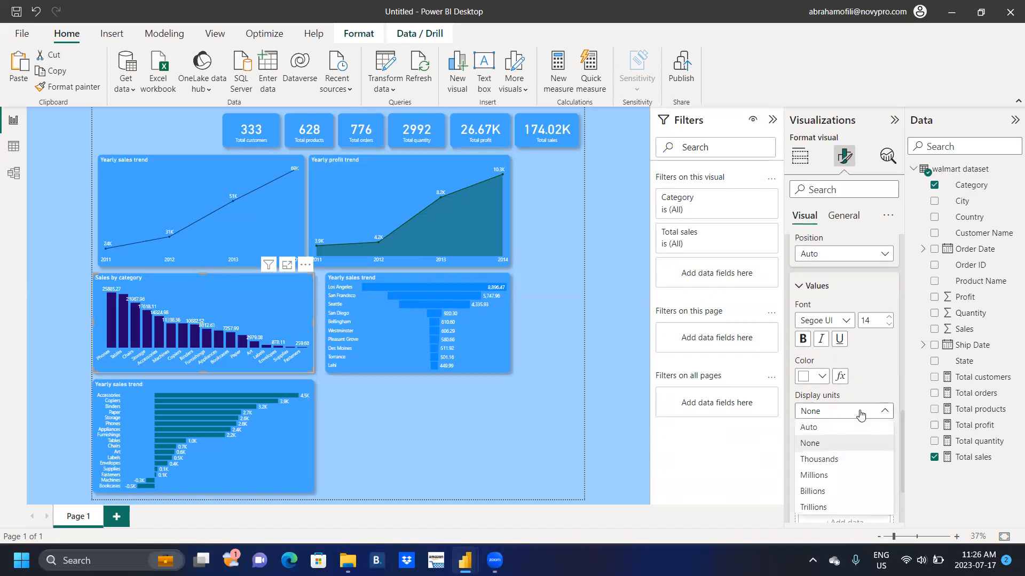
pyautogui.click(834, 459)
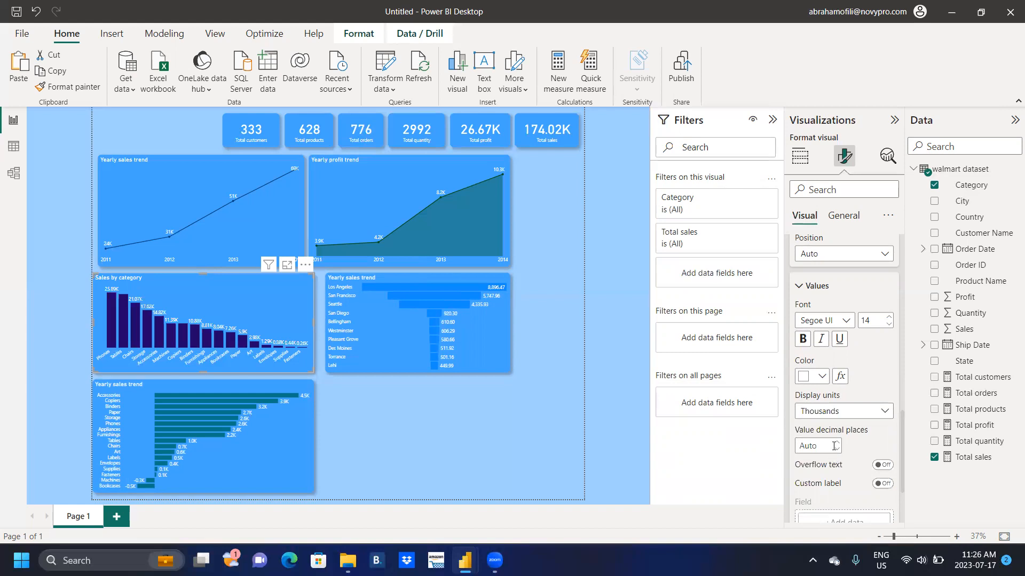
pyautogui.click(853, 412)
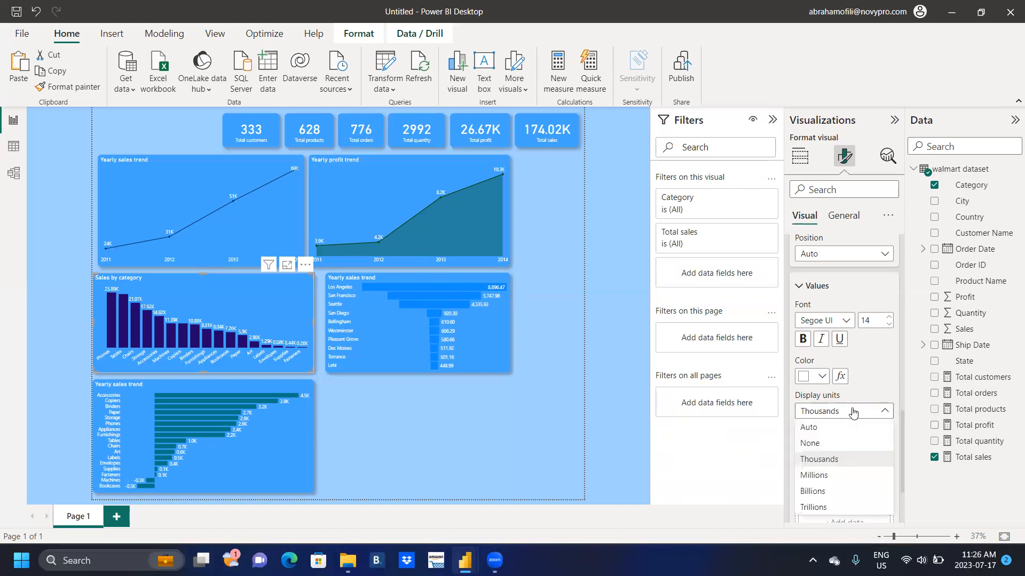
pyautogui.click(831, 431)
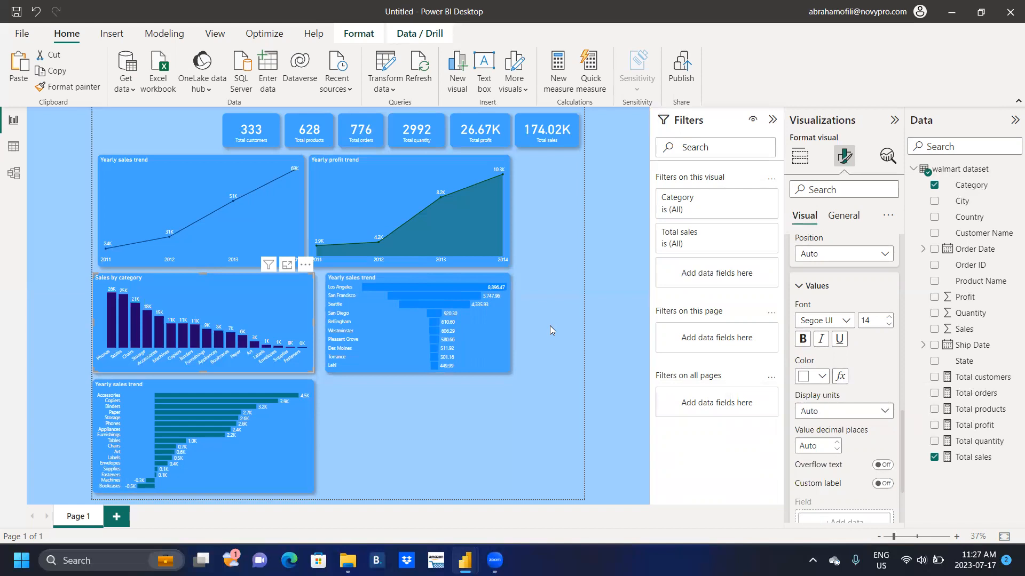
# Step: Set the funnel chart's default bar color to the custom dark navy #012A4E
pyautogui.click(485, 311)
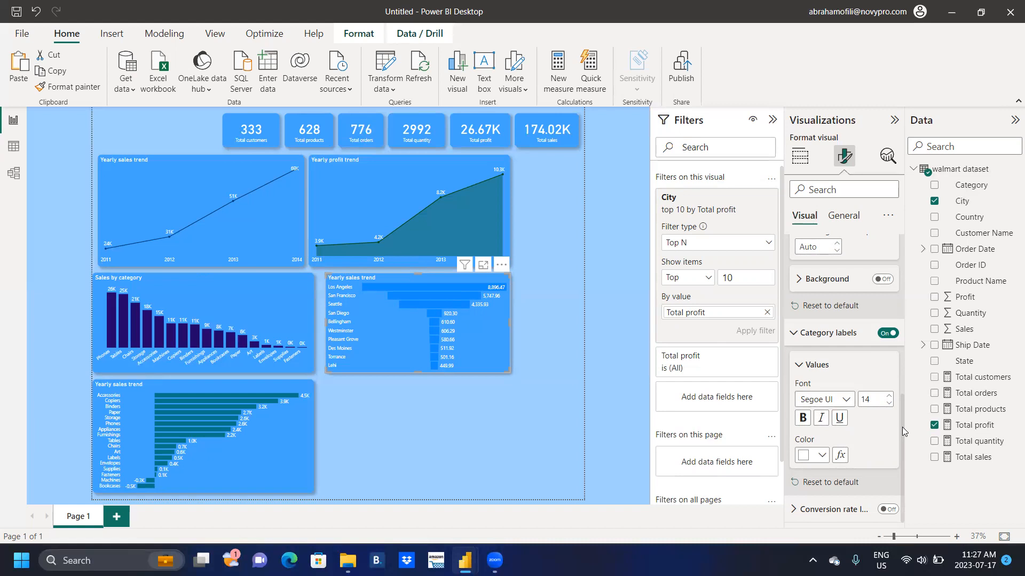
pyautogui.moveTo(902, 414); pyautogui.dragTo(901, 372)
pyautogui.moveTo(905, 330); pyautogui.dragTo(908, 190)
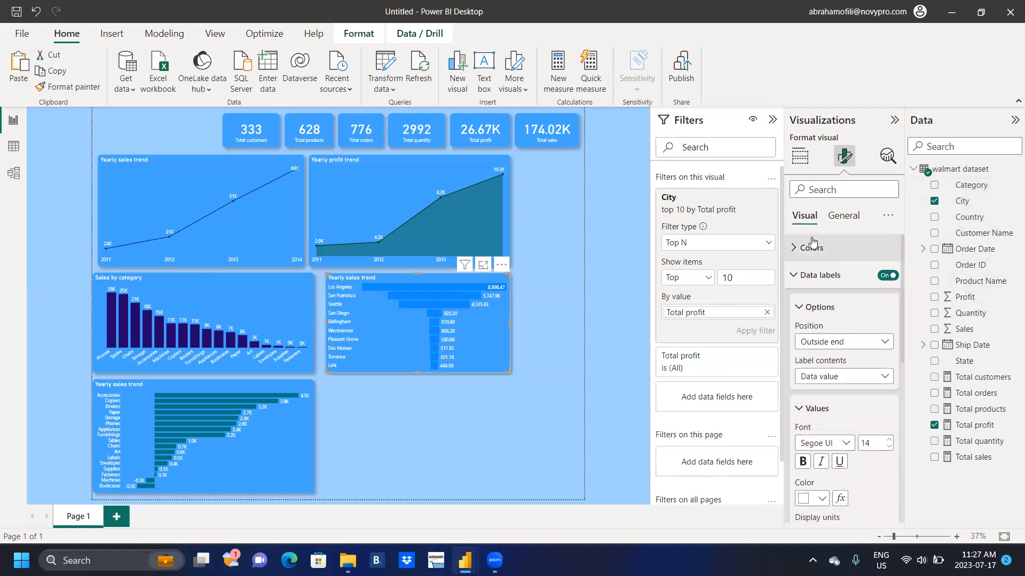
pyautogui.click(799, 248)
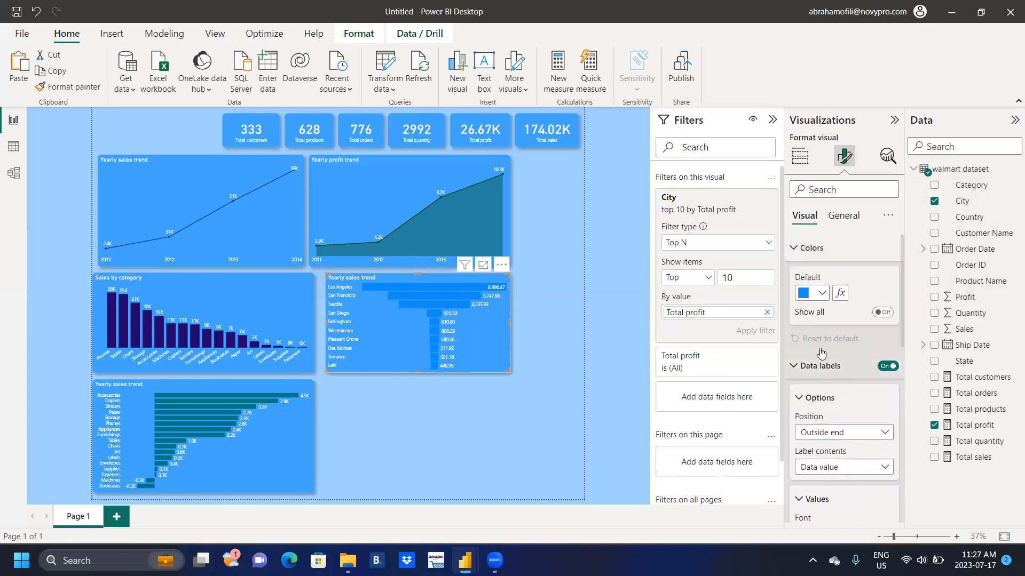
pyautogui.click(827, 297)
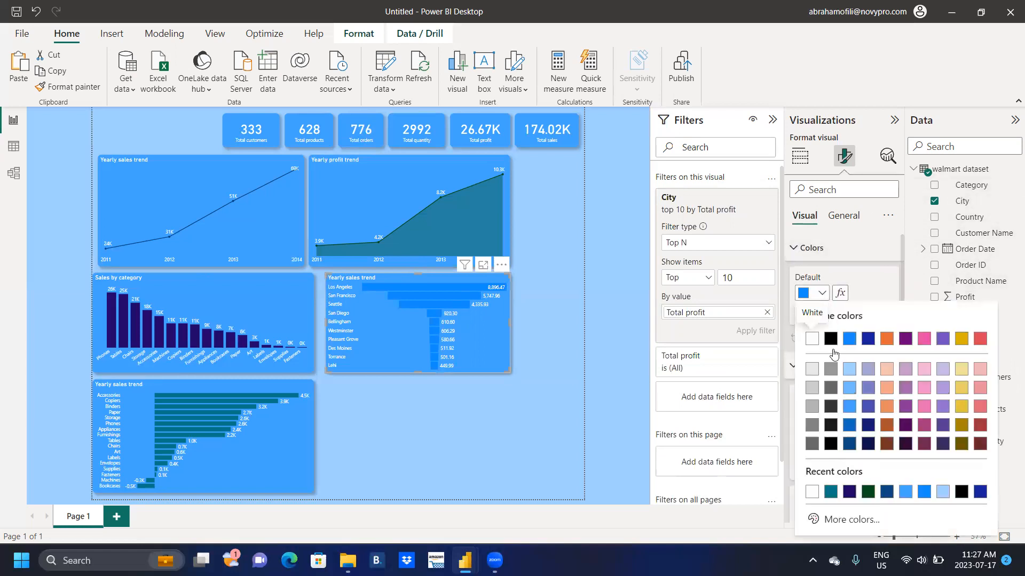
pyautogui.click(843, 520)
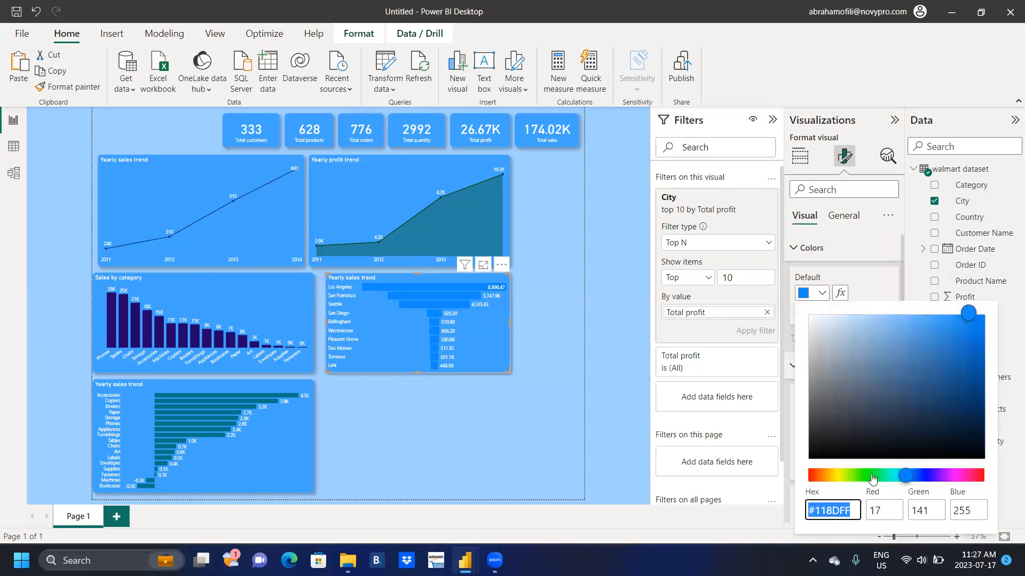
pyautogui.click(968, 398)
pyautogui.click(976, 410)
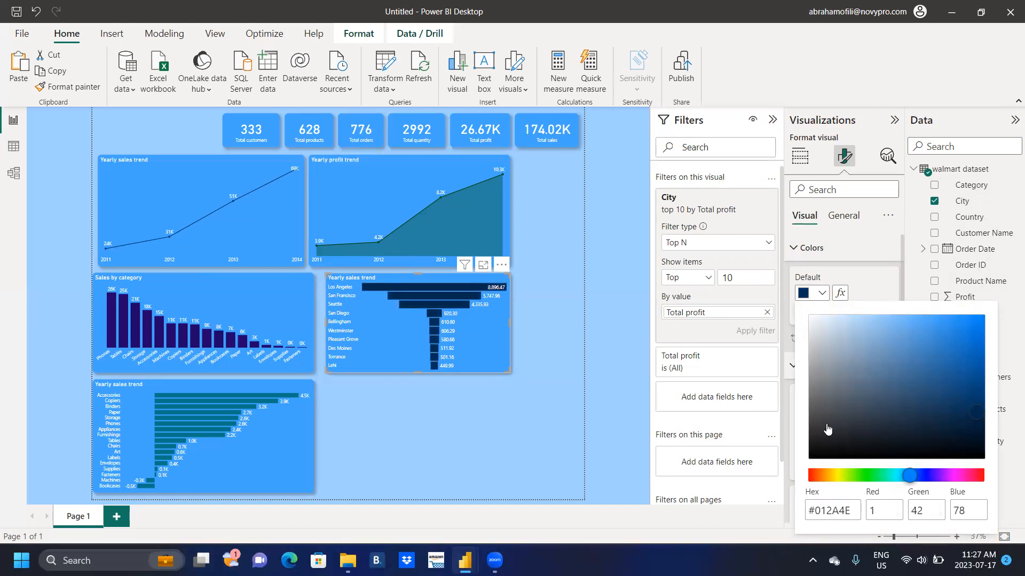
# Step: Narrow the Sales by category chart and the horizontal category bar chart below it to the right edge of the Yearly sales trend chart
pyautogui.click(886, 278)
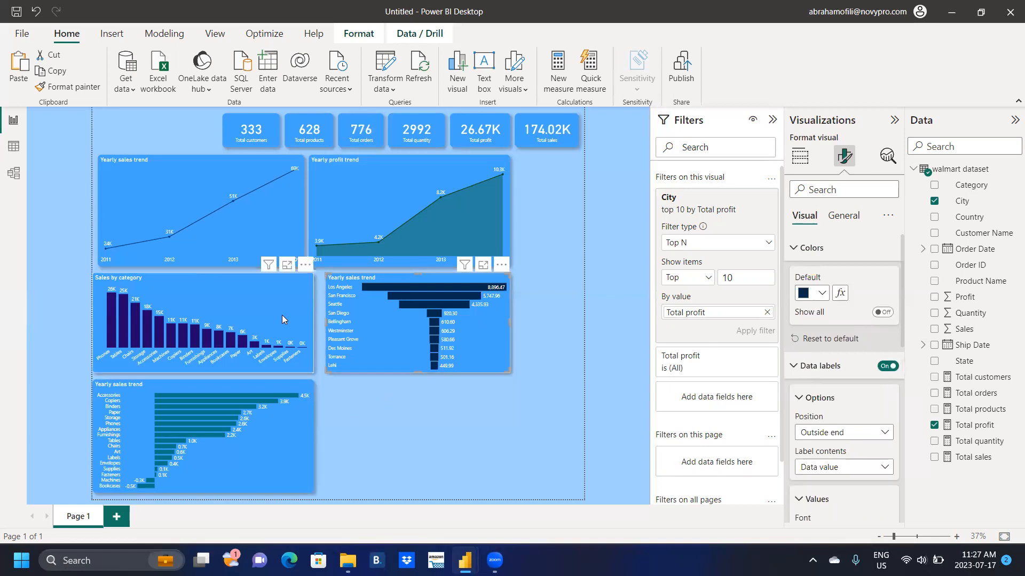
pyautogui.click(302, 317)
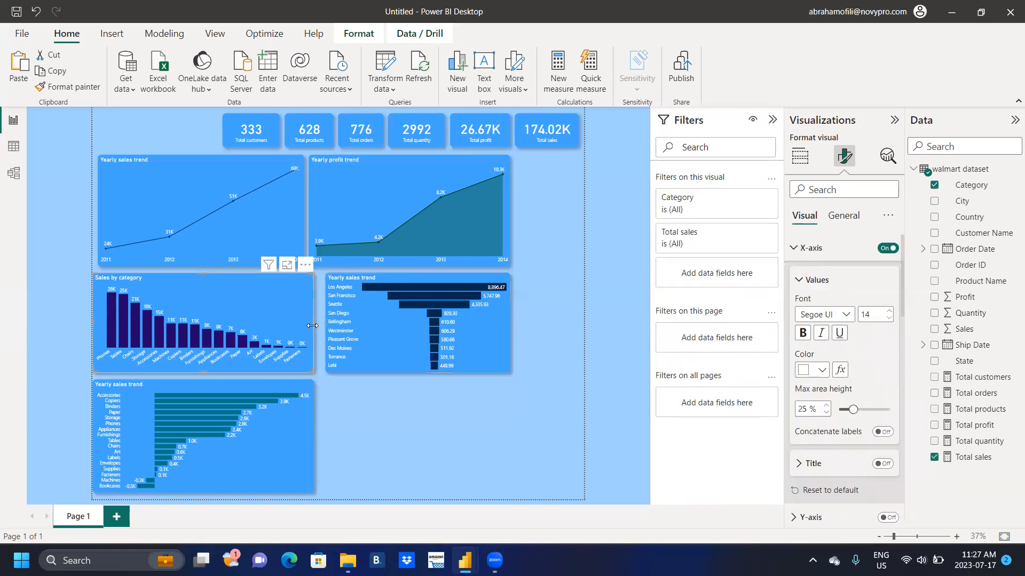
pyautogui.moveTo(308, 326); pyautogui.dragTo(304, 326)
pyautogui.moveTo(304, 330); pyautogui.dragTo(304, 326)
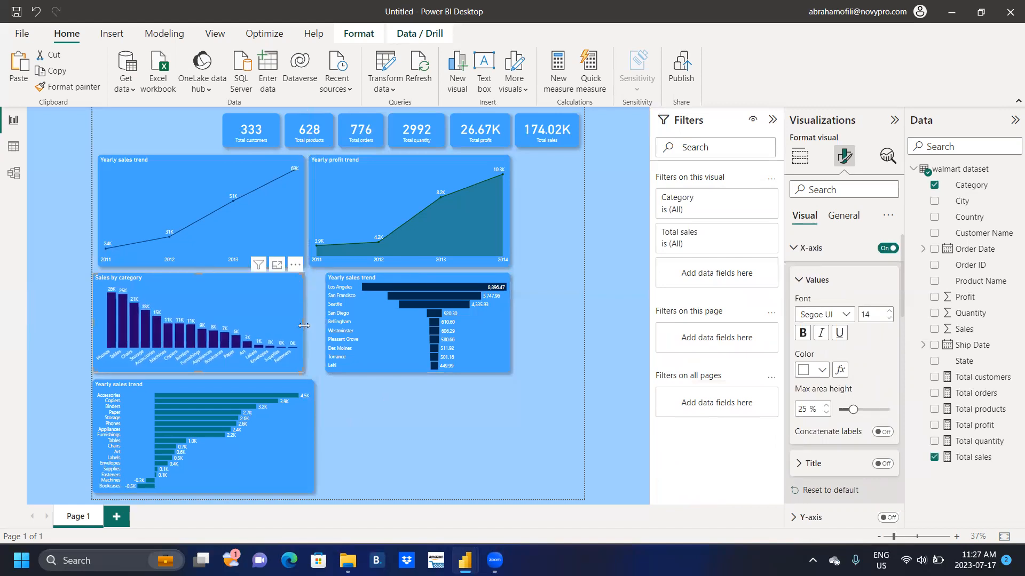
pyautogui.click(305, 410)
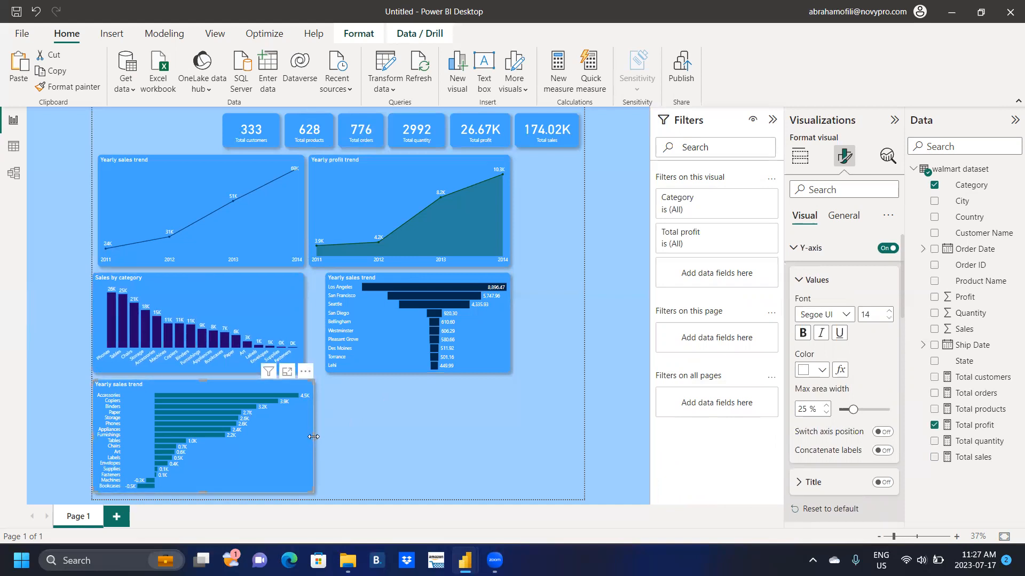
pyautogui.moveTo(313, 437); pyautogui.dragTo(303, 437)
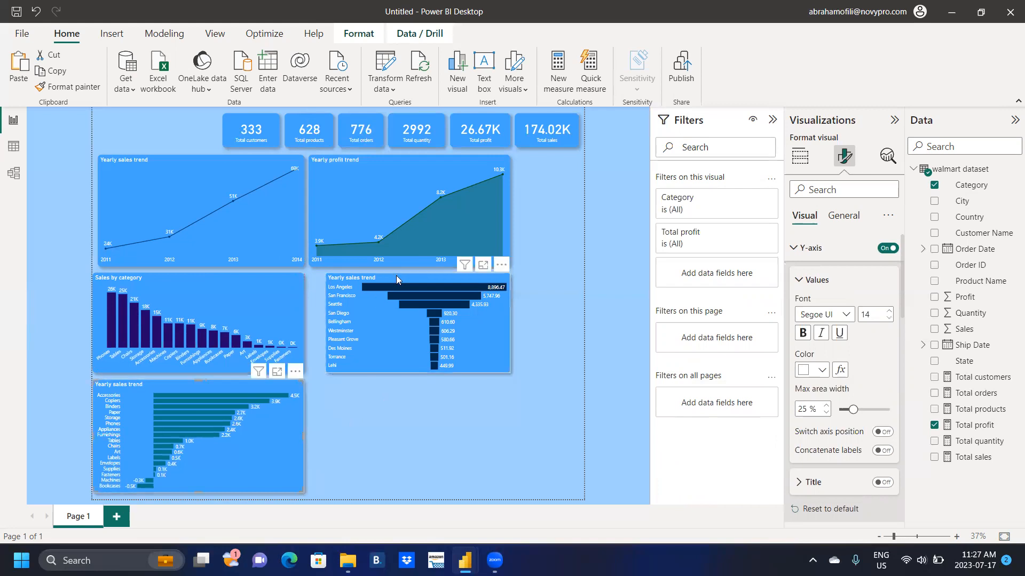
# Step: Align the funnel chart under the Yearly profit trend chart, matching its width, and set the data label display units to Auto
pyautogui.moveTo(371, 284); pyautogui.dragTo(379, 282)
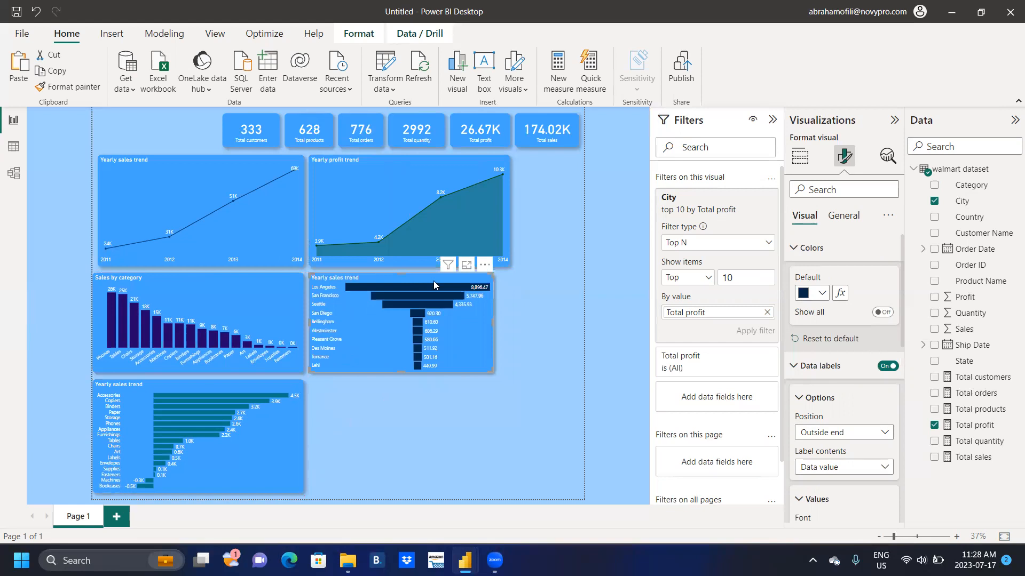
pyautogui.moveTo(493, 323); pyautogui.dragTo(507, 323)
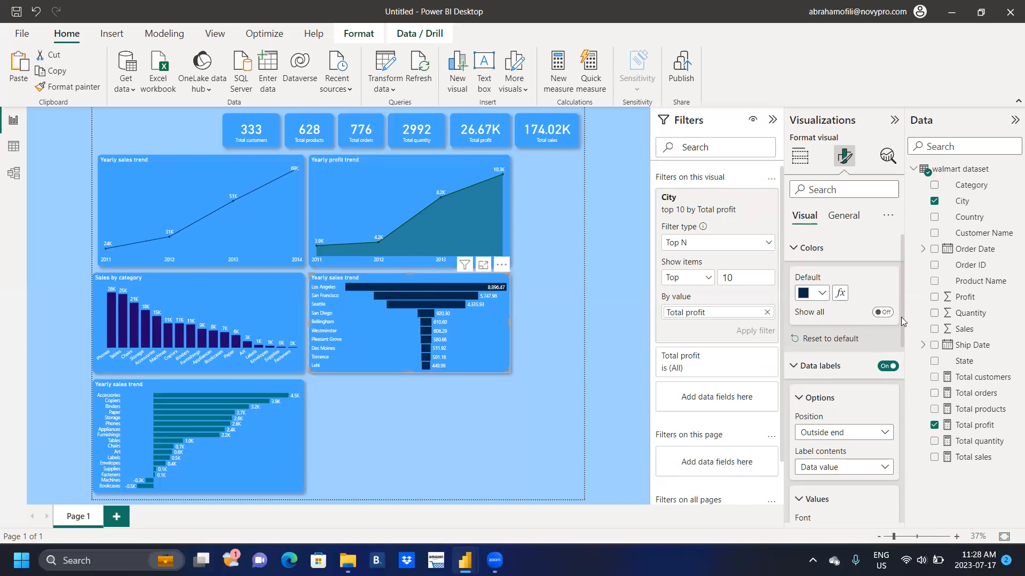
pyautogui.moveTo(901, 317); pyautogui.dragTo(911, 413)
pyautogui.click(883, 382)
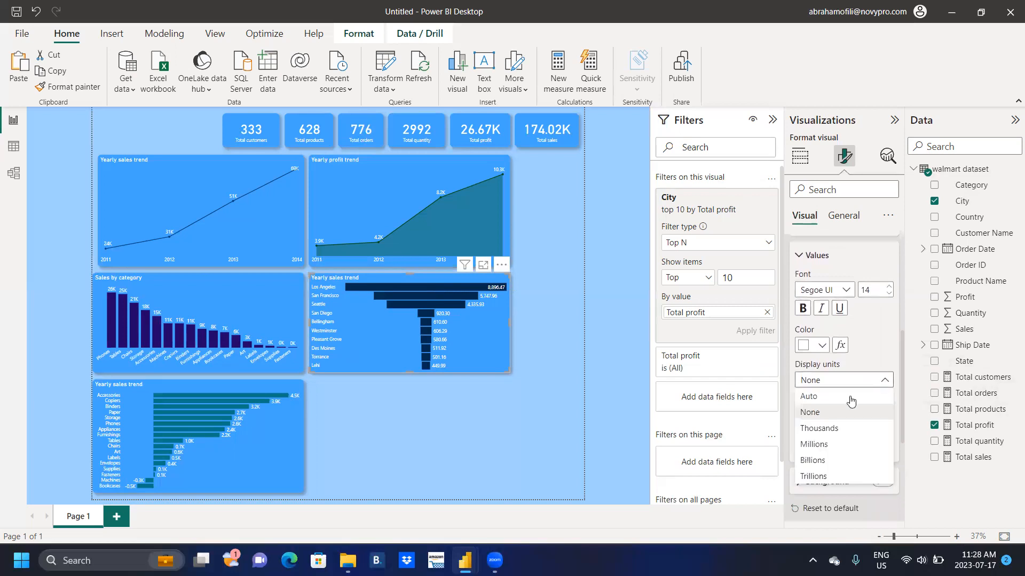
pyautogui.click(824, 408)
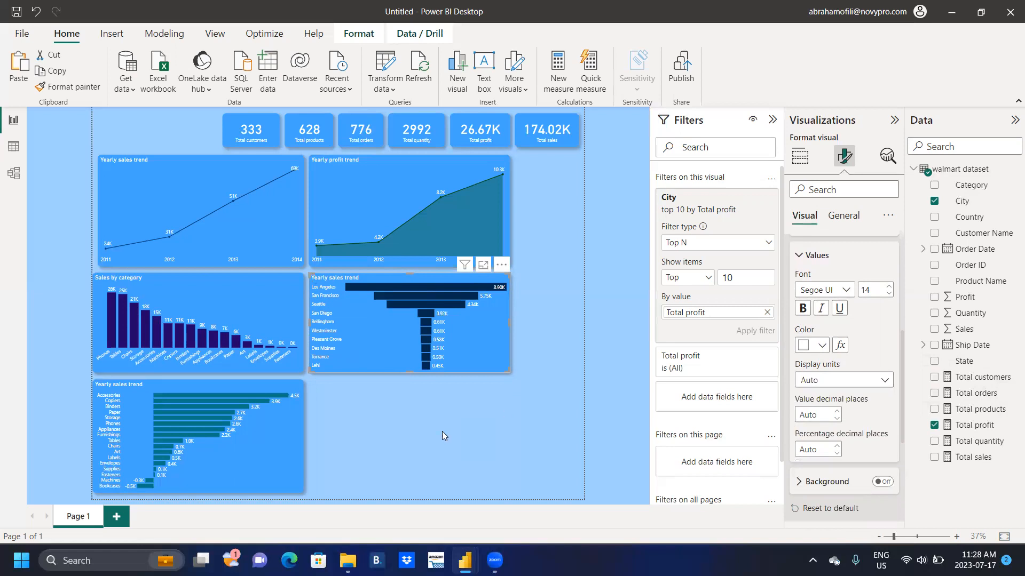
# Step: Insert a table in the empty area below the funnel chart with the Product Name and Total profit columns
pyautogui.click(422, 431)
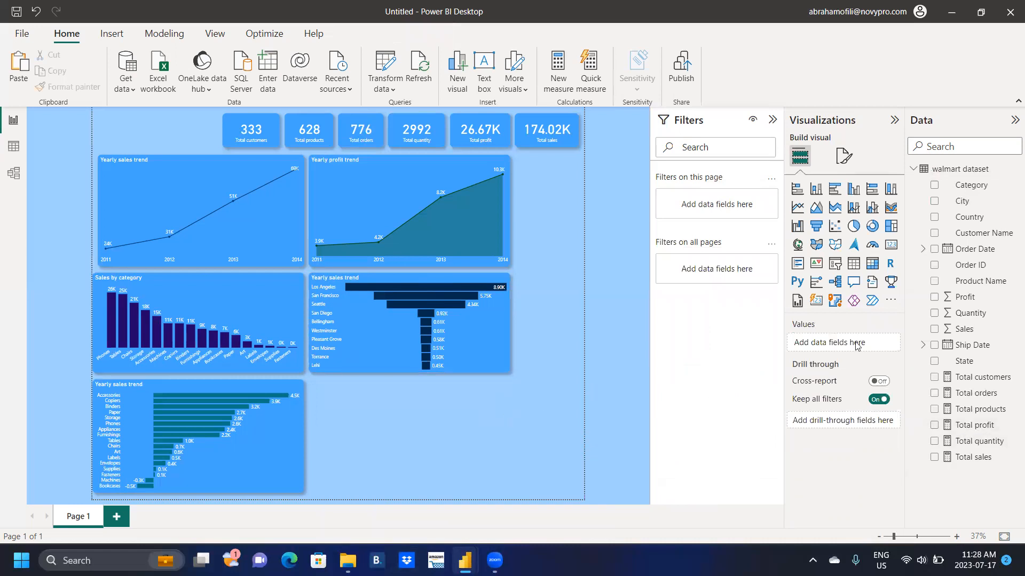
pyautogui.click(854, 265)
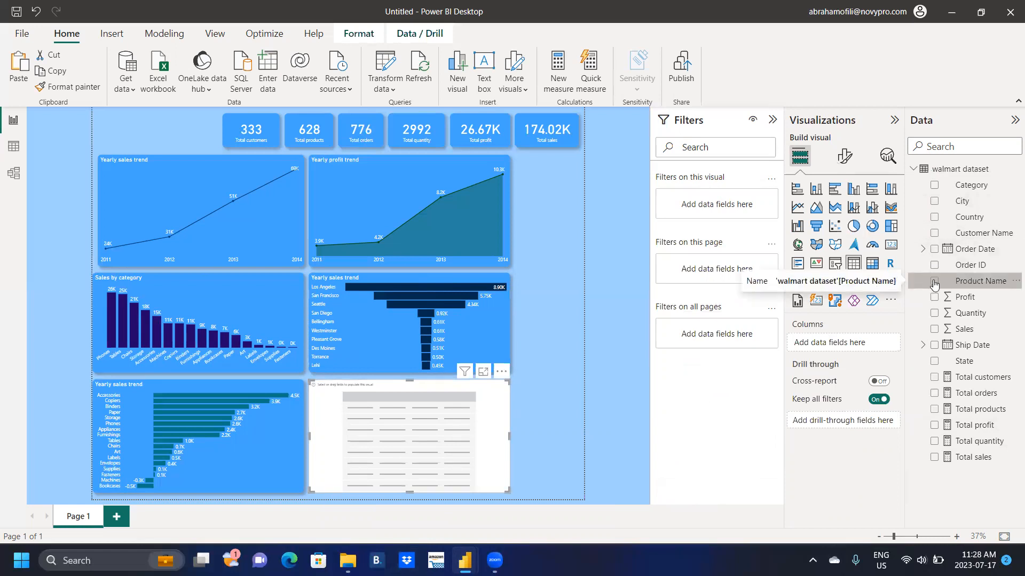
pyautogui.click(934, 282)
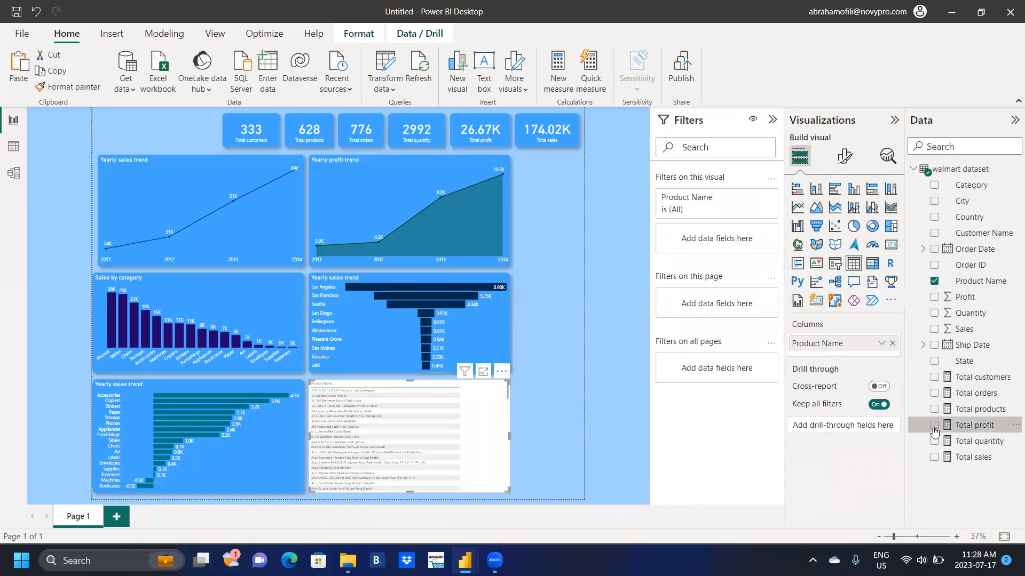
pyautogui.click(933, 426)
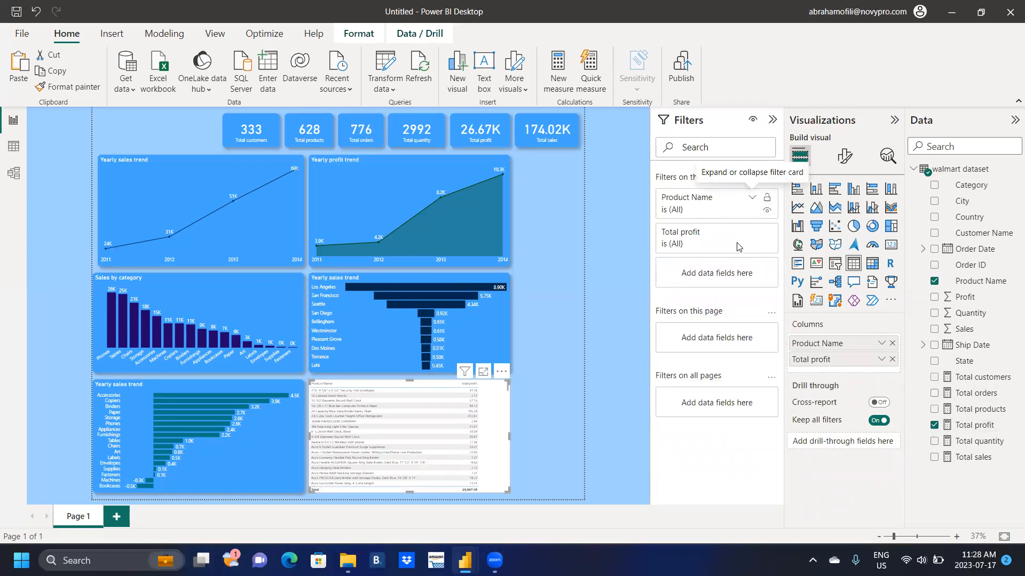
# Step: Filter the table to the top 10 product names by Total profit using a Top N filter
pyautogui.click(715, 201)
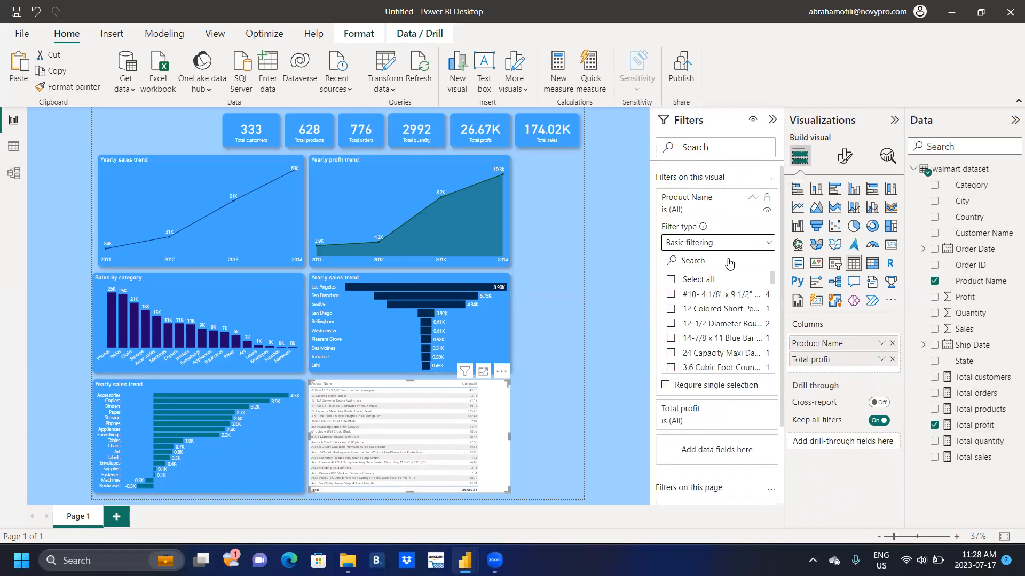
pyautogui.click(732, 246)
pyautogui.click(697, 298)
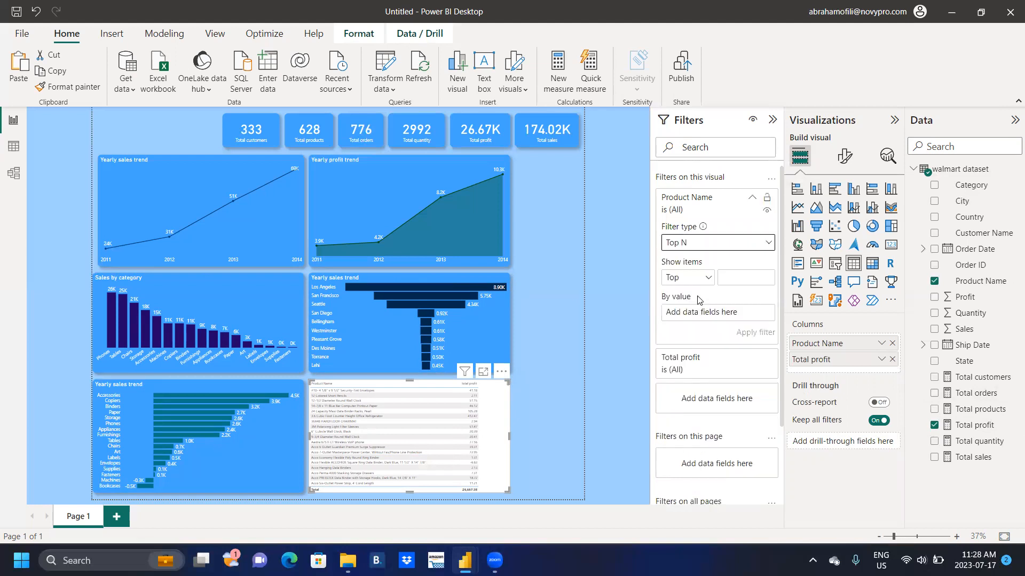
pyautogui.moveTo(966, 431); pyautogui.dragTo(723, 320)
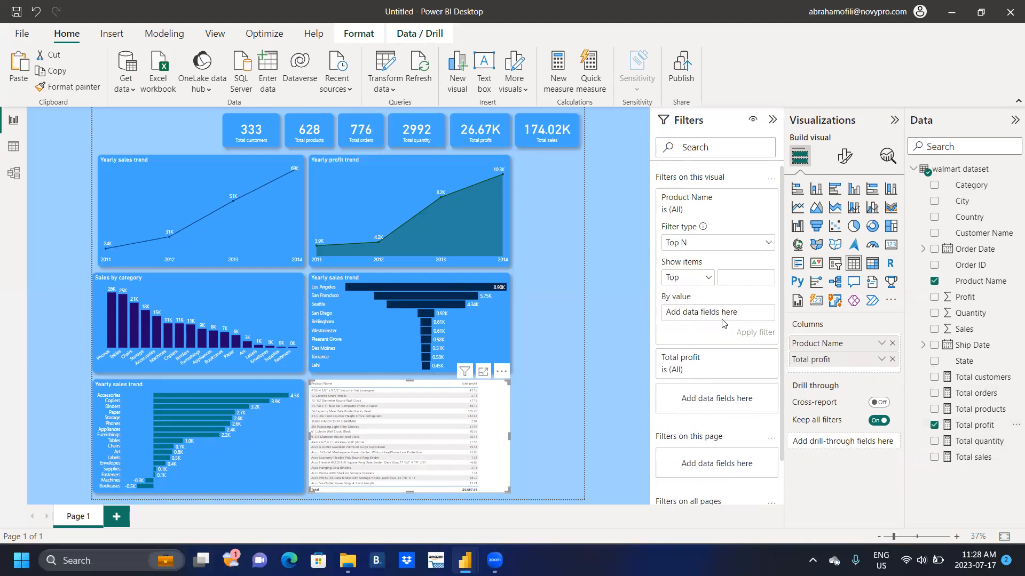
pyautogui.click(737, 279)
pyautogui.write('10')
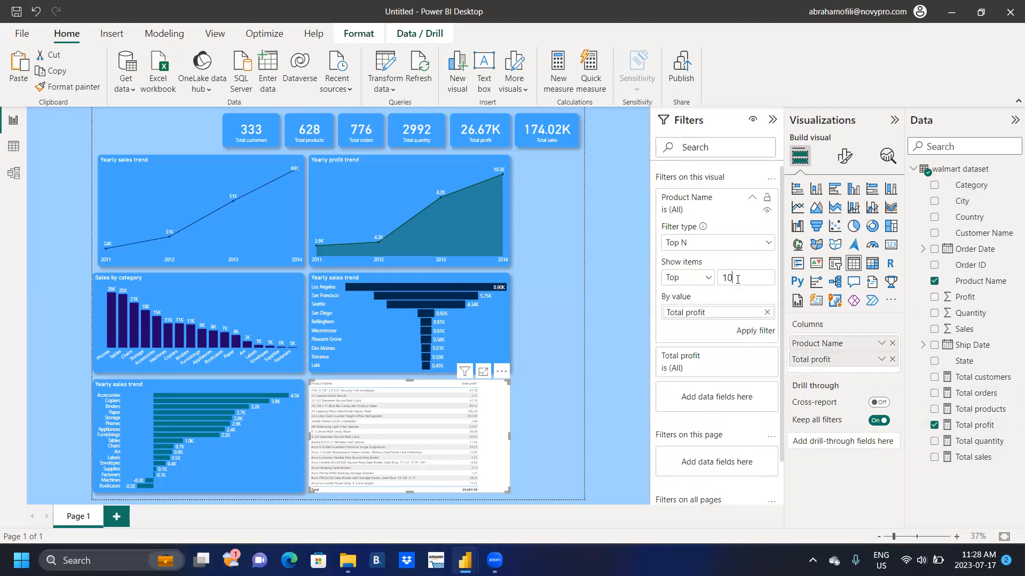
pyautogui.click(756, 333)
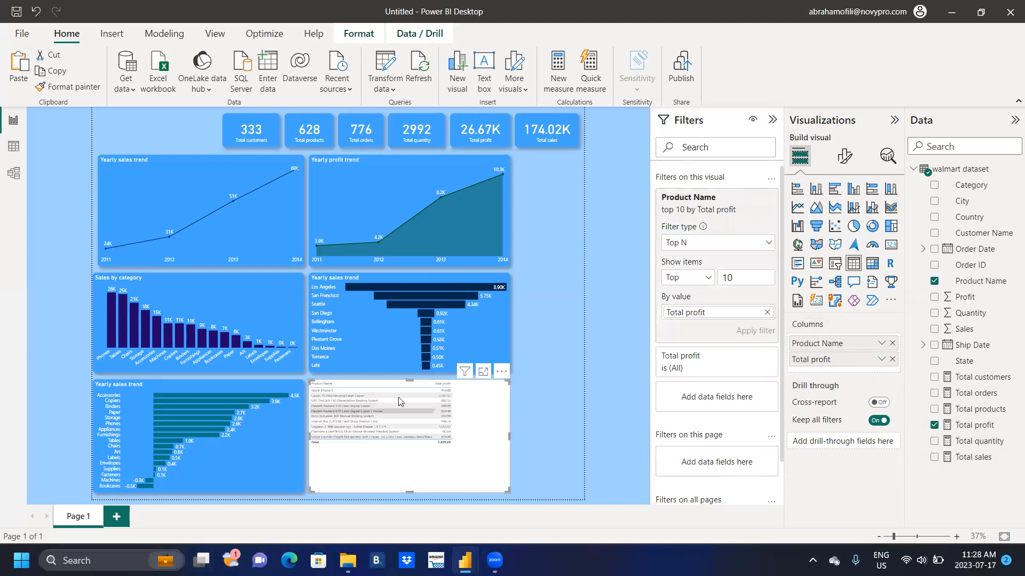
# Step: Set the font size of the table's values and column headers to 14
pyautogui.click(843, 158)
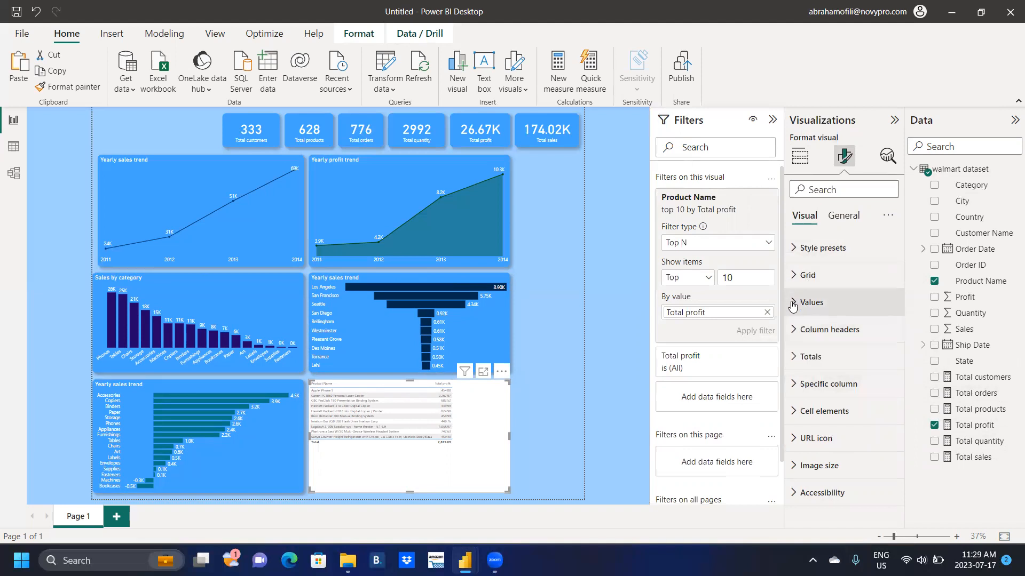
pyautogui.click(811, 302)
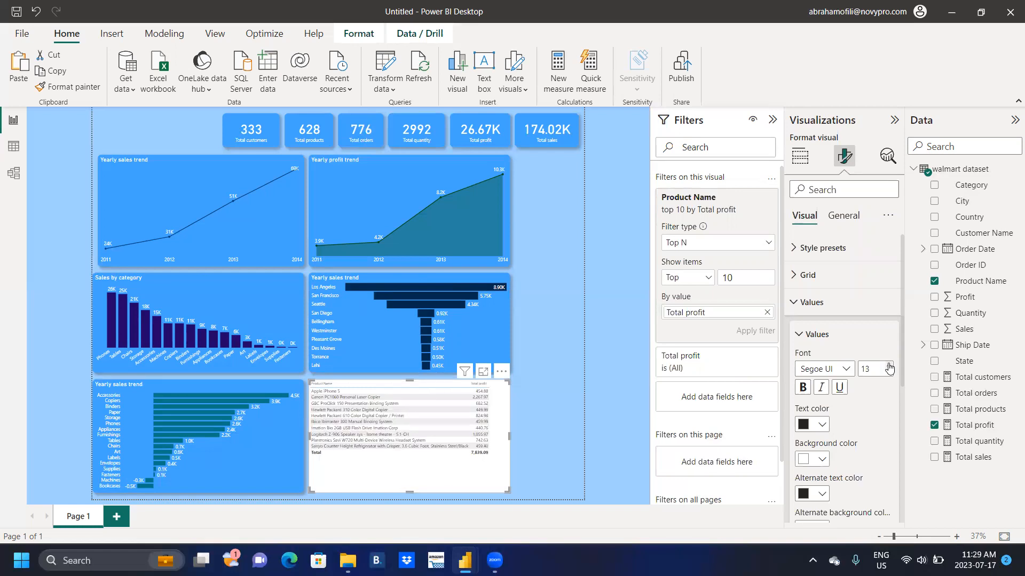
pyautogui.click(889, 366)
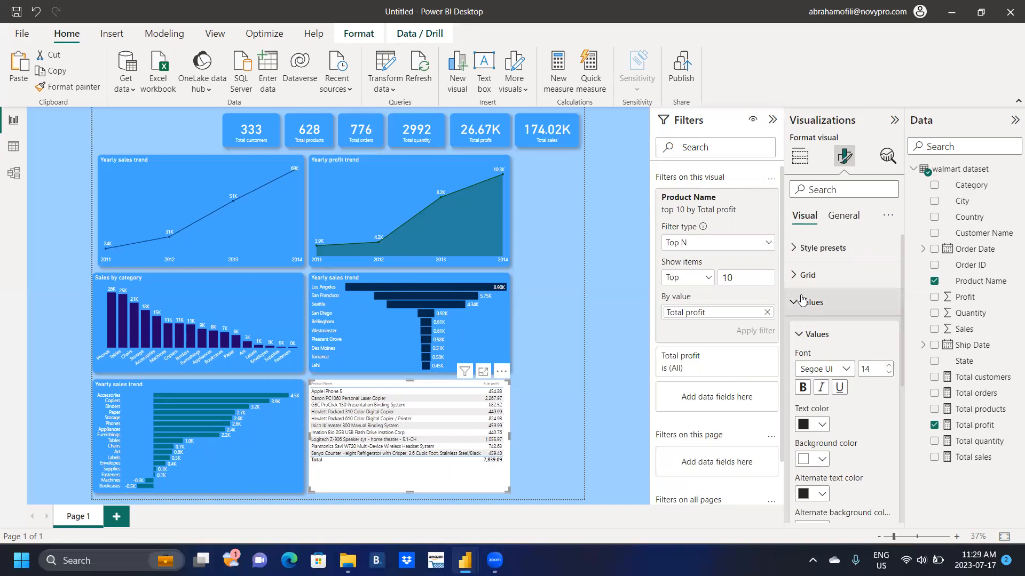
pyautogui.moveTo(899, 351); pyautogui.dragTo(911, 444)
pyautogui.click(789, 425)
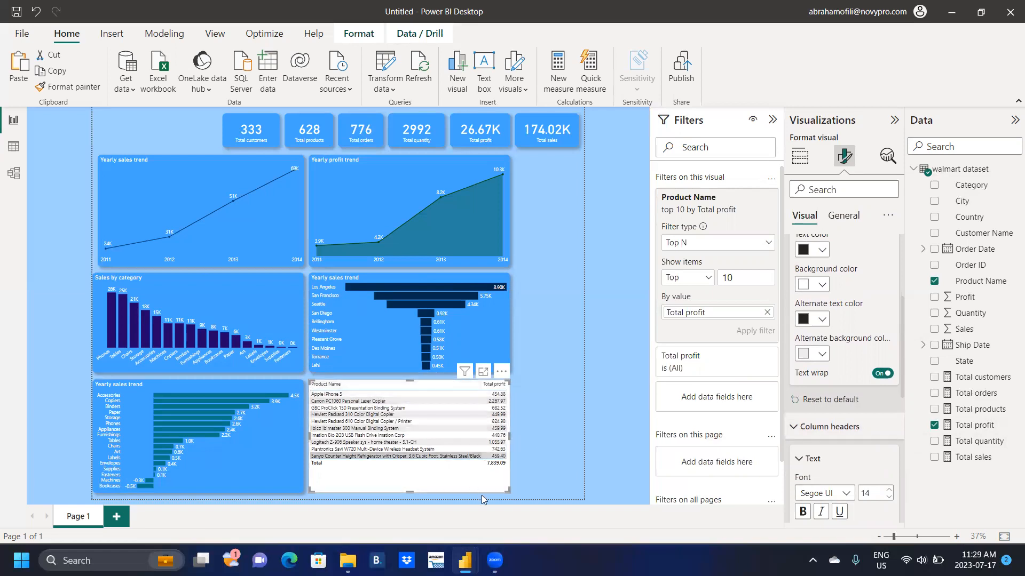
# Step: Increase the font size of the table's column headers and values to 15
pyautogui.moveTo(410, 491)
pyautogui.mouseDown()
pyautogui.moveTo(410, 469)
pyautogui.moveTo(409, 493)
pyautogui.mouseUp()
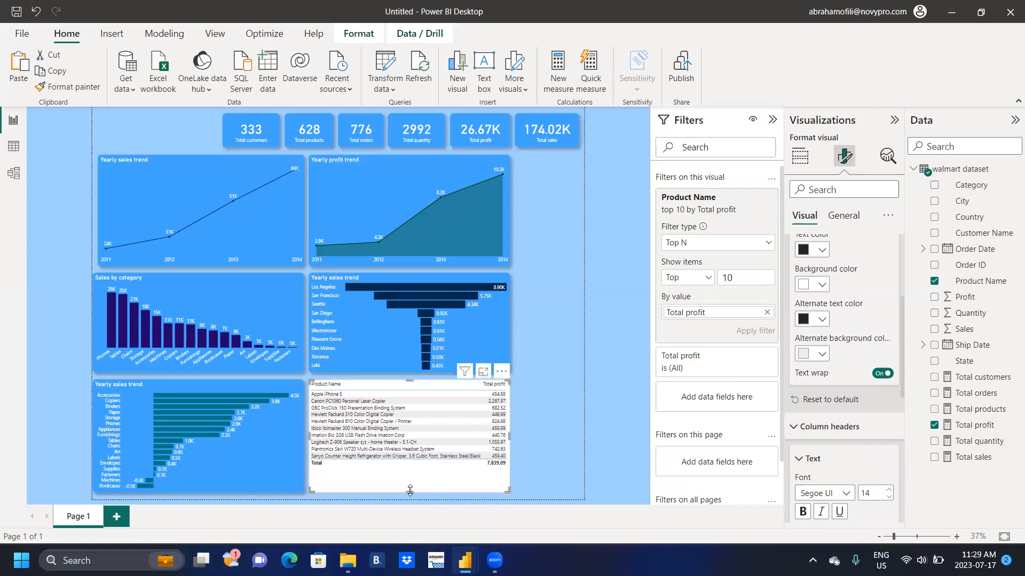
pyautogui.click(888, 491)
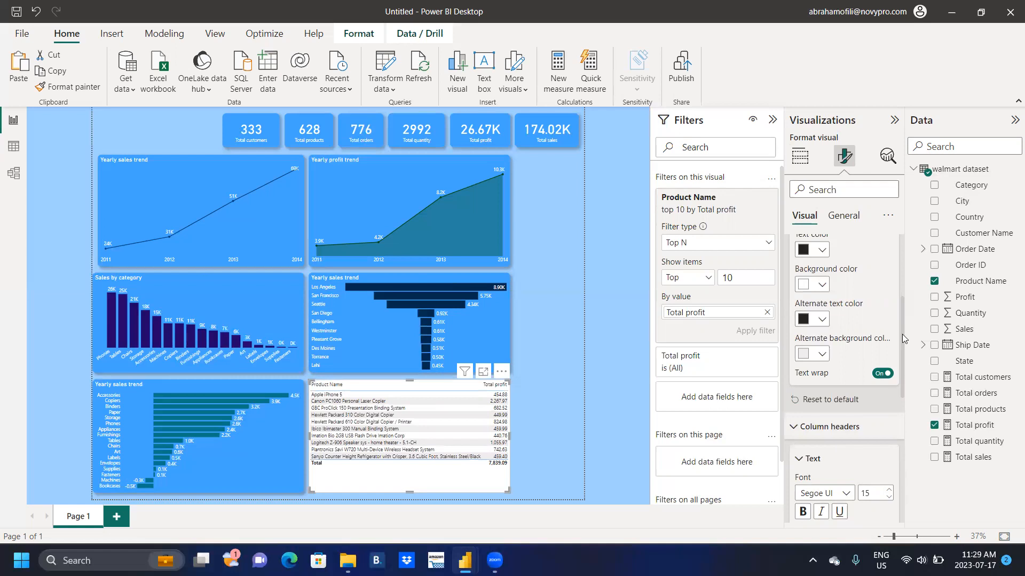
pyautogui.moveTo(900, 335); pyautogui.dragTo(901, 281)
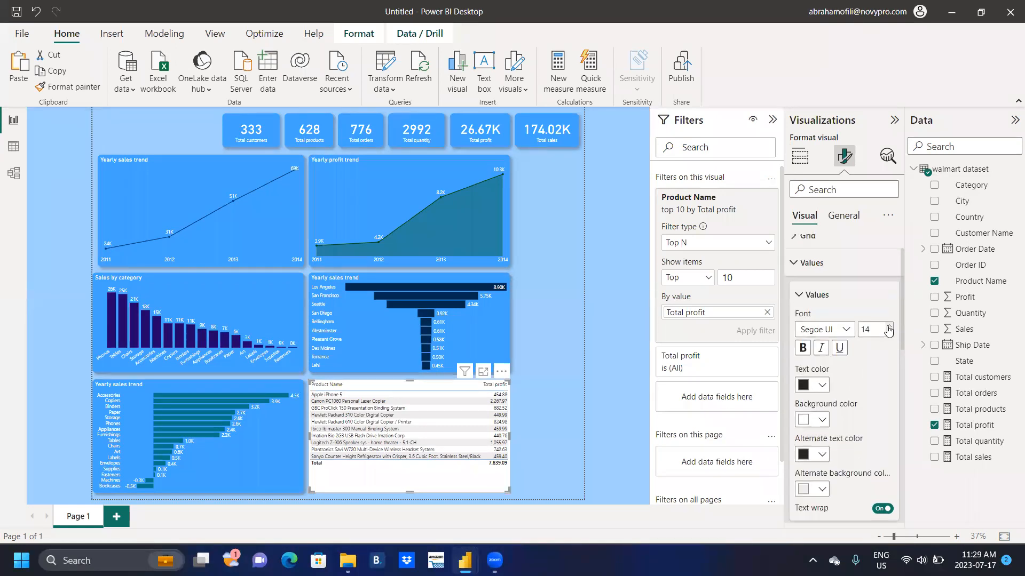
pyautogui.click(888, 327)
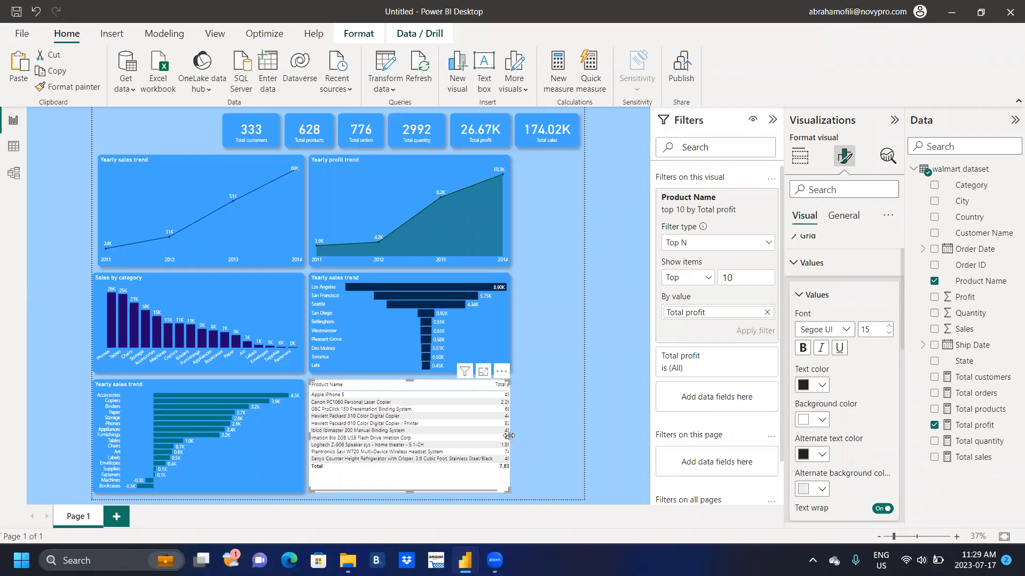
# Step: Widen the table, move it to the page's right edge, and set its values and column headers to font size 16
pyautogui.moveTo(509, 436)
pyautogui.mouseDown()
pyautogui.moveTo(552, 437)
pyautogui.moveTo(526, 438)
pyautogui.mouseUp()
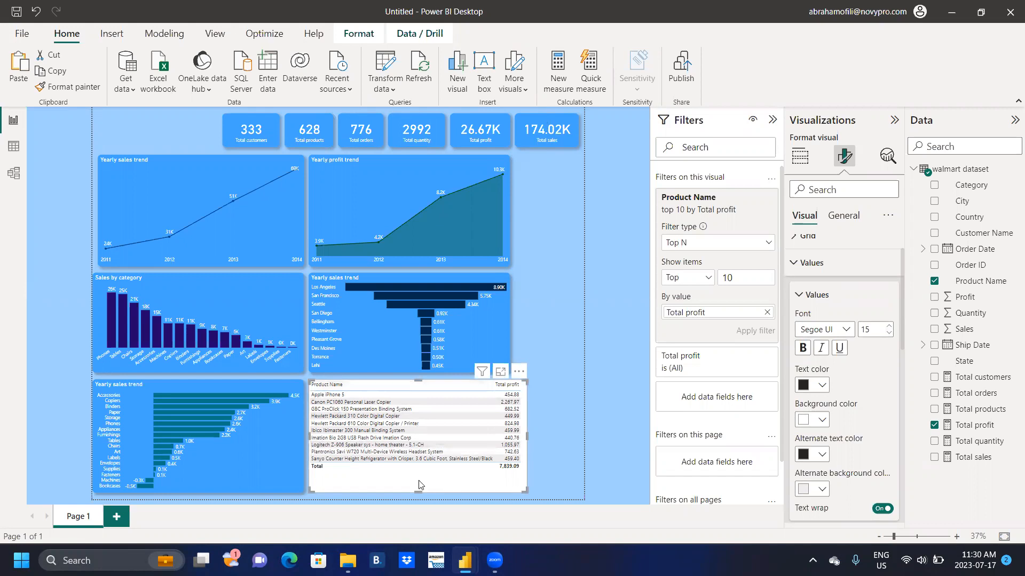
pyautogui.moveTo(419, 485); pyautogui.dragTo(473, 486)
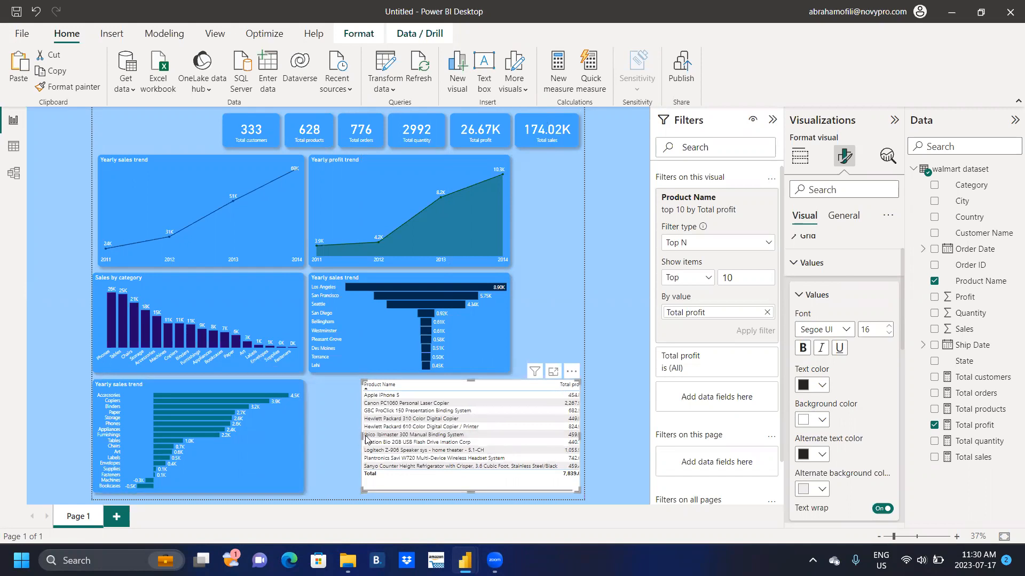
pyautogui.moveTo(353, 435); pyautogui.dragTo(351, 439)
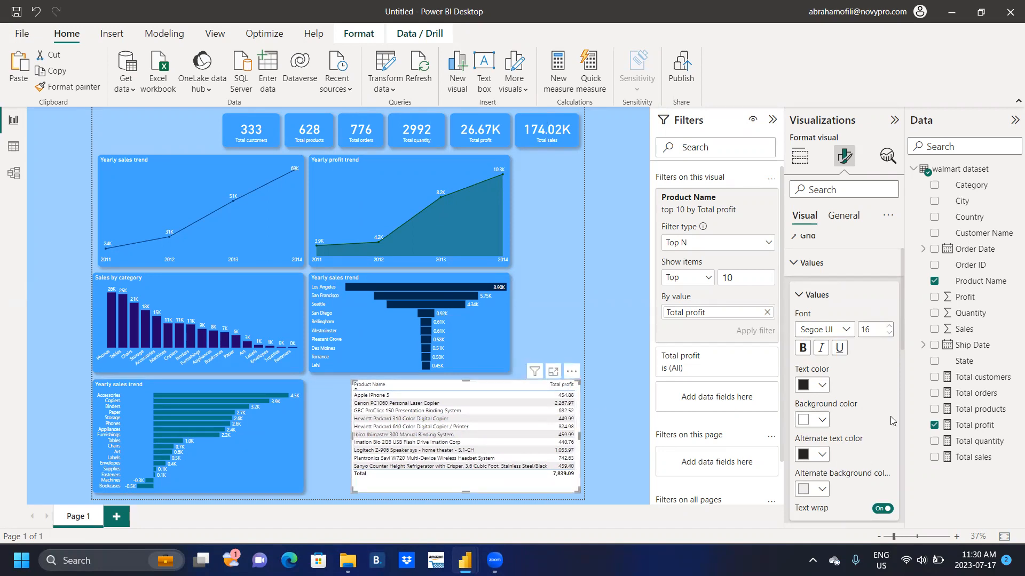
pyautogui.scroll(-3, 903, 358)
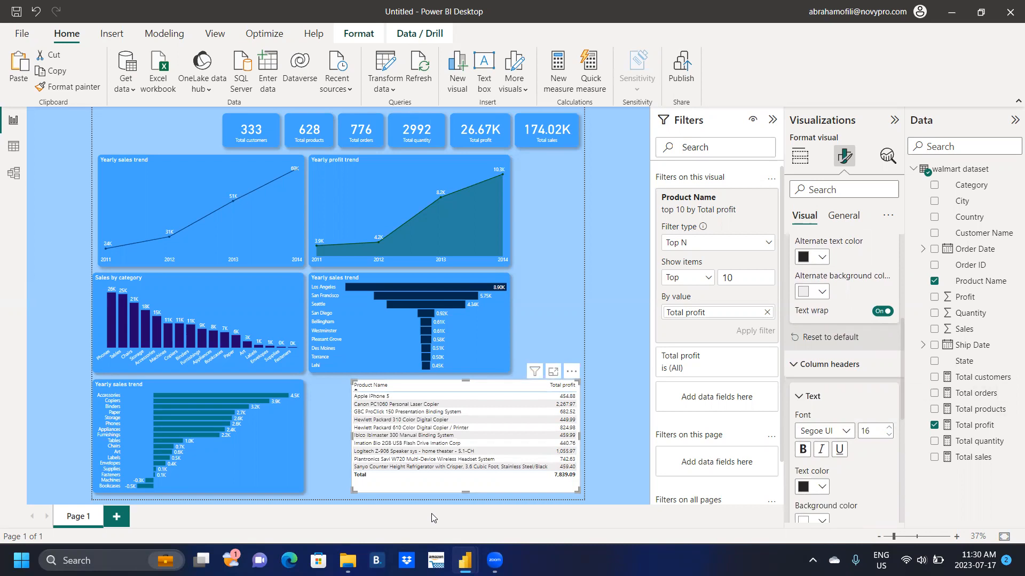
# Step: Set the table's background effect color to the recently used medium blue of the other charts
pyautogui.click(844, 216)
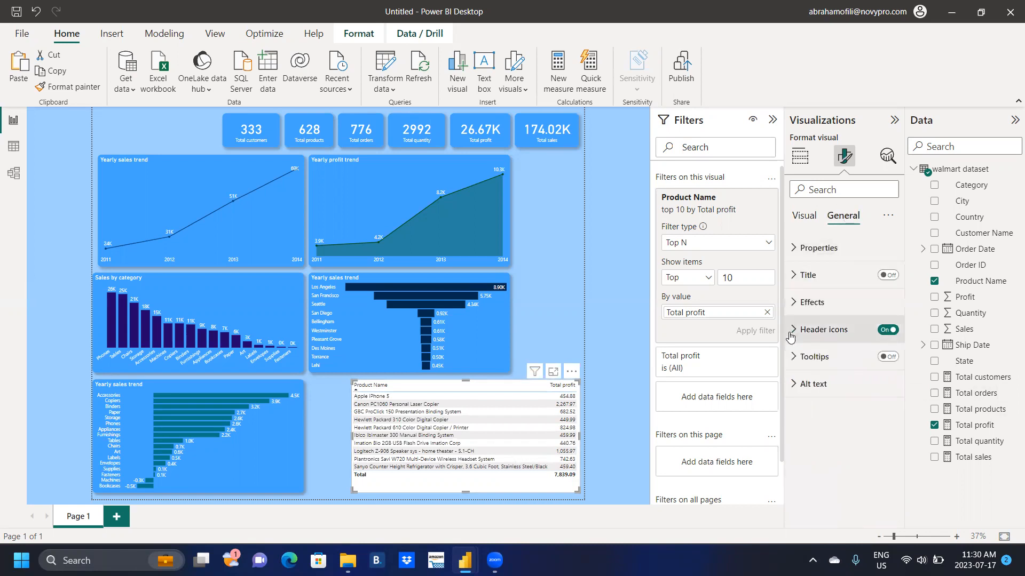
pyautogui.click(795, 303)
pyautogui.click(821, 369)
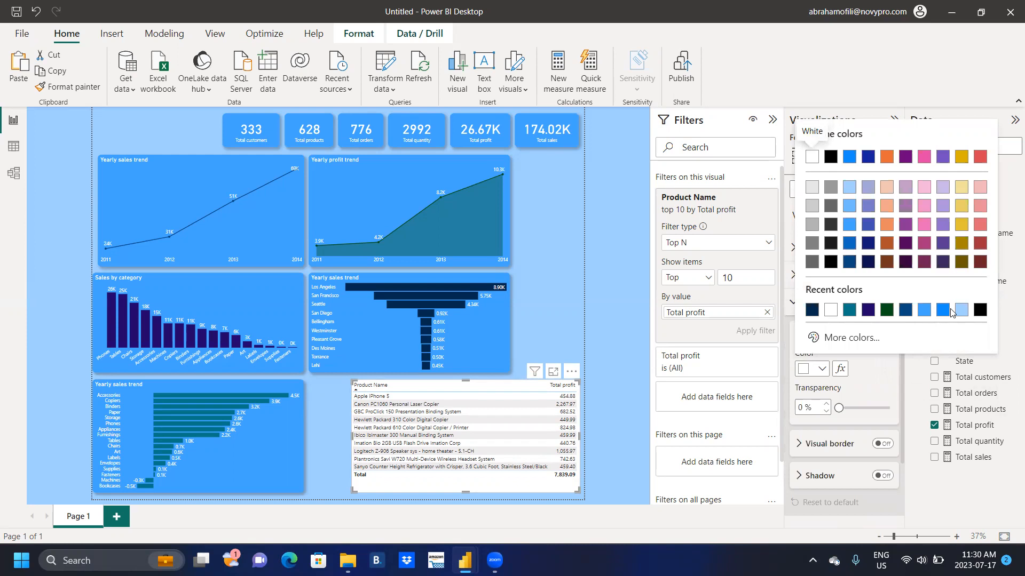
pyautogui.click(923, 310)
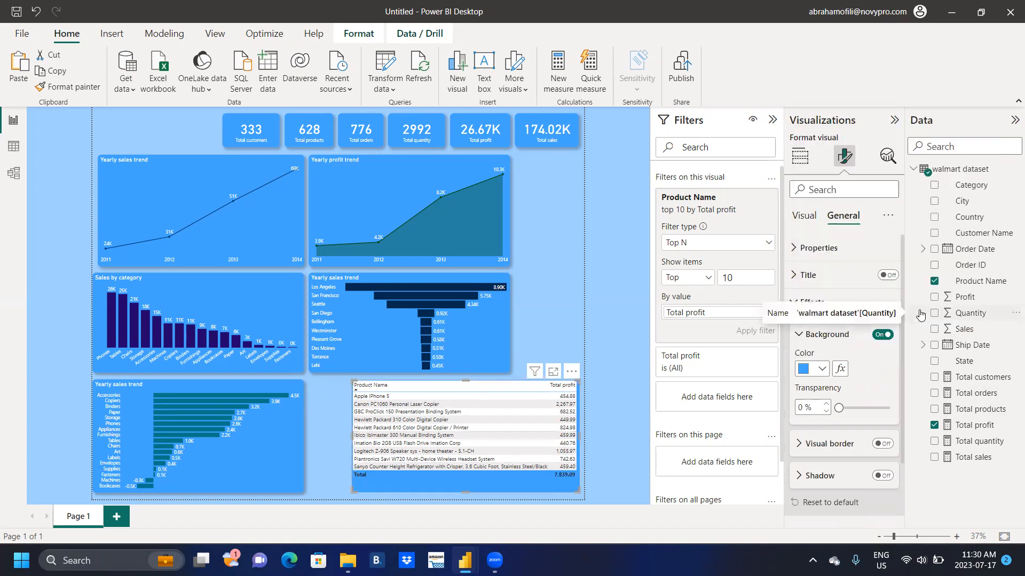
# Step: Set the table's alternate row background to the darkest blue theme shade and the alternate text color to white
pyautogui.click(807, 216)
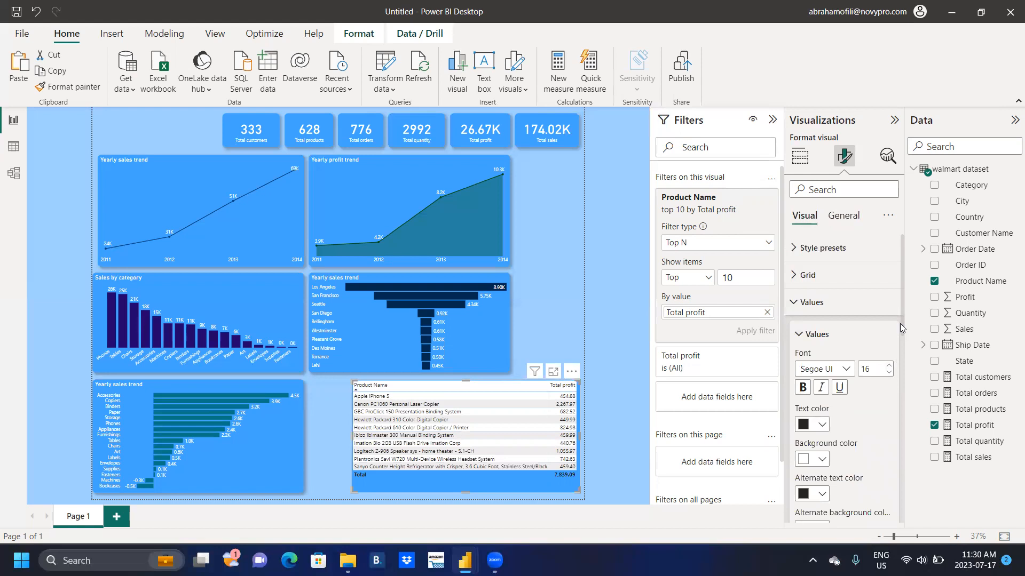
pyautogui.moveTo(900, 323); pyautogui.dragTo(904, 366)
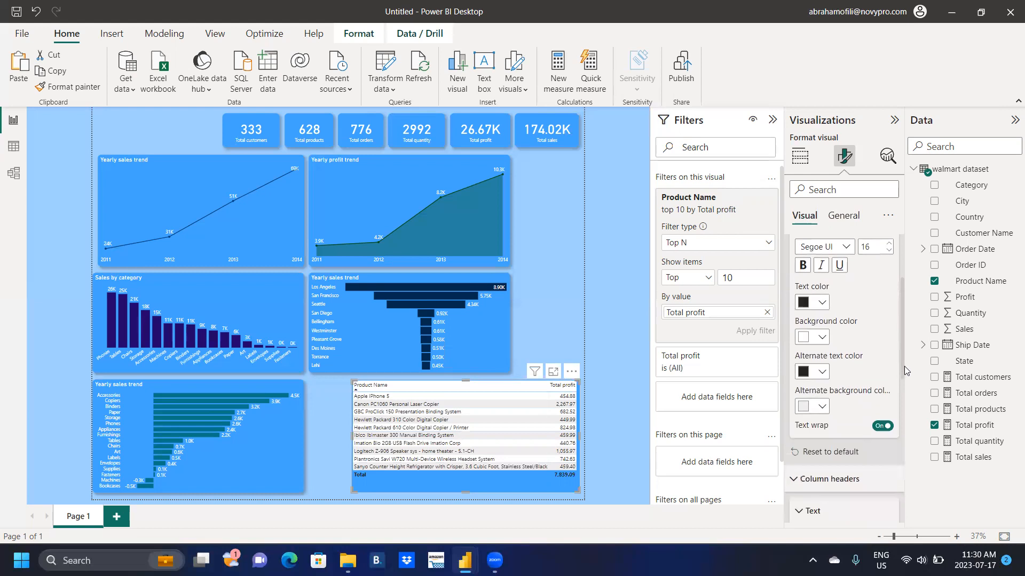
pyautogui.click(822, 411)
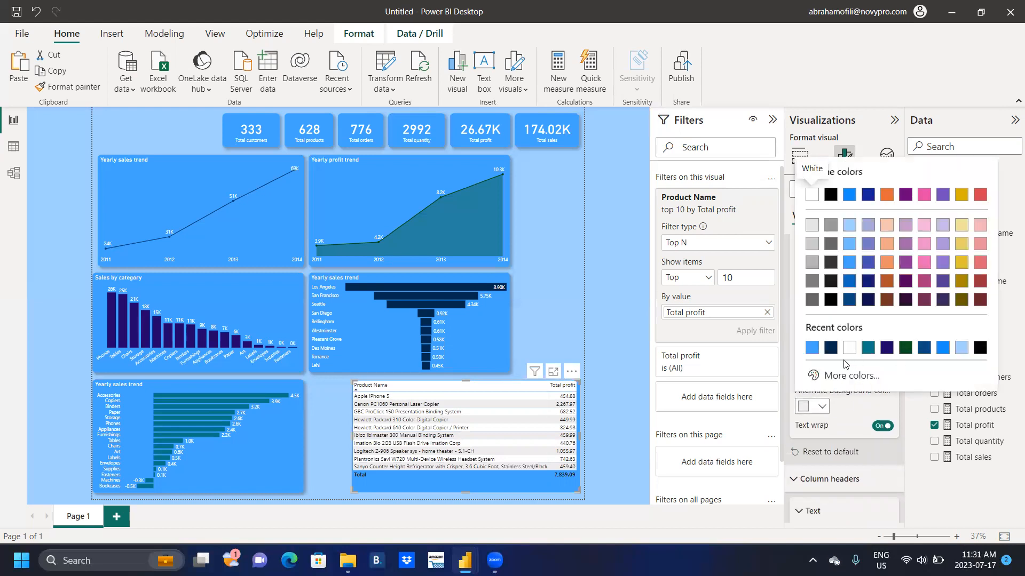
pyautogui.click(849, 301)
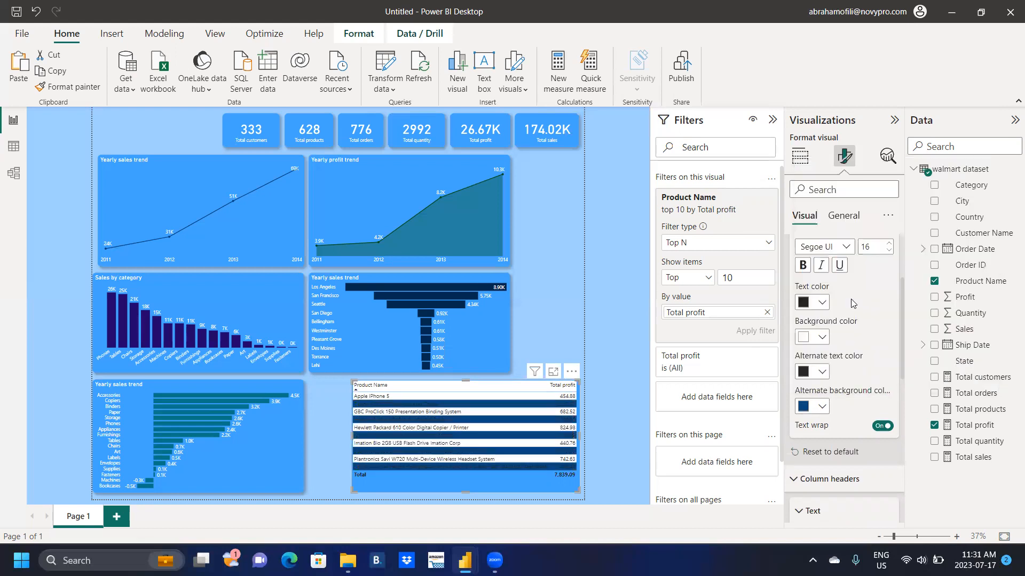
pyautogui.click(821, 373)
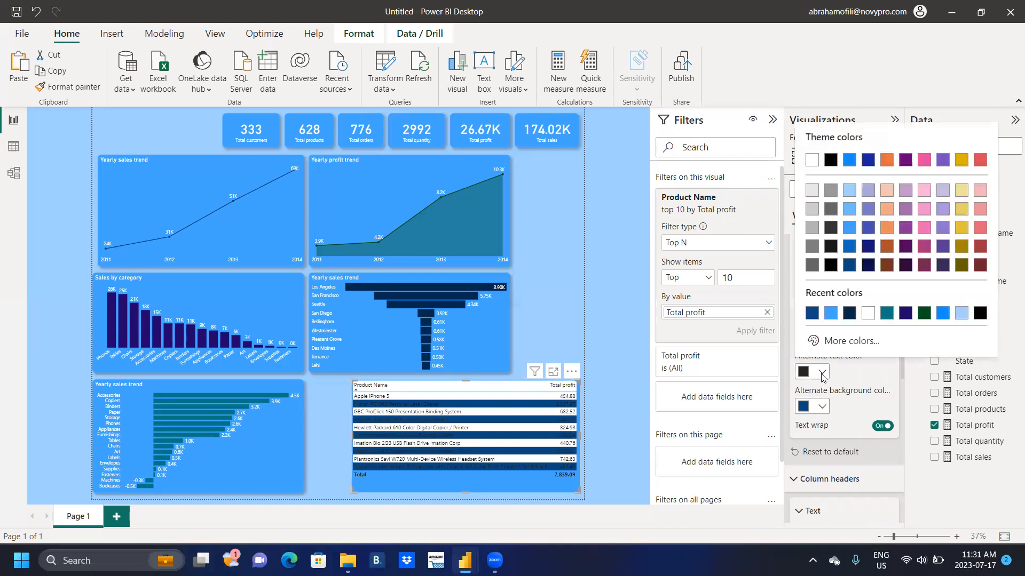
pyautogui.click(868, 312)
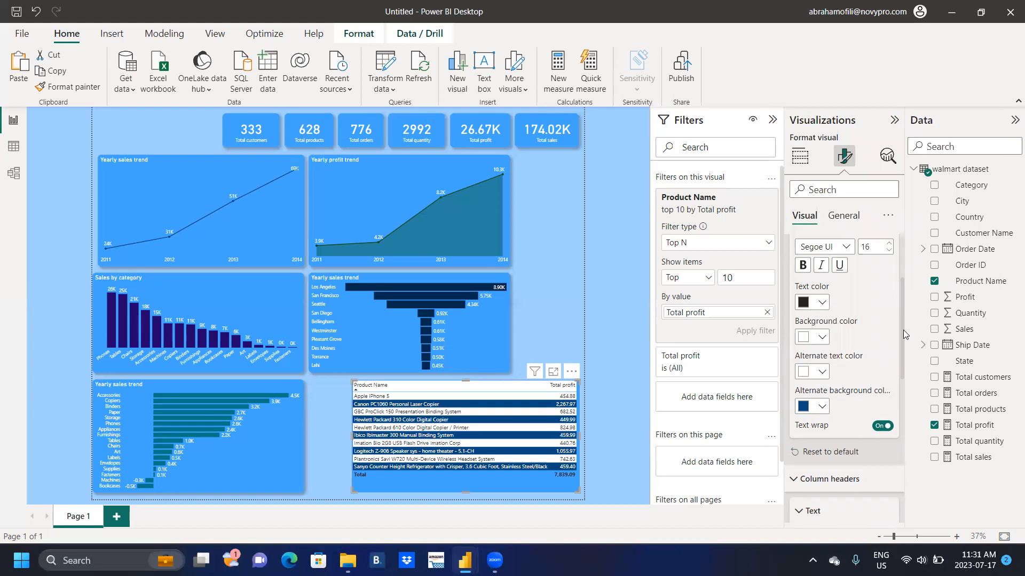
# Step: Set the text color of the table's totals row to white
pyautogui.moveTo(903, 329); pyautogui.dragTo(900, 444)
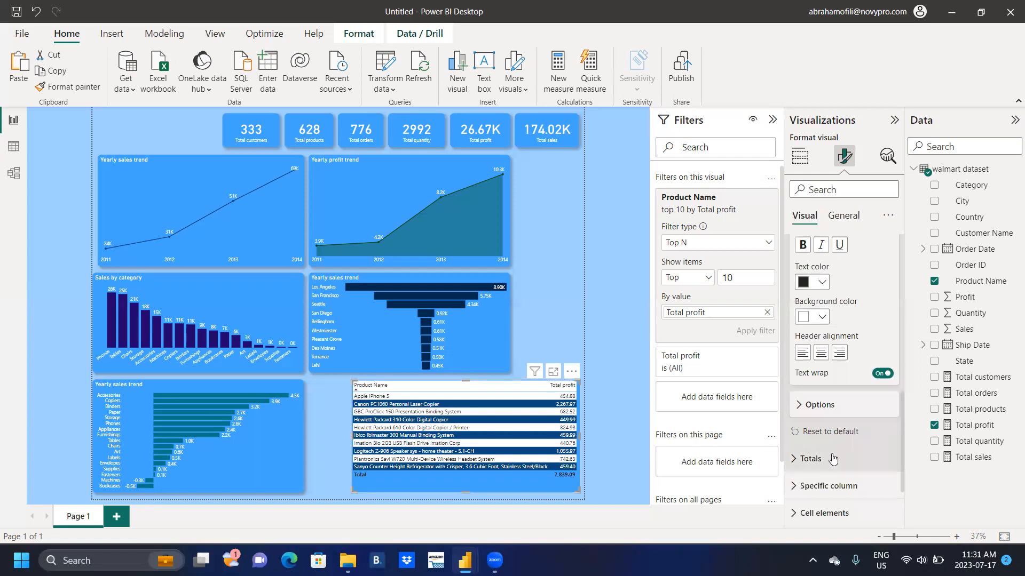
pyautogui.click(790, 462)
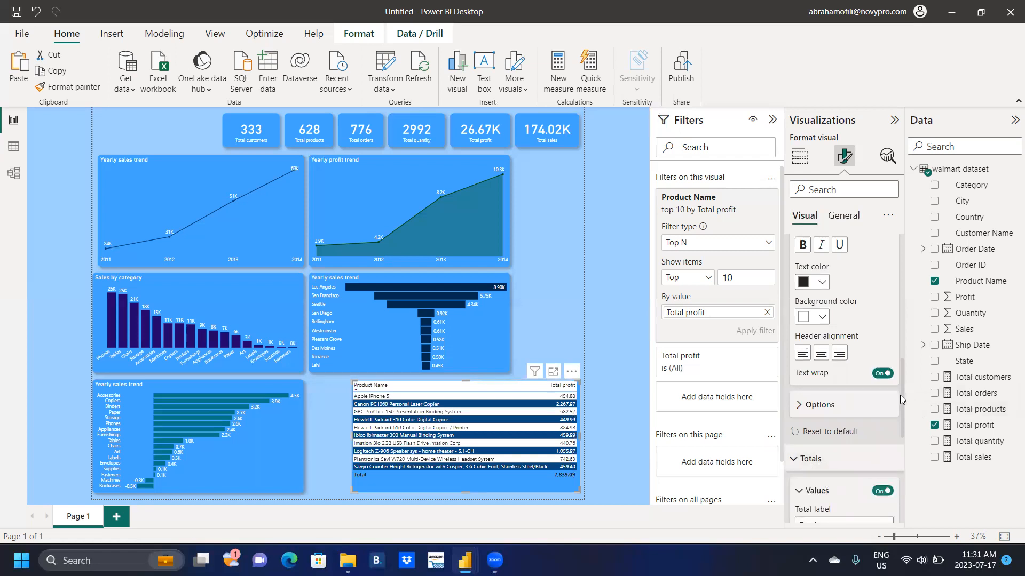
pyautogui.moveTo(900, 395); pyautogui.dragTo(902, 445)
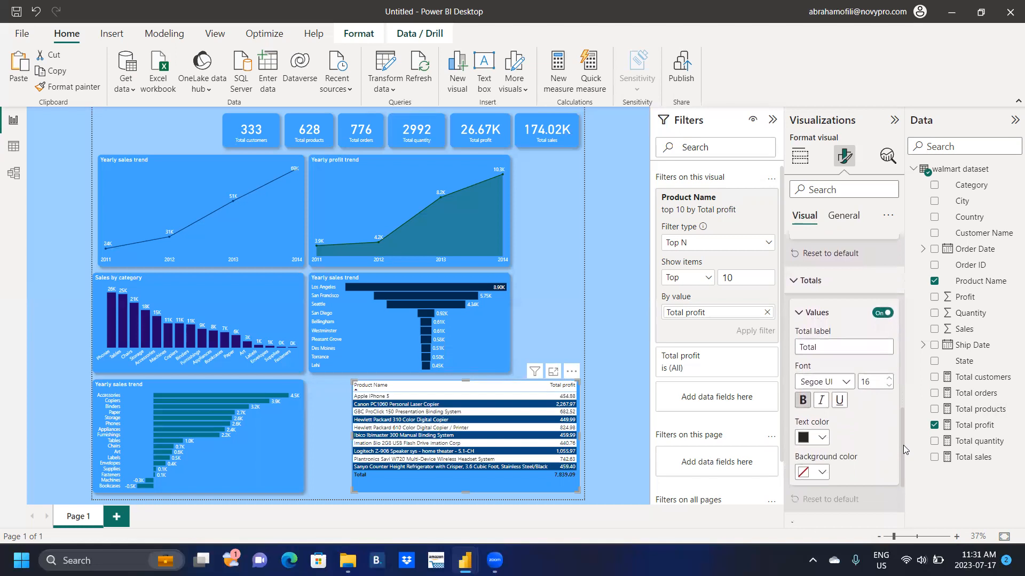
pyautogui.click(820, 443)
pyautogui.click(814, 378)
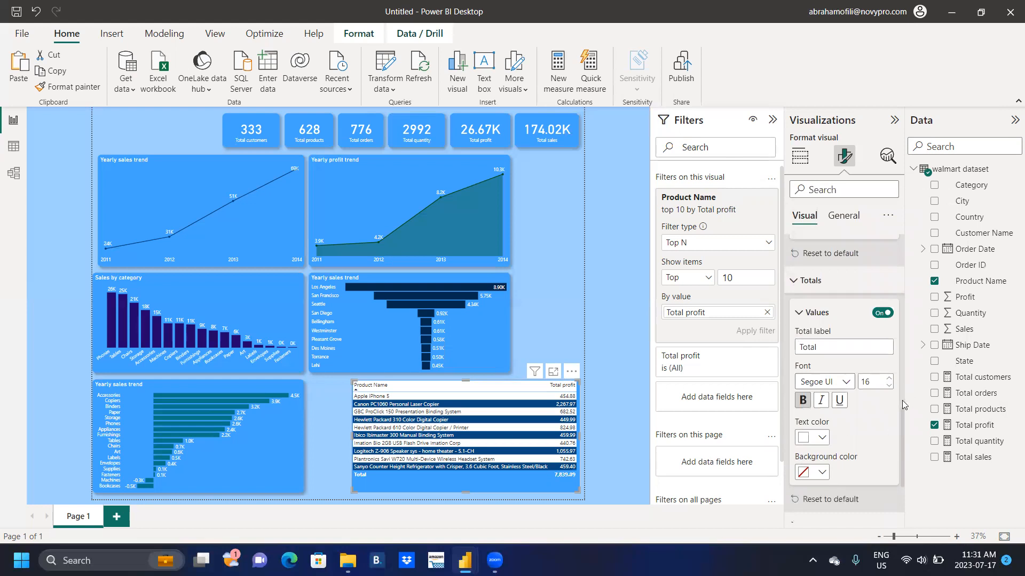
# Step: Set the table values' background color to the recently used medium blue and their text color to white
pyautogui.moveTo(900, 418); pyautogui.dragTo(910, 258)
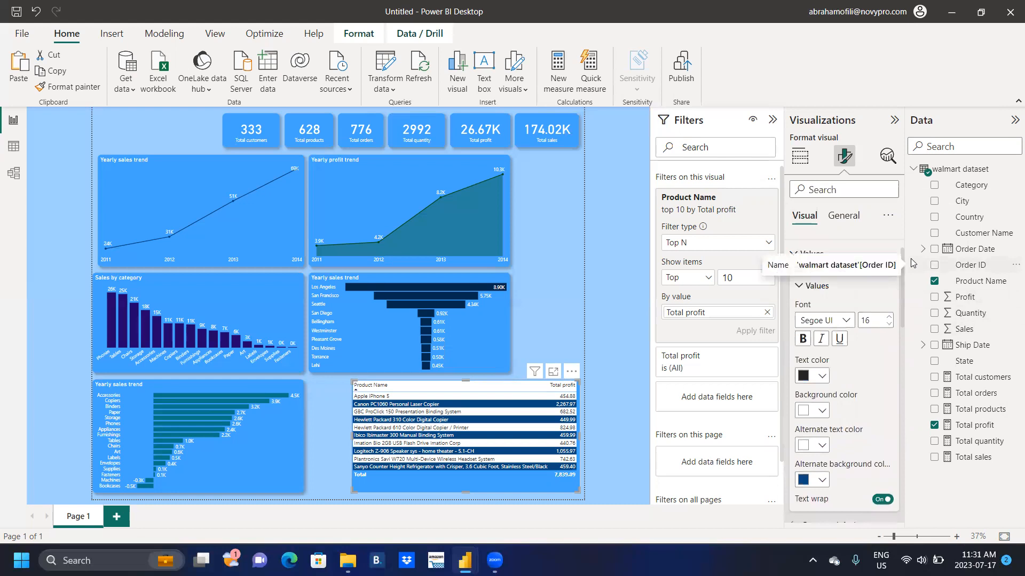
pyautogui.click(820, 413)
pyautogui.click(849, 356)
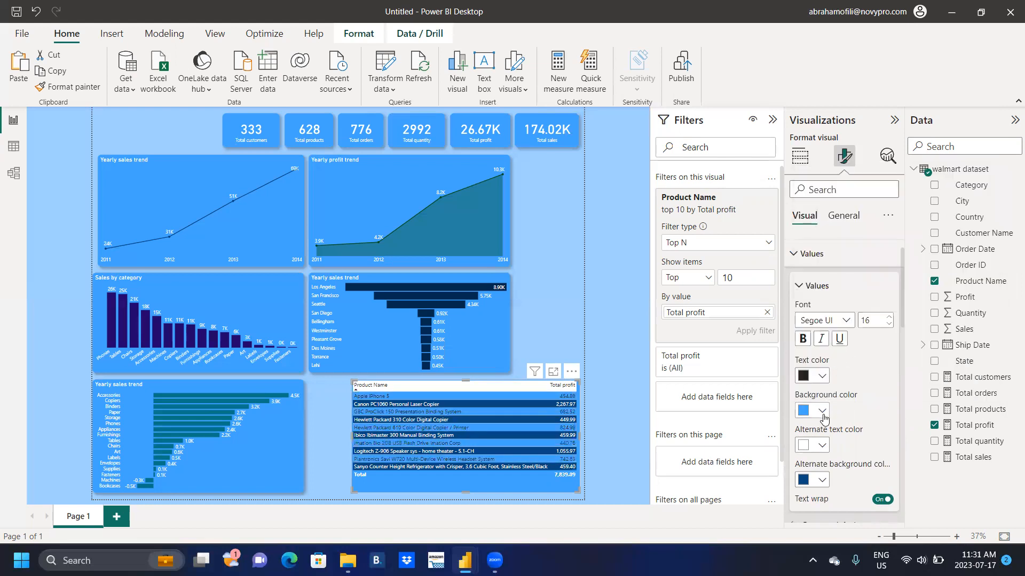
pyautogui.click(822, 375)
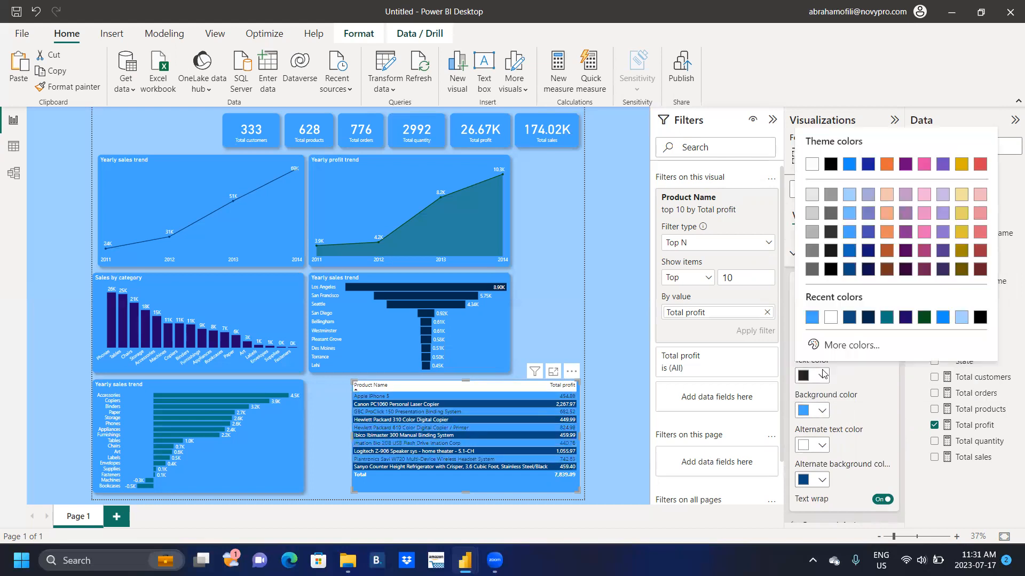
pyautogui.click(826, 320)
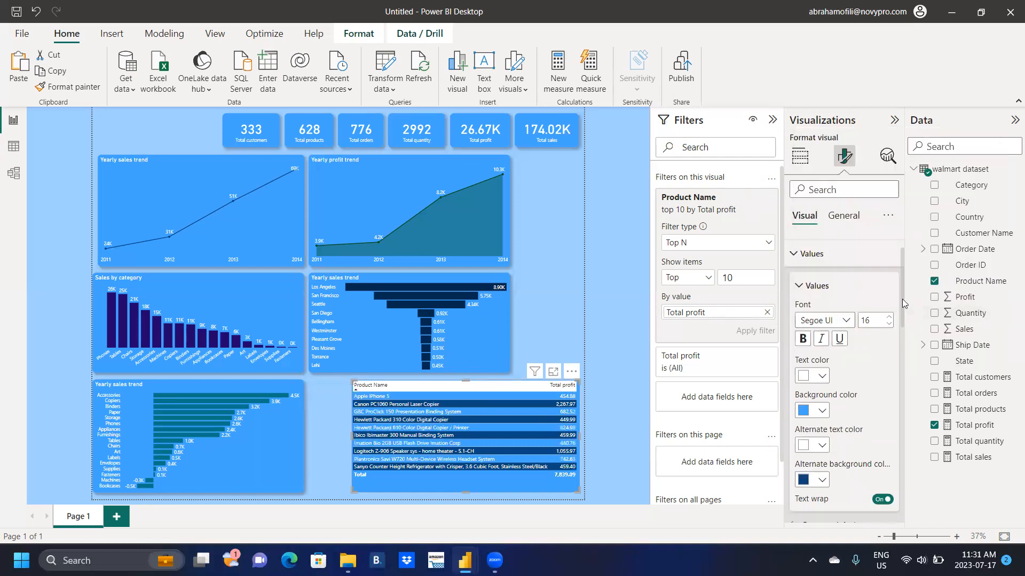
# Step: Set the table's column header text to white and the header background to the same dark blue as the alternate rows
pyautogui.moveTo(902, 299); pyautogui.dragTo(901, 277)
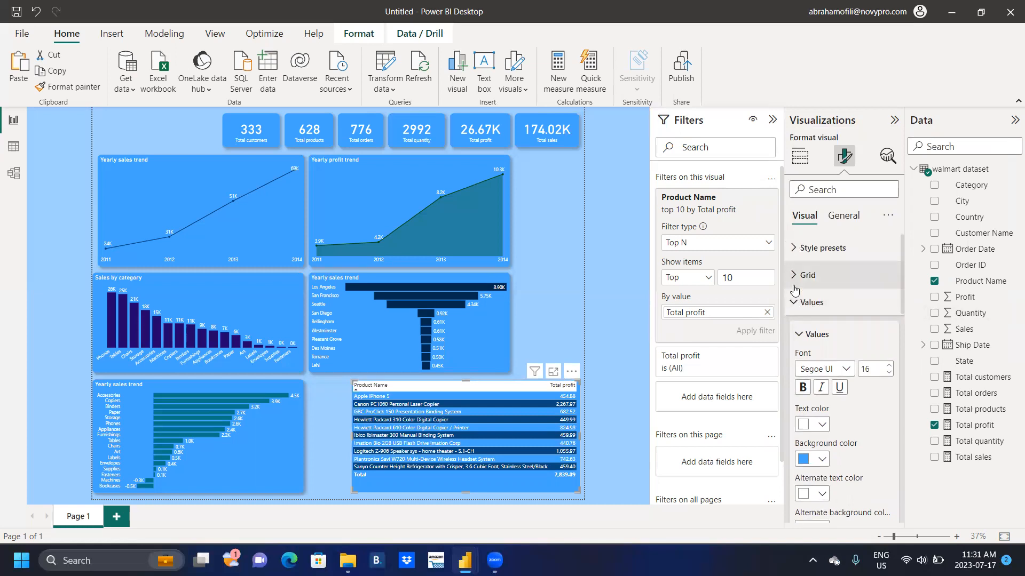
pyautogui.scroll(-5, 863, 347)
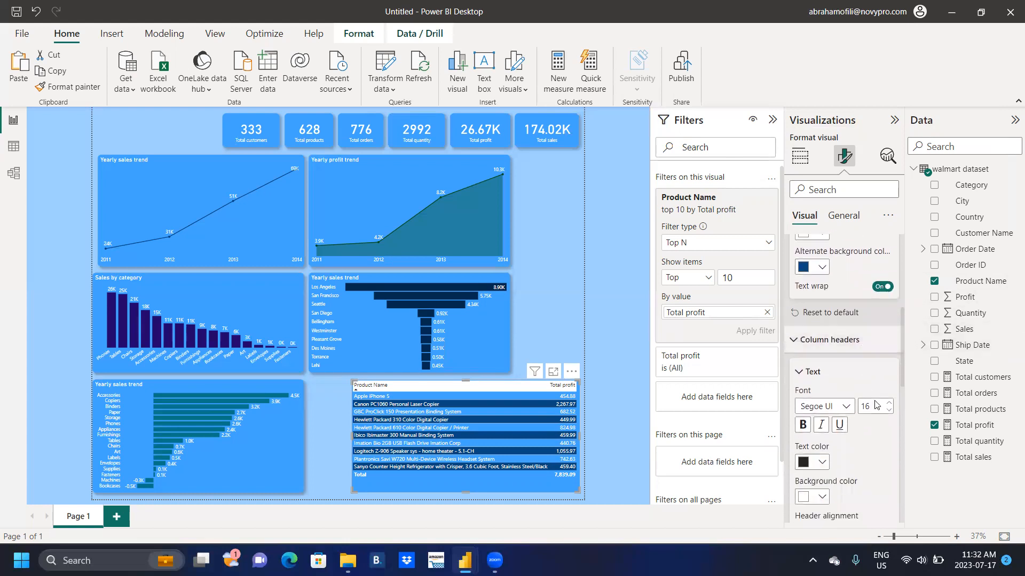
pyautogui.click(821, 463)
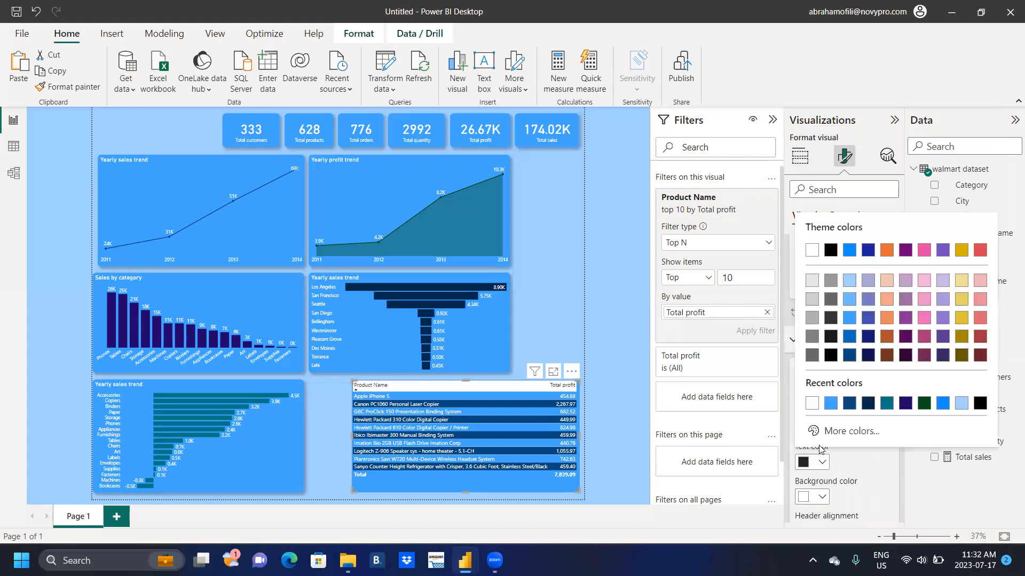
pyautogui.click(810, 408)
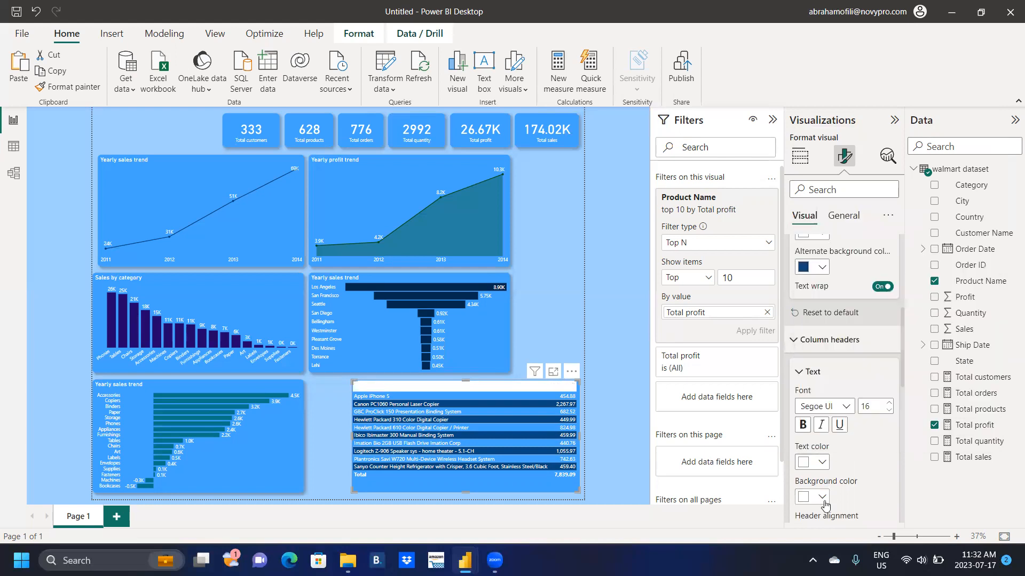
pyautogui.click(822, 498)
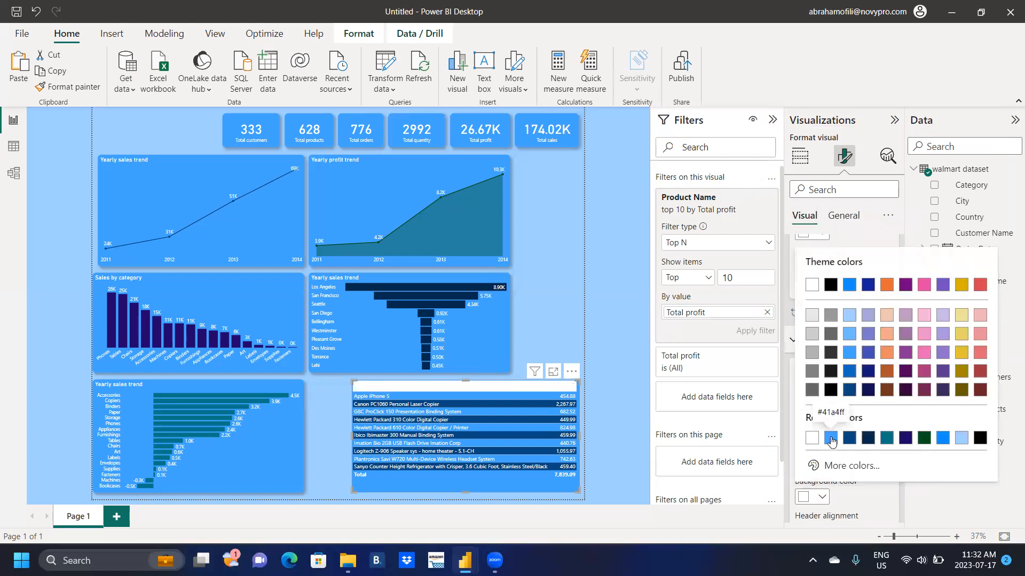
pyautogui.click(830, 438)
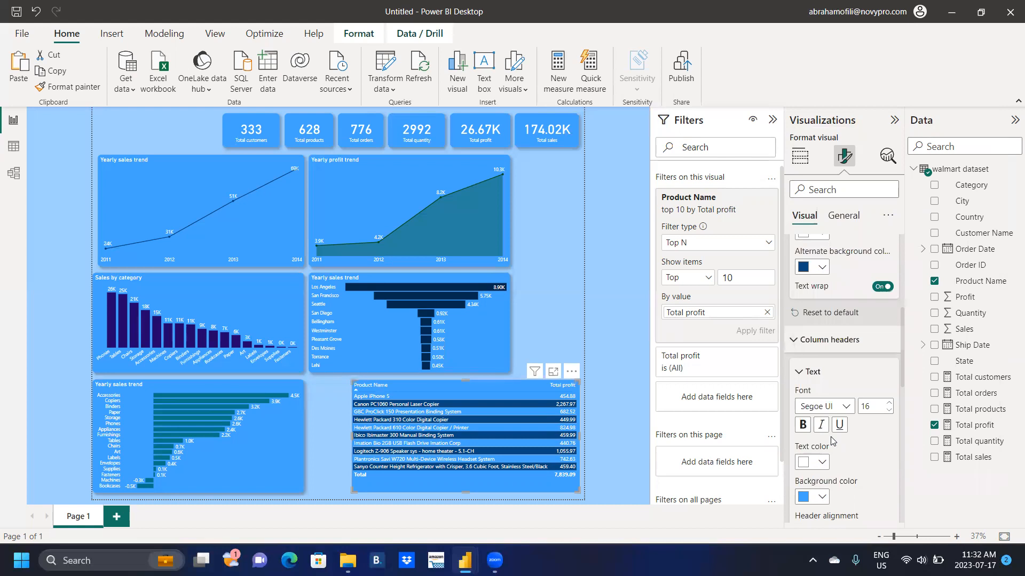
pyautogui.click(822, 497)
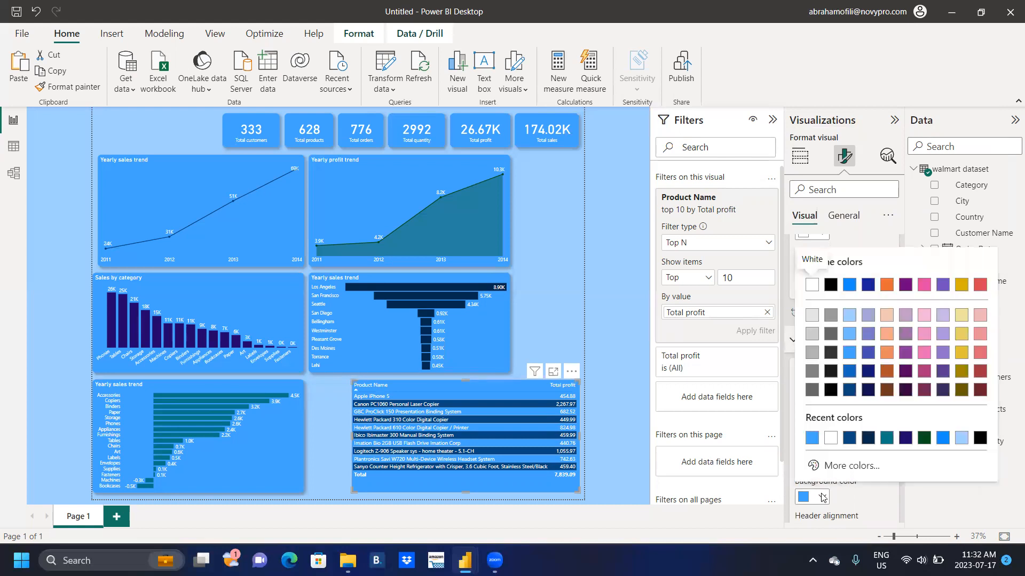
pyautogui.click(849, 438)
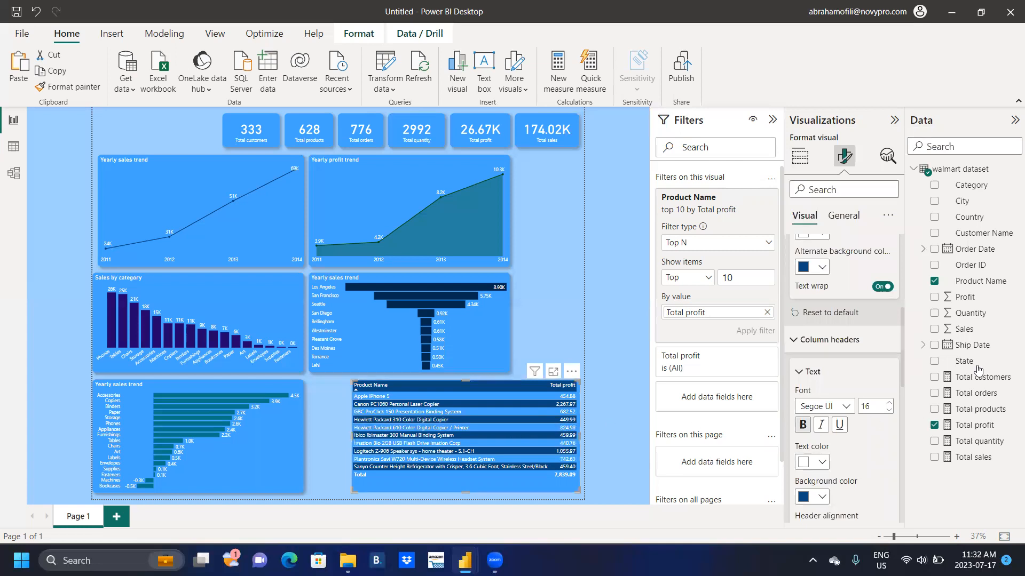
# Step: Turn on the visual border and the shadow for the table
pyautogui.click(844, 216)
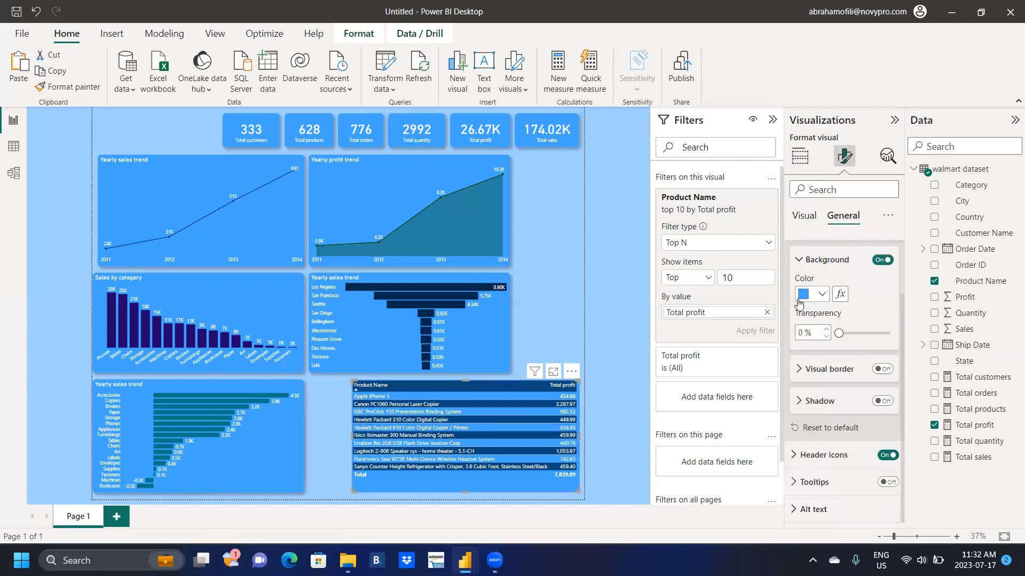
pyautogui.click(886, 371)
pyautogui.click(884, 402)
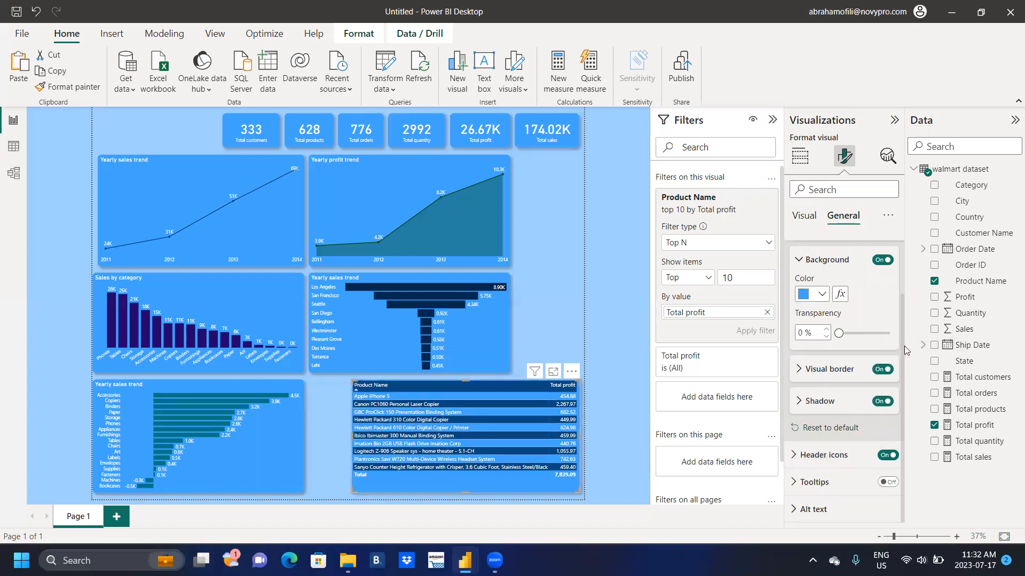
# Step: Set the table's border color to the recently used medium blue with rounded corners of 15 px
pyautogui.moveTo(902, 346); pyautogui.dragTo(901, 282)
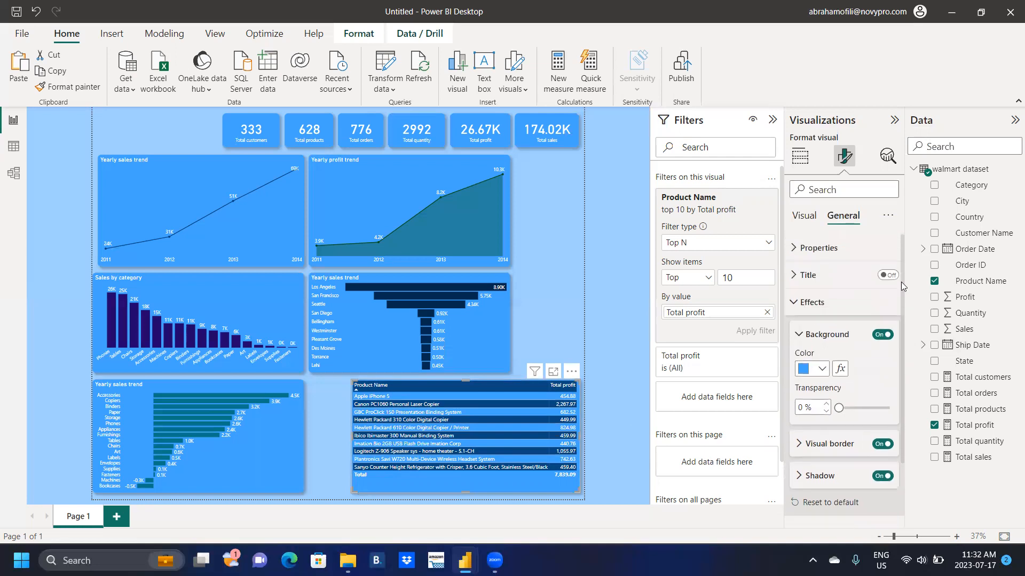
pyautogui.scroll(-2, 843, 373)
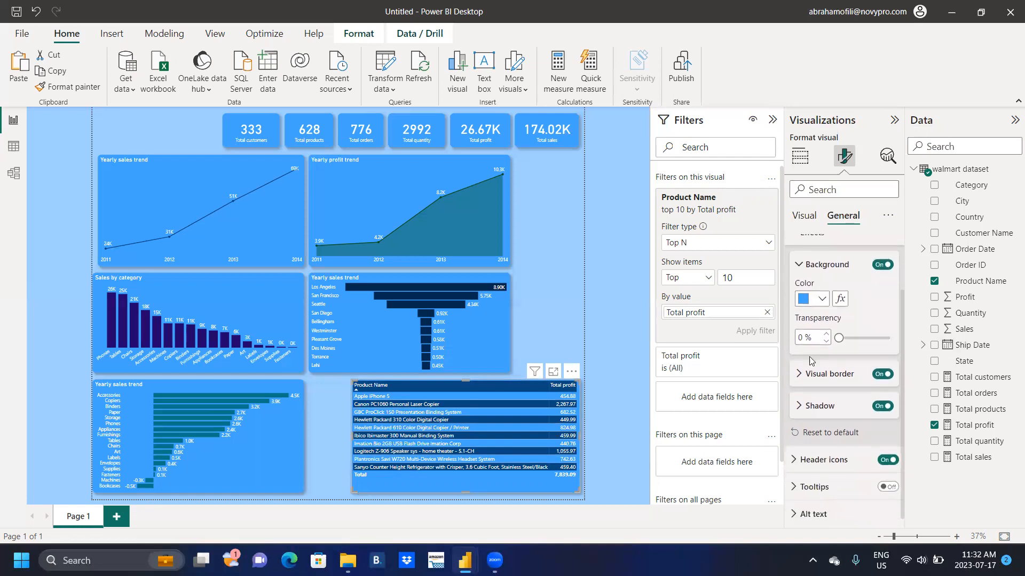
pyautogui.click(797, 377)
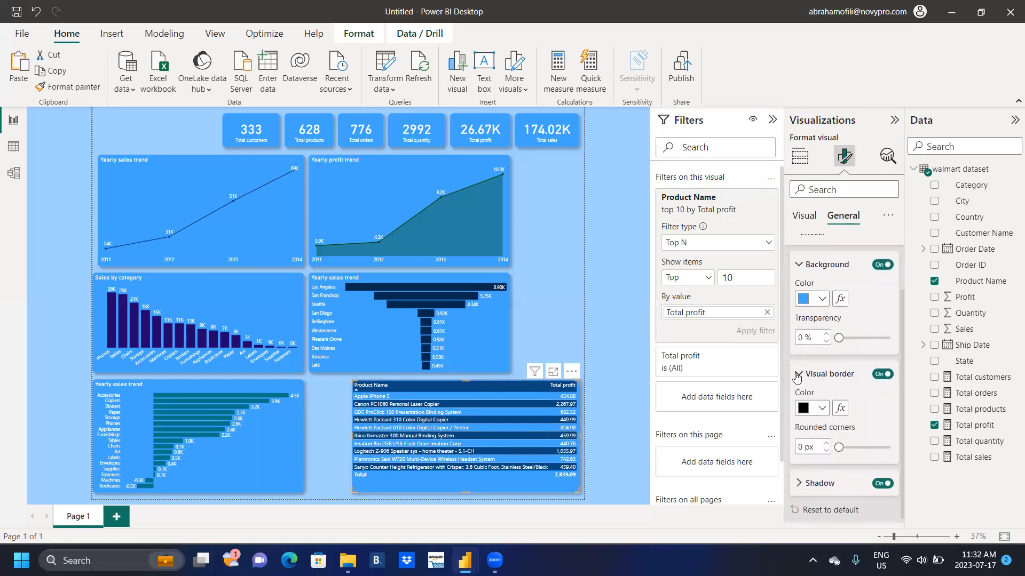
pyautogui.click(822, 409)
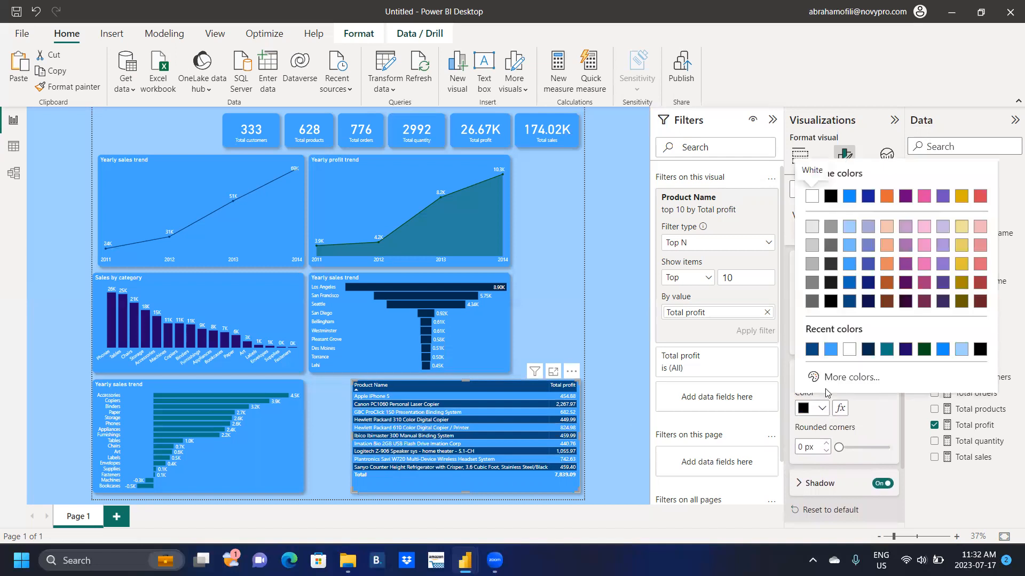
pyautogui.click(831, 350)
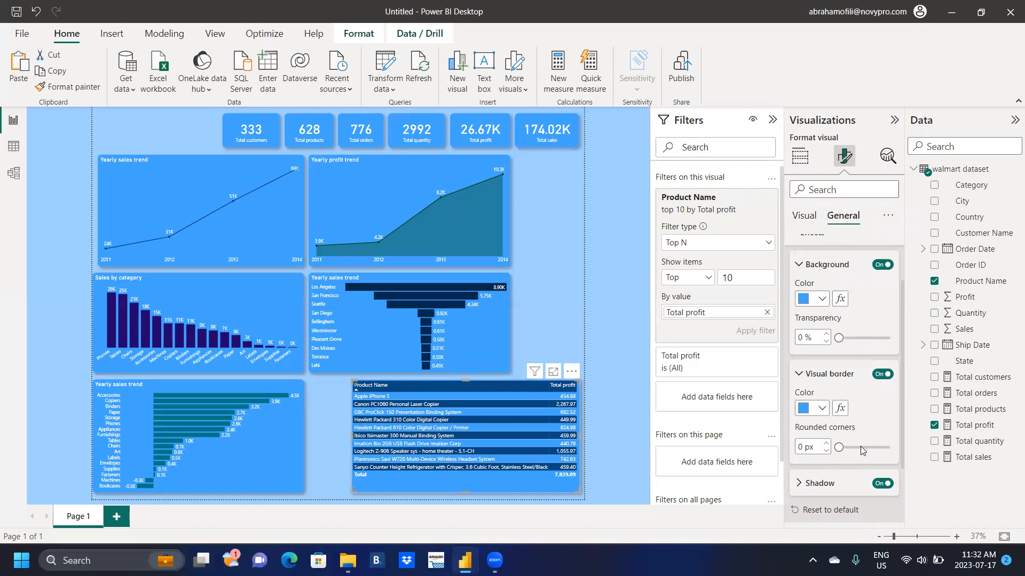
pyautogui.click(864, 447)
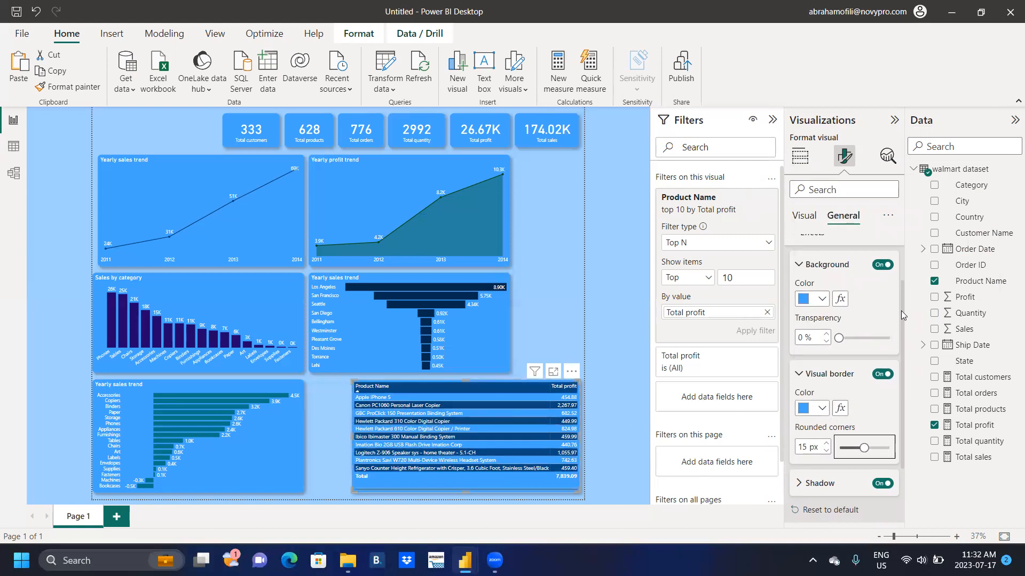
# Step: Turn on the table's title and set its text to "Top ten profitable products"
pyautogui.scroll(3, 900, 311)
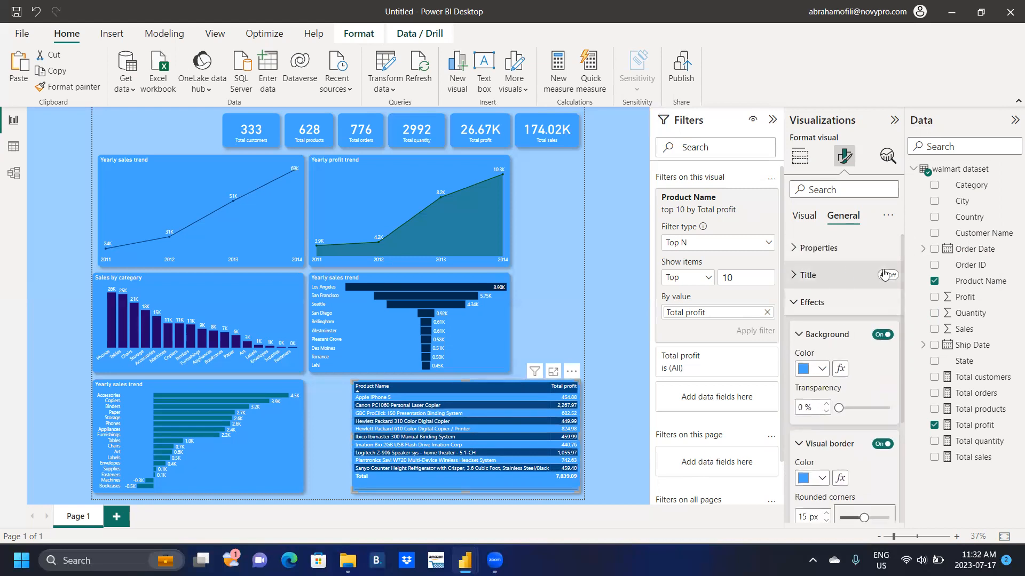
pyautogui.click(890, 275)
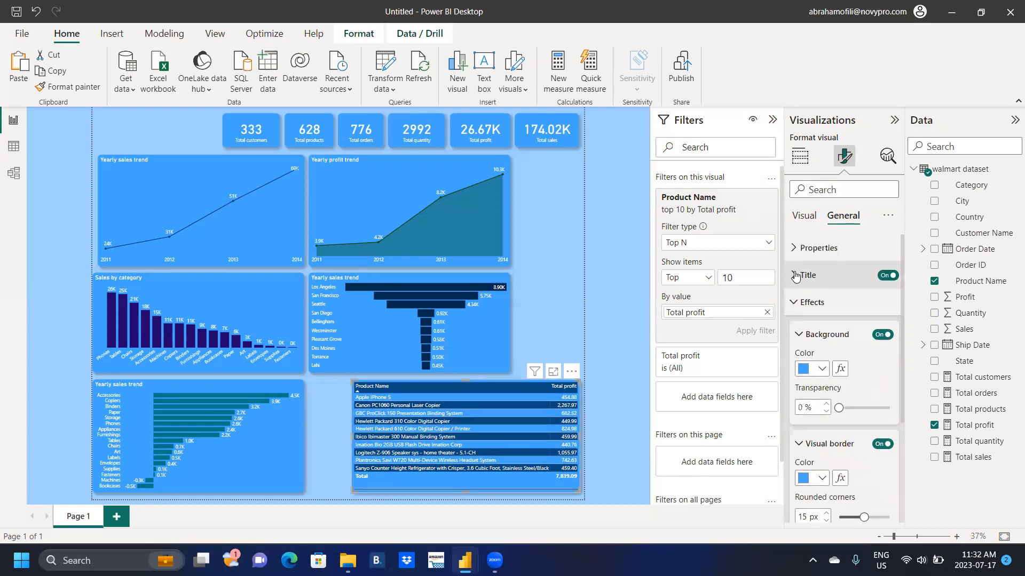
pyautogui.click(794, 277)
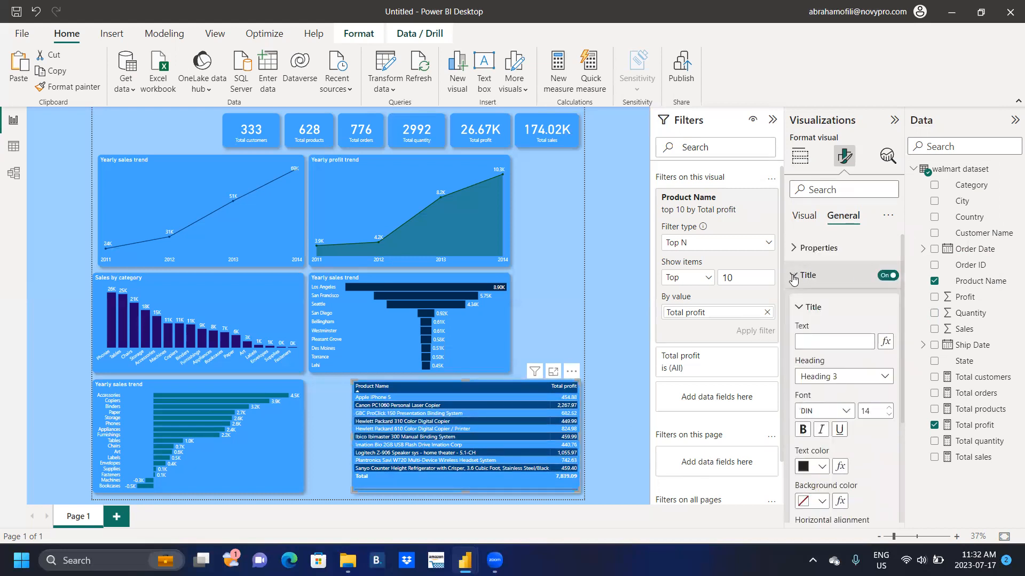
pyautogui.click(830, 346)
pyautogui.write('Top ten')
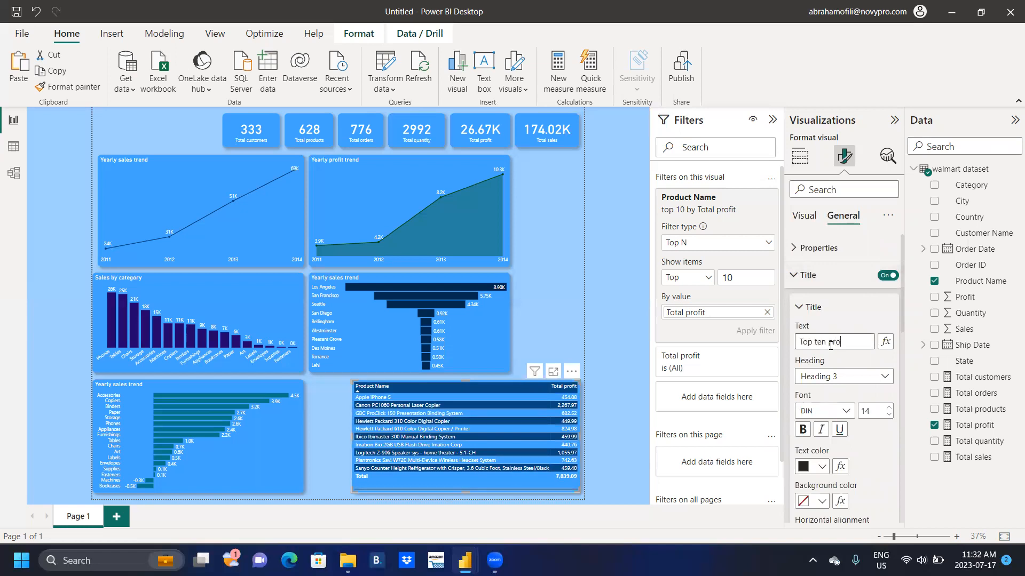
pyautogui.write(' profitable products')
# Step: Increase the font size of the table's title to 18
pyautogui.click(889, 408)
pyautogui.click(889, 408)
pyautogui.click(889, 408)
pyautogui.click(889, 407)
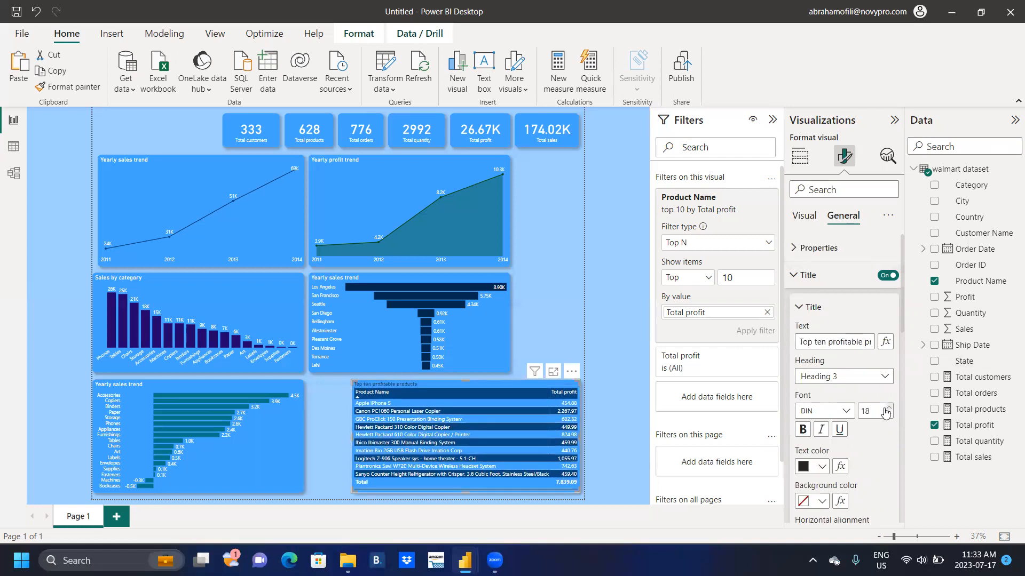
# Step: Set the product table's title text color to white and widen the table slightly toward the category bar chart
pyautogui.click(822, 467)
pyautogui.click(851, 409)
pyautogui.moveTo(348, 435); pyautogui.dragTo(345, 436)
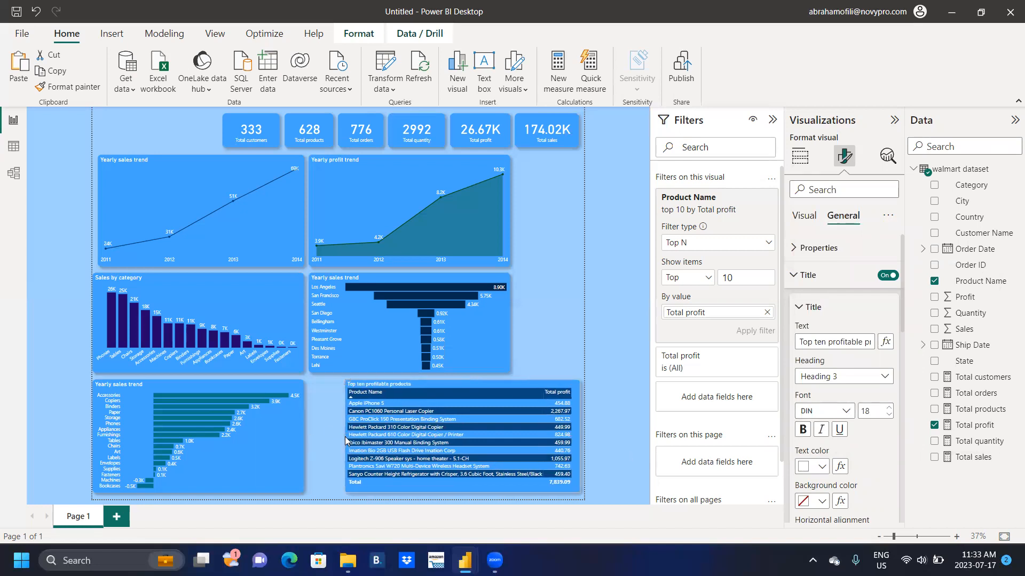
# Step: Duplicate the top ten profitable products table on the page
pyautogui.click(290, 424)
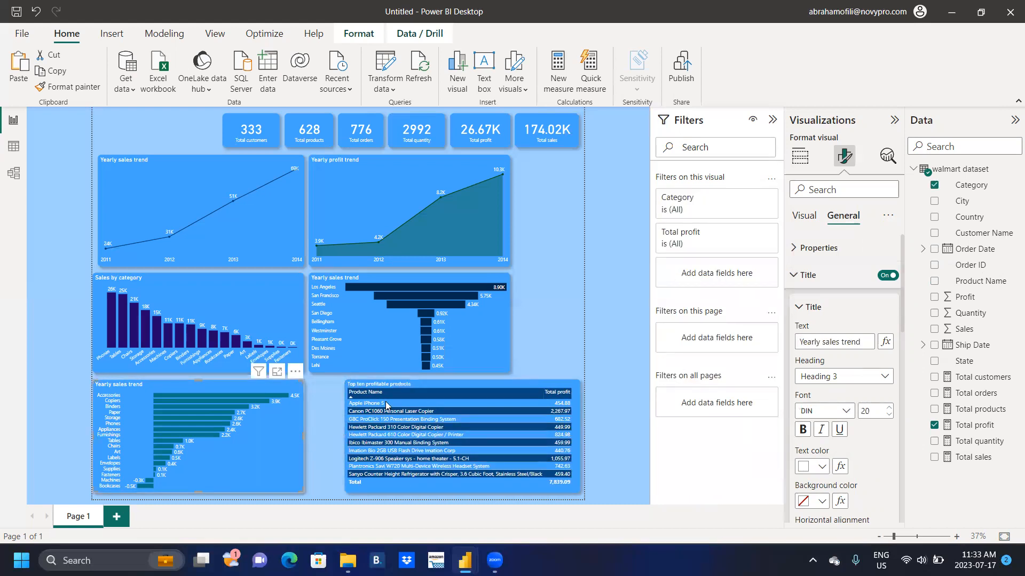
pyautogui.click(442, 380)
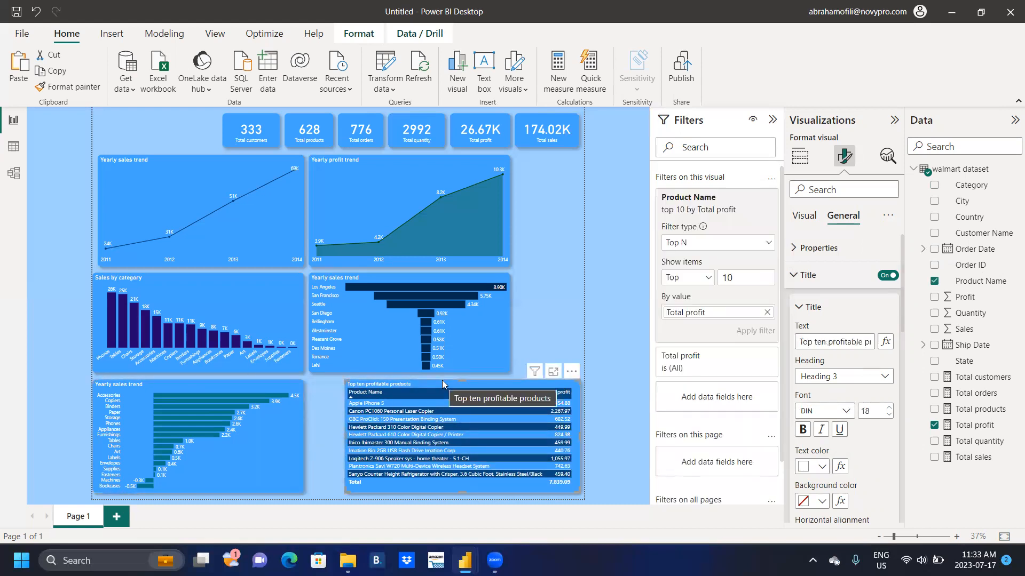
pyautogui.click(536, 299)
pyautogui.hotkey('ctrl', 'v')
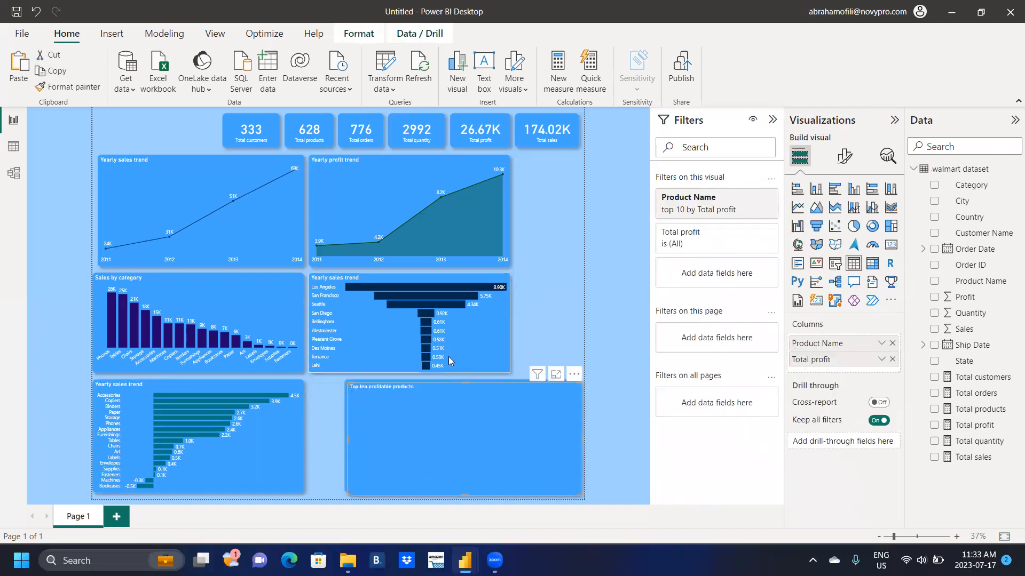
# Step: Narrow the cities funnel chart and the yearly profit trend chart to a matching right edge, freeing space beside them
pyautogui.click(499, 306)
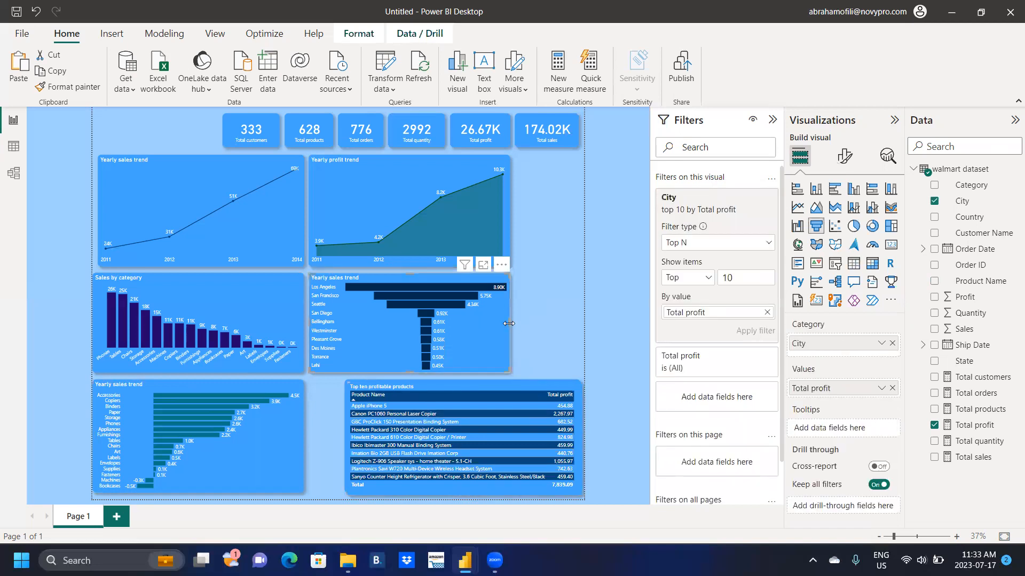
pyautogui.moveTo(508, 322); pyautogui.dragTo(487, 329)
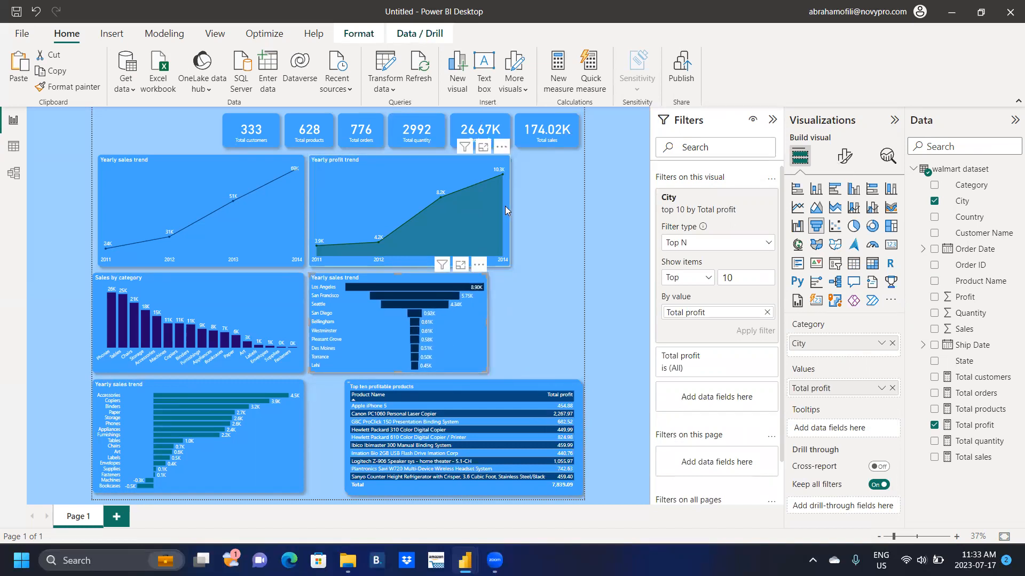
pyautogui.click(505, 206)
pyautogui.moveTo(507, 207); pyautogui.dragTo(484, 215)
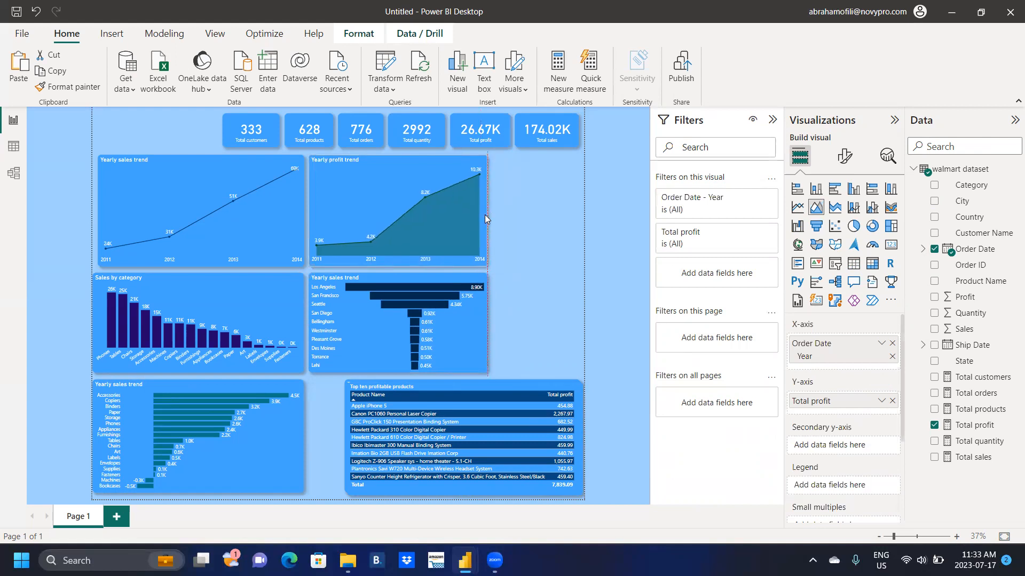
# Step: Move the copied table up beside the cities funnel chart and narrow it to fit the free space
pyautogui.moveTo(418, 386); pyautogui.dragTo(495, 263)
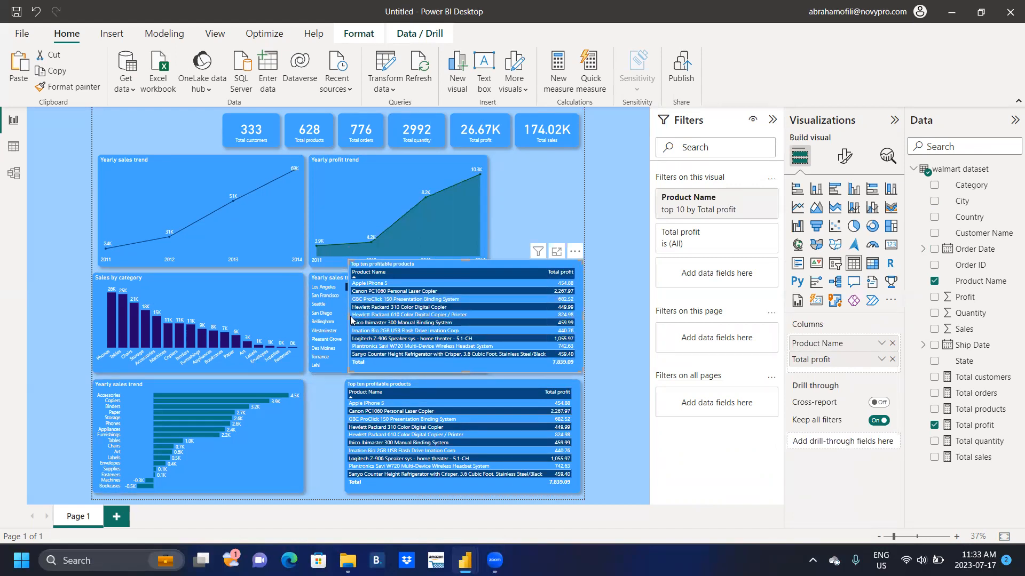
pyautogui.moveTo(348, 316); pyautogui.dragTo(494, 322)
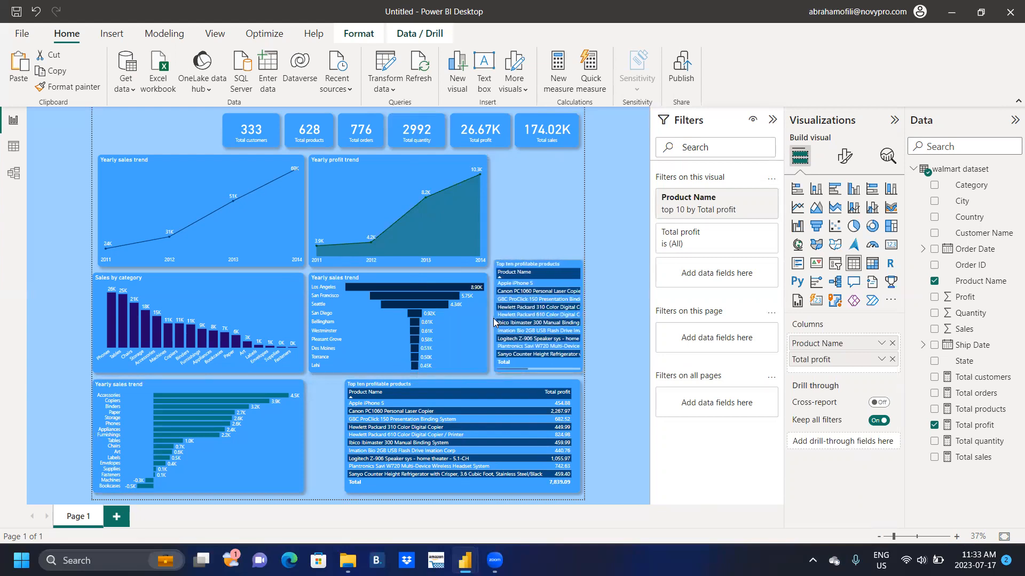
# Step: Replace Product Name with Customer Name in the copied table, with Total profit as the second column
pyautogui.click(935, 283)
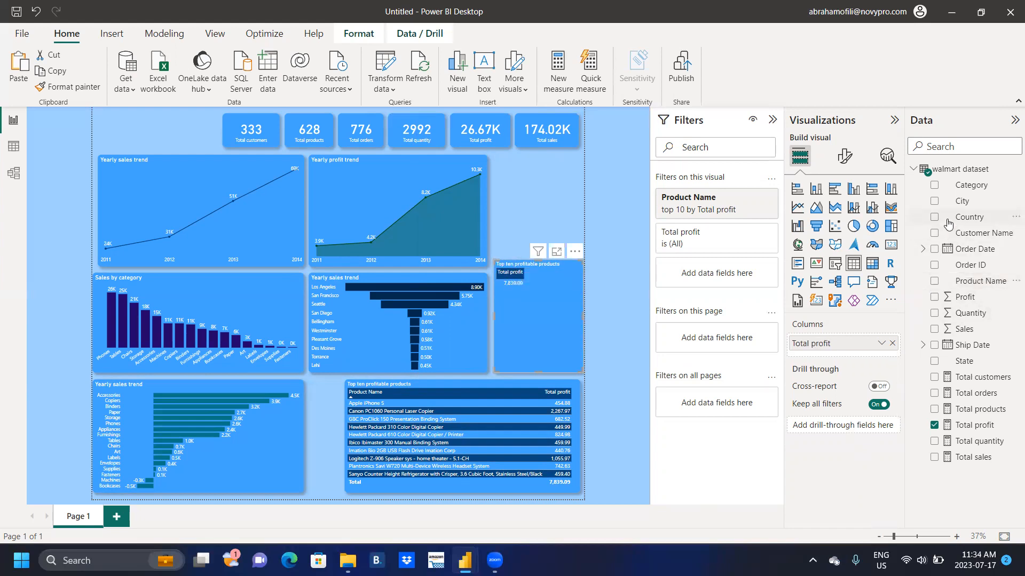
pyautogui.click(935, 233)
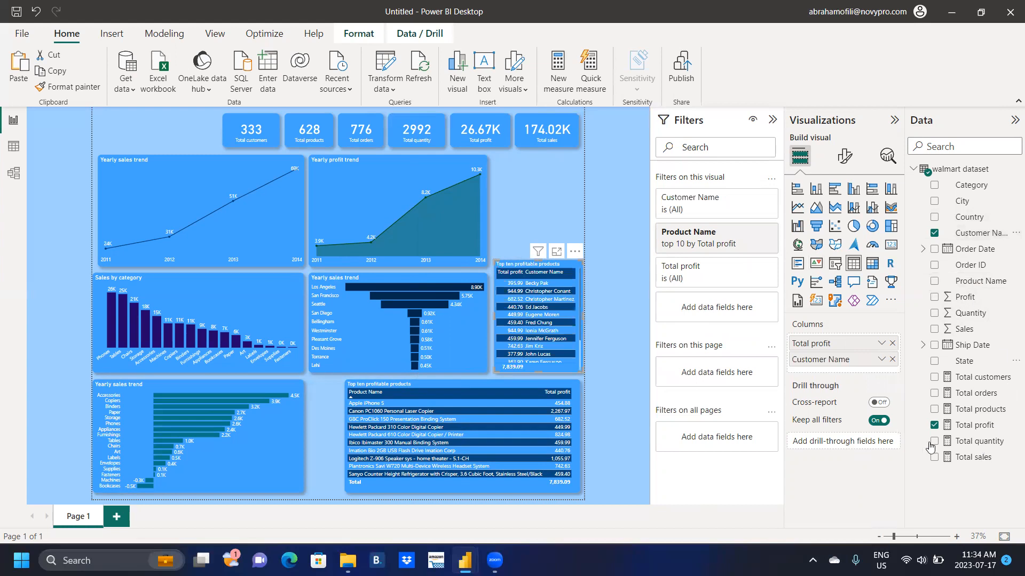
pyautogui.click(934, 425)
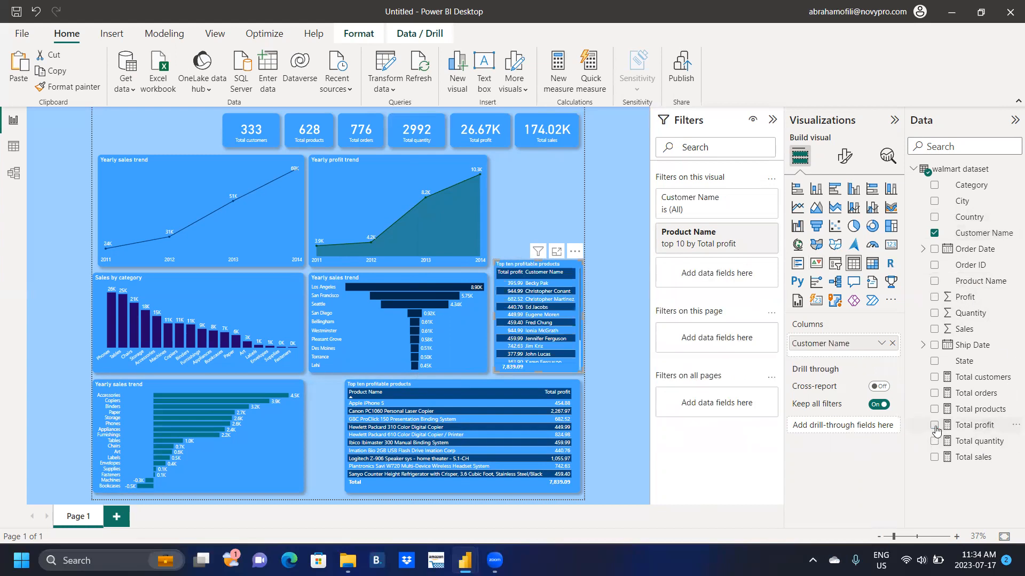
pyautogui.click(934, 426)
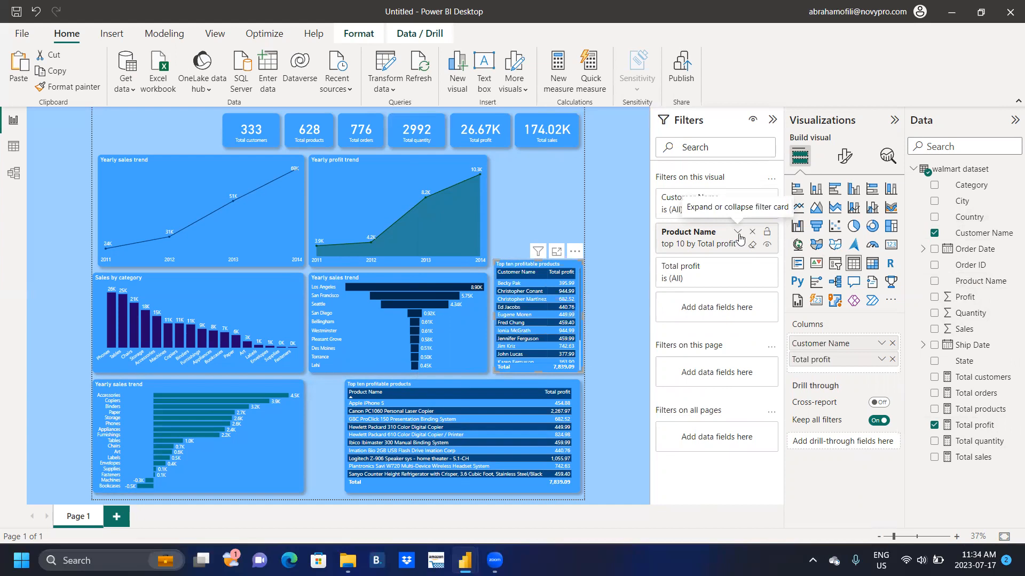
# Step: Try to switch the copied table's Customer Name filter to the Top N filter type
pyautogui.click(738, 233)
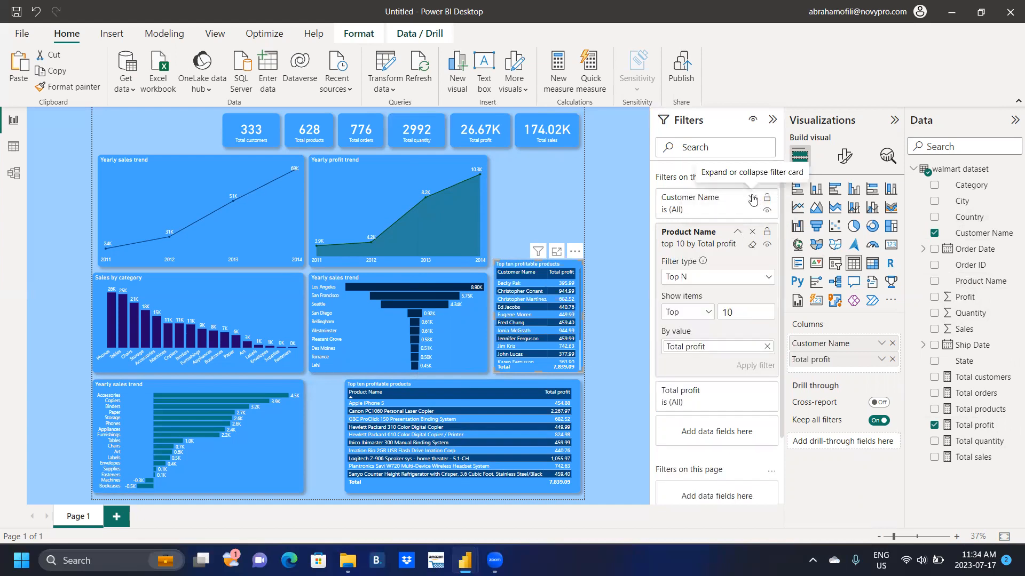
pyautogui.click(753, 200)
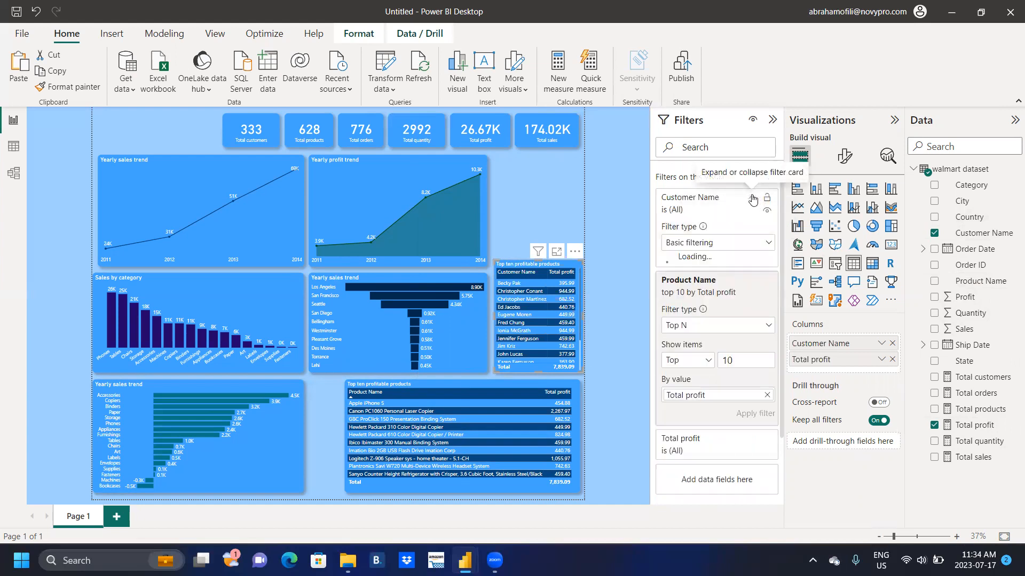
pyautogui.click(767, 247)
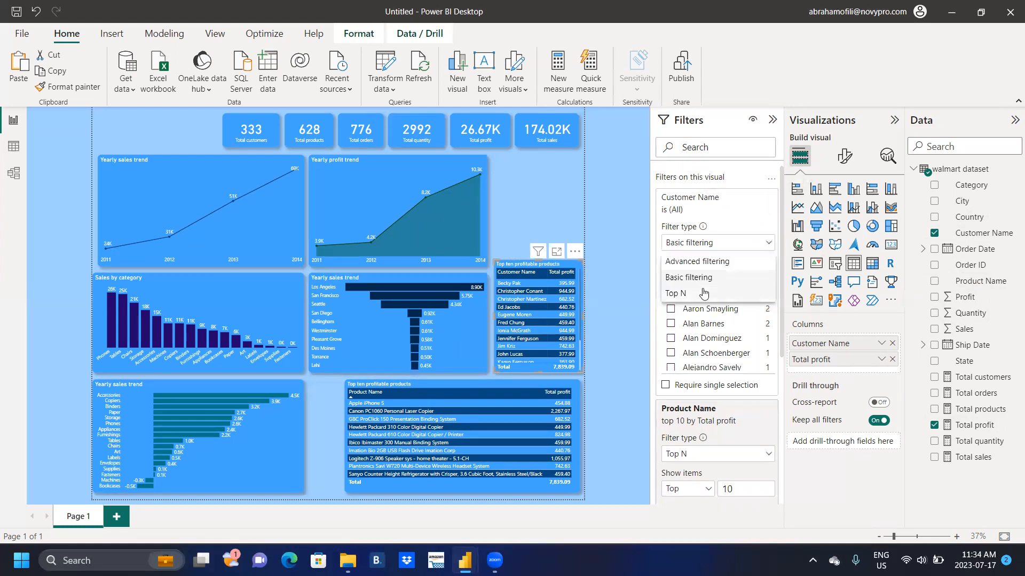
pyautogui.click(703, 291)
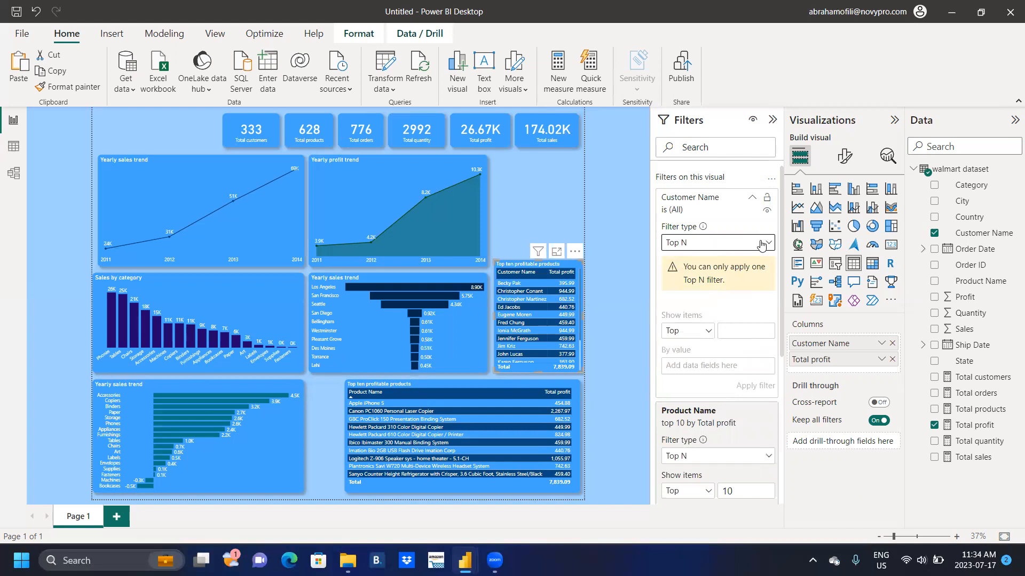
# Step: Remove Customer Name and Total profit from the copied table and add both fields again
pyautogui.click(934, 233)
pyautogui.click(934, 425)
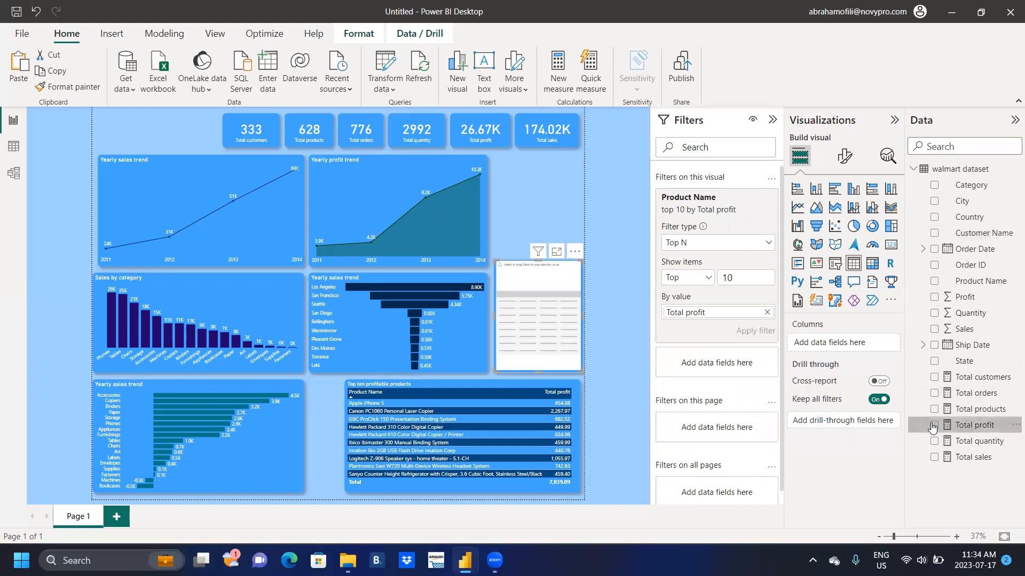
pyautogui.click(934, 426)
pyautogui.click(934, 426)
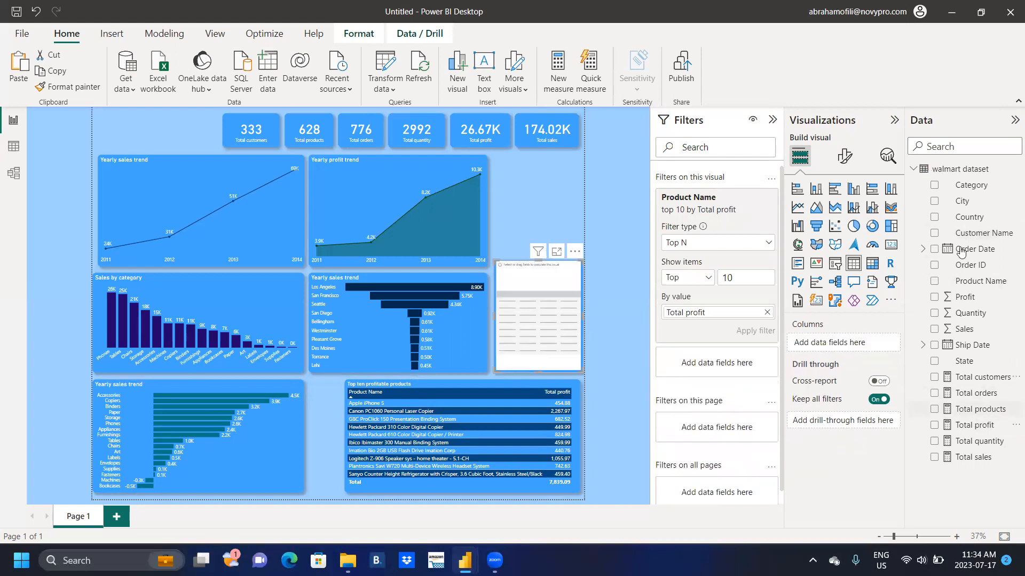
pyautogui.click(934, 233)
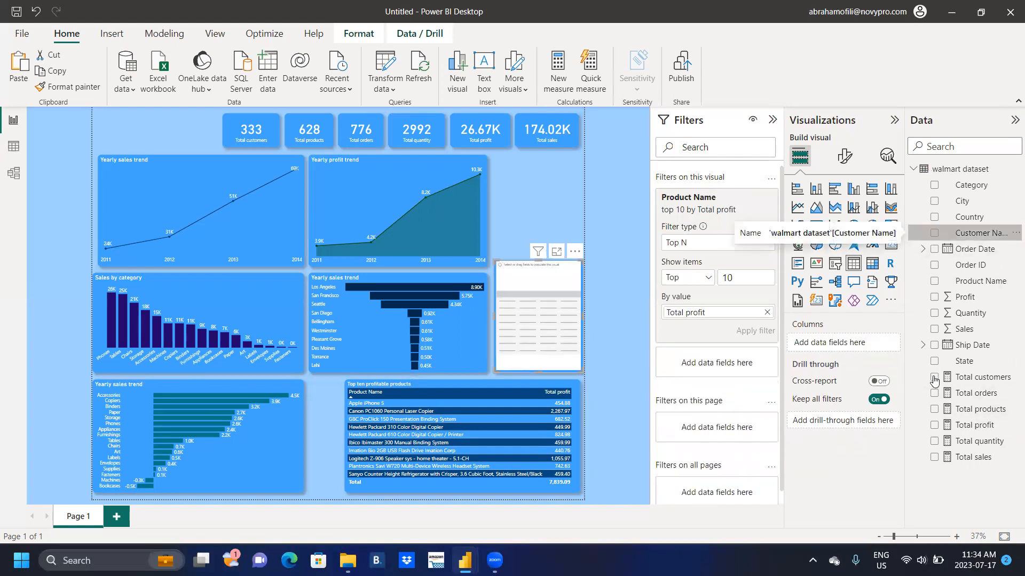
pyautogui.click(933, 427)
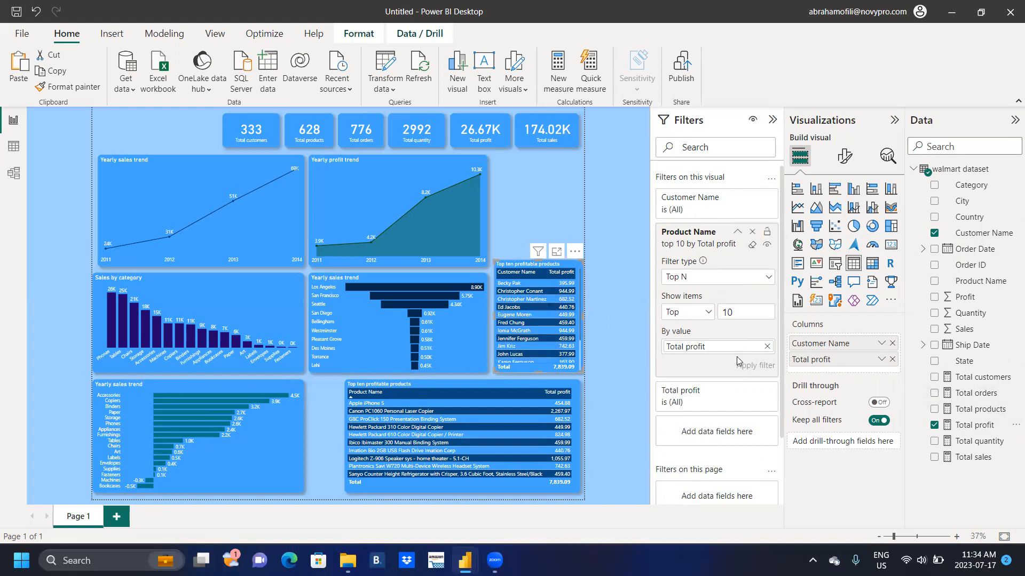
# Step: Replace the copied table's Product Name filter with a Top N filter showing the top 10 Customer Name items by Total profit
pyautogui.click(737, 235)
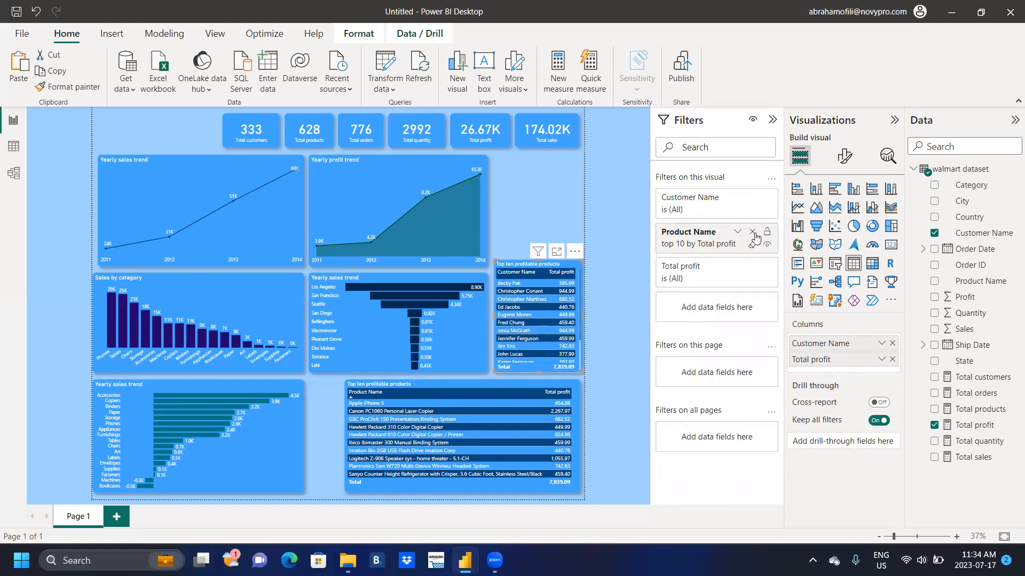
pyautogui.click(752, 235)
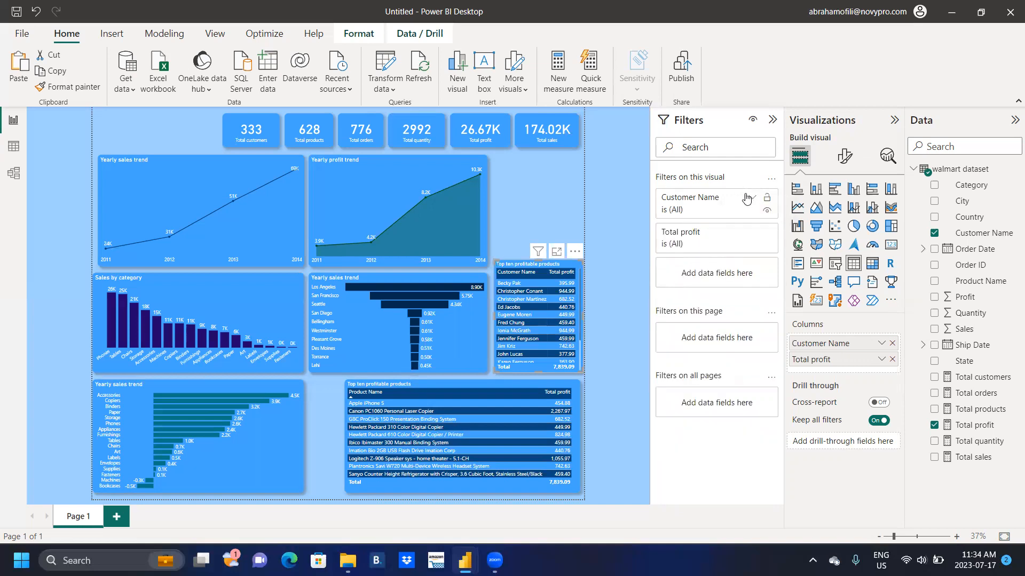
pyautogui.click(751, 198)
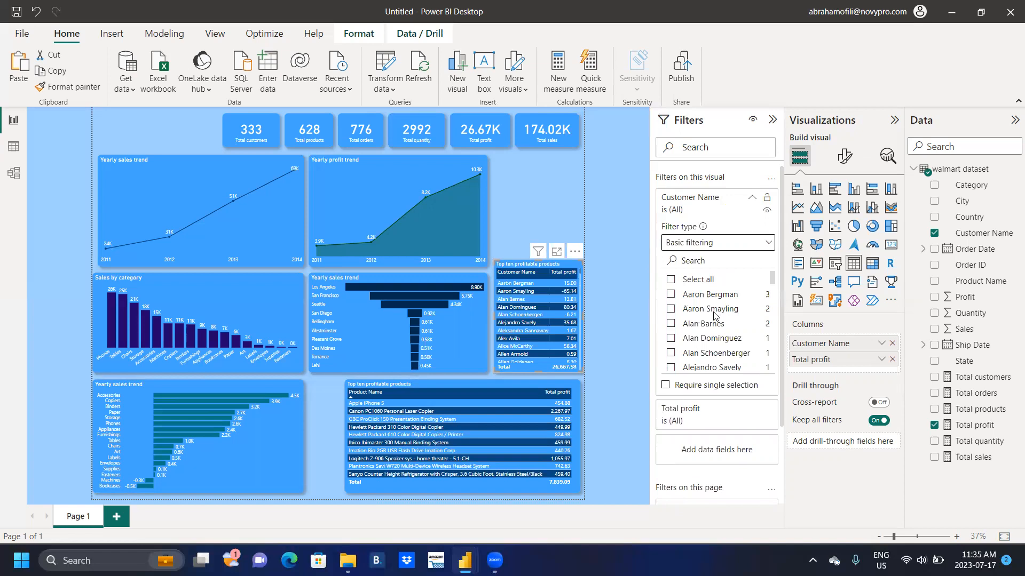
pyautogui.click(763, 243)
pyautogui.click(723, 295)
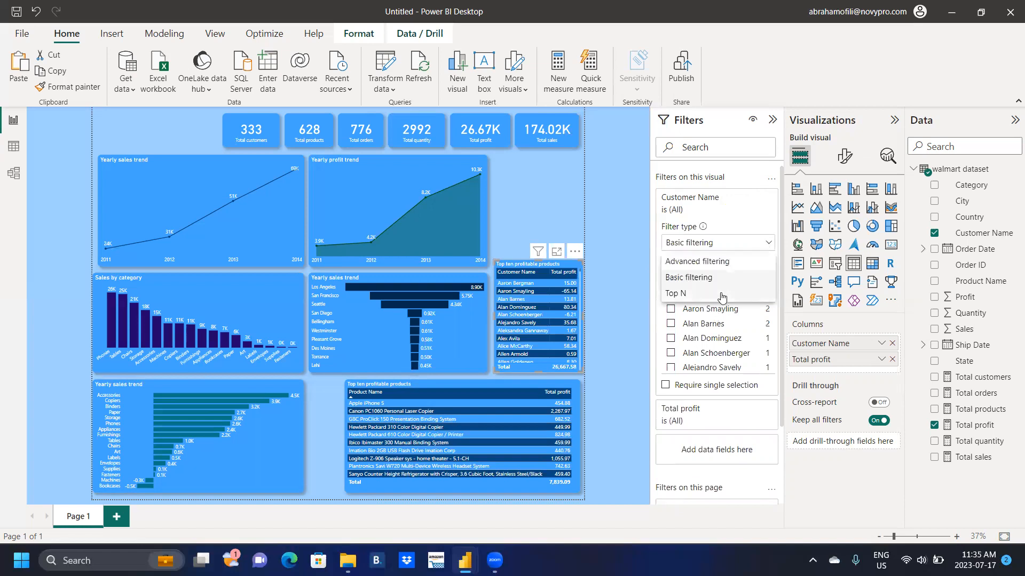
pyautogui.click(738, 275)
pyautogui.write('10')
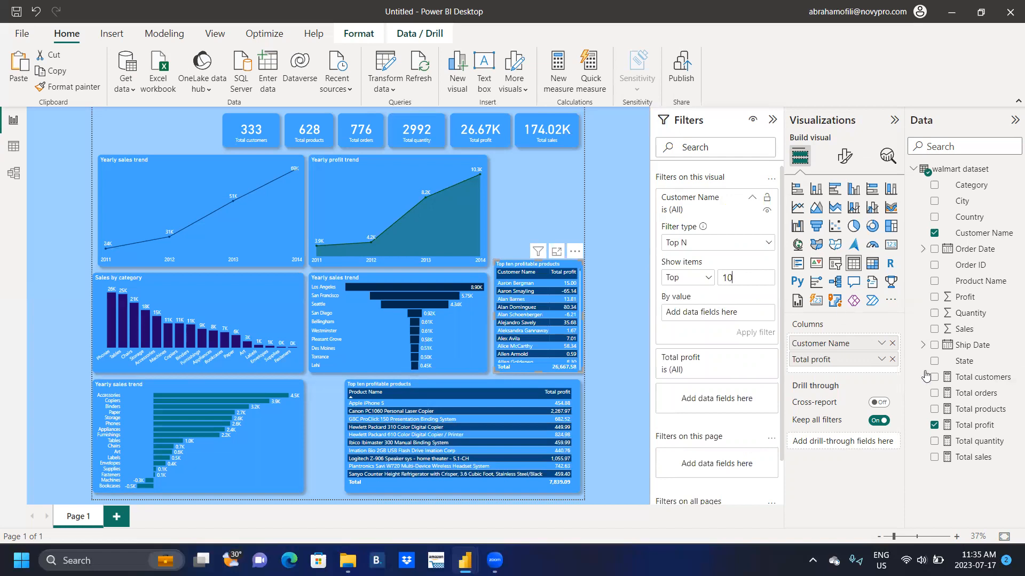
pyautogui.moveTo(980, 430); pyautogui.dragTo(734, 323)
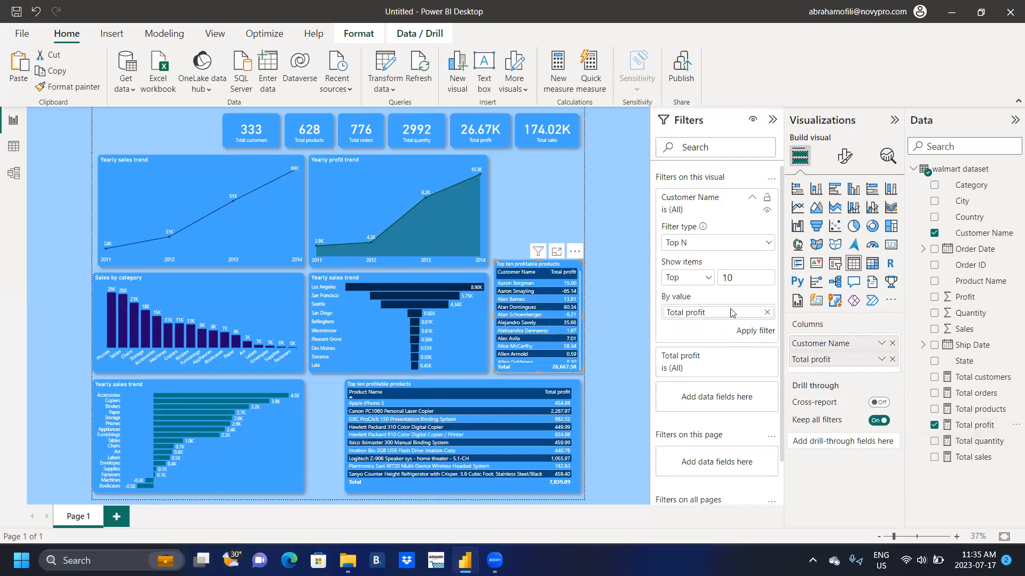
pyautogui.click(746, 332)
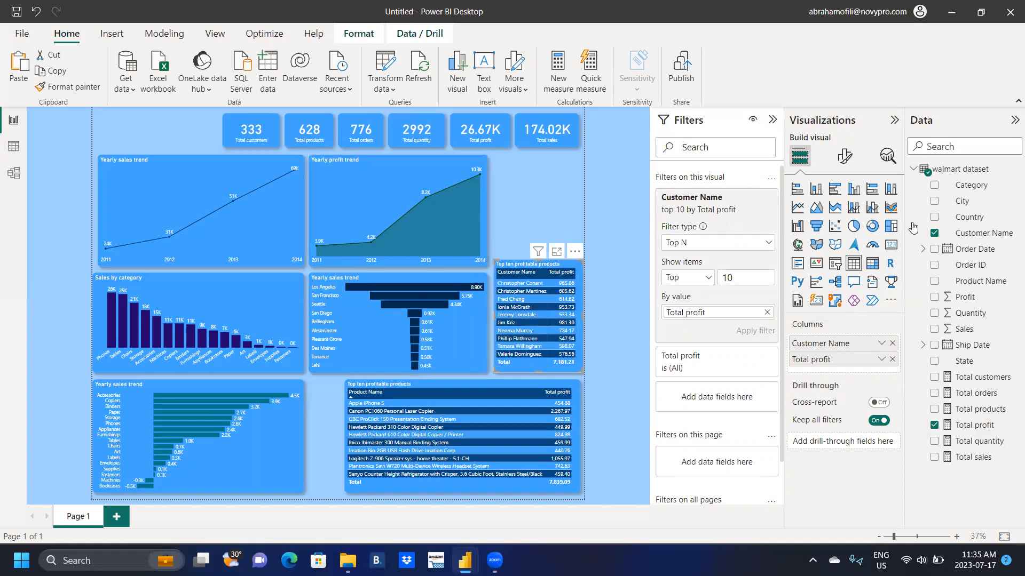
# Step: Change the copied table's title text to "Top ten profitable customers"
pyautogui.click(843, 155)
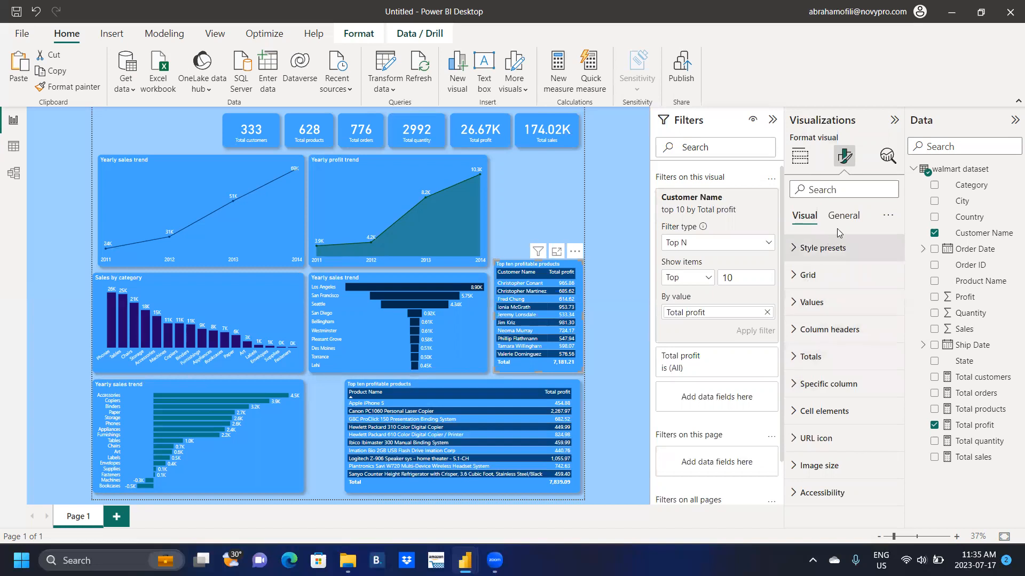
pyautogui.click(859, 217)
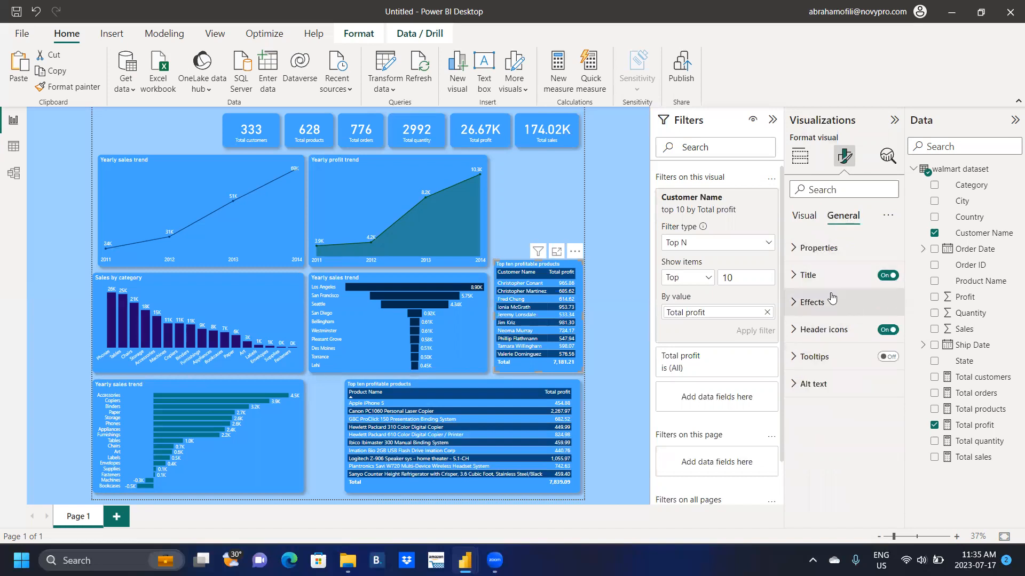
pyautogui.click(820, 274)
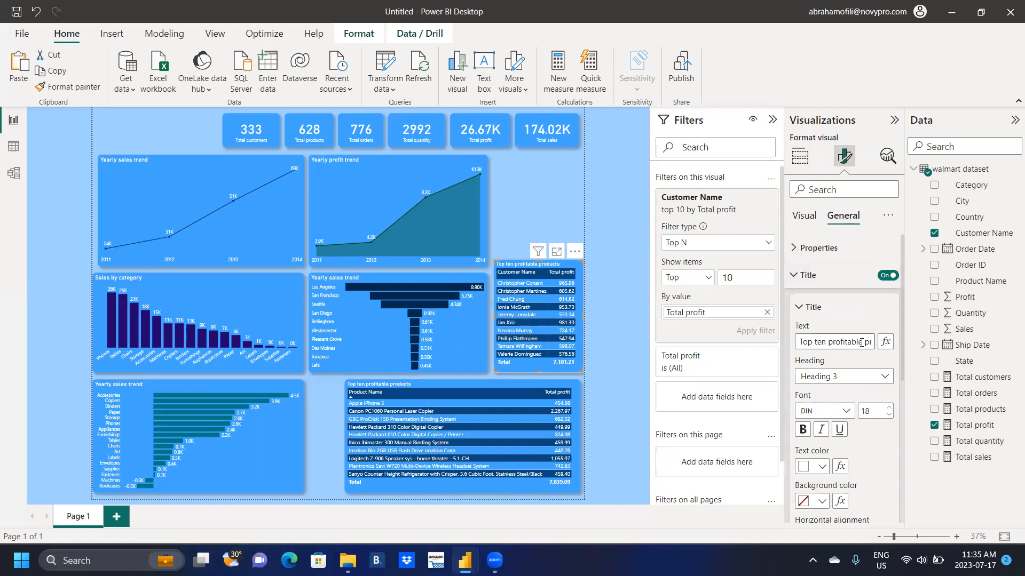
pyautogui.press('Right')
pyautogui.press('Right')
pyautogui.press('Right')
pyautogui.press('Right')
pyautogui.press('Right')
pyautogui.press('Right')
pyautogui.press('Right')
pyautogui.press('Right')
pyautogui.press('BackSpace')
pyautogui.press('BackSpace')
pyautogui.press('BackSpace')
pyautogui.press('BackSpace')
pyautogui.press('BackSpace')
pyautogui.press('BackSpace')
pyautogui.press('BackSpace')
pyautogui.press('BackSpace')
pyautogui.press('BackSpace')
pyautogui.press('BackSpace')
pyautogui.press('BackSpace')
pyautogui.press('BackSpace')
pyautogui.press('BackSpace')
pyautogui.press('BackSpace')
pyautogui.press('BackSpace')
pyautogui.press('BackSpace')
pyautogui.press('BackSpace')
pyautogui.press('BackSpace')
pyautogui.press('BackSpace')
pyautogui.press('BackSpace')
pyautogui.press('BackSpace')
pyautogui.press('BackSpace')
pyautogui.write('profitable customers')
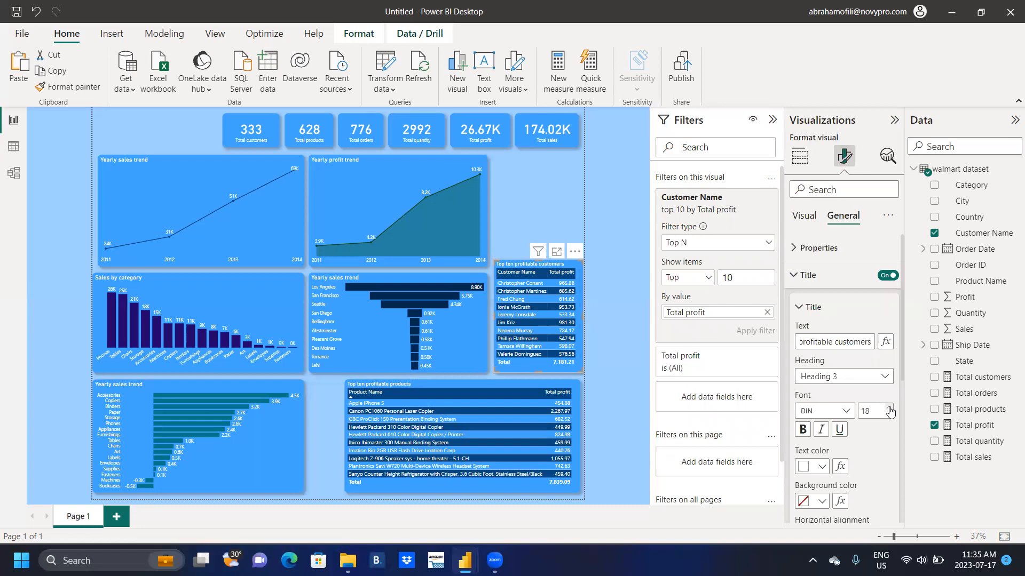
# Step: Widen the bar chart of total profit by category toward the top ten products table
pyautogui.click(336, 414)
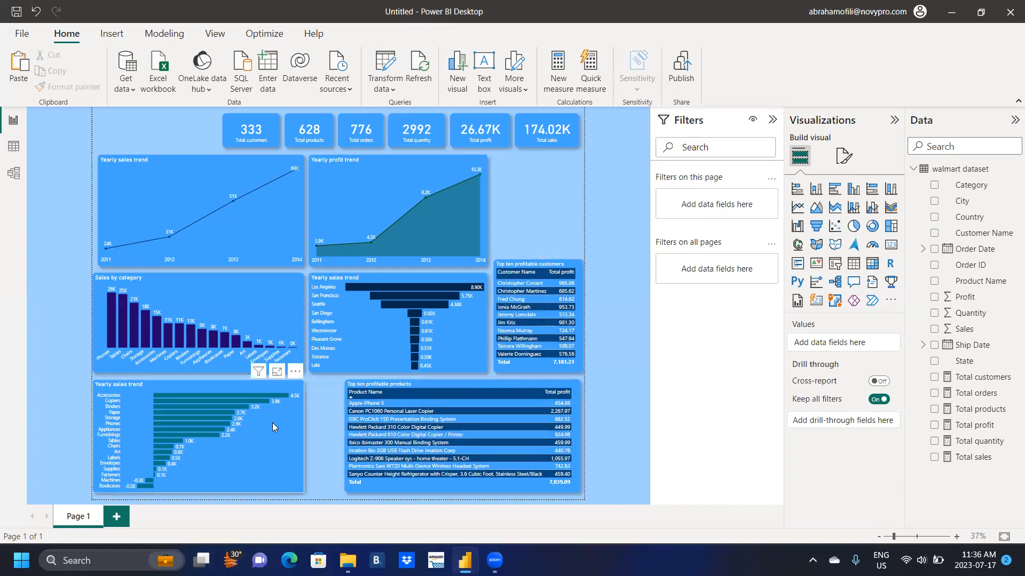
pyautogui.click(288, 423)
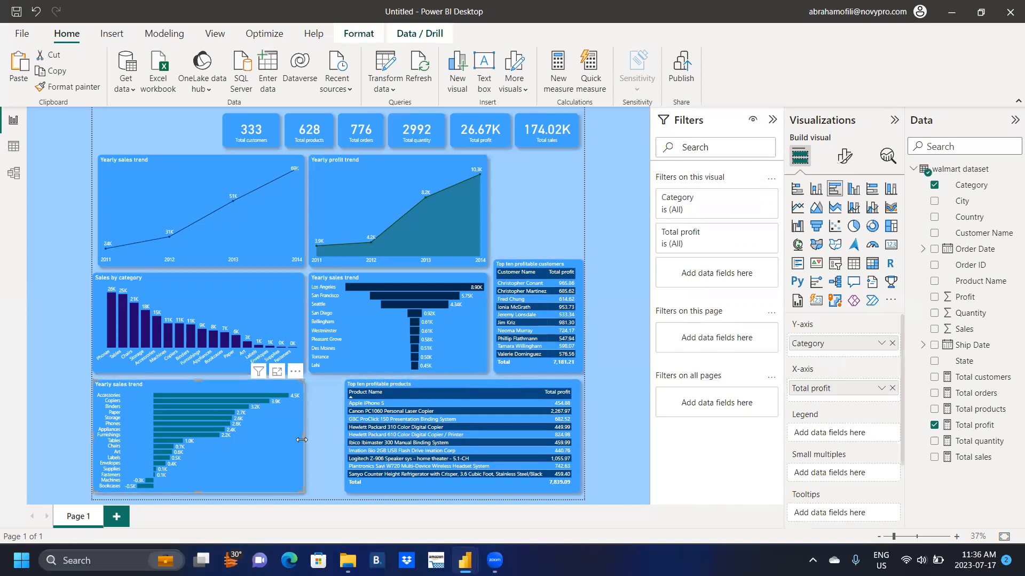
pyautogui.moveTo(304, 437); pyautogui.dragTo(321, 436)
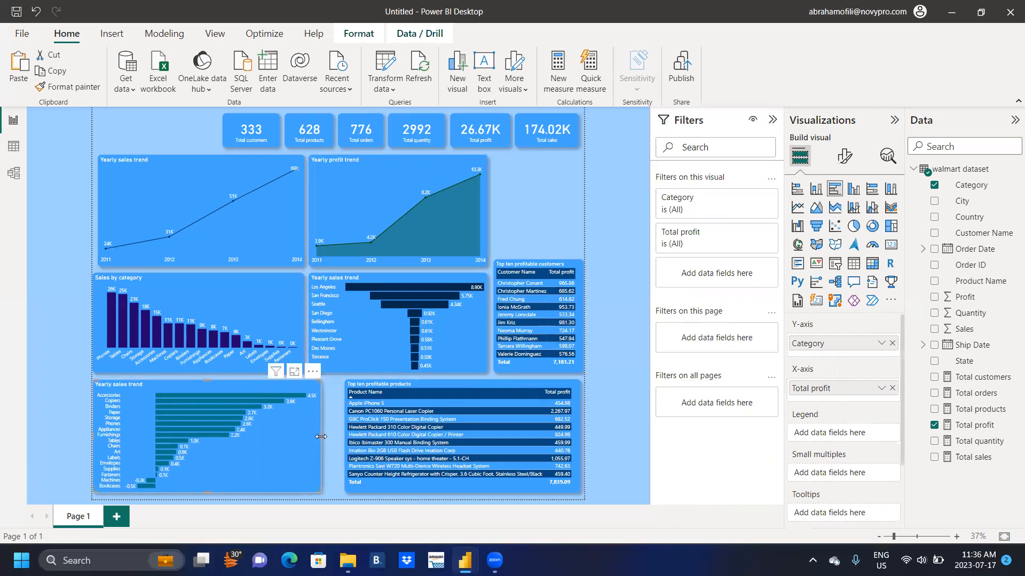
# Step: Adjust the top ten products table's width and position, and widen the bar chart of total profit by category up to it
pyautogui.click(426, 384)
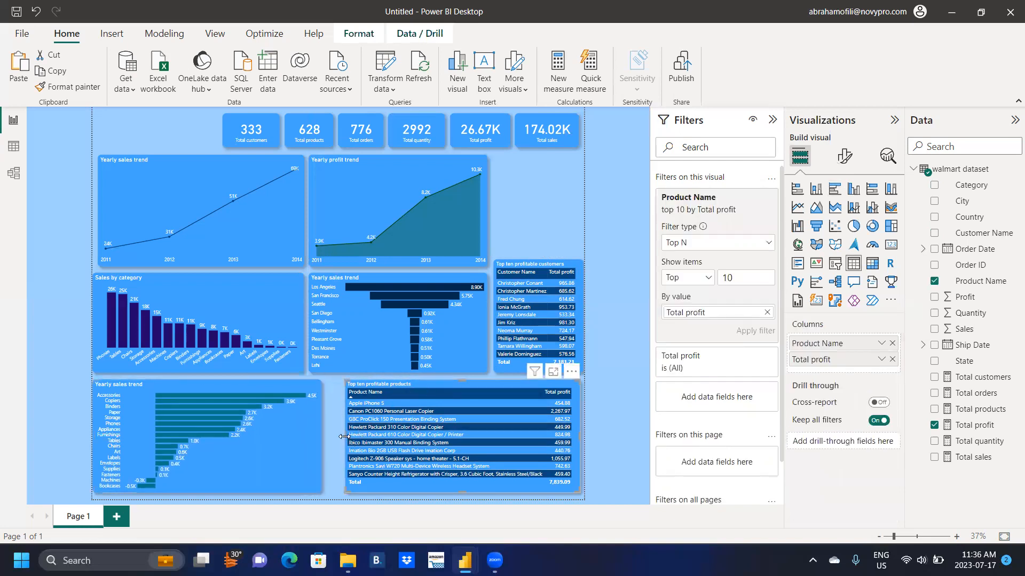
pyautogui.moveTo(344, 436); pyautogui.dragTo(326, 443)
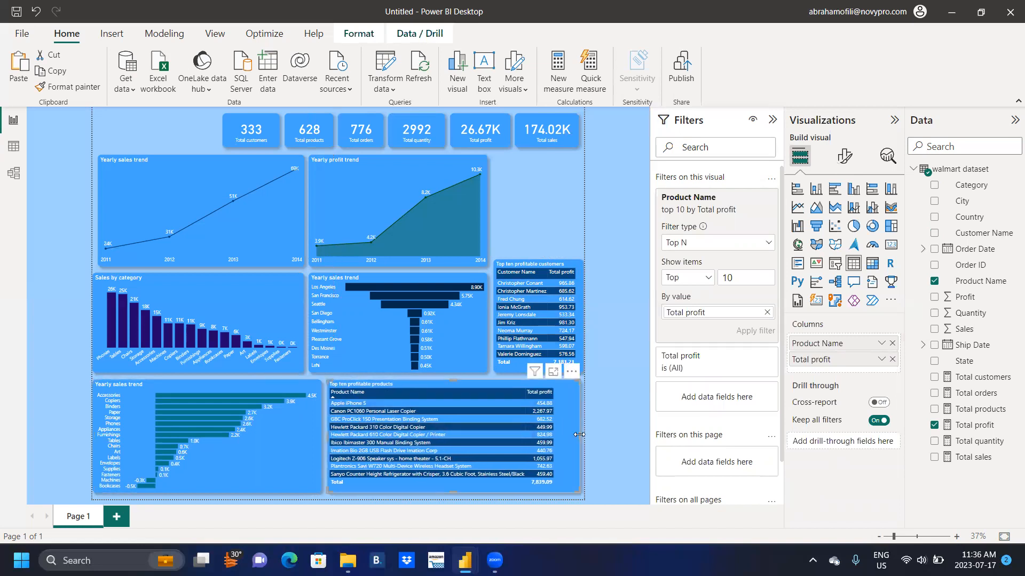
pyautogui.moveTo(579, 435); pyautogui.dragTo(558, 444)
pyautogui.moveTo(471, 382); pyautogui.dragTo(492, 382)
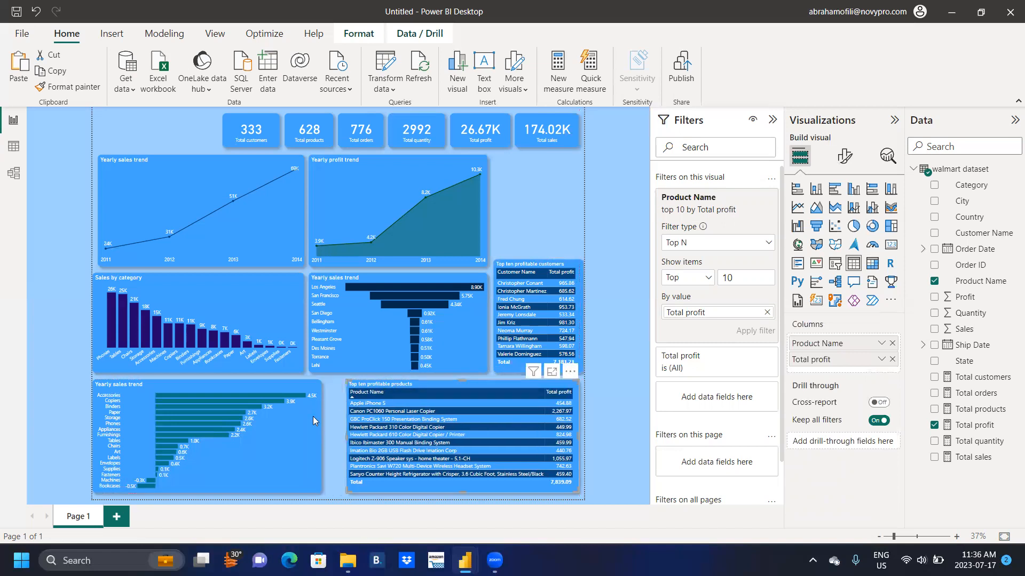
pyautogui.click(312, 417)
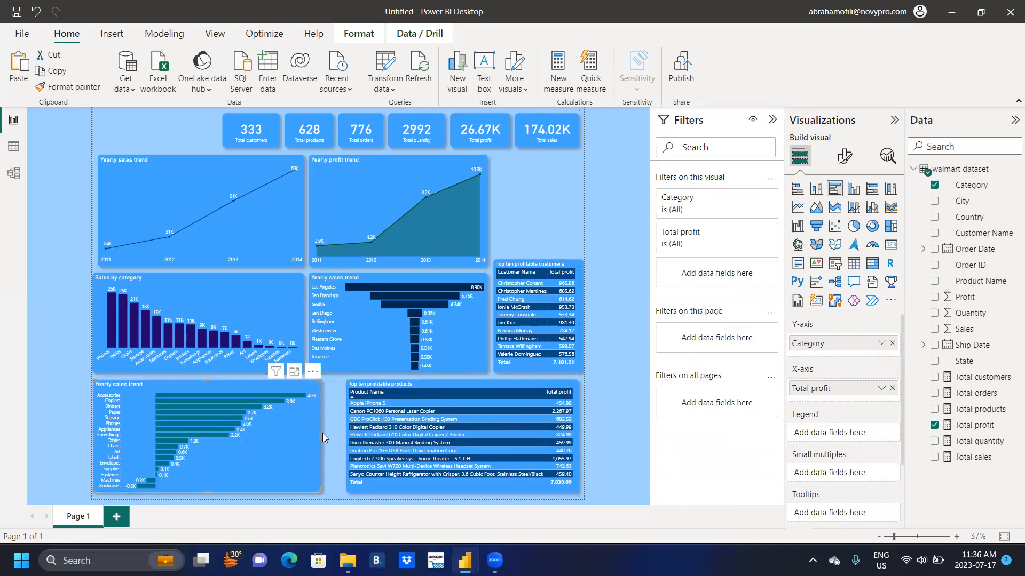
pyautogui.moveTo(319, 438); pyautogui.dragTo(335, 437)
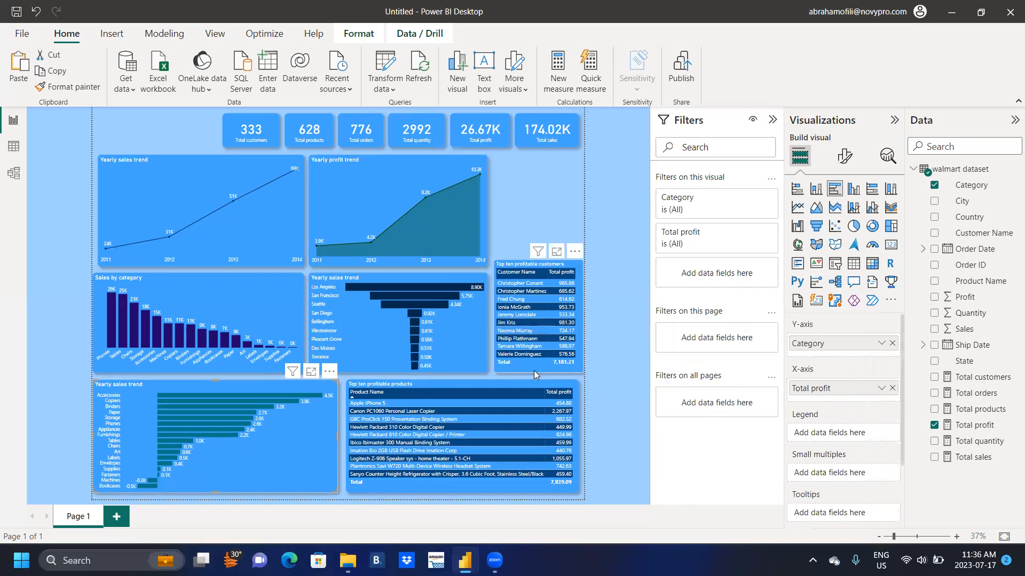
# Step: Turn off the total row in the top ten profitable customers table and reduce the table's height from its upper edge
pyautogui.click(546, 289)
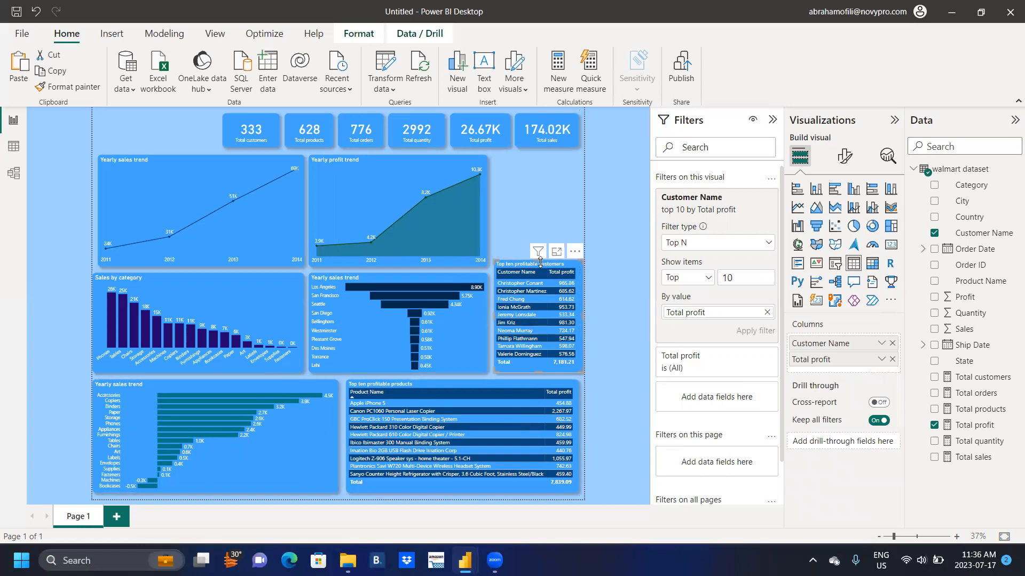
pyautogui.moveTo(540, 263)
pyautogui.mouseDown()
pyautogui.moveTo(541, 281)
pyautogui.moveTo(540, 267)
pyautogui.mouseUp()
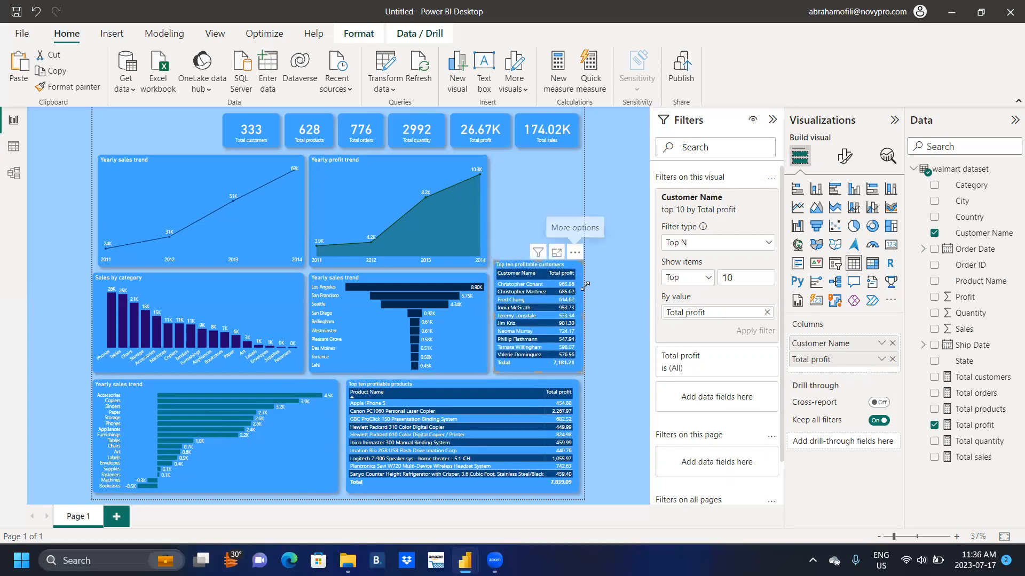
pyautogui.click(844, 156)
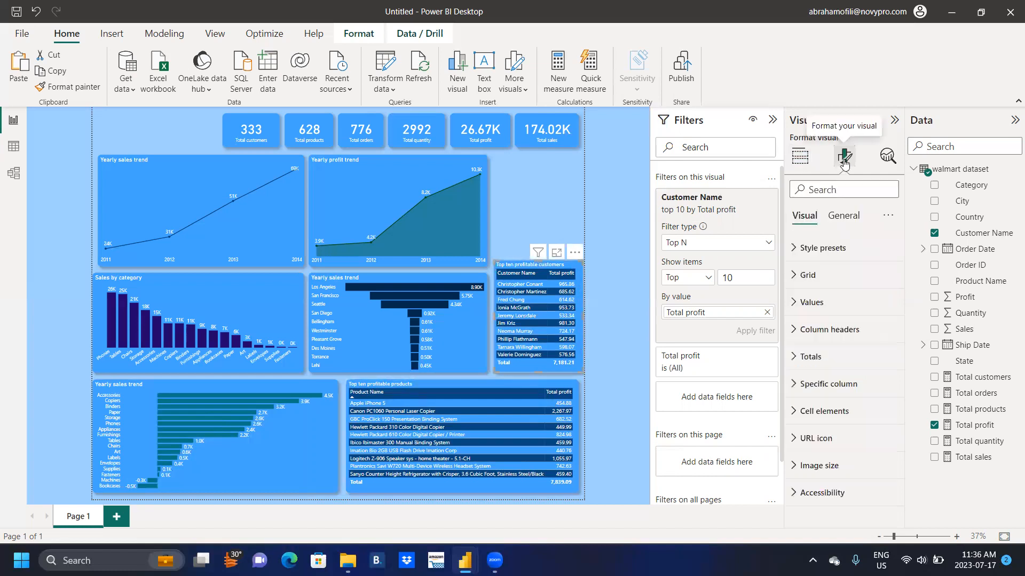
pyautogui.click(795, 357)
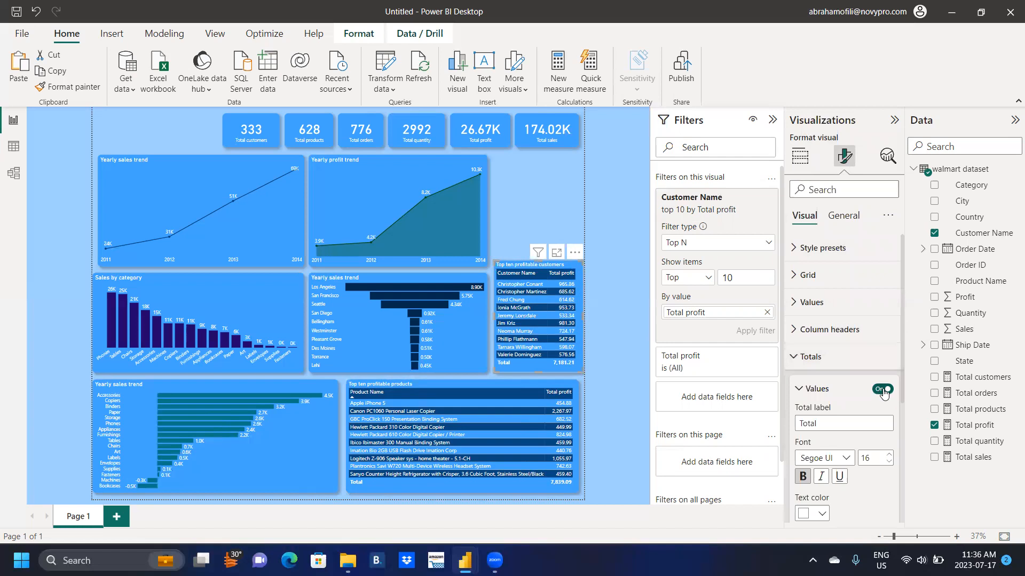
pyautogui.click(883, 391)
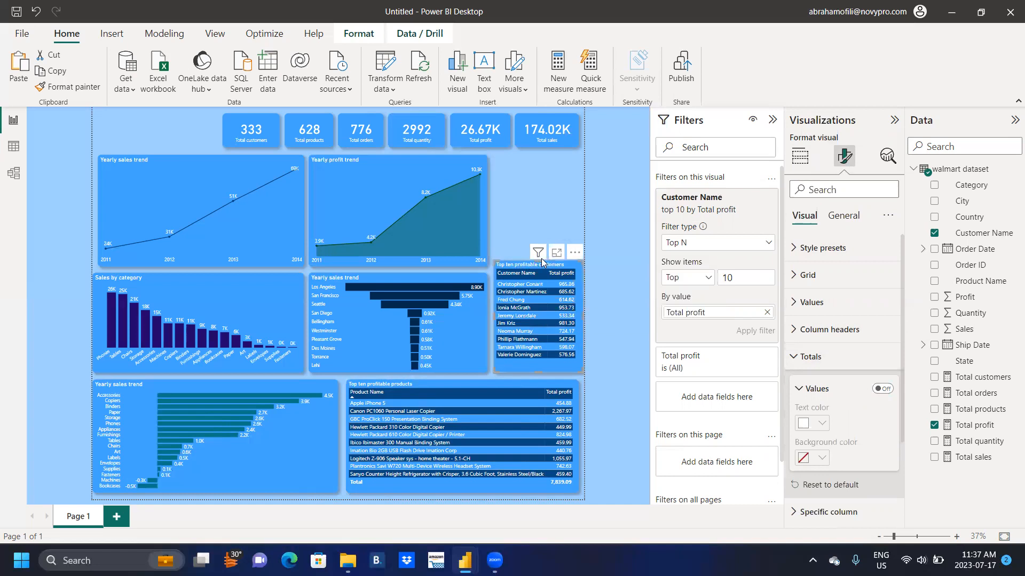
pyautogui.moveTo(540, 262)
pyautogui.mouseDown()
pyautogui.moveTo(538, 285)
pyautogui.moveTo(538, 272)
pyautogui.mouseUp()
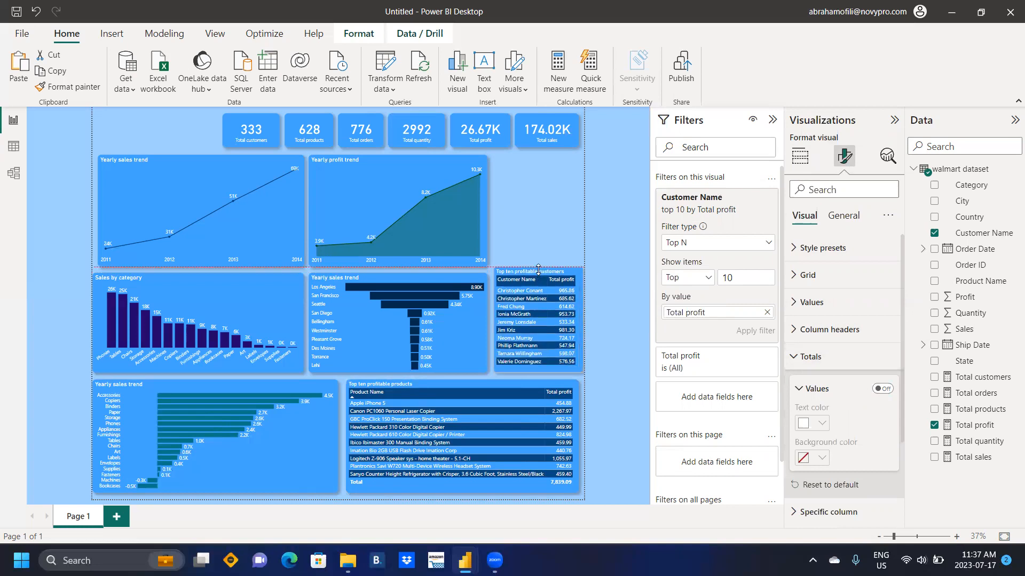
# Step: Turn off the total row in the top ten profitable products table
pyautogui.click(472, 380)
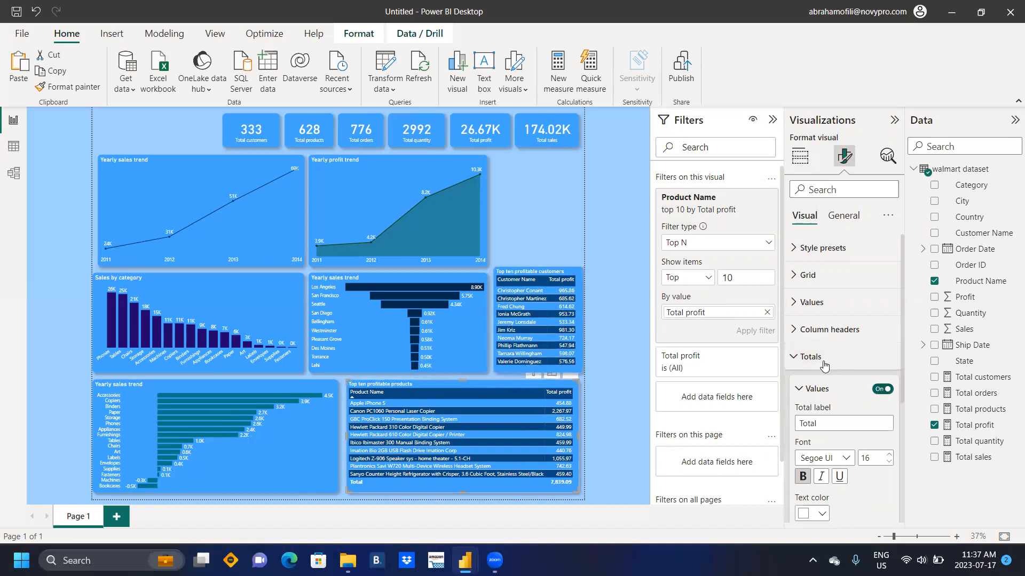
pyautogui.click(883, 389)
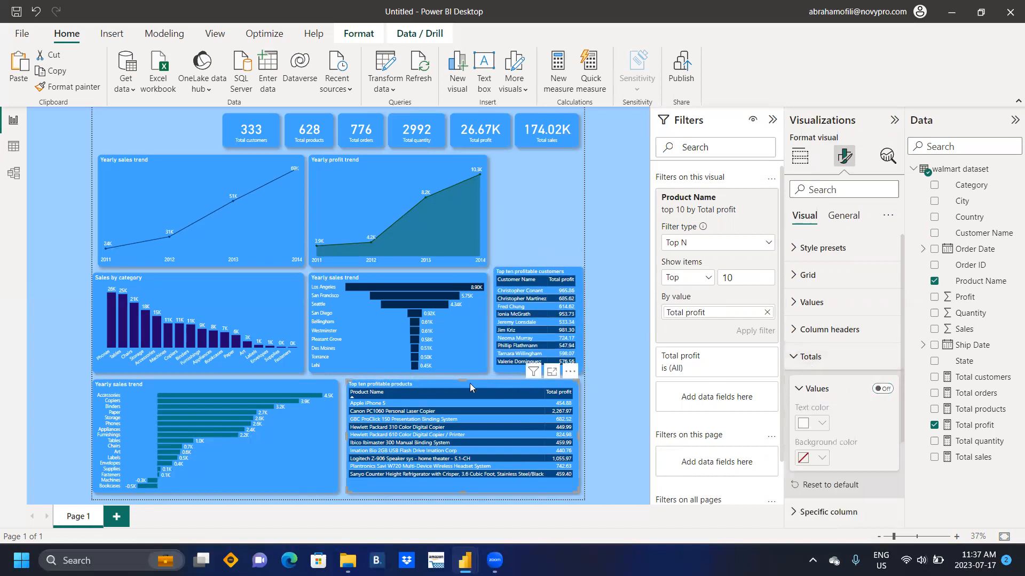
pyautogui.moveTo(461, 383); pyautogui.dragTo(461, 385)
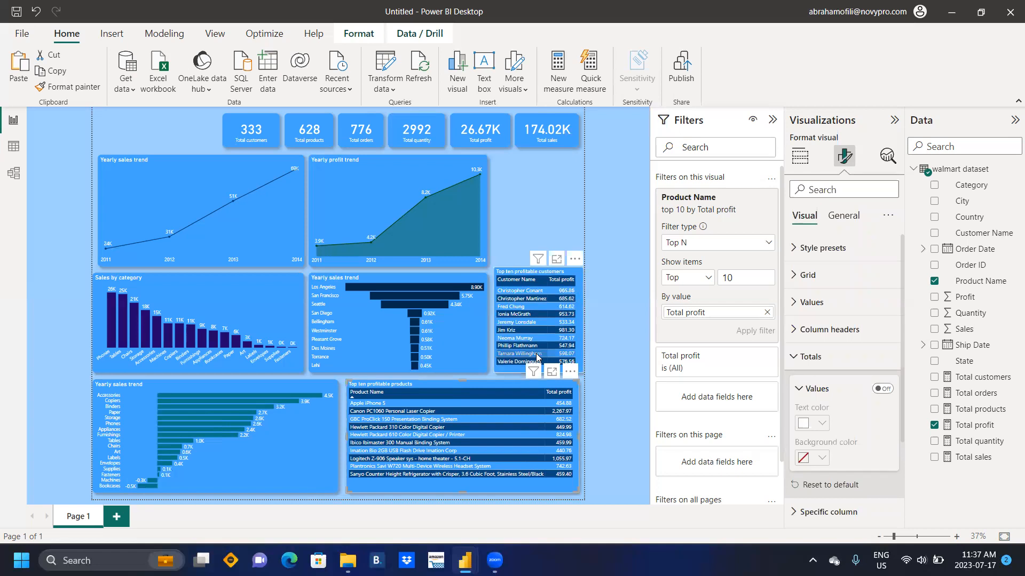
# Step: Shift the top ten customers table slightly toward the cities funnel, and narrow the funnel and yearly profit trend chart to make room
pyautogui.click(533, 283)
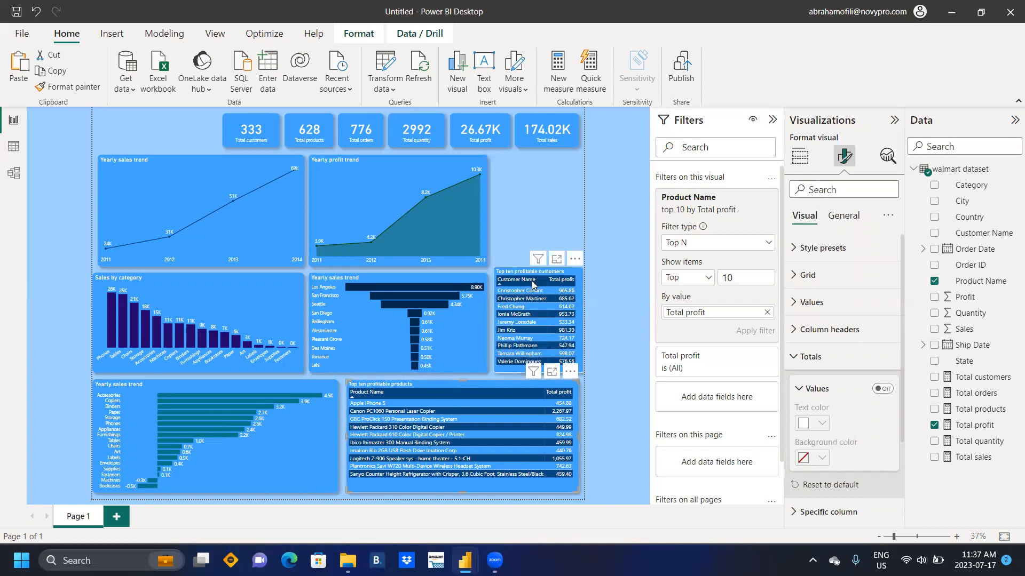
pyautogui.moveTo(531, 276)
pyautogui.mouseDown()
pyautogui.moveTo(530, 285)
pyautogui.moveTo(525, 278)
pyautogui.mouseUp()
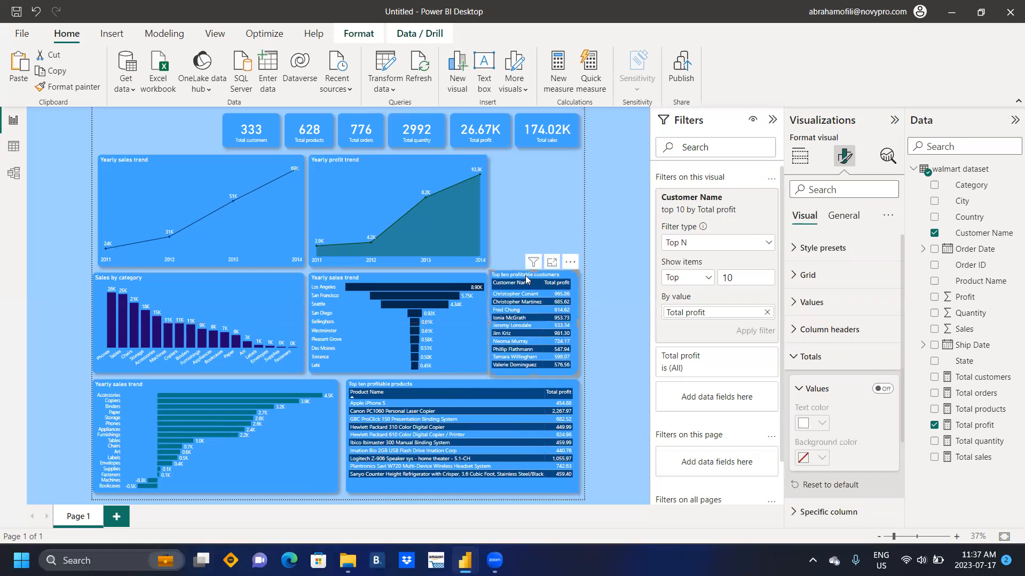
pyautogui.click(464, 314)
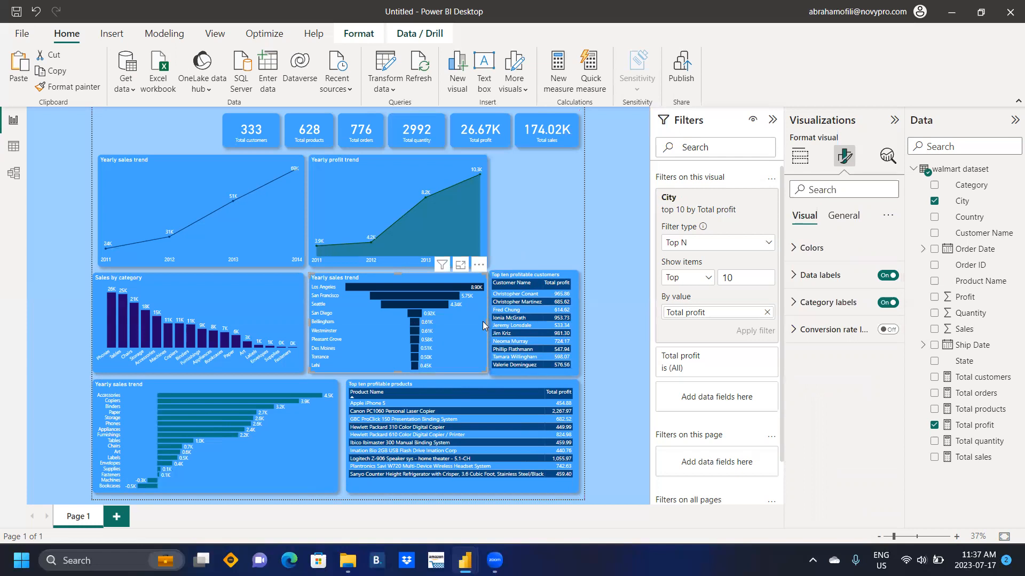
pyautogui.moveTo(484, 324); pyautogui.dragTo(482, 325)
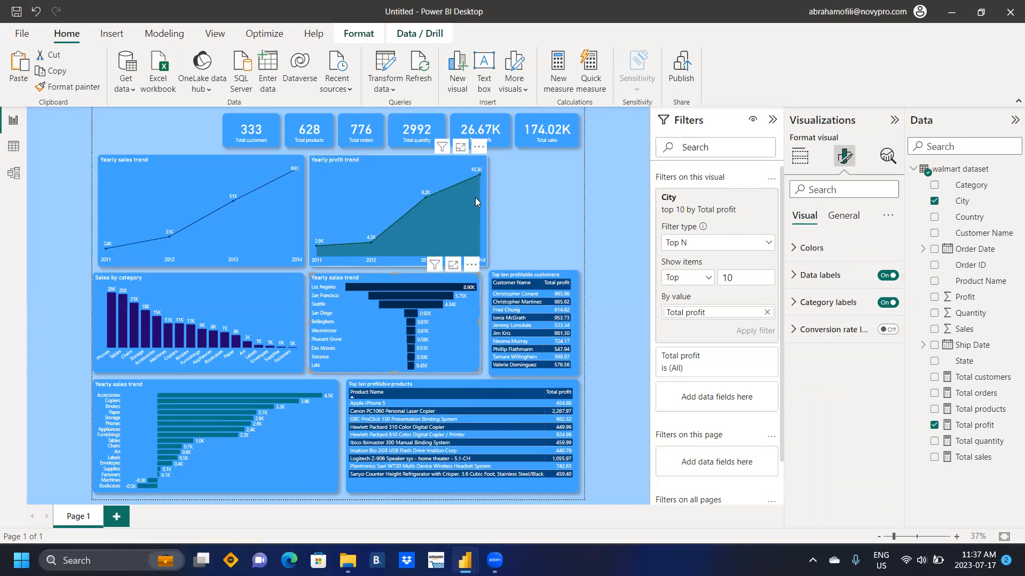
pyautogui.click(483, 212)
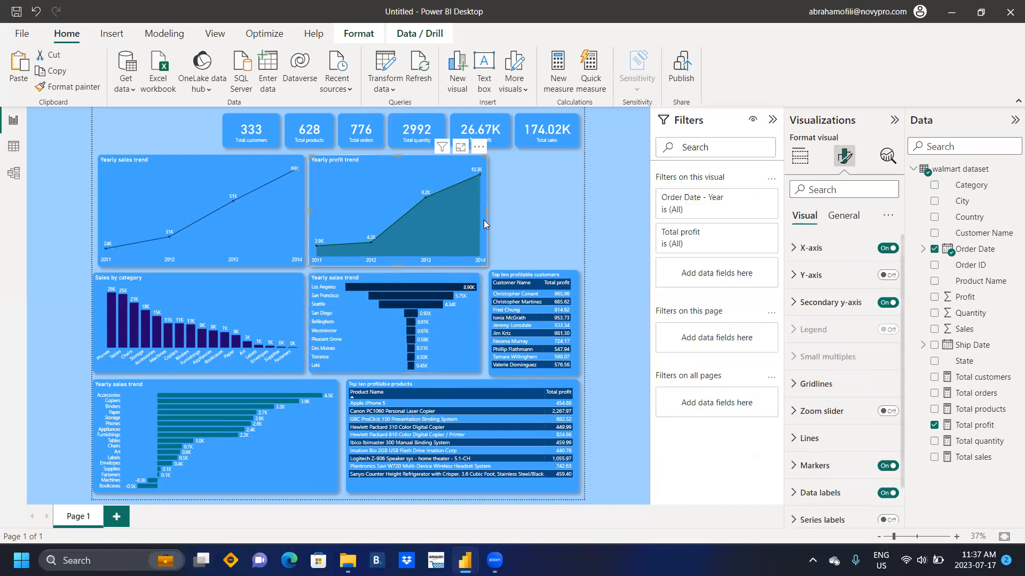
pyautogui.moveTo(484, 216); pyautogui.dragTo(482, 213)
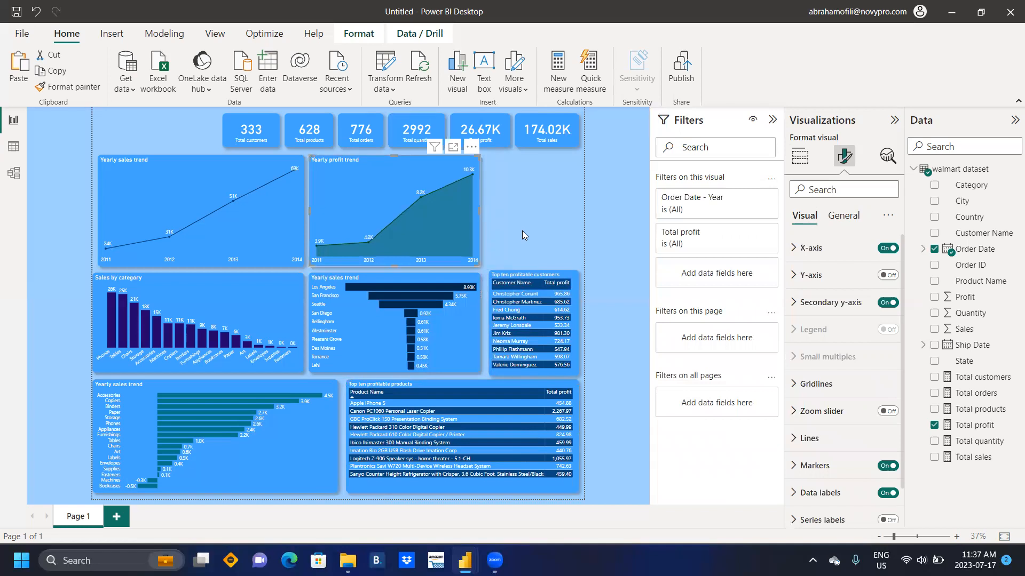
# Step: Add a slicer for the State field beside the yearly profit trend chart and shrink its height and width to fit the state list
pyautogui.click(522, 209)
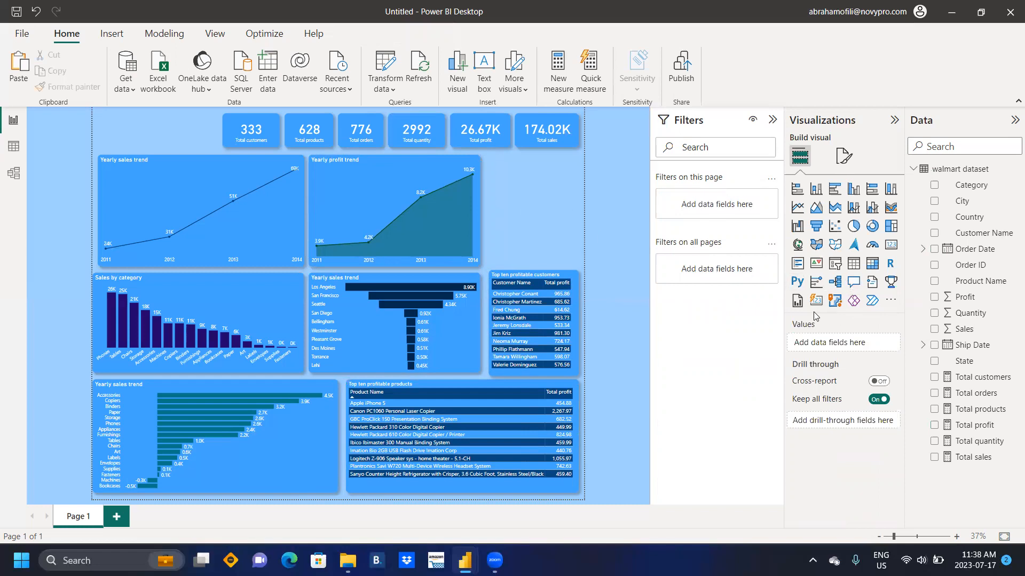
pyautogui.click(837, 265)
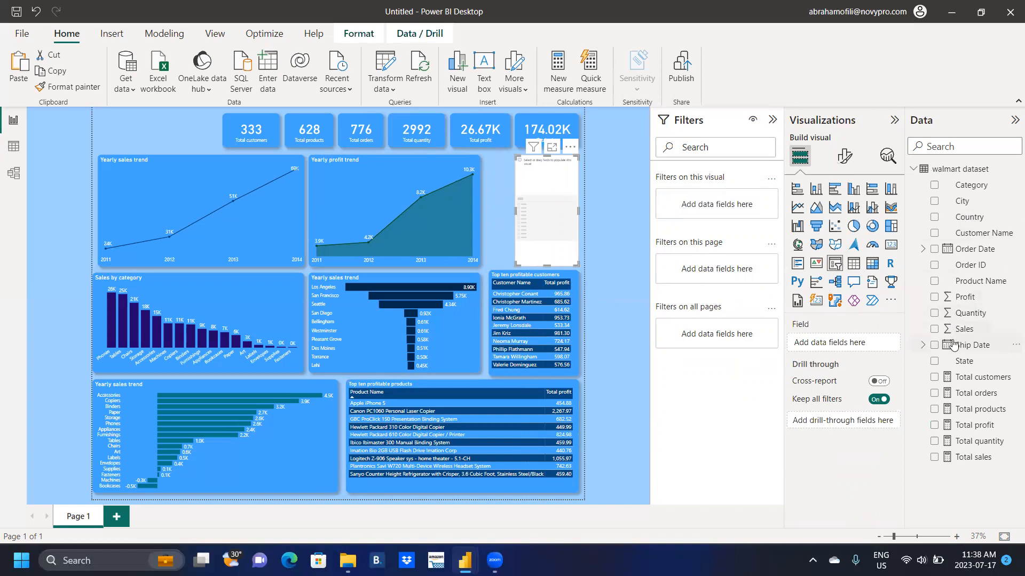
pyautogui.click(934, 203)
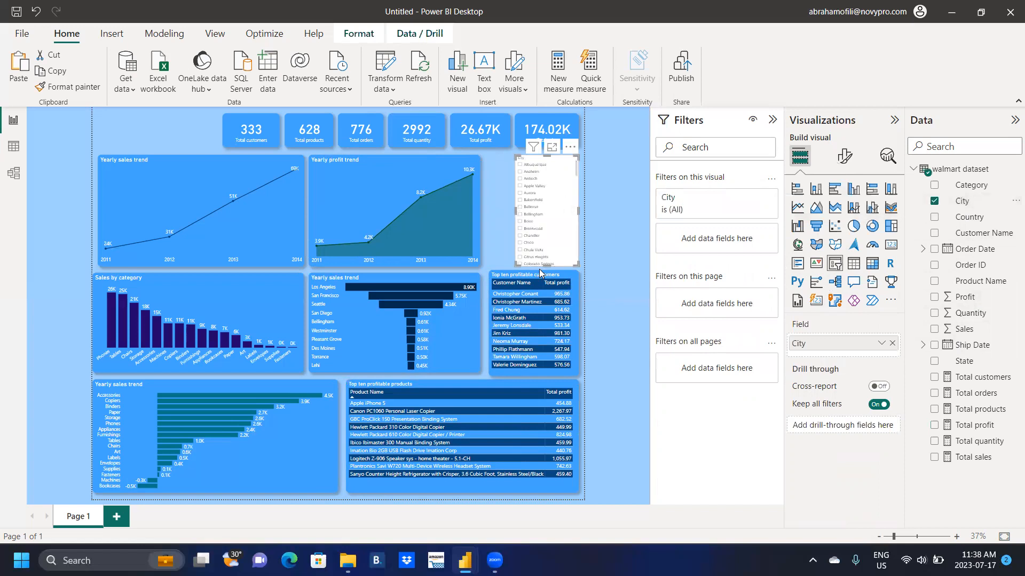
pyautogui.click(933, 203)
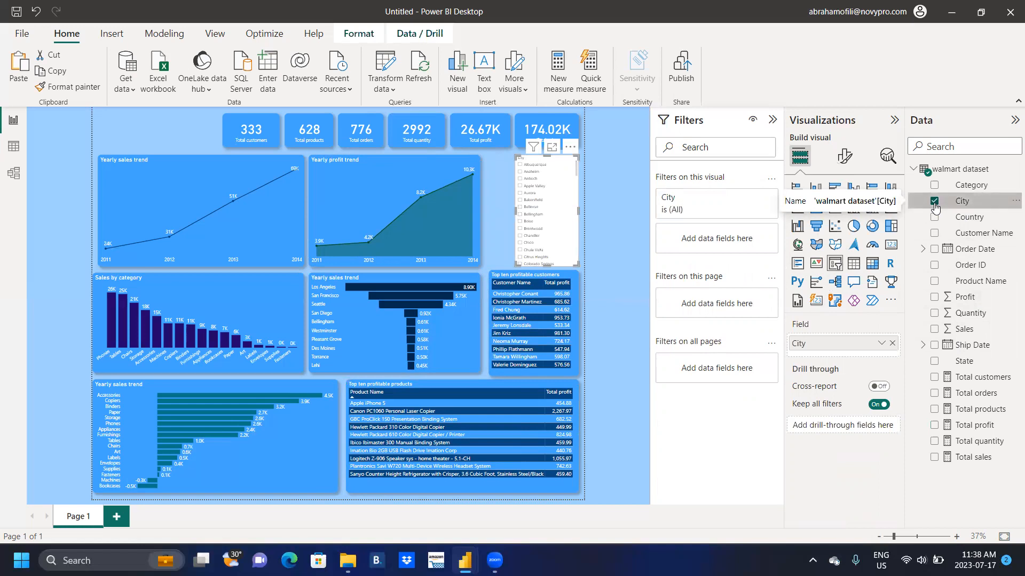
pyautogui.click(933, 361)
pyautogui.moveTo(545, 263); pyautogui.dragTo(549, 229)
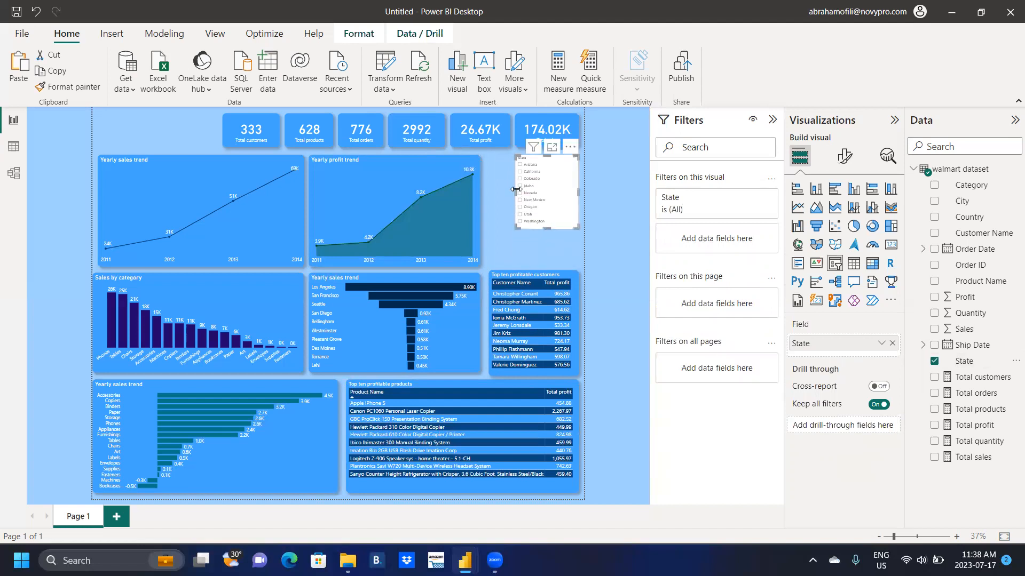
pyautogui.moveTo(515, 190); pyautogui.dragTo(539, 193)
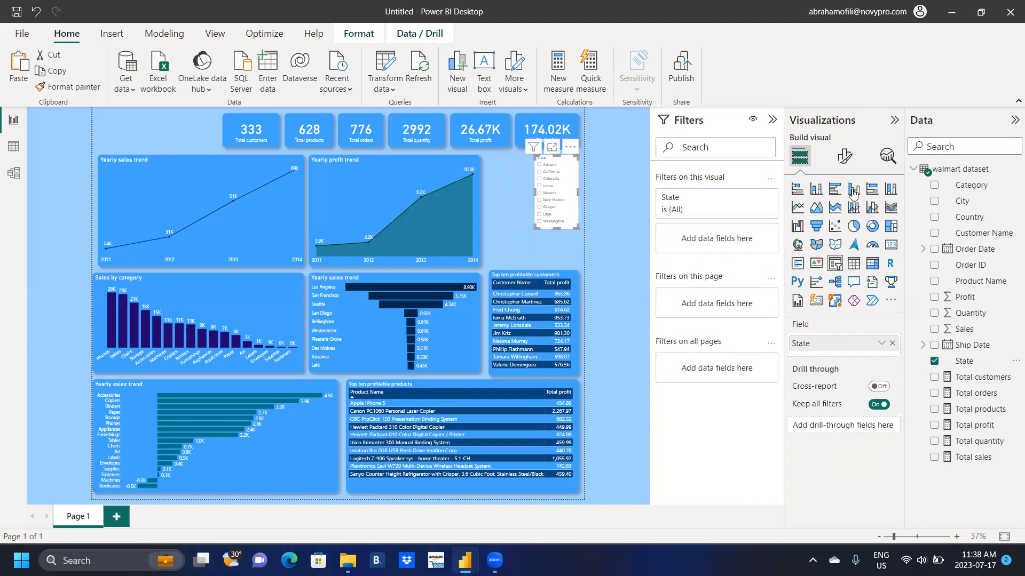
# Step: Set the State slicer's background color to the same blue as the other visuals
pyautogui.click(844, 156)
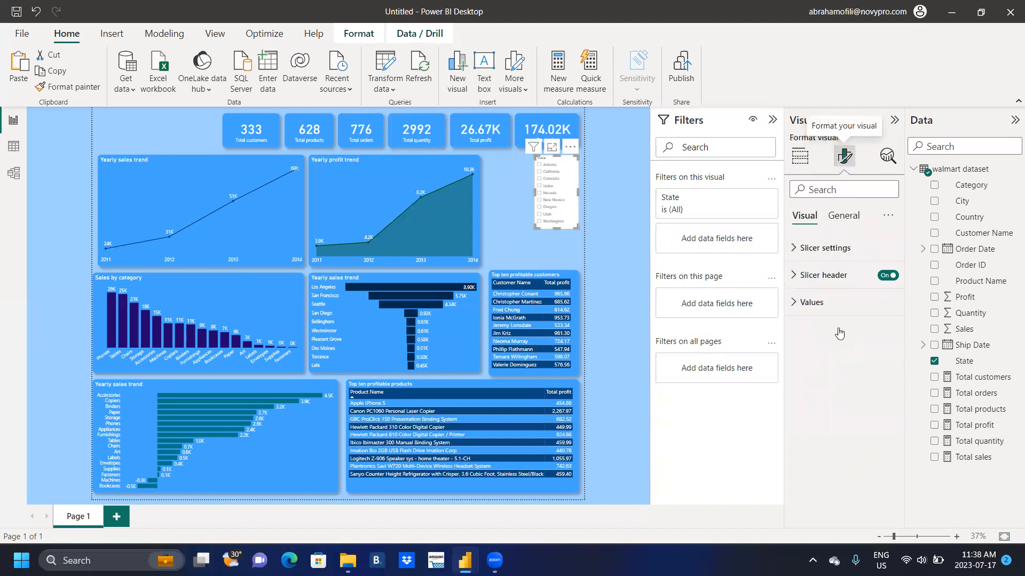
pyautogui.click(854, 218)
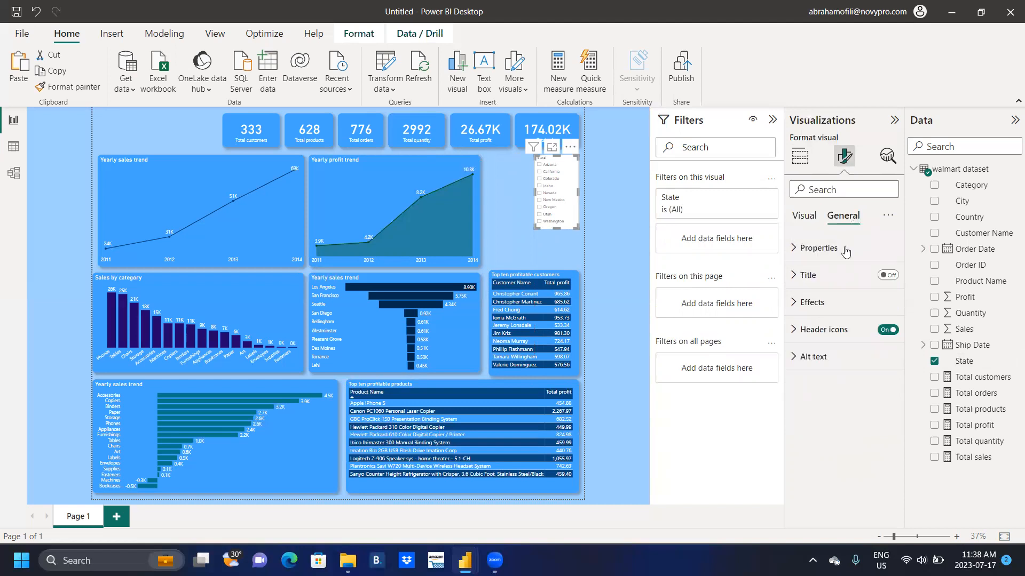
pyautogui.click(797, 304)
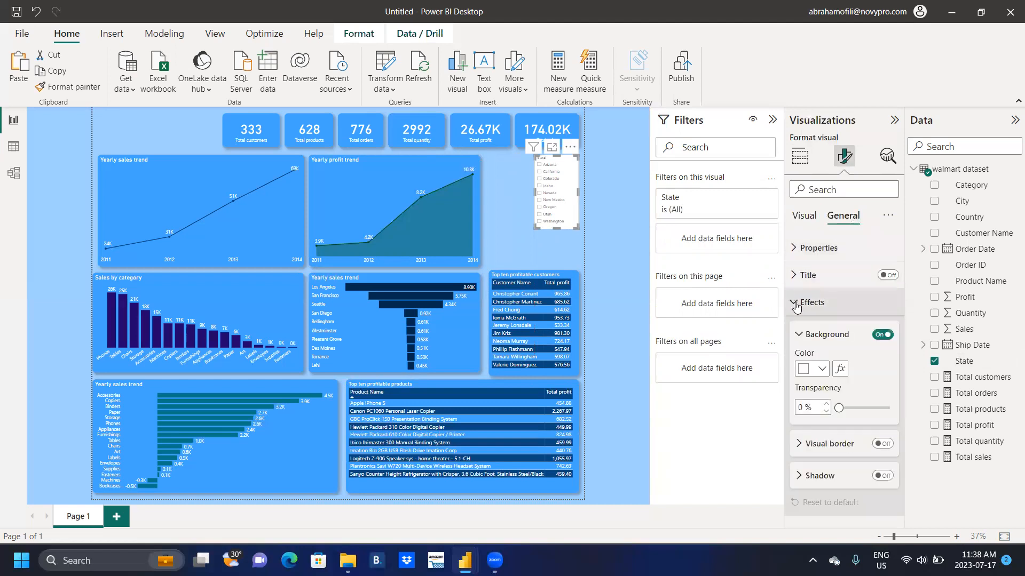
pyautogui.click(821, 369)
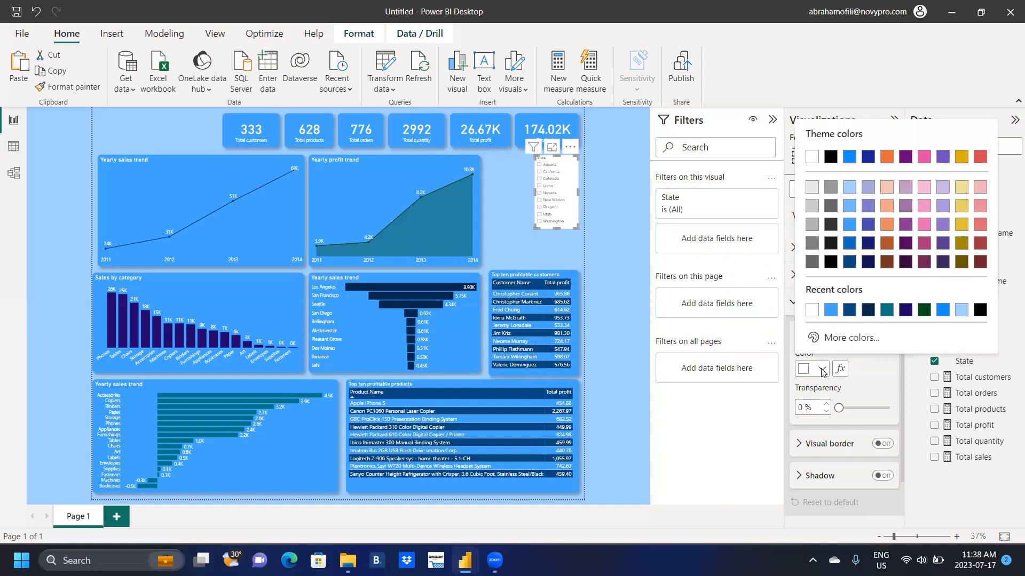
pyautogui.click(828, 312)
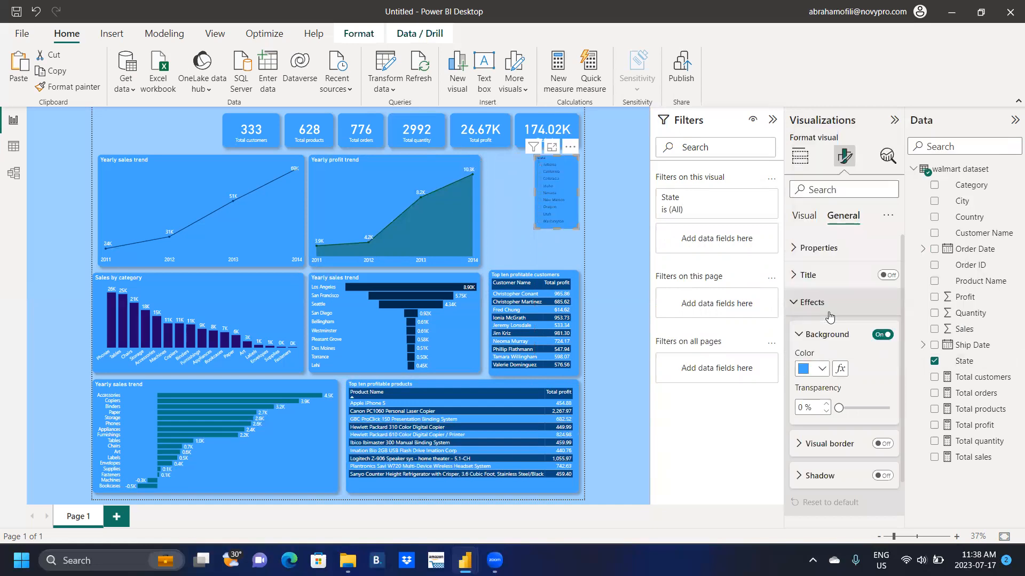
# Step: Set the State slicer's header font color to white
pyautogui.click(802, 217)
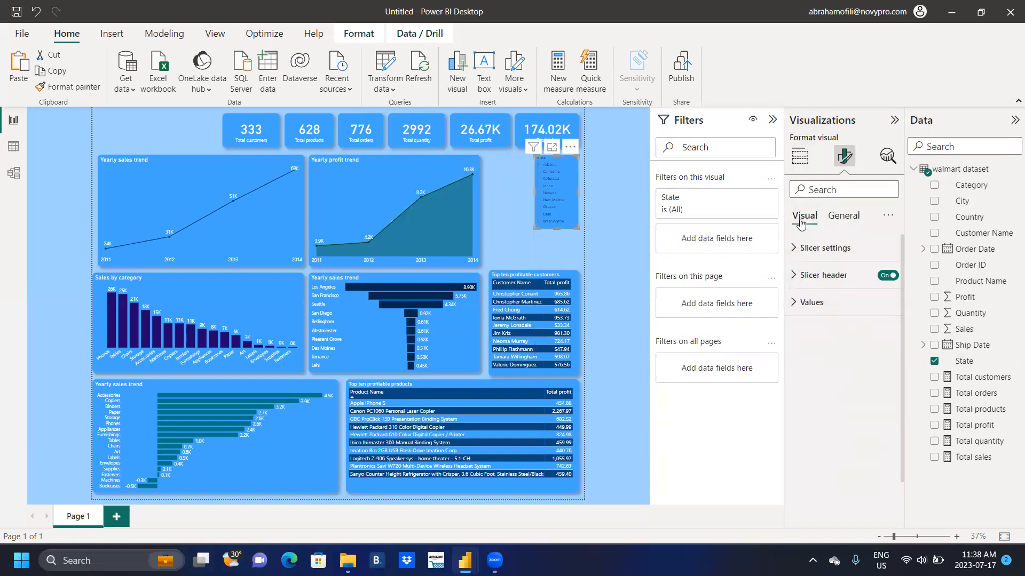
pyautogui.click(794, 278)
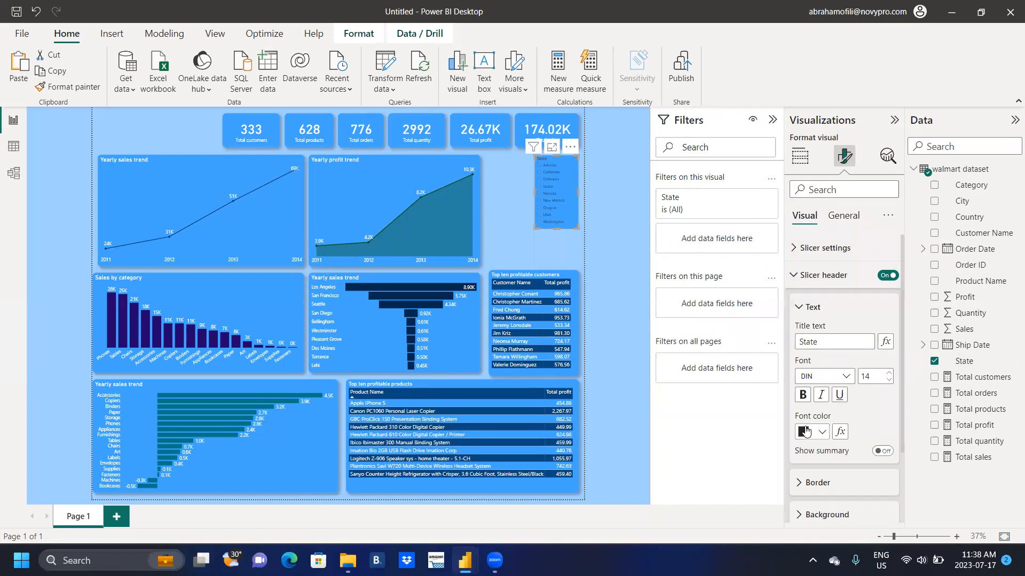
pyautogui.click(819, 434)
pyautogui.click(829, 374)
# Step: Set the State slicer's values to white at font size 14, and lengthen the slicer to show the full state list
pyautogui.scroll(-3, 901, 352)
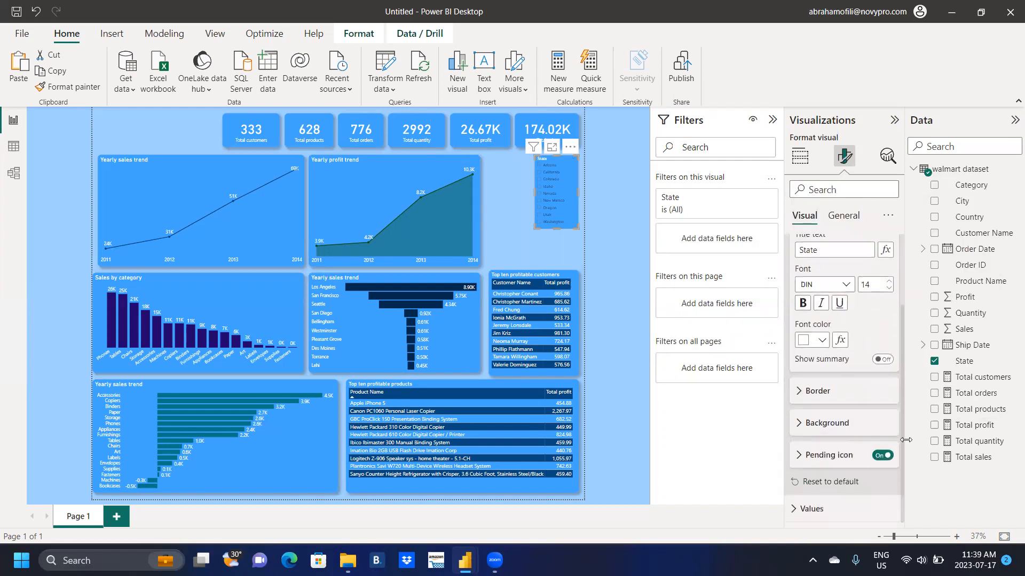
pyautogui.click(795, 509)
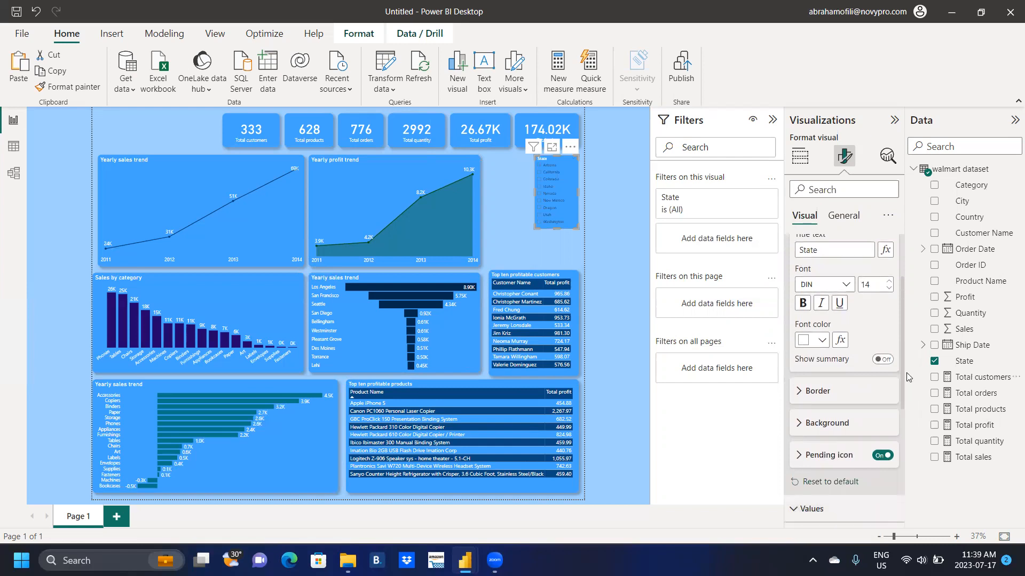
pyautogui.scroll(-6, 901, 369)
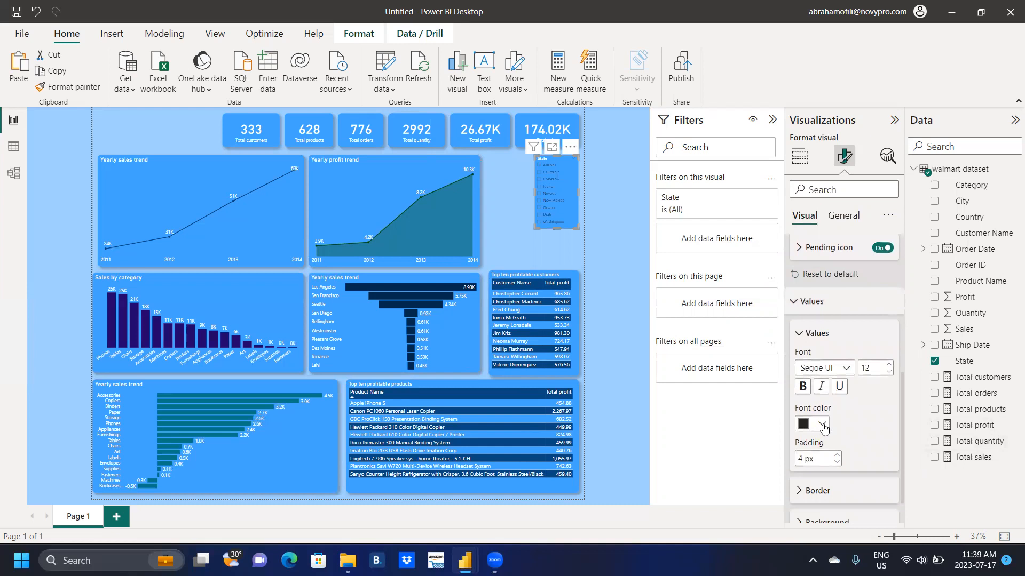
pyautogui.click(824, 427)
pyautogui.click(814, 361)
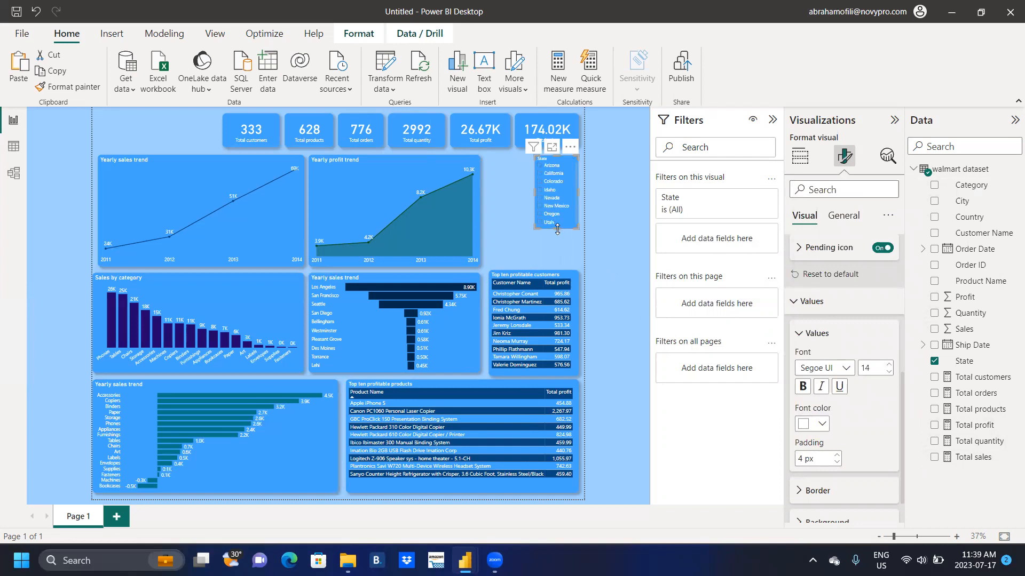
pyautogui.moveTo(557, 229); pyautogui.dragTo(557, 242)
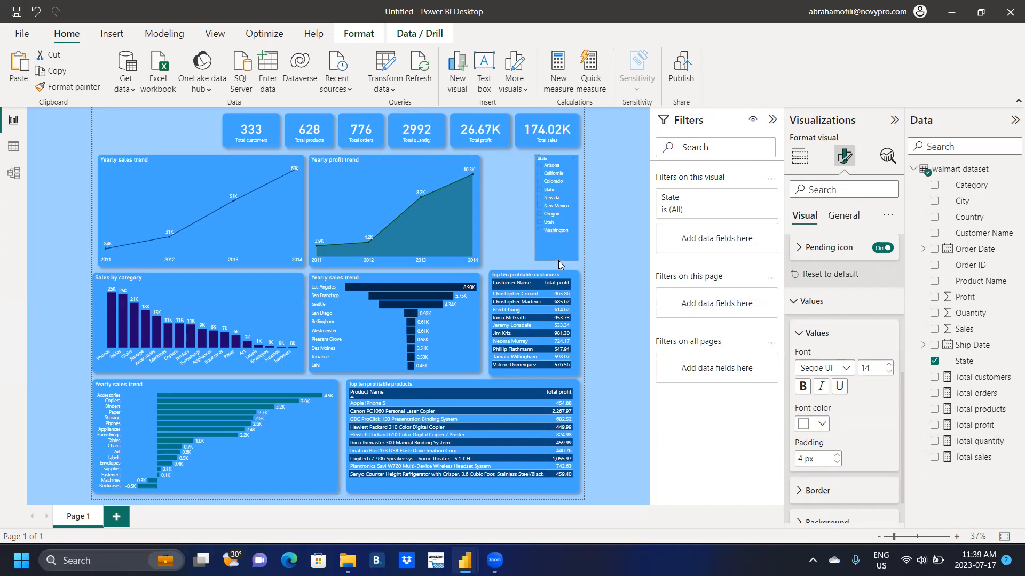
pyautogui.click(558, 260)
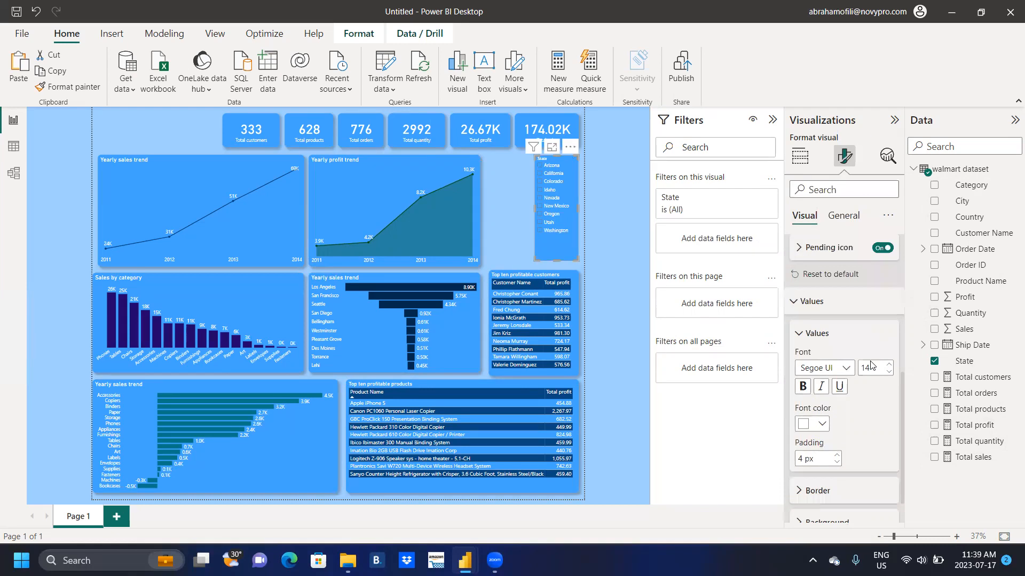
# Step: Turn on the visual border and shadow effects for the State slicer
pyautogui.click(840, 218)
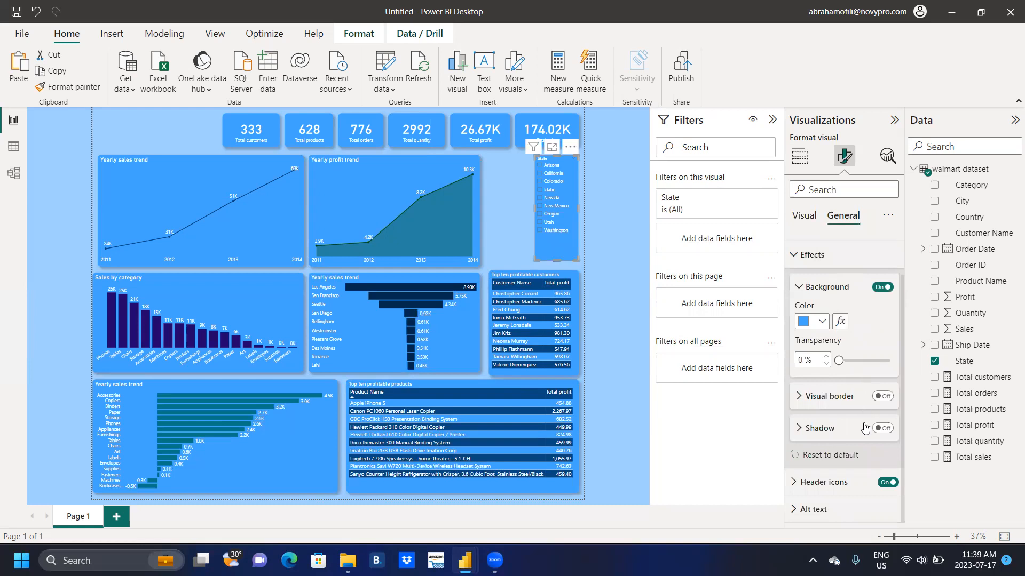
pyautogui.click(884, 398)
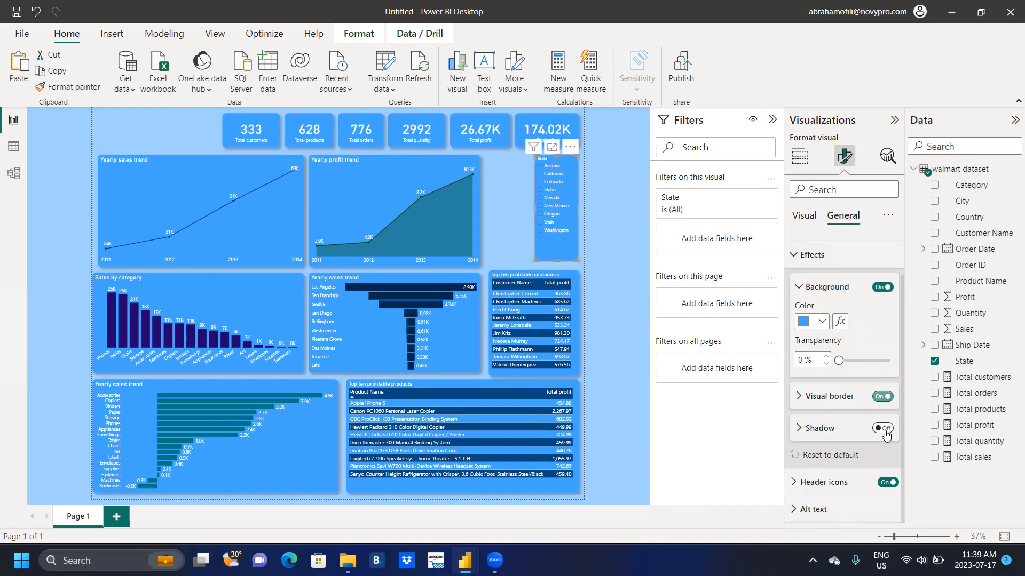
pyautogui.click(883, 428)
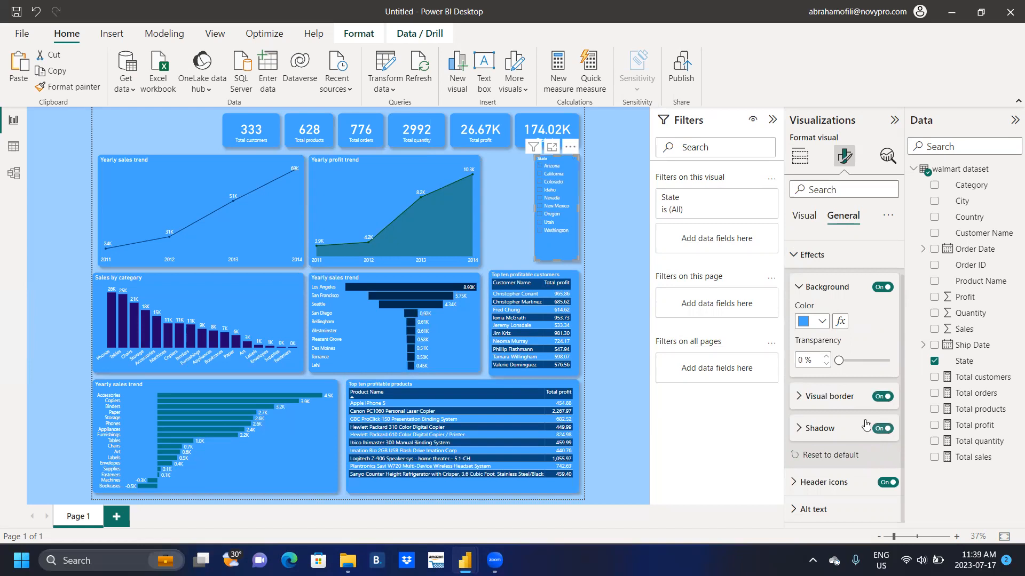
# Step: Set the State slicer's border color to the same blue as its background and its rounded corners to 15 px
pyautogui.click(797, 399)
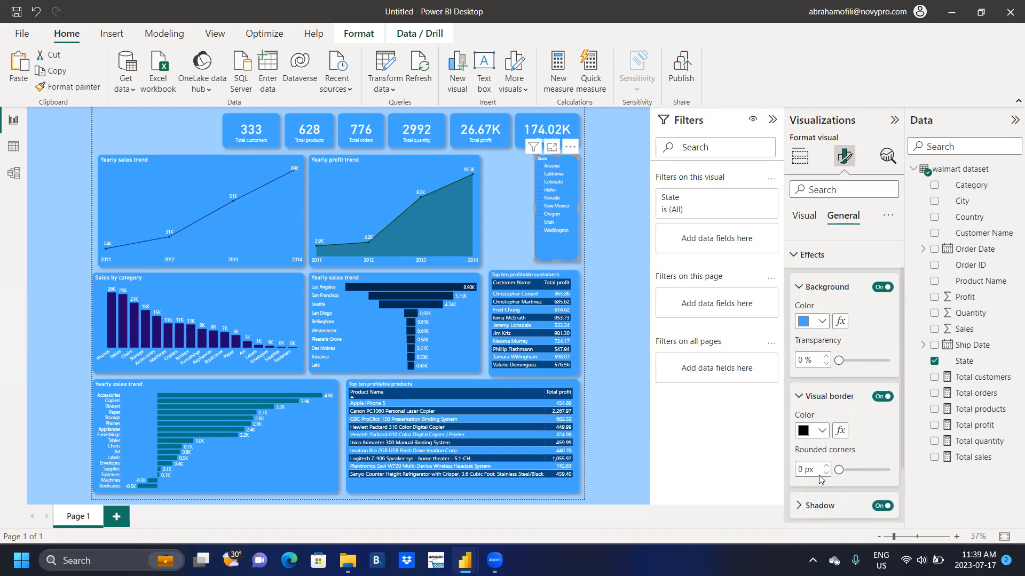
pyautogui.click(822, 432)
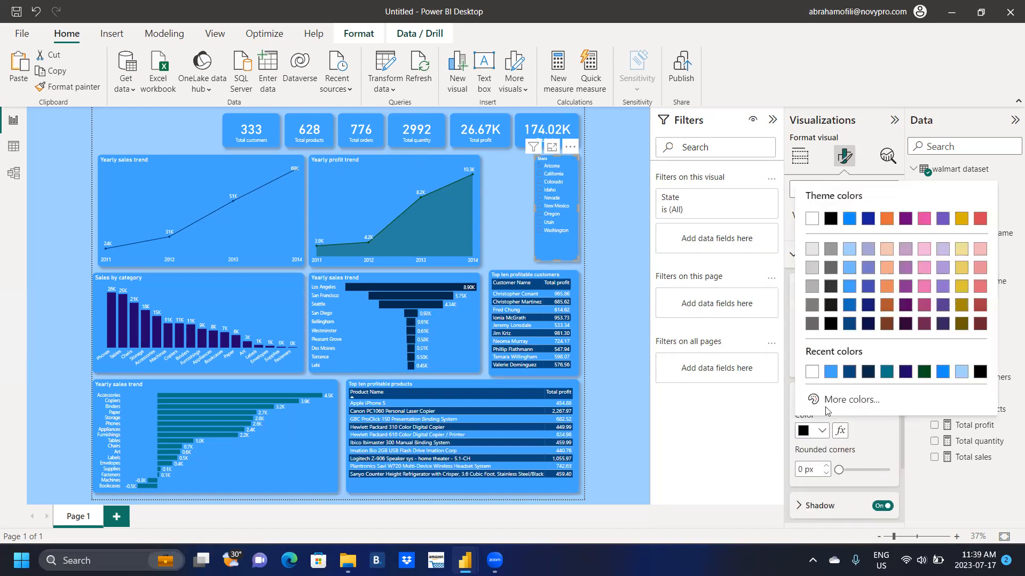
pyautogui.click(830, 371)
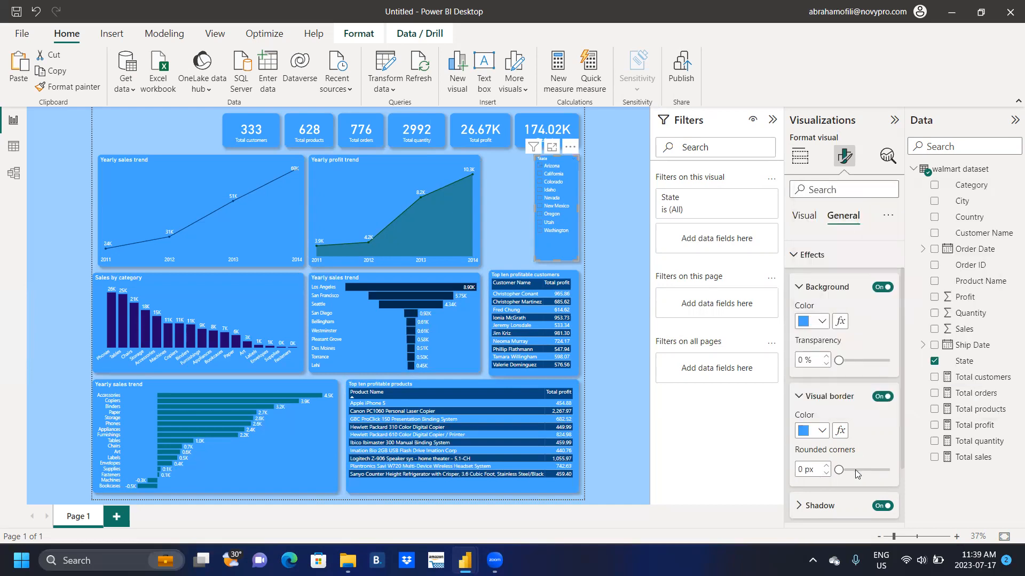
pyautogui.click(862, 470)
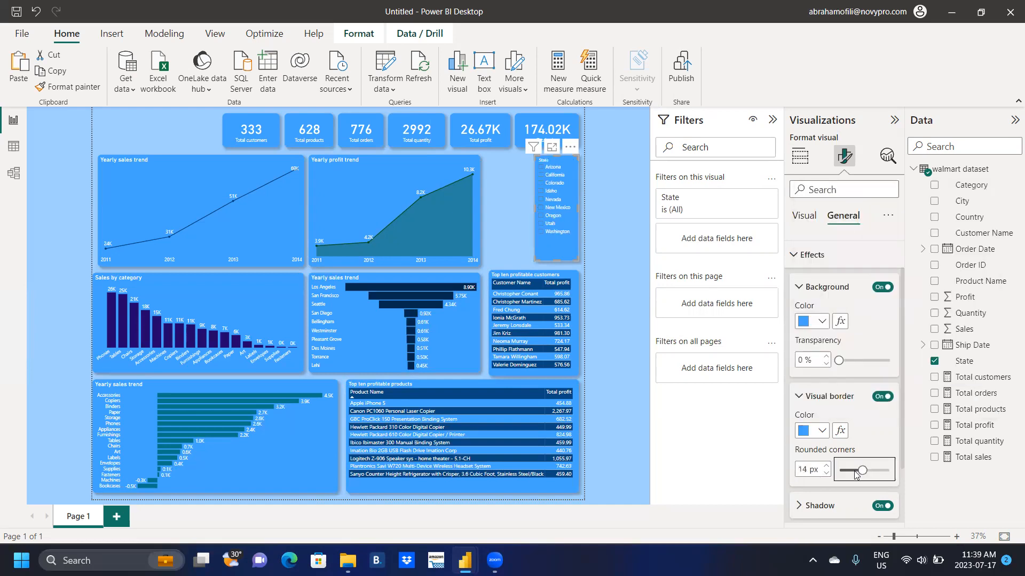
pyautogui.click(825, 465)
pyautogui.click(506, 214)
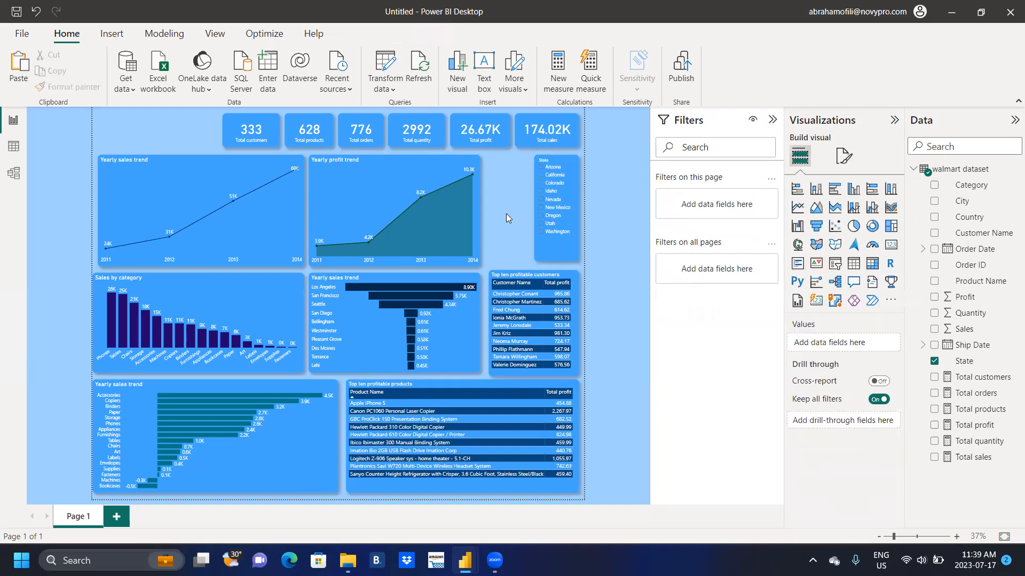
# Step: Duplicate the State slicer into the gap beside the yearly profit trend chart and replace the copy's field with Order Date
pyautogui.click(547, 182)
pyautogui.moveTo(532, 175); pyautogui.dragTo(499, 172)
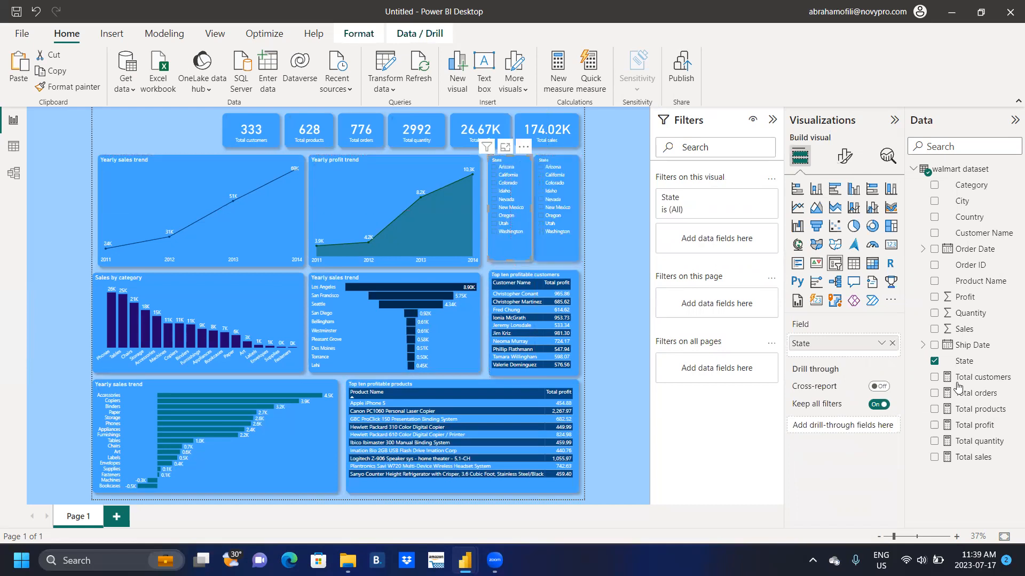
pyautogui.click(934, 362)
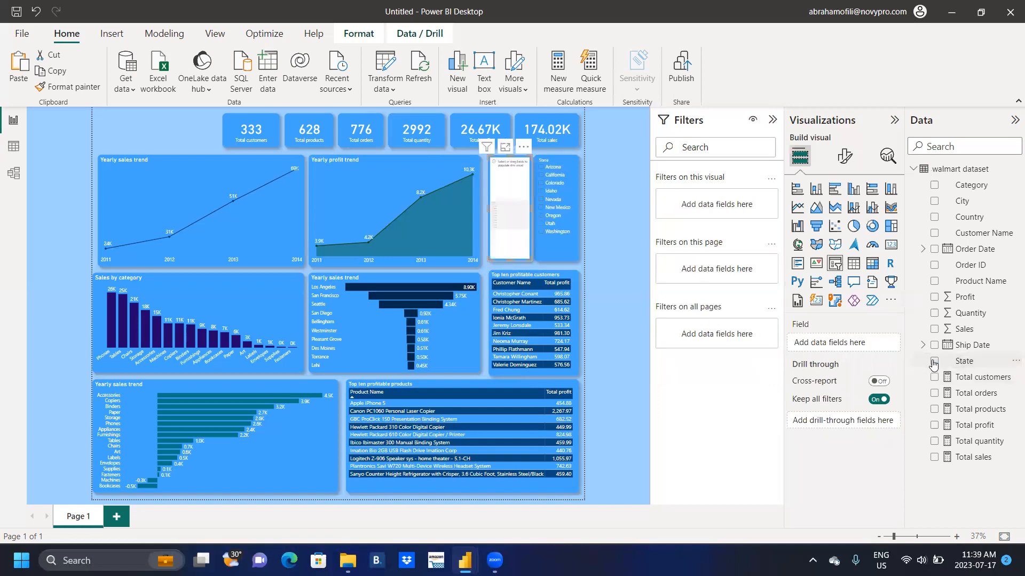
pyautogui.click(934, 249)
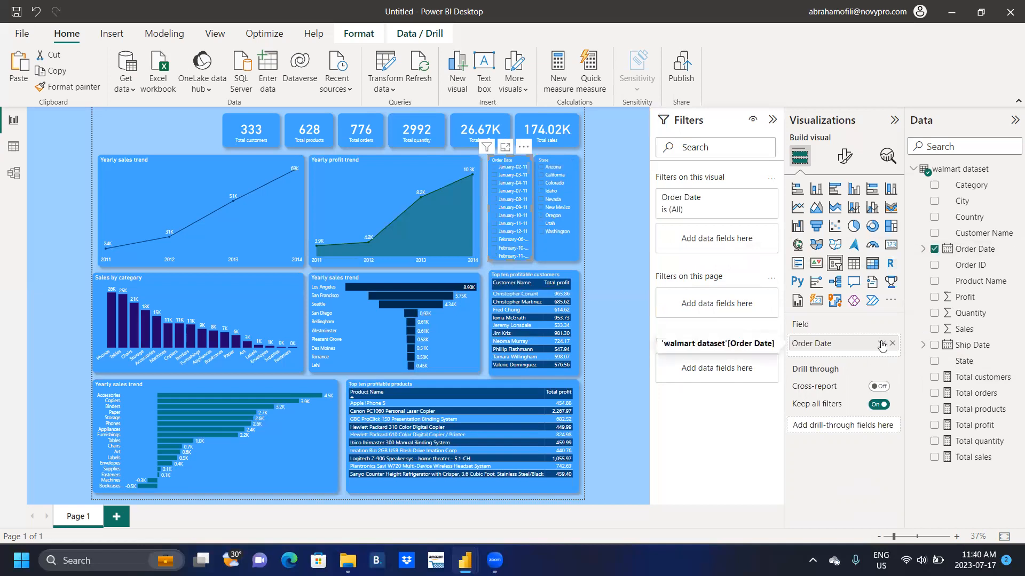
# Step: Switch the new slicer's Order Date field to the date hierarchy, keep only the Year level, and narrow the slicer slightly
pyautogui.click(881, 344)
pyautogui.click(931, 428)
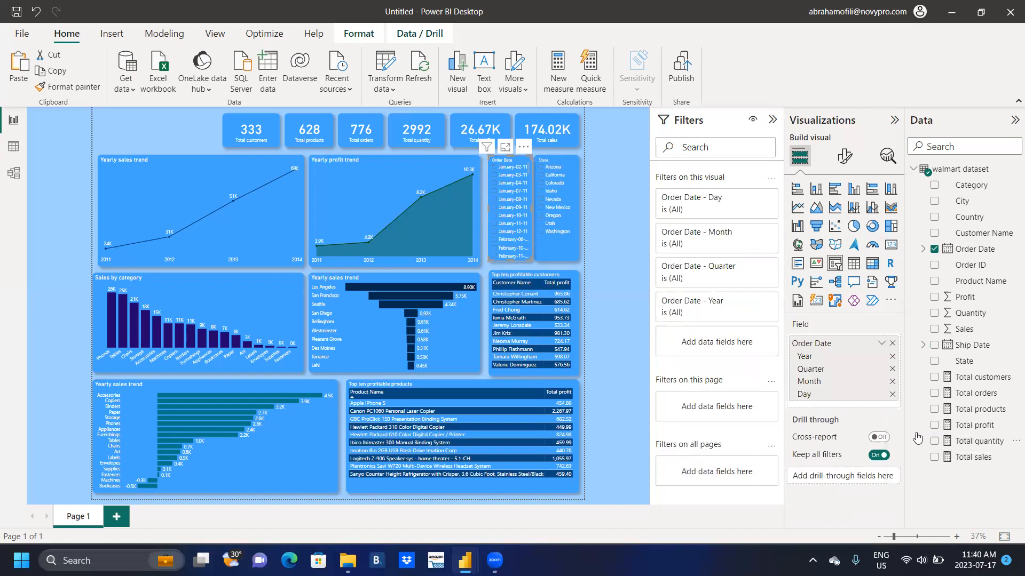
pyautogui.click(892, 395)
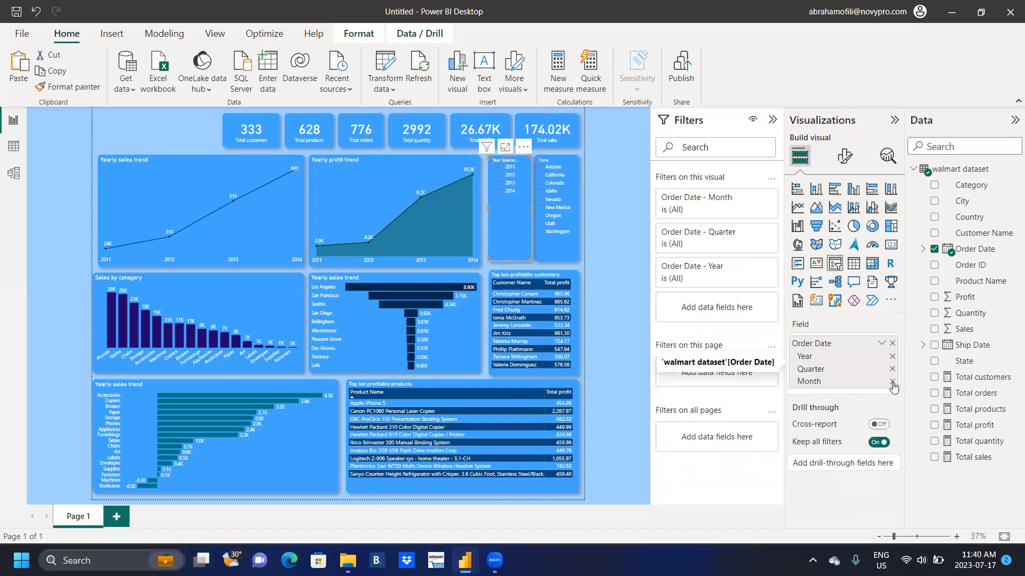
pyautogui.click(892, 382)
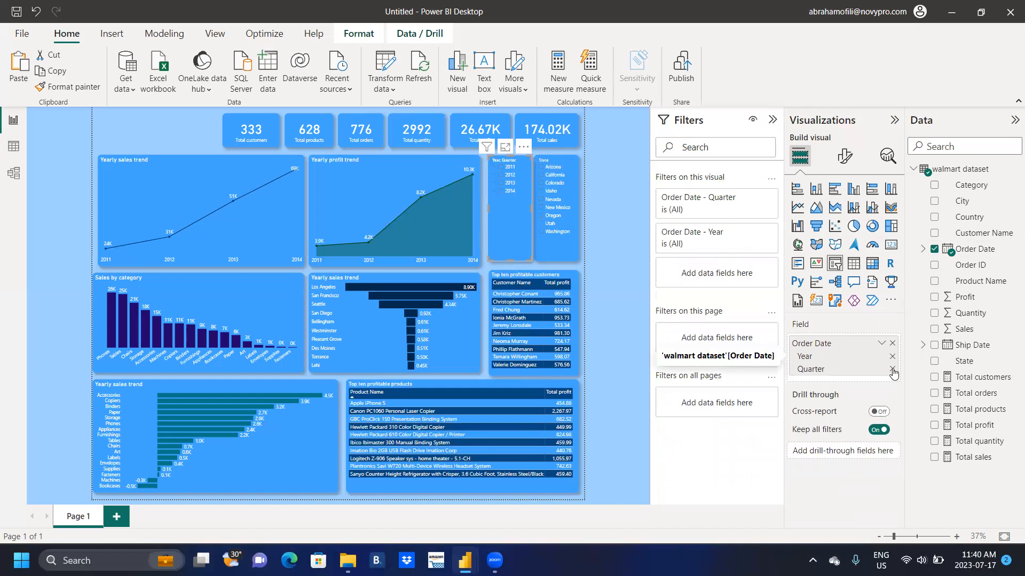
pyautogui.click(891, 369)
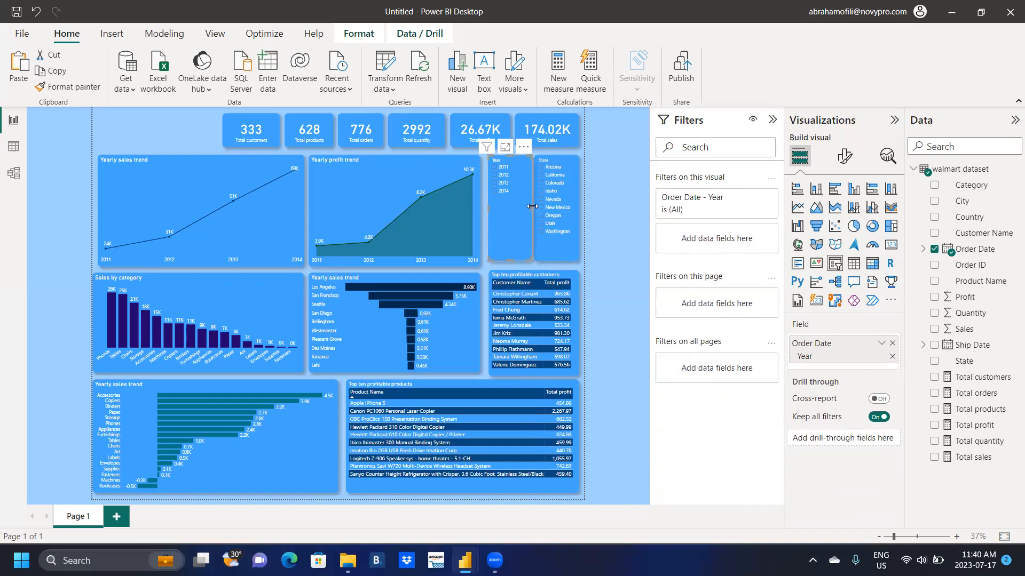
pyautogui.moveTo(529, 206); pyautogui.dragTo(525, 206)
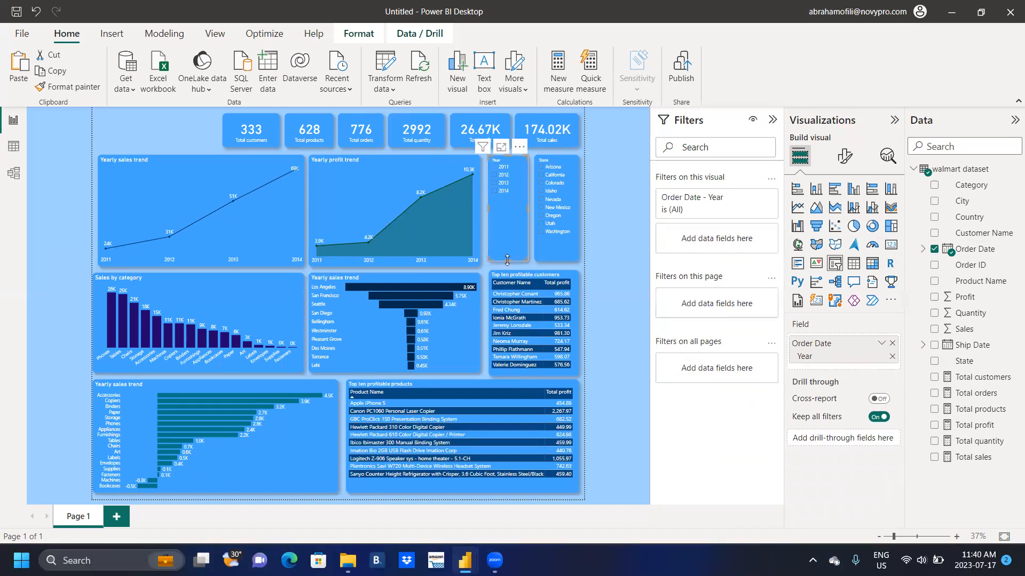
pyautogui.click(598, 186)
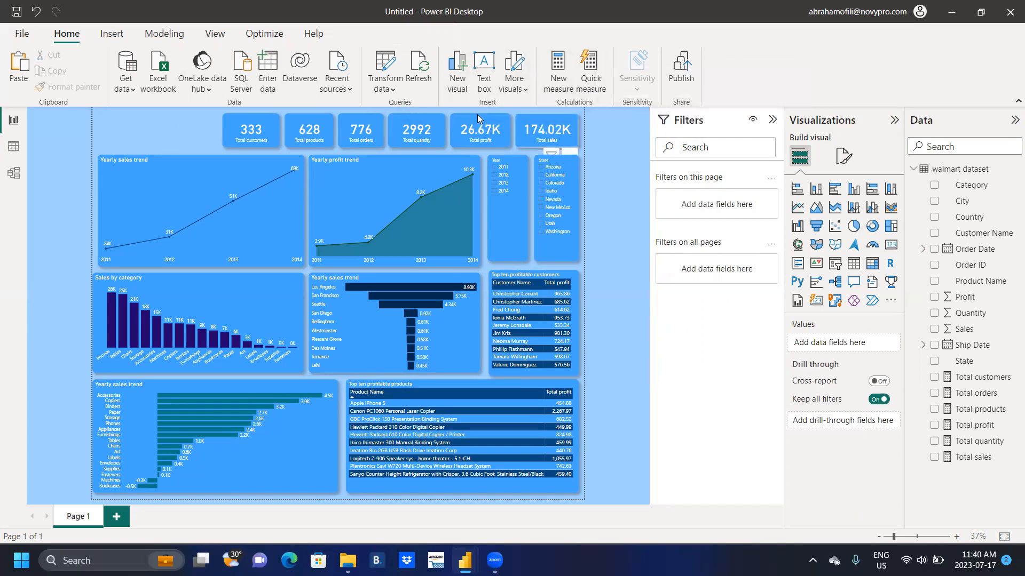
# Step: Insert a text box above the yearly sales trend chart and turn on its visual border and shadow
pyautogui.click(483, 74)
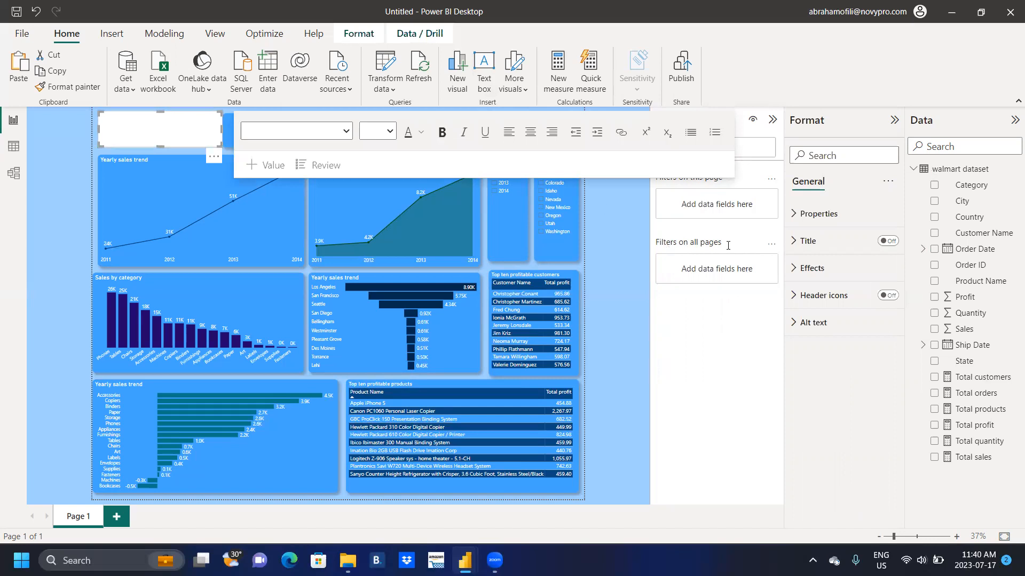
pyautogui.click(794, 268)
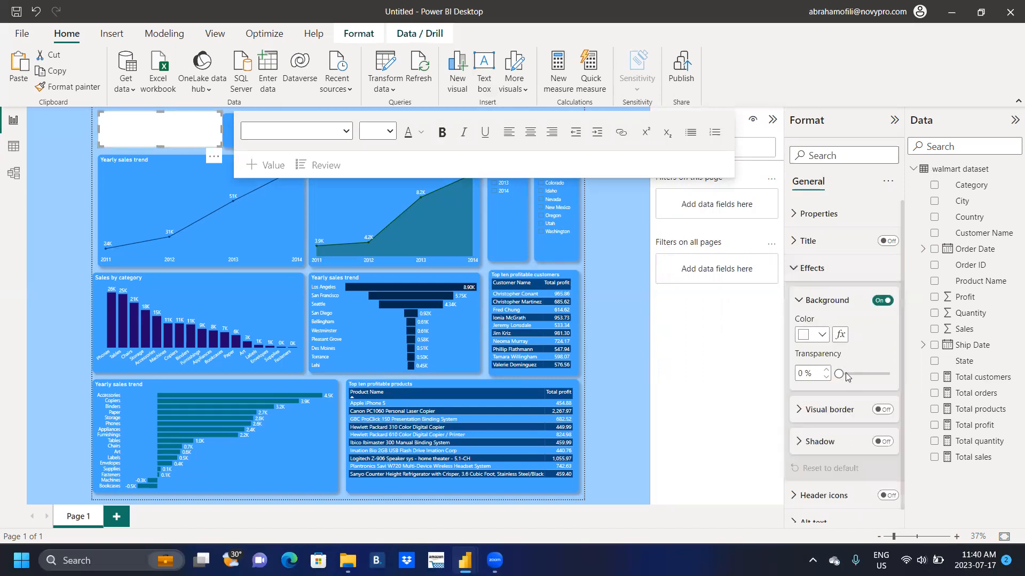
pyautogui.click(881, 410)
pyautogui.click(883, 441)
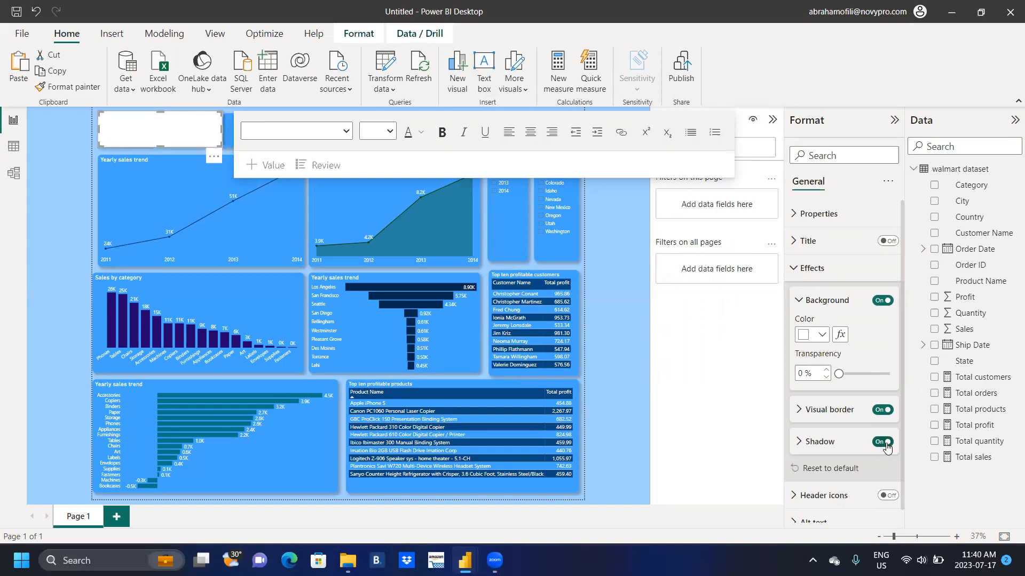
# Step: Set the text box's border to 15 px rounded corners and the blue color #41a4ff
pyautogui.click(800, 410)
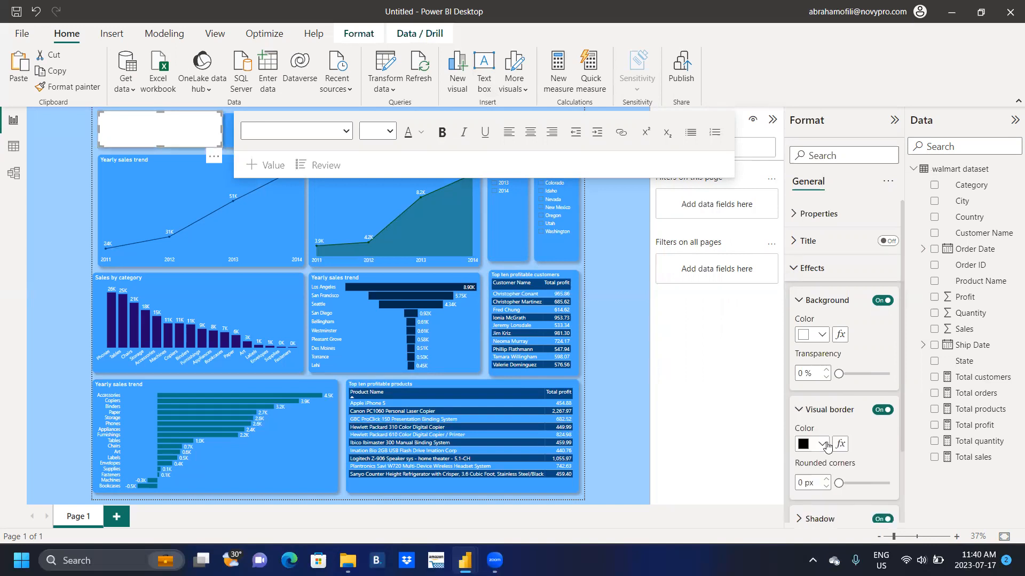
pyautogui.click(862, 483)
pyautogui.click(825, 480)
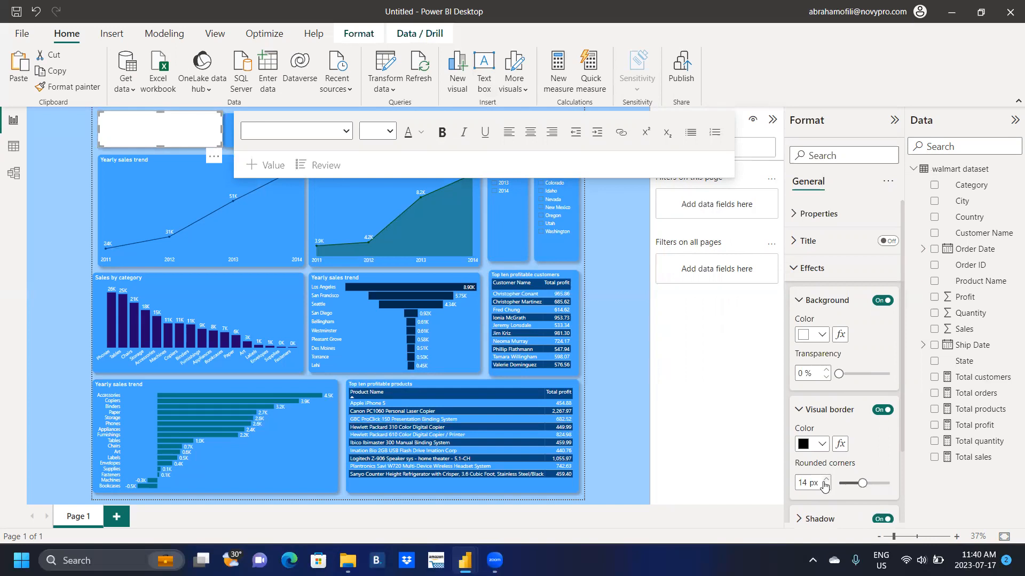
pyautogui.click(822, 448)
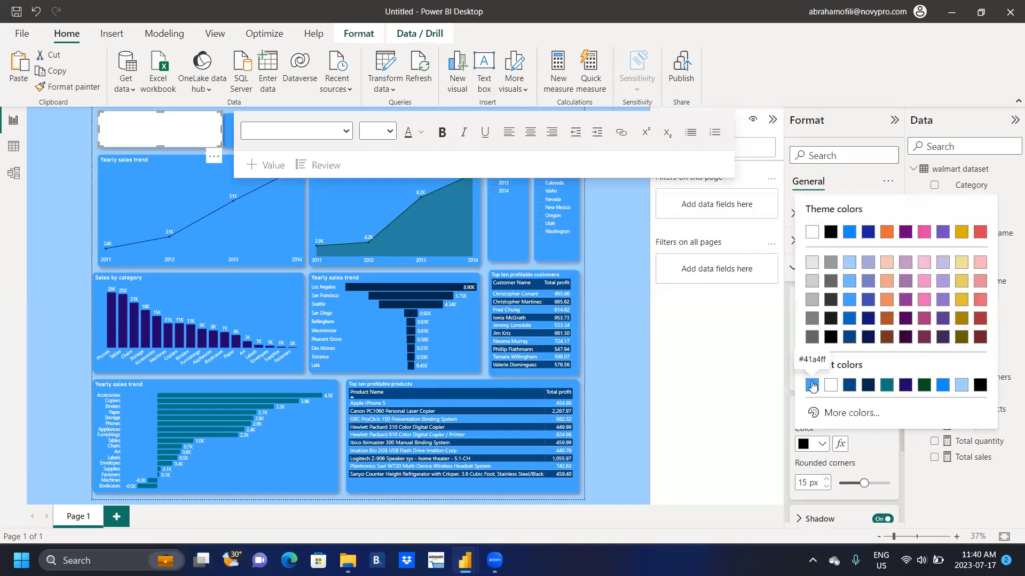
pyautogui.click(812, 386)
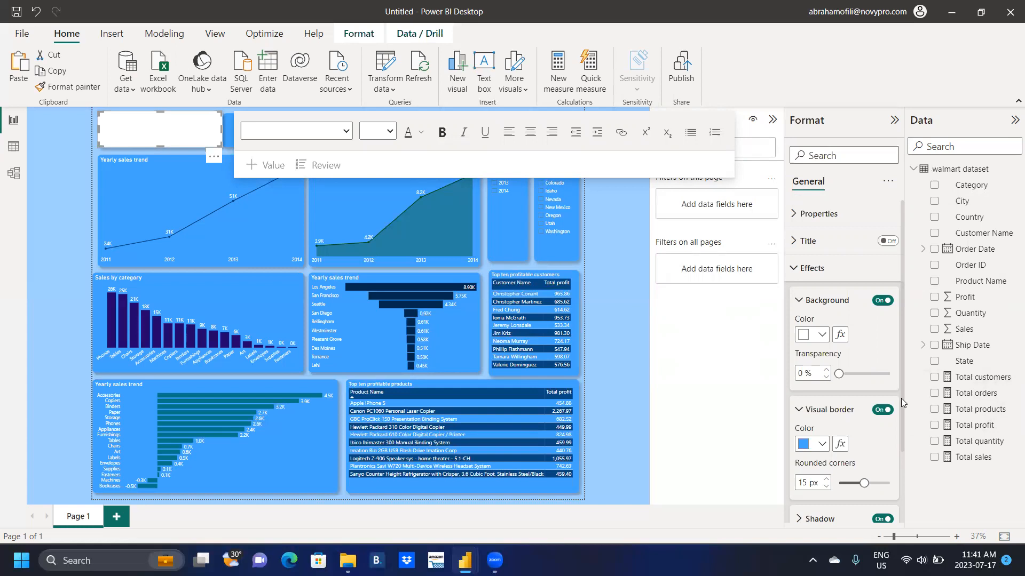
# Step: Set the text box's background color to the same blue as its border and narrow the box slightly to clear the first card
pyautogui.scroll(-3, 903, 405)
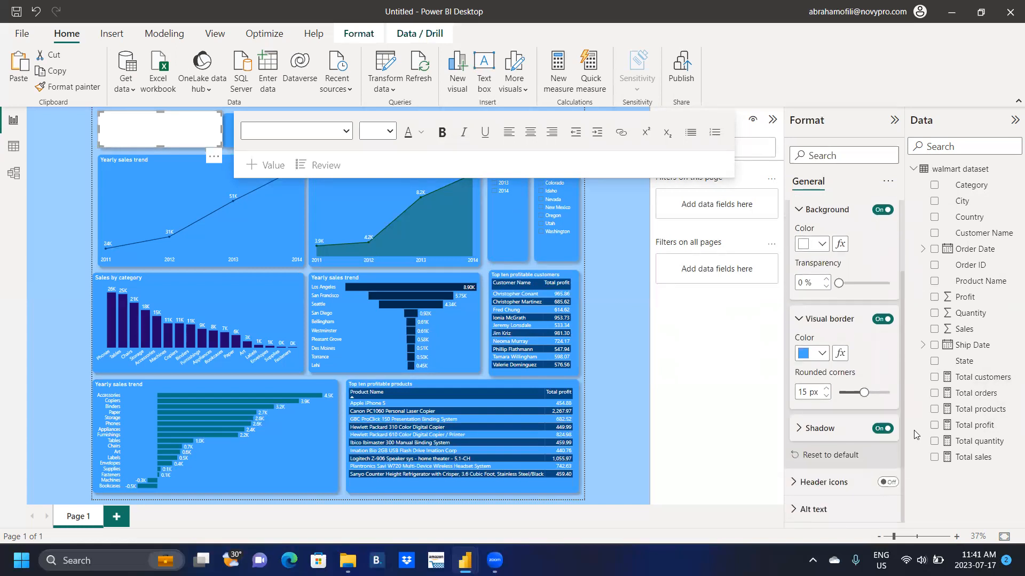
pyautogui.scroll(3, 914, 401)
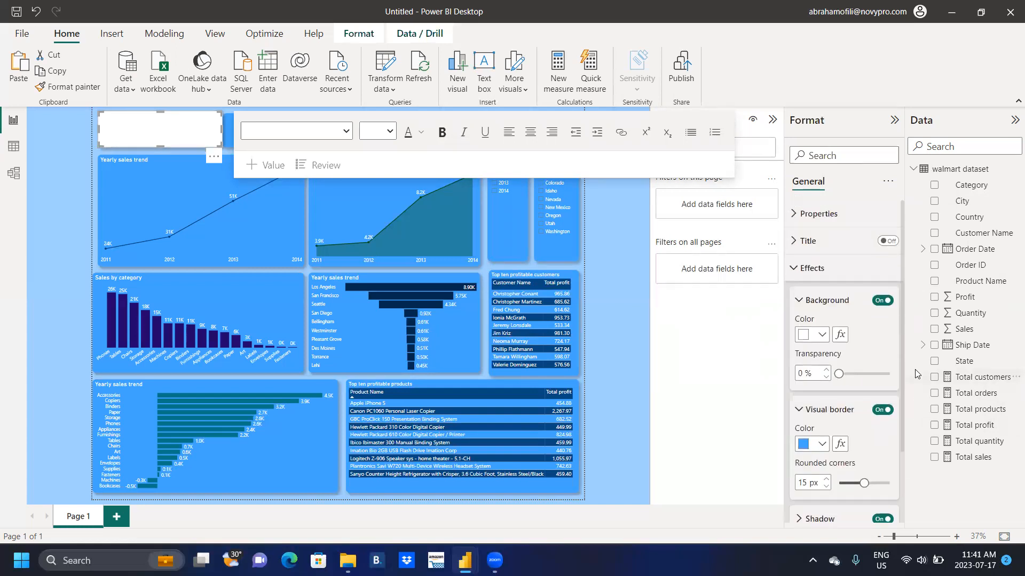
pyautogui.click(820, 341)
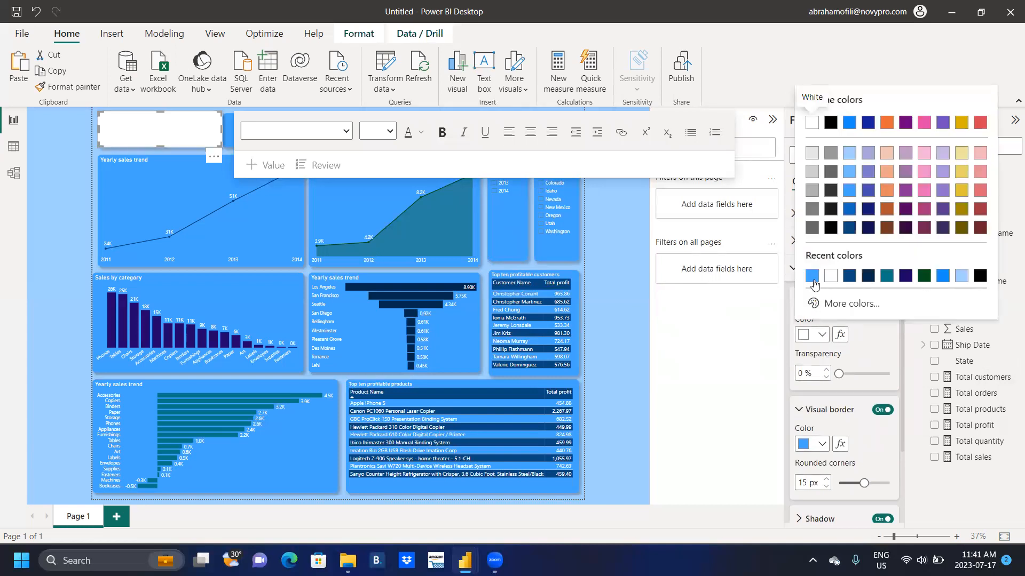
pyautogui.click(813, 279)
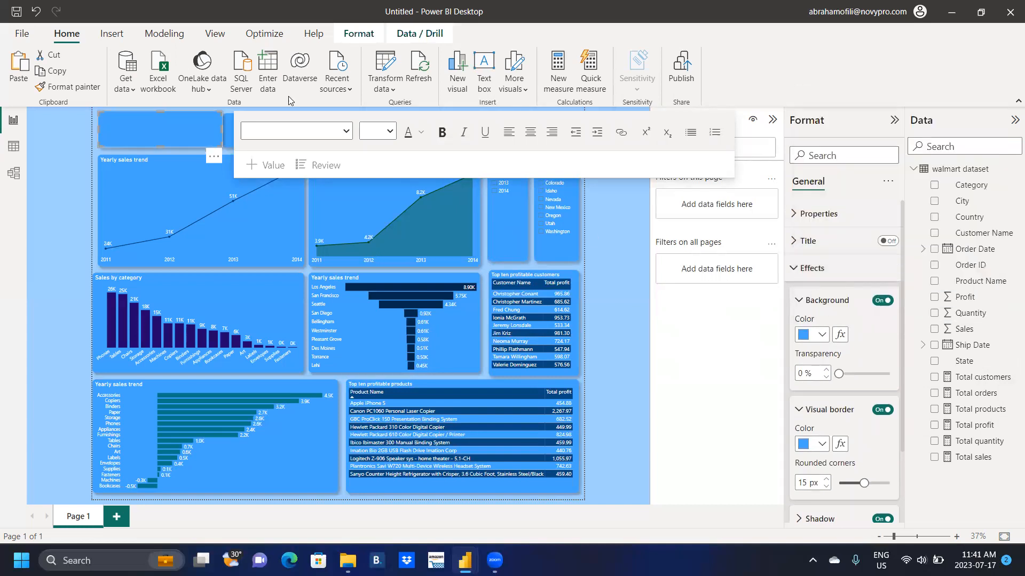
pyautogui.moveTo(221, 129); pyautogui.dragTo(215, 131)
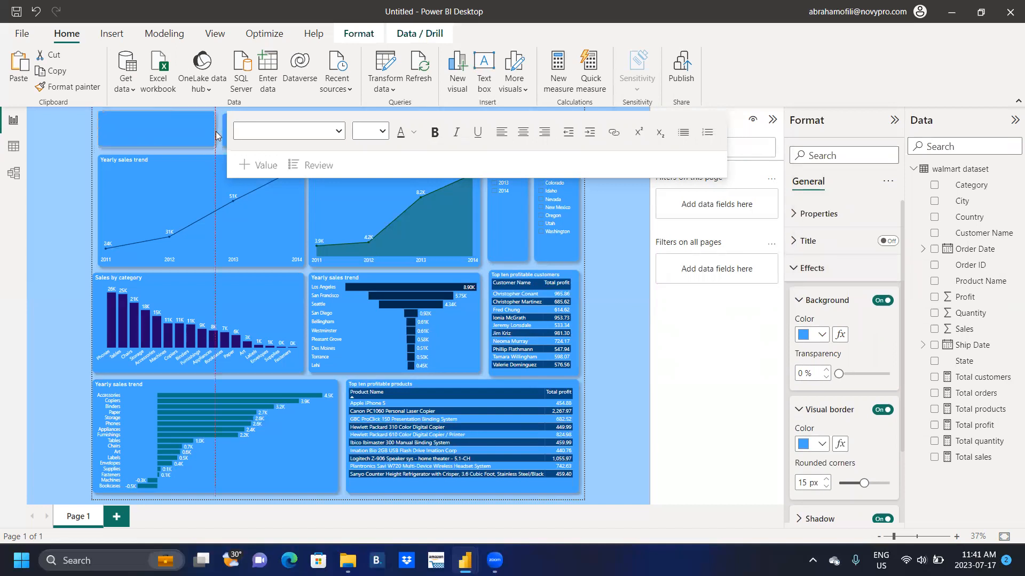
# Step: Set the text box's font to white, size 28, with centered alignment
pyautogui.click(414, 134)
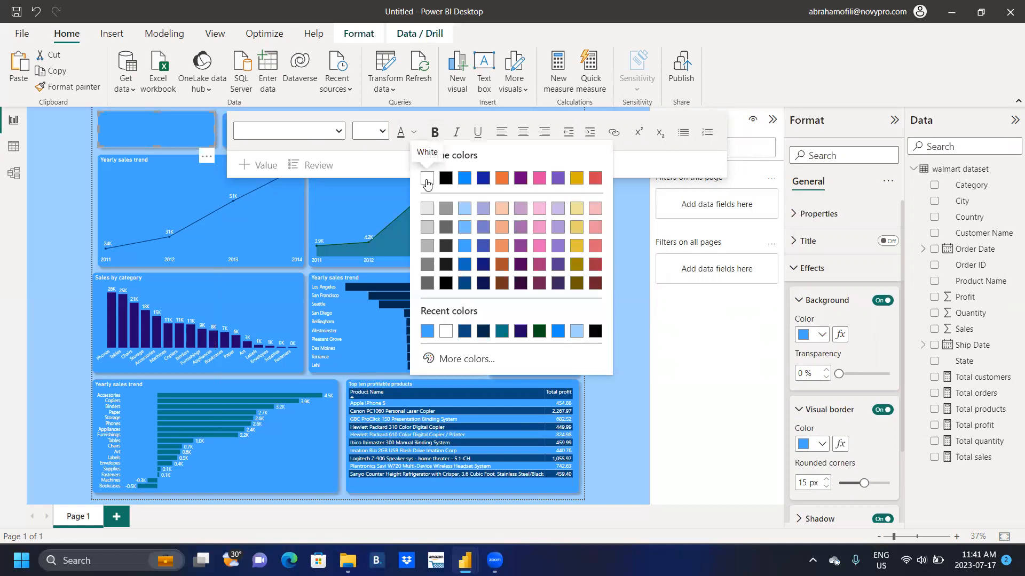
pyautogui.click(426, 179)
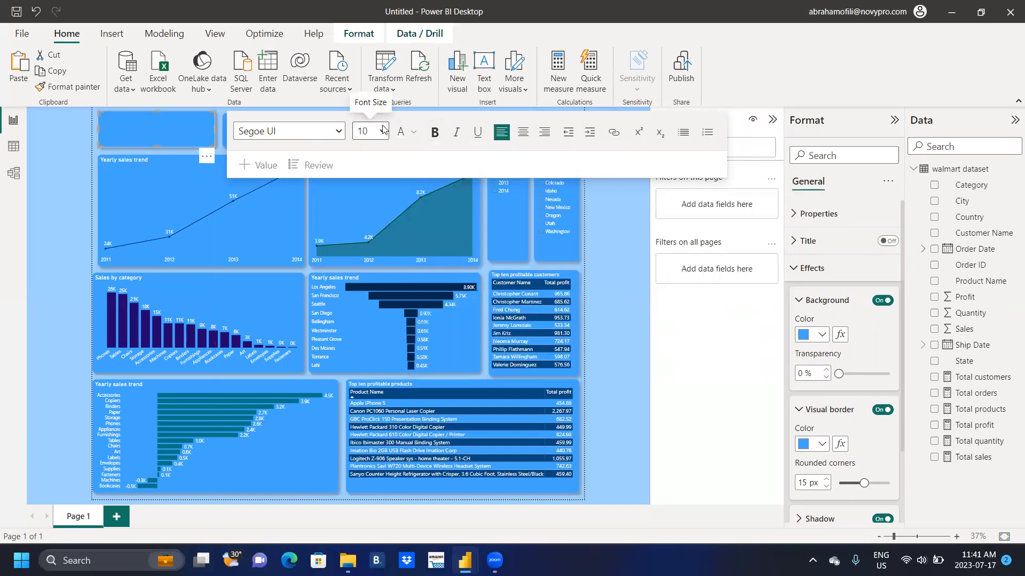
pyautogui.click(383, 131)
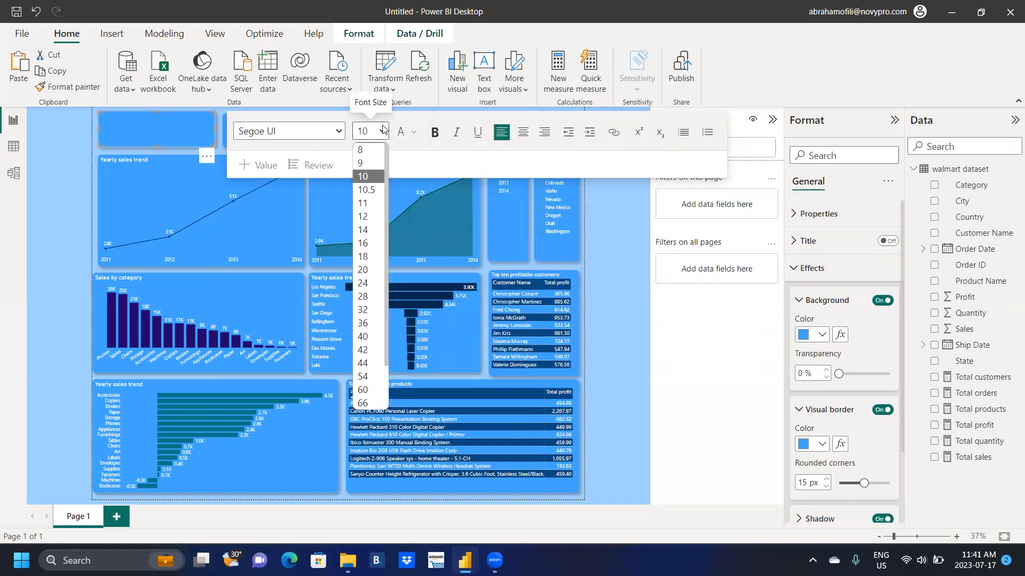
pyautogui.click(366, 296)
pyautogui.click(523, 137)
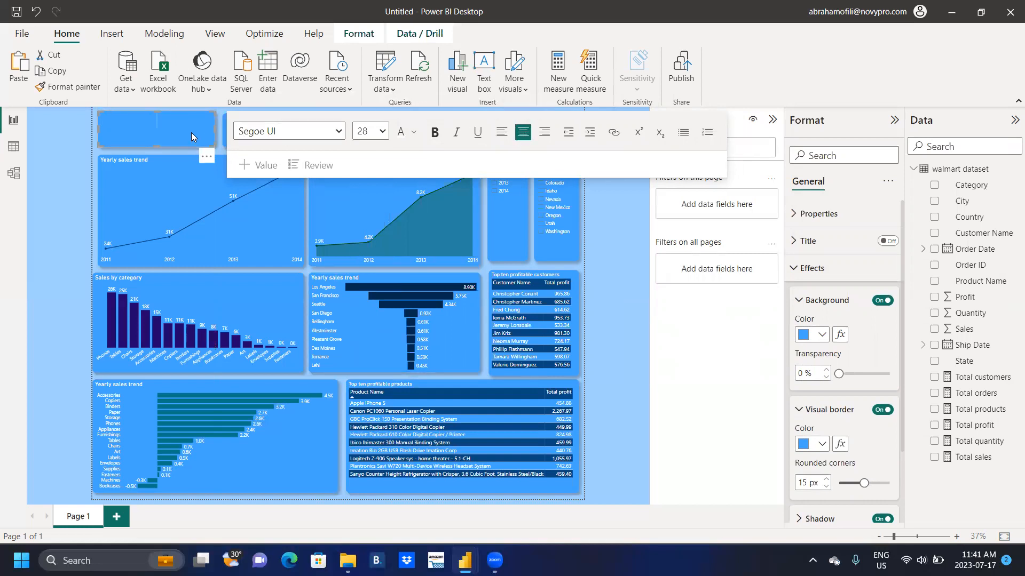
# Step: Enter "Walmart Sales Dashboard" as the text box's title
pyautogui.write('Walmart sales')
pyautogui.press('BackSpace')
pyautogui.press('BackSpace')
pyautogui.press('BackSpace')
pyautogui.press('BackSpace')
pyautogui.press('BackSpace')
pyautogui.press('BackSpace')
pyautogui.write('Sales Dashboard')
# Step: Set the font size of the whole dashboard title to 32 and deselect the text box
pyautogui.tripleClick(156, 119)
pyautogui.click(378, 132)
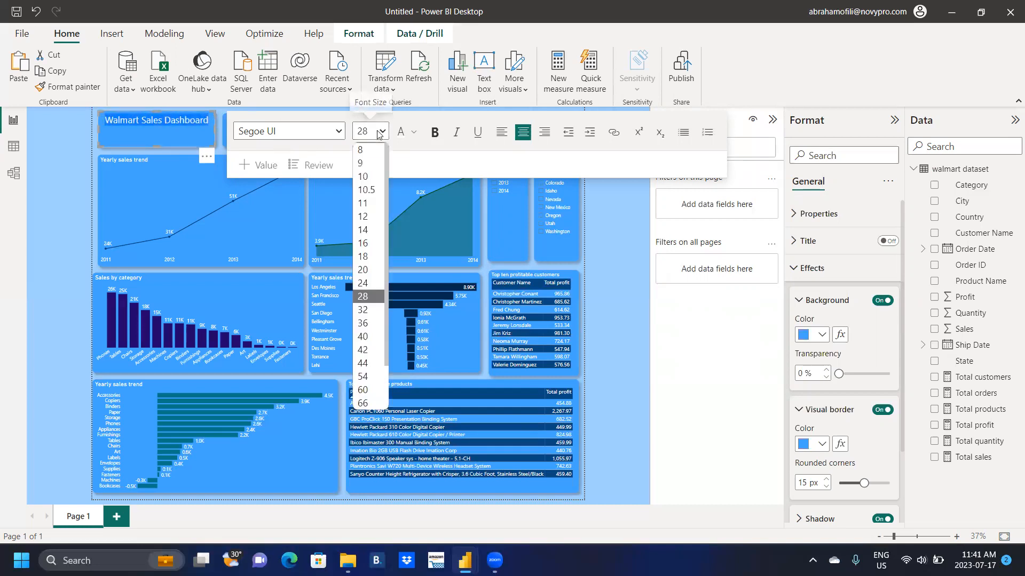
pyautogui.click(373, 311)
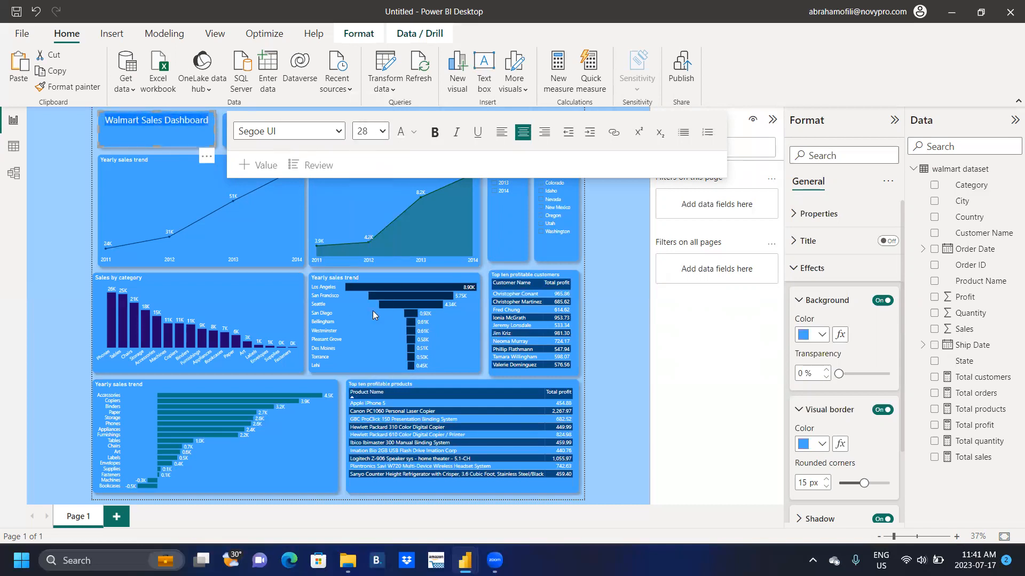
pyautogui.click(625, 241)
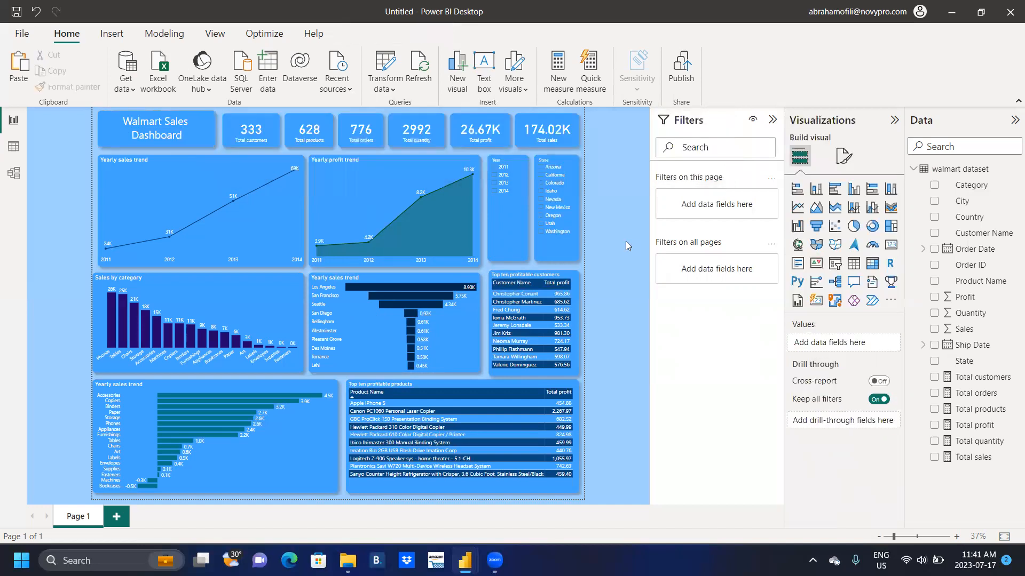
# Step: Filter the dashboard to Arizona with the State slicer to examine its cards, trends and tables
pyautogui.click(543, 169)
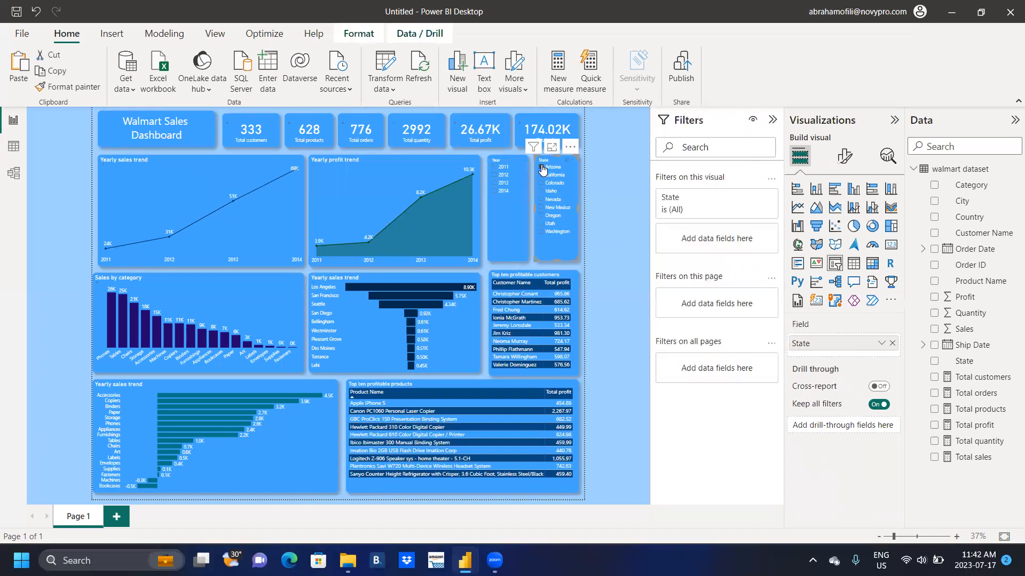
pyautogui.click(543, 168)
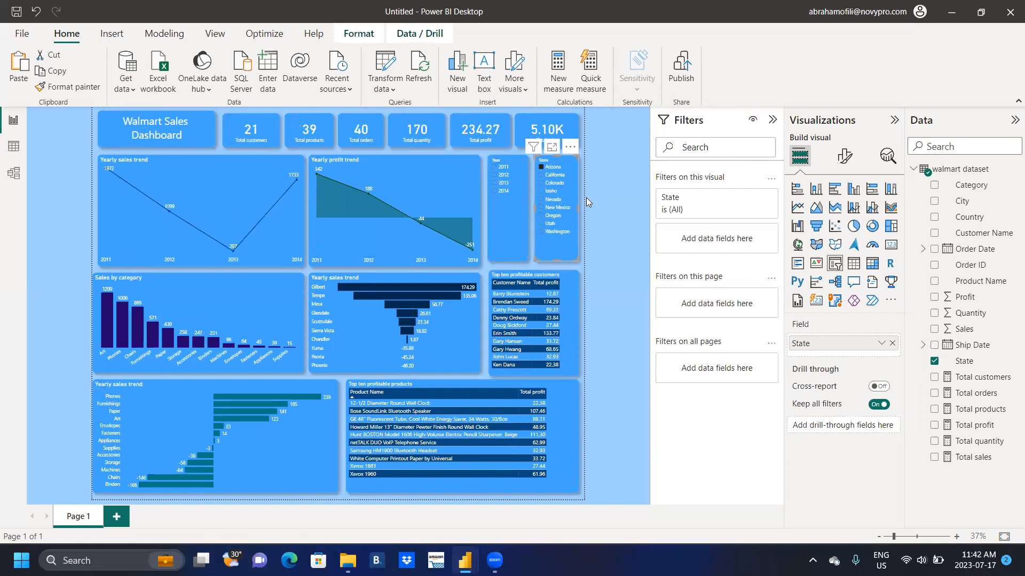
pyautogui.click(540, 167)
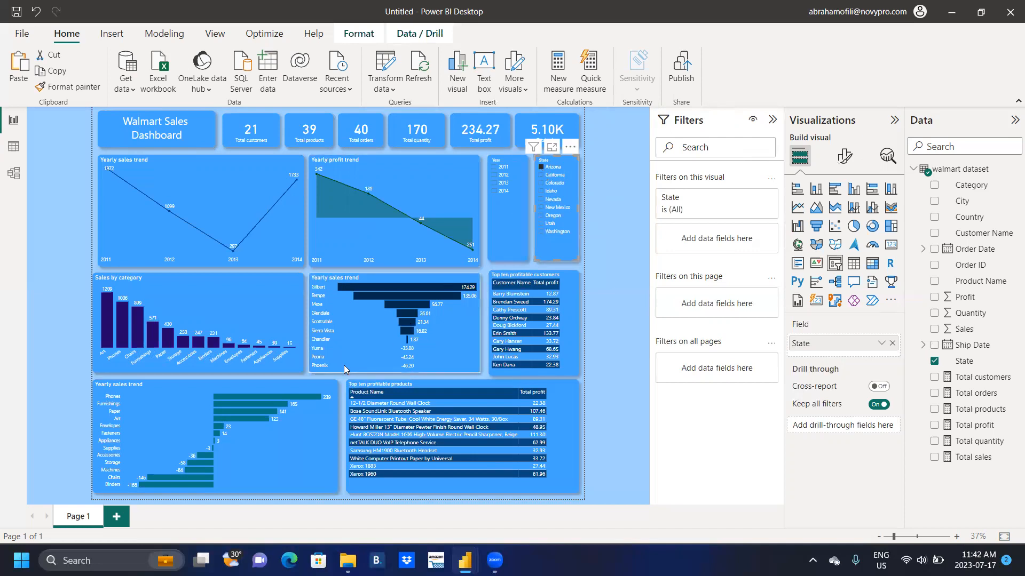
# Step: Change the title of the horizontal bar chart of total profit per category to "Profit by category"
pyautogui.click(176, 386)
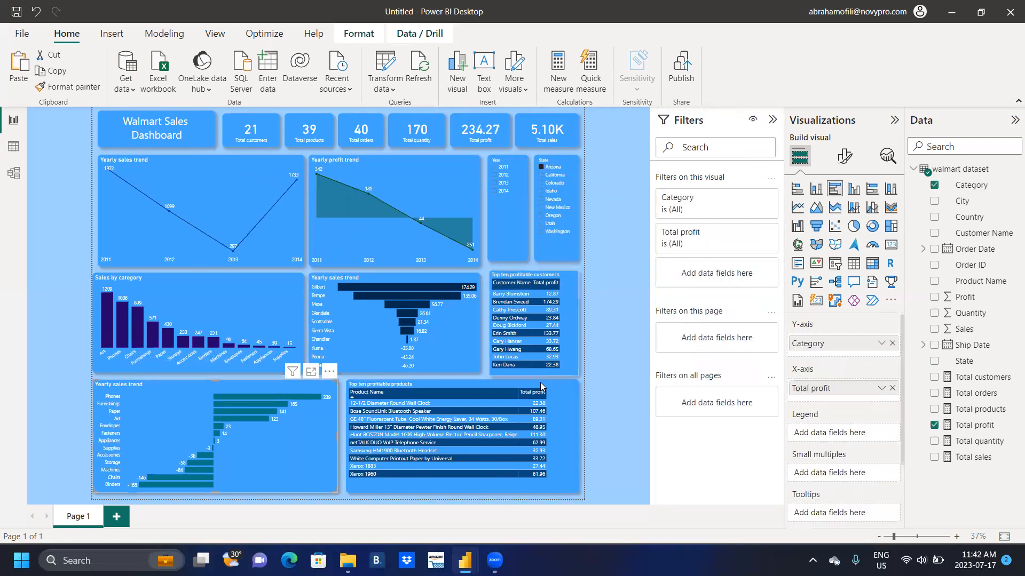
pyautogui.click(845, 158)
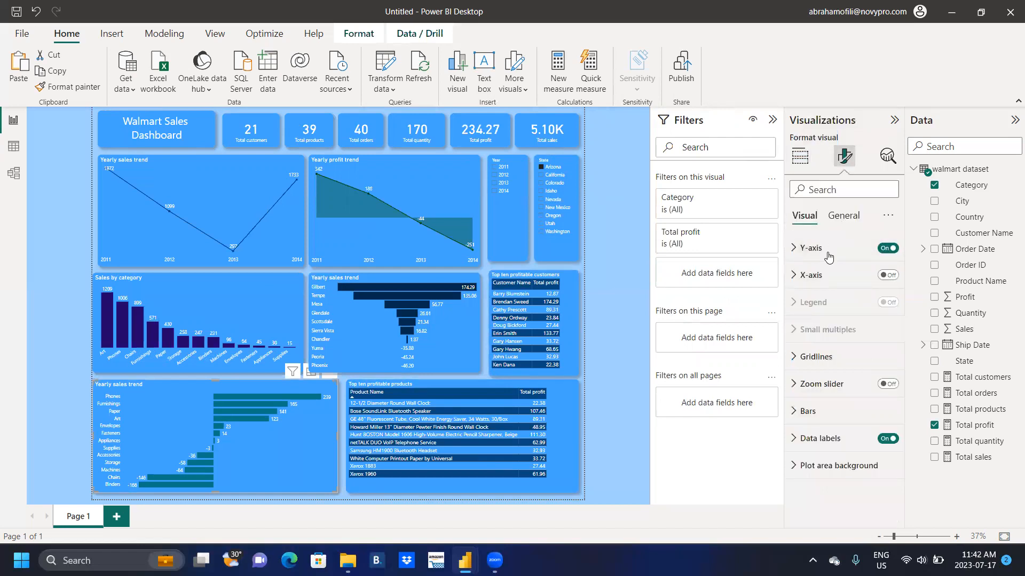
pyautogui.click(845, 220)
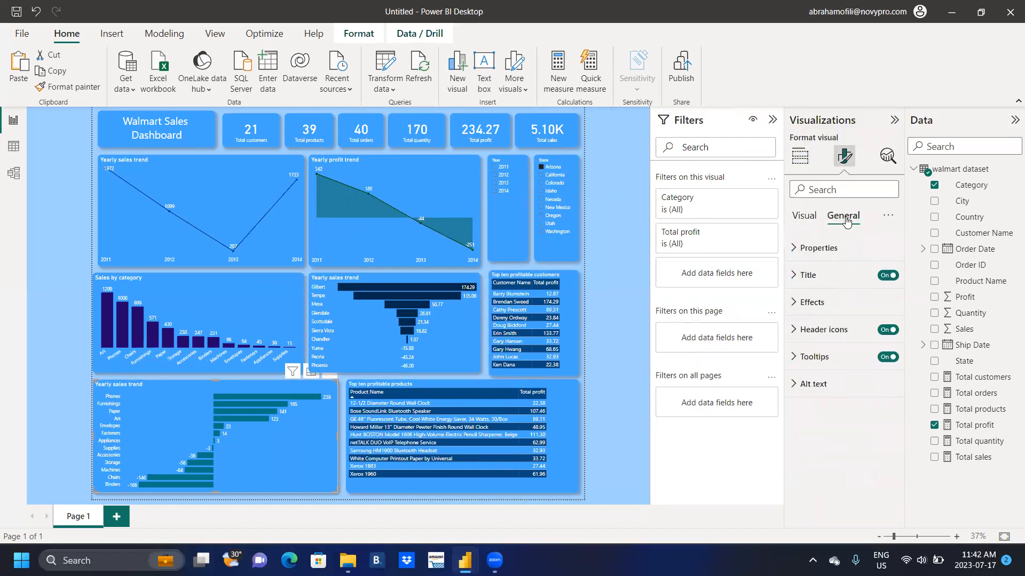
pyautogui.click(805, 275)
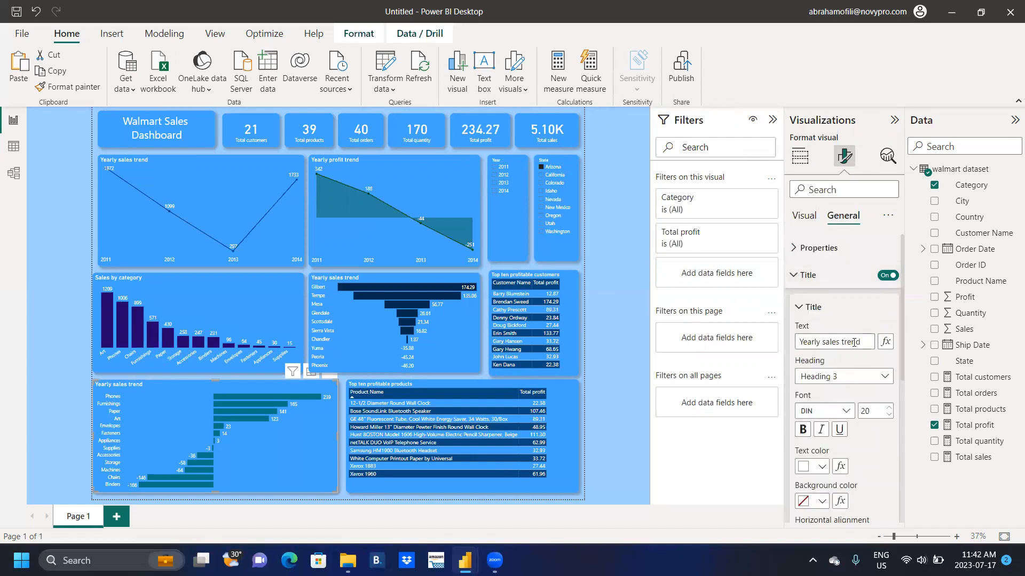
pyautogui.moveTo(859, 342); pyautogui.dragTo(771, 350)
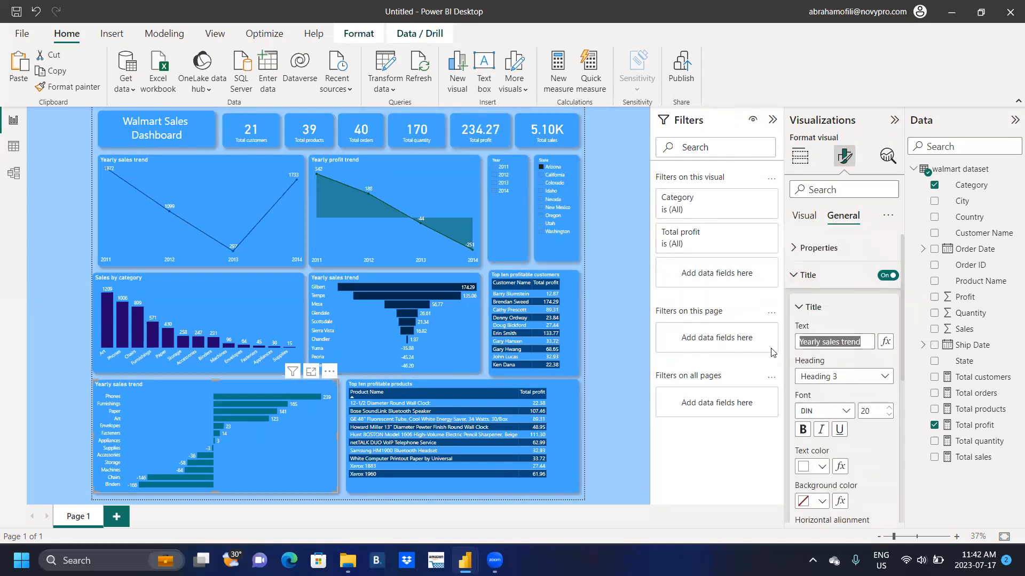
pyautogui.write('Profit by category')
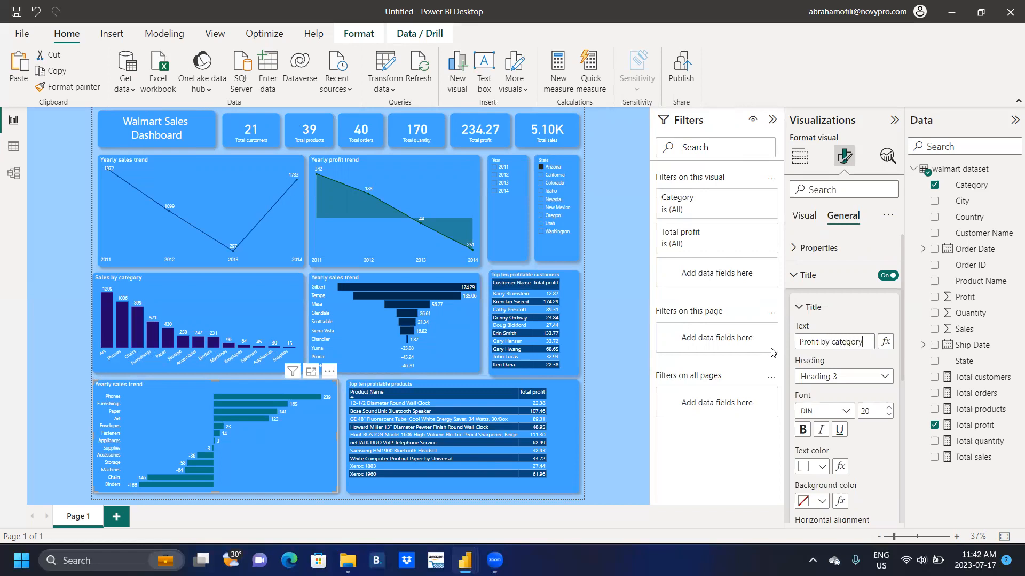
pyautogui.press('Tab')
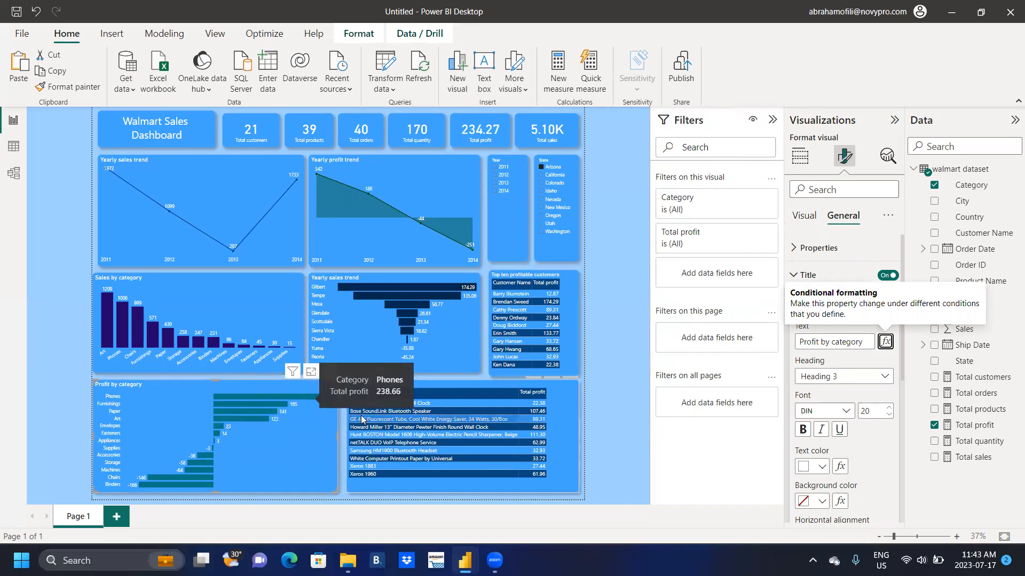
# Step: Examine the dashboard for each state from California to Washington with the State slicer, and clear the state selection
pyautogui.click(540, 176)
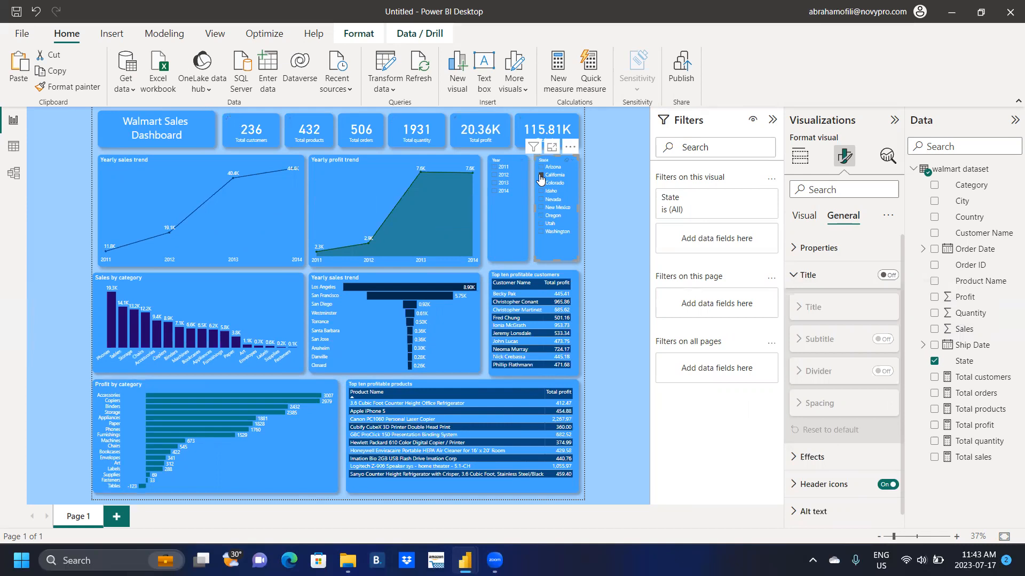
pyautogui.click(540, 175)
pyautogui.click(540, 185)
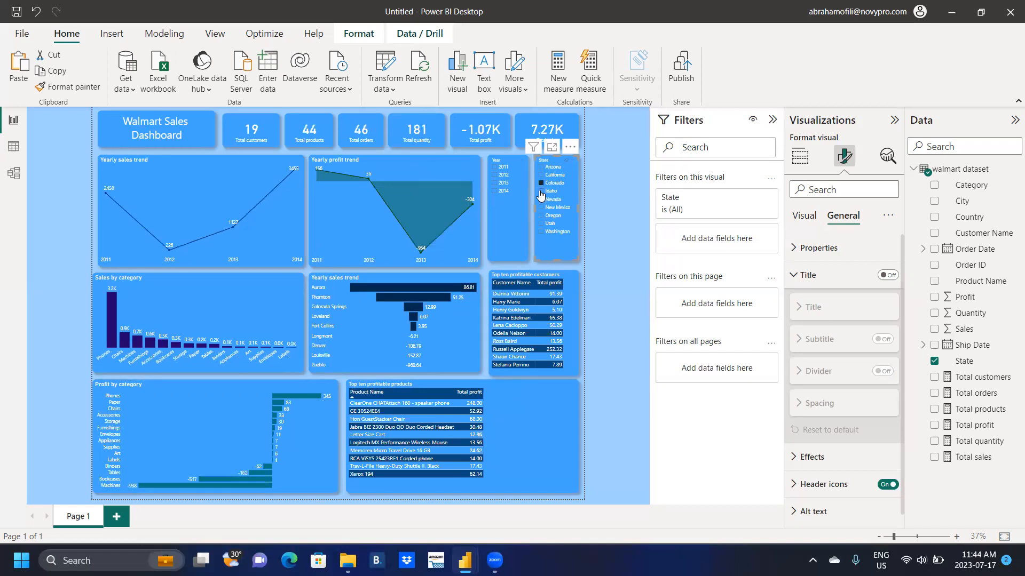
pyautogui.click(541, 191)
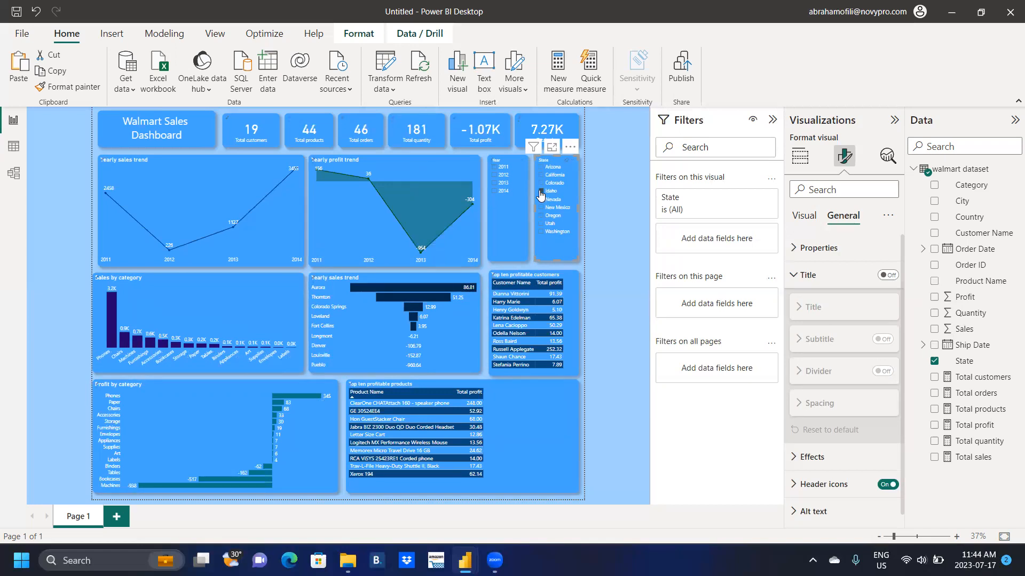
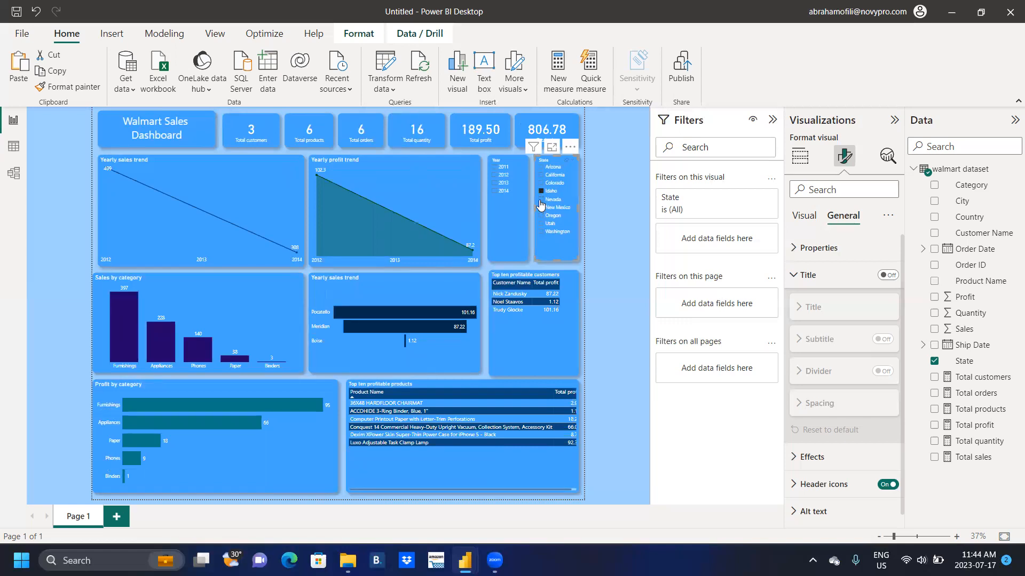
pyautogui.click(540, 201)
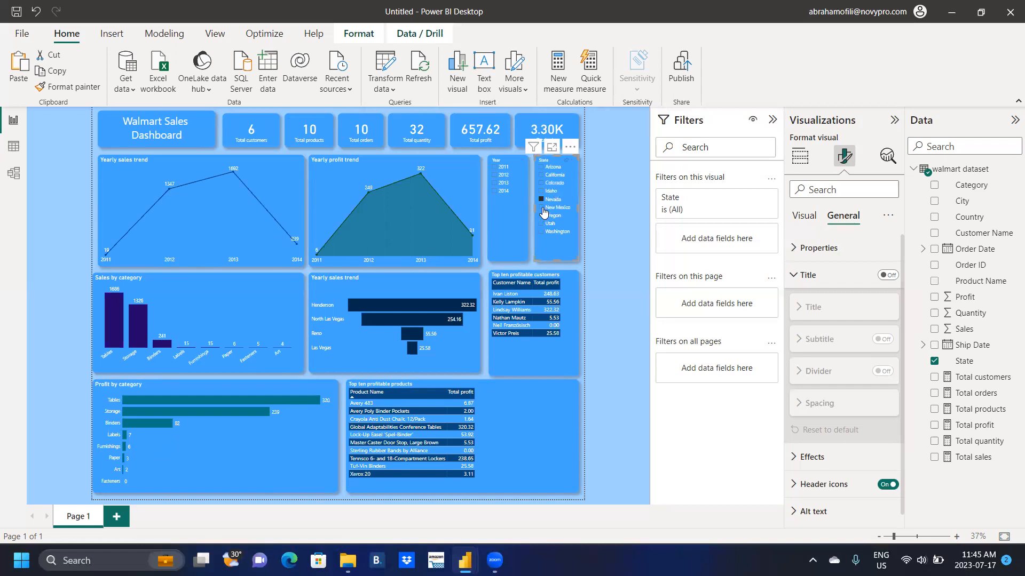
pyautogui.click(544, 210)
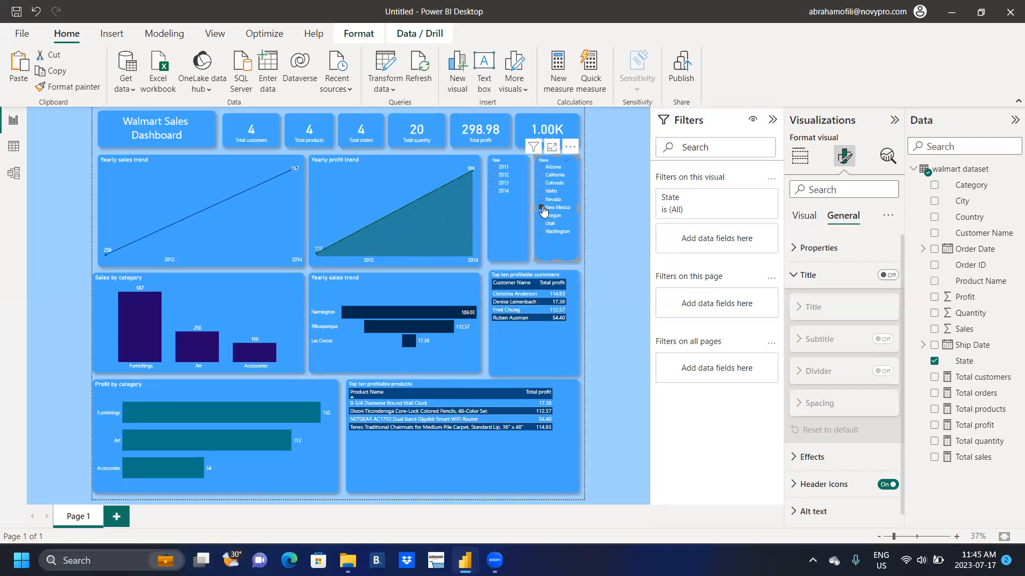
pyautogui.click(543, 201)
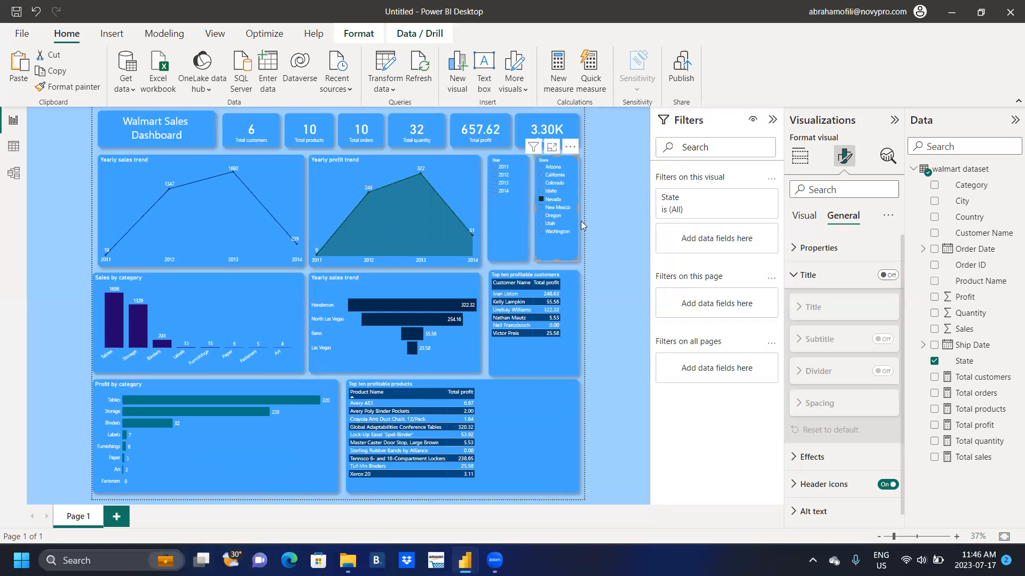
pyautogui.click(542, 208)
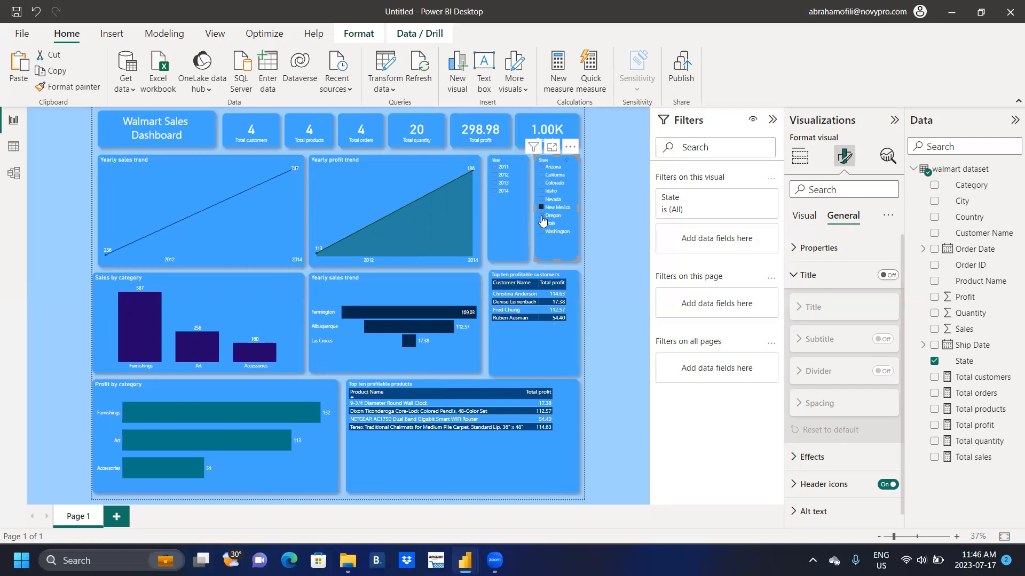
pyautogui.click(543, 218)
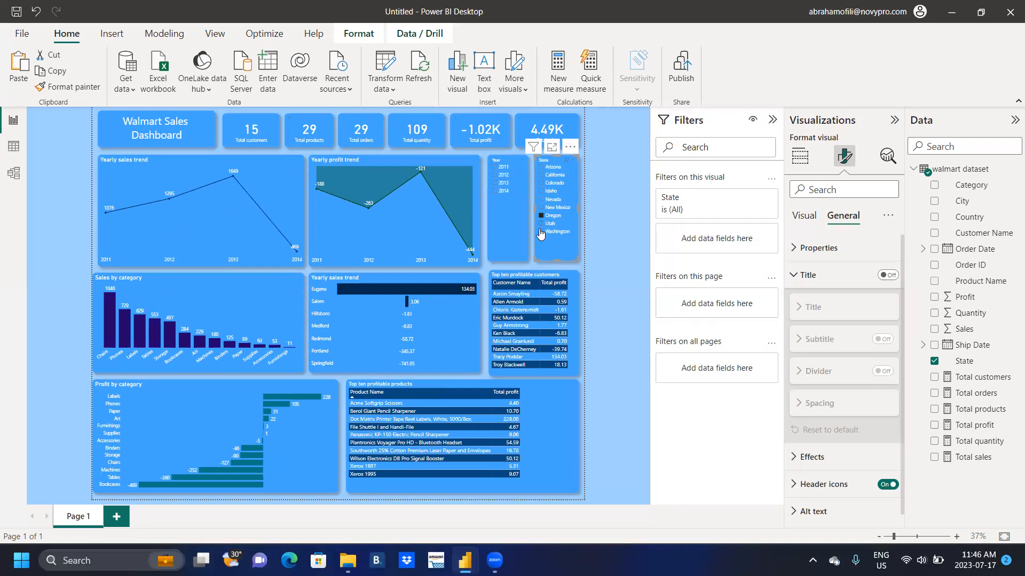
pyautogui.click(541, 224)
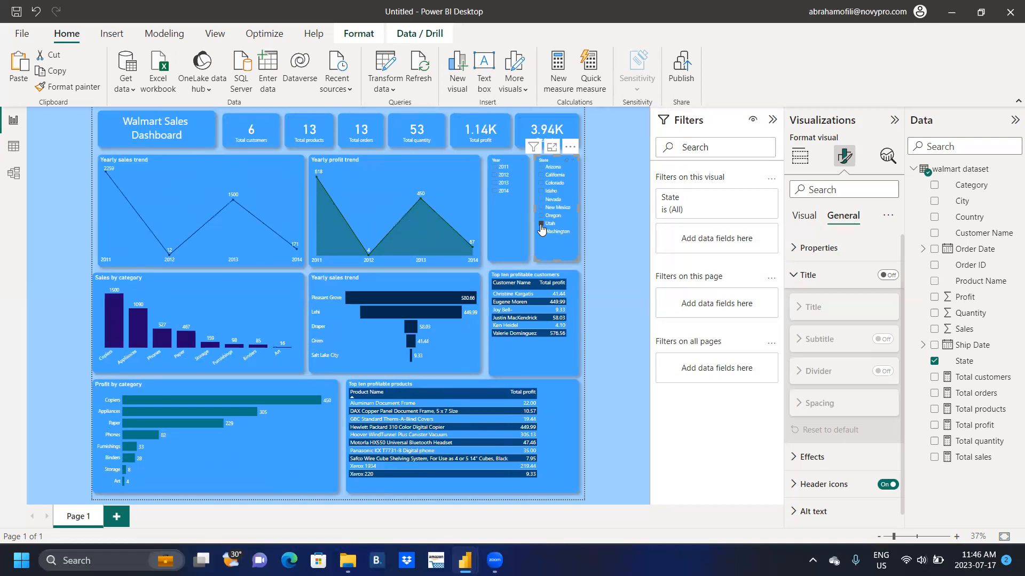
pyautogui.click(541, 234)
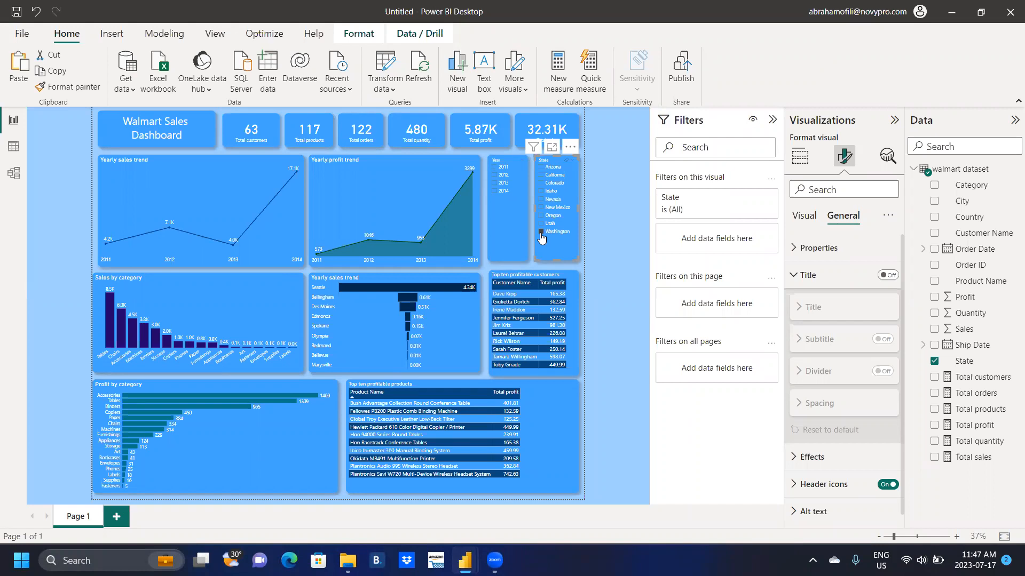
pyautogui.click(541, 233)
# Step: Examine the dashboard for each year from 2011 to 2014 with the Year slicer, and clear the year selection
pyautogui.click(494, 169)
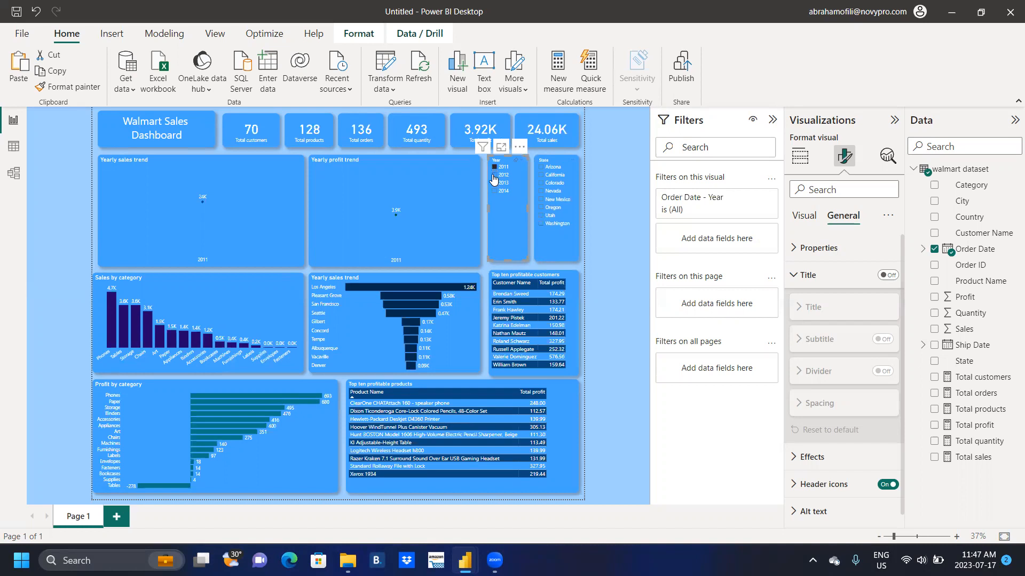
pyautogui.click(494, 175)
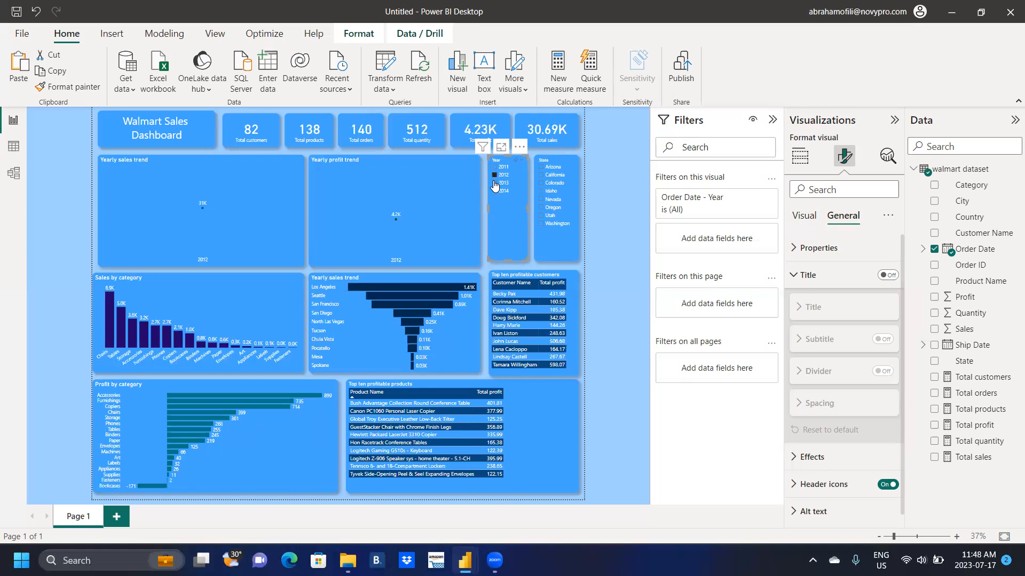
pyautogui.click(494, 185)
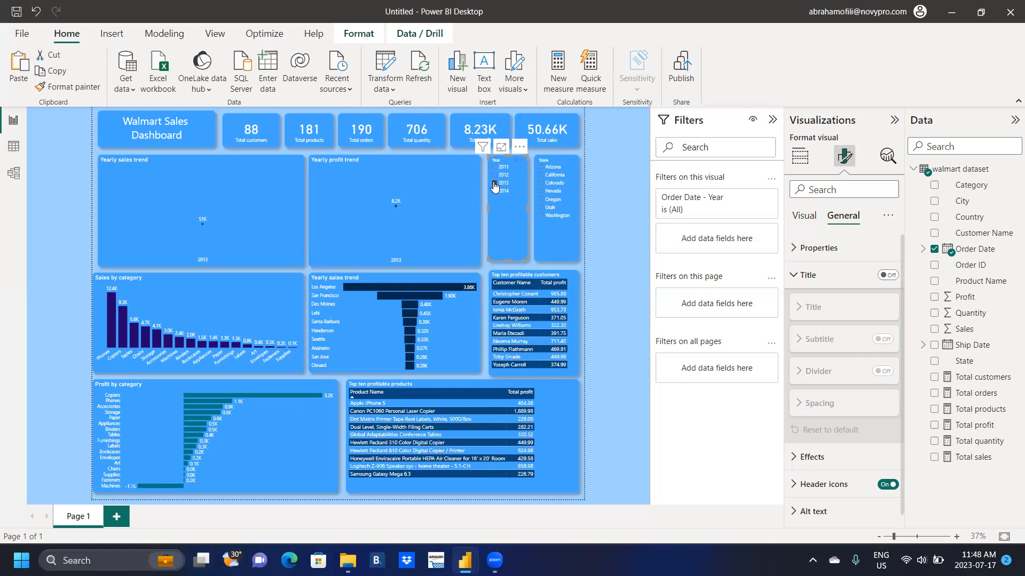
pyautogui.click(494, 184)
pyautogui.click(494, 192)
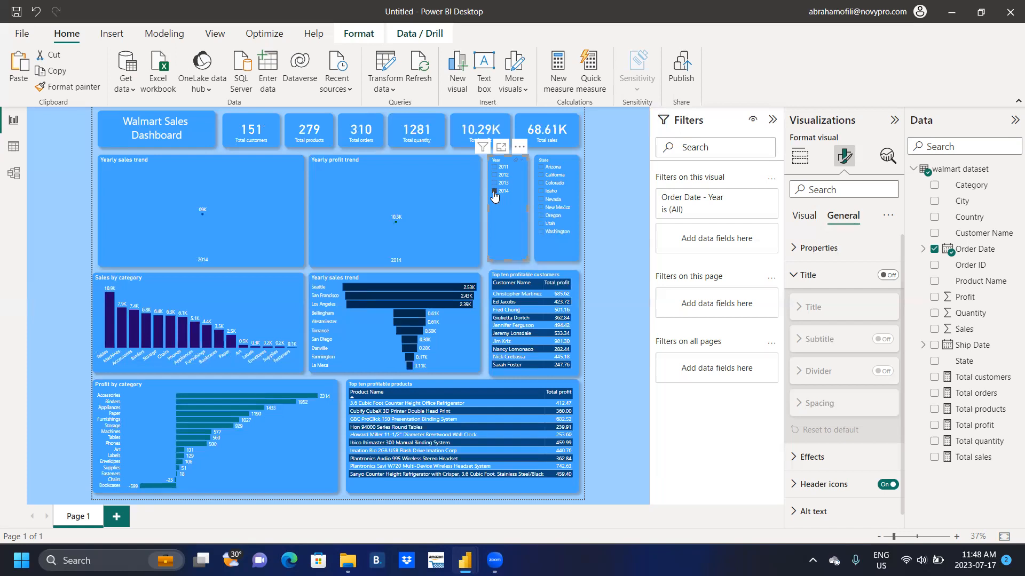
pyautogui.click(494, 192)
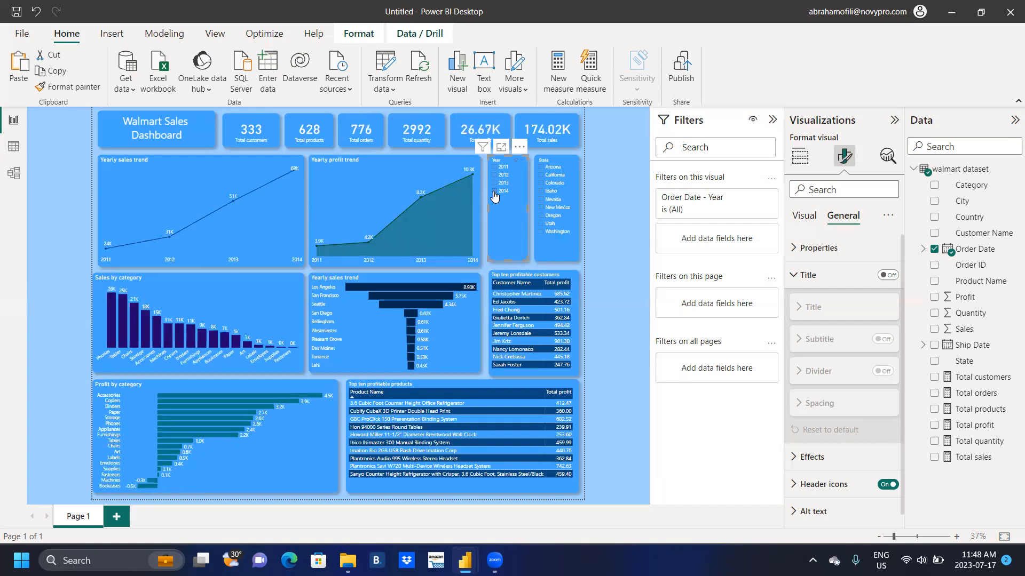
pyautogui.click(613, 207)
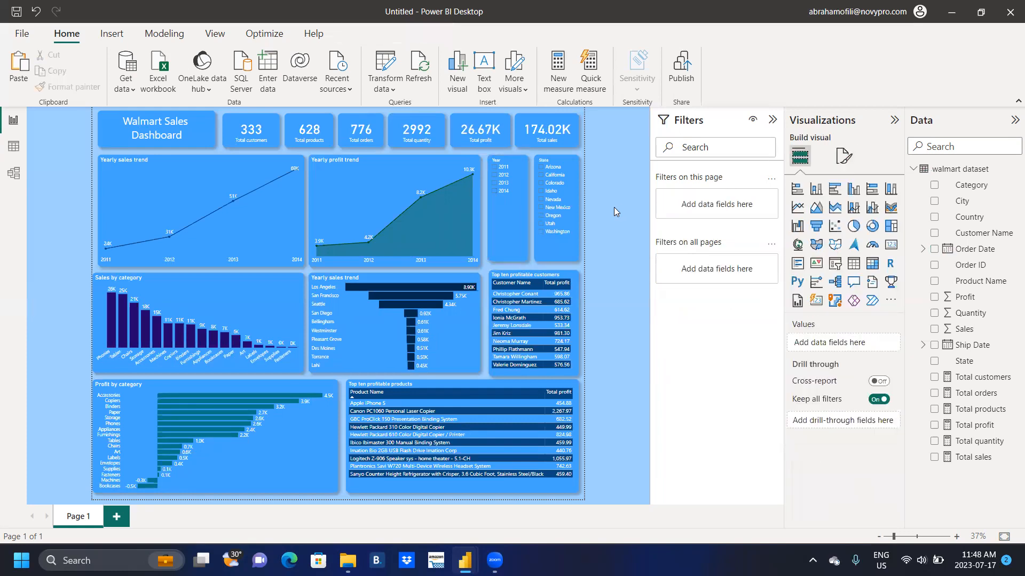